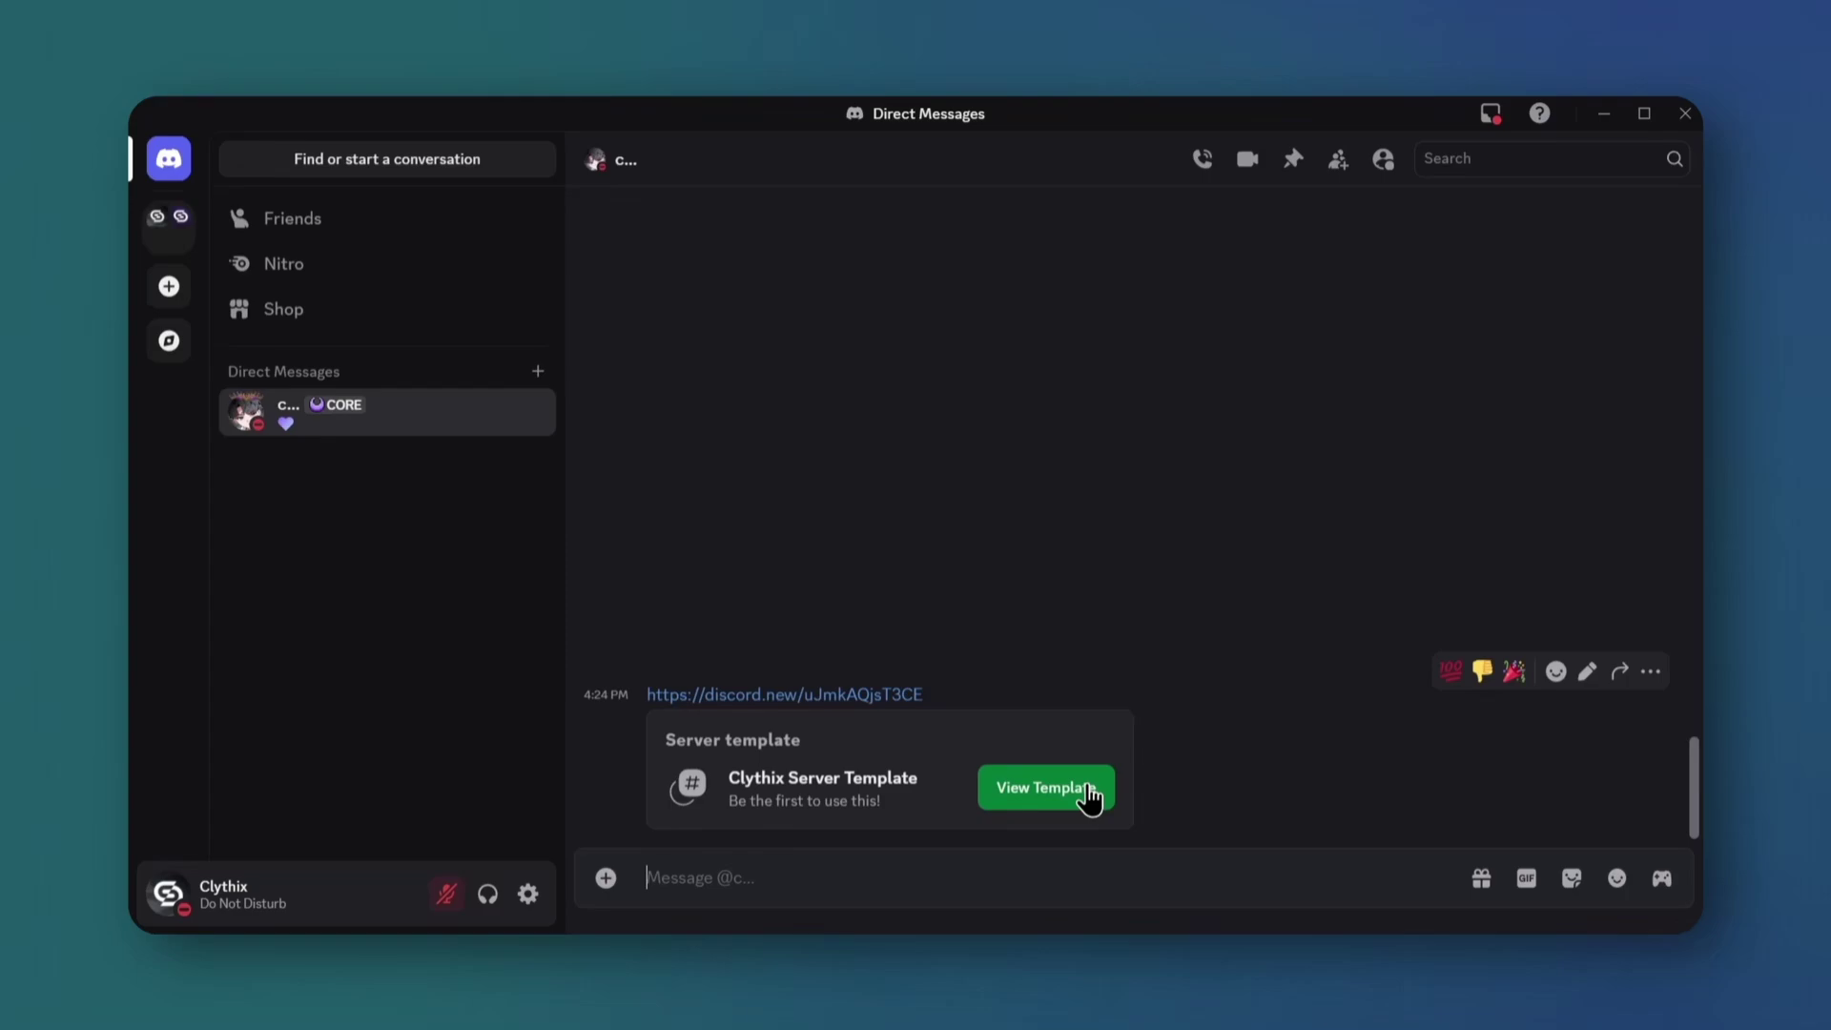
# - Create the ClythixContent server from the shared Clythix Server Template
pyautogui.click(1089, 787)
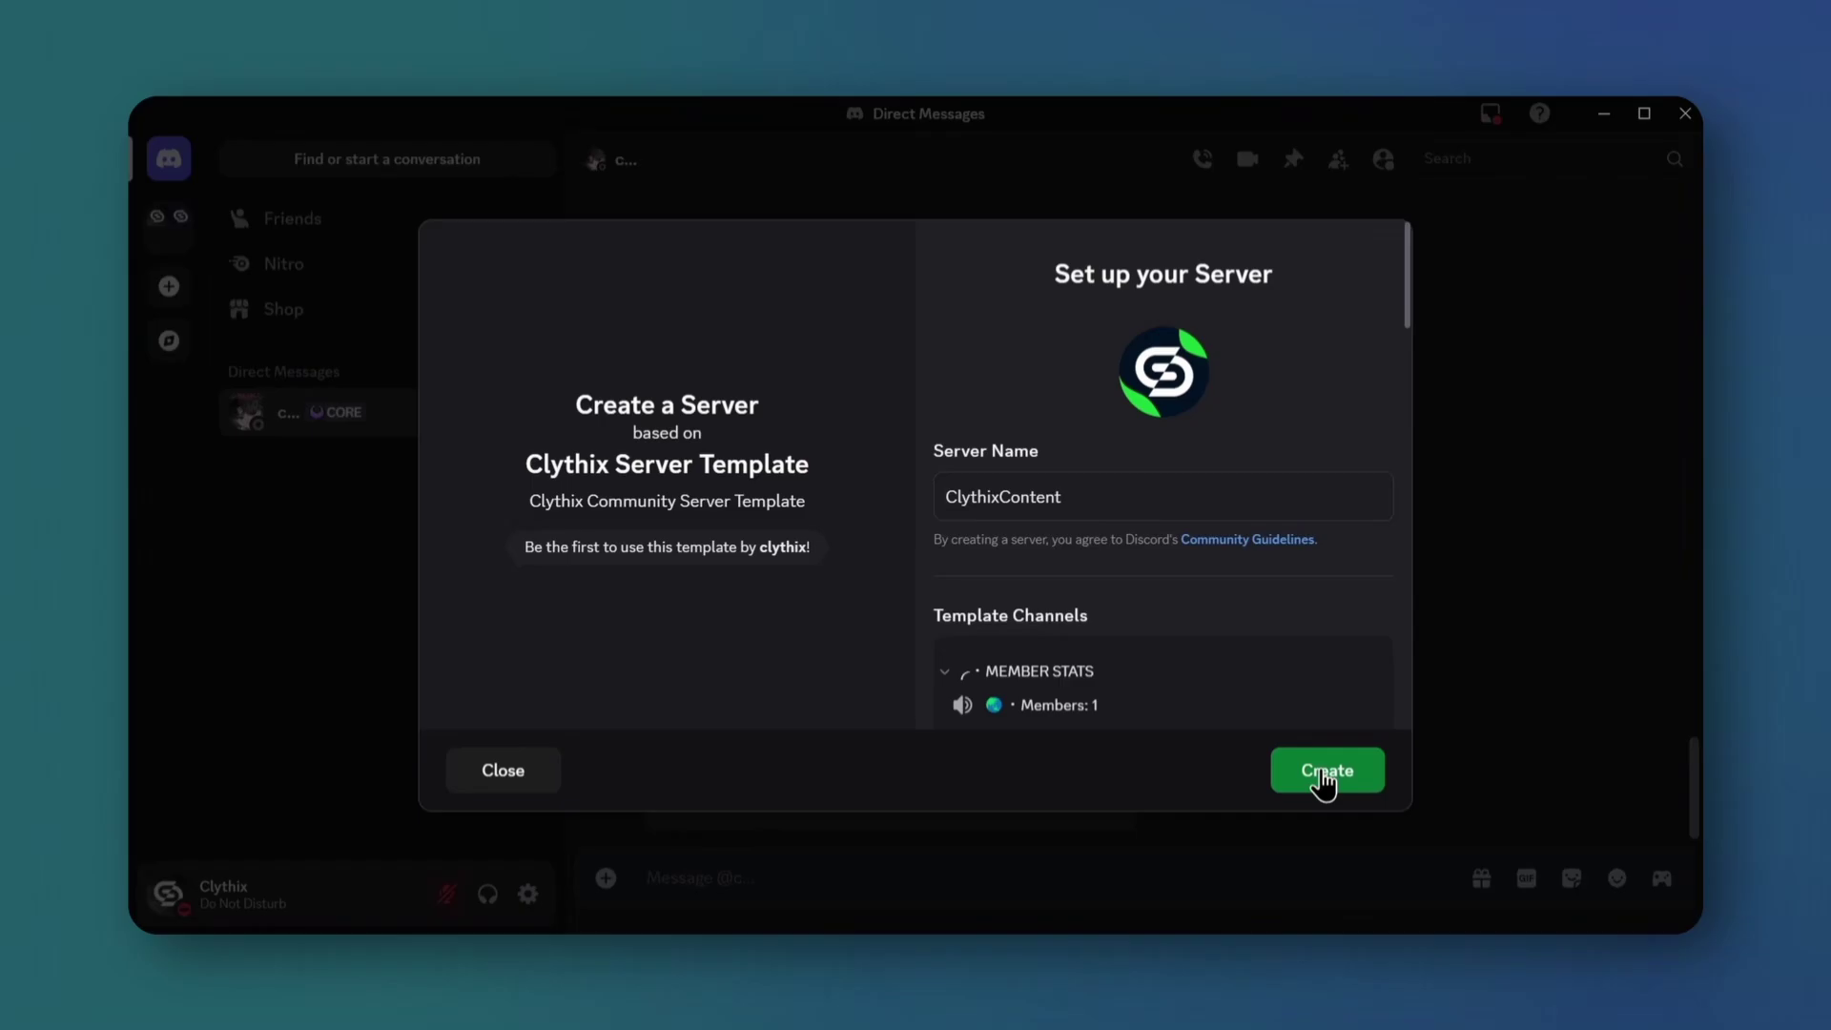
pyautogui.click(1327, 771)
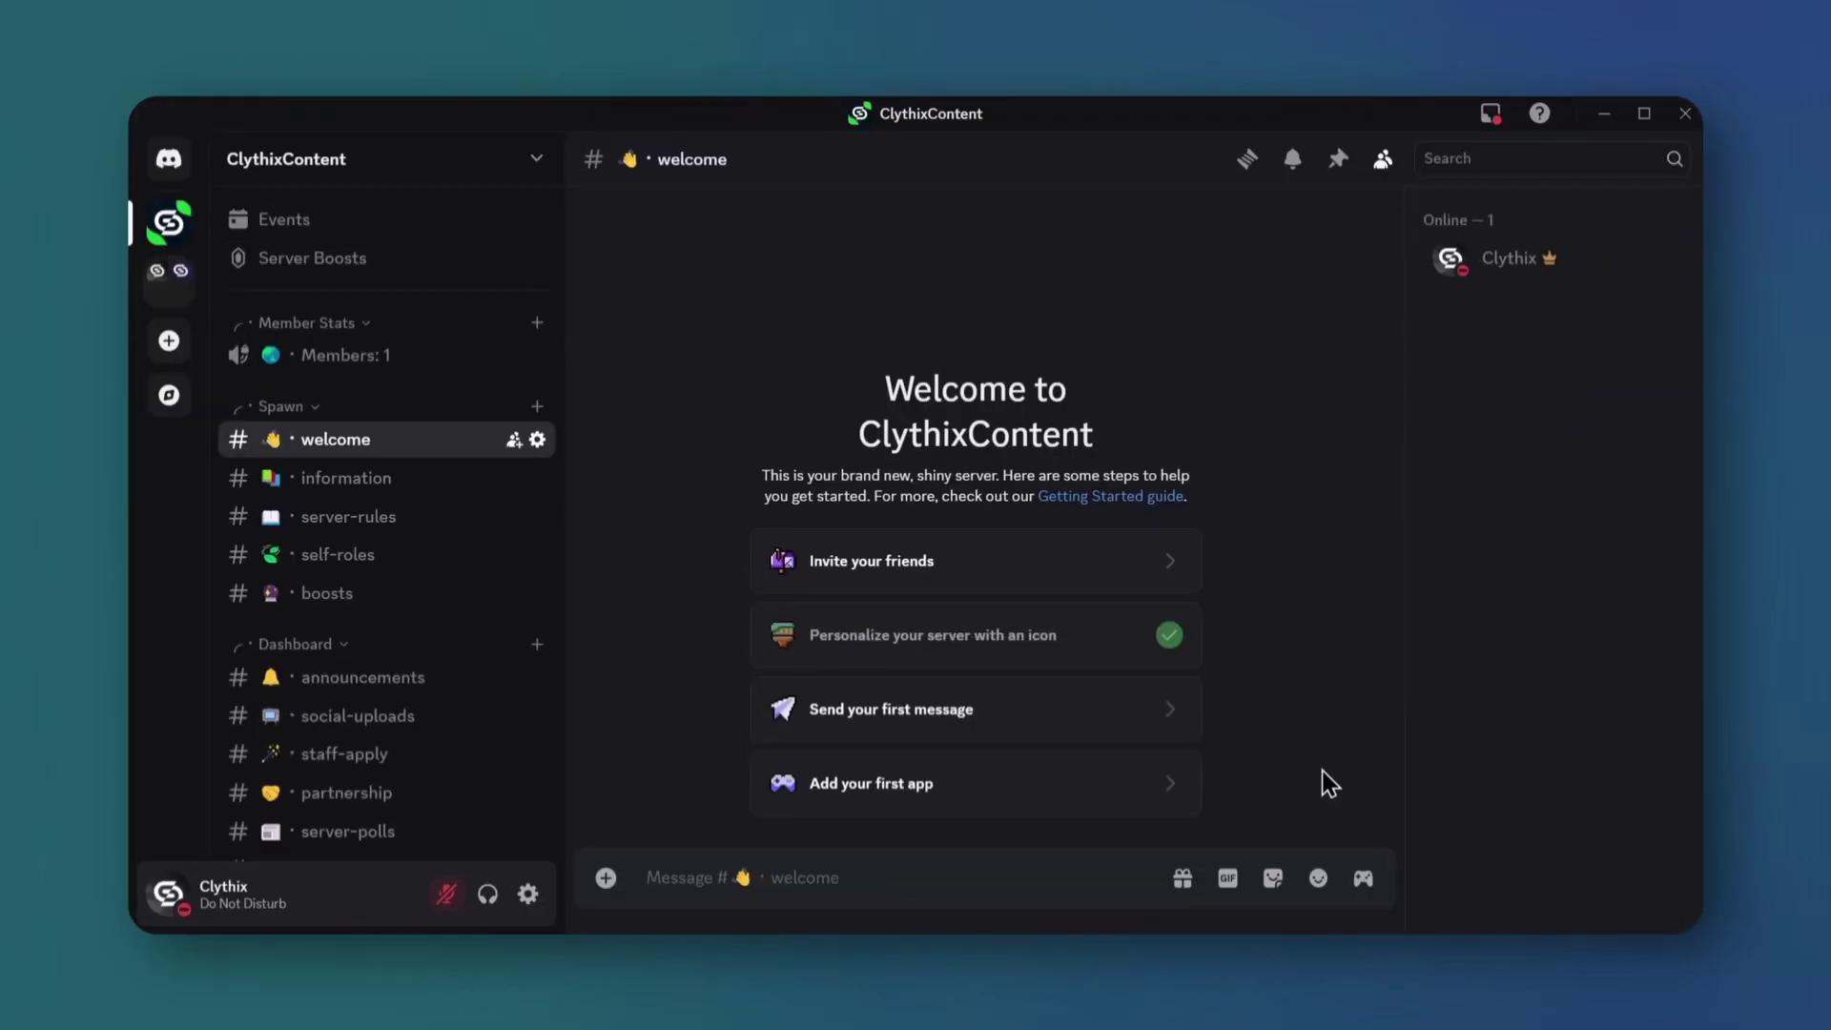
# - Rename the general-chat channel in the Community category as global-chat and save the change
pyautogui.scroll(-4, 452, 660)
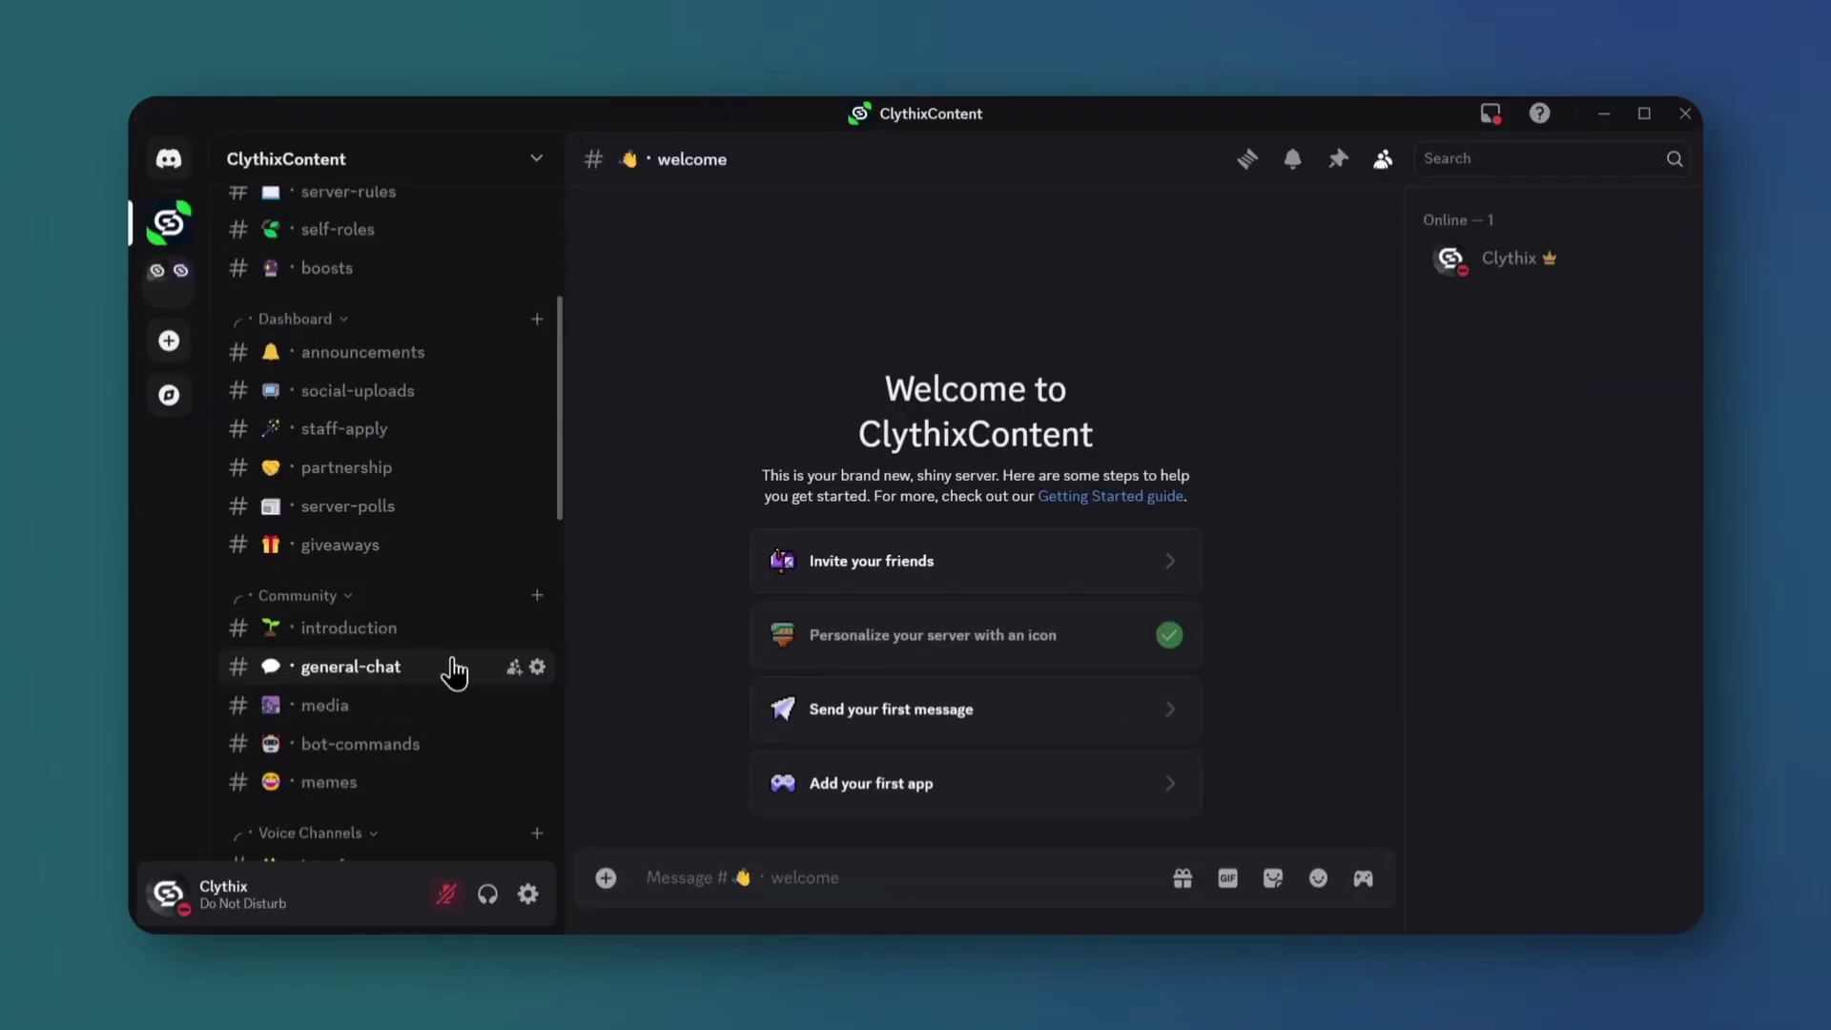
pyautogui.rightClick(454, 671)
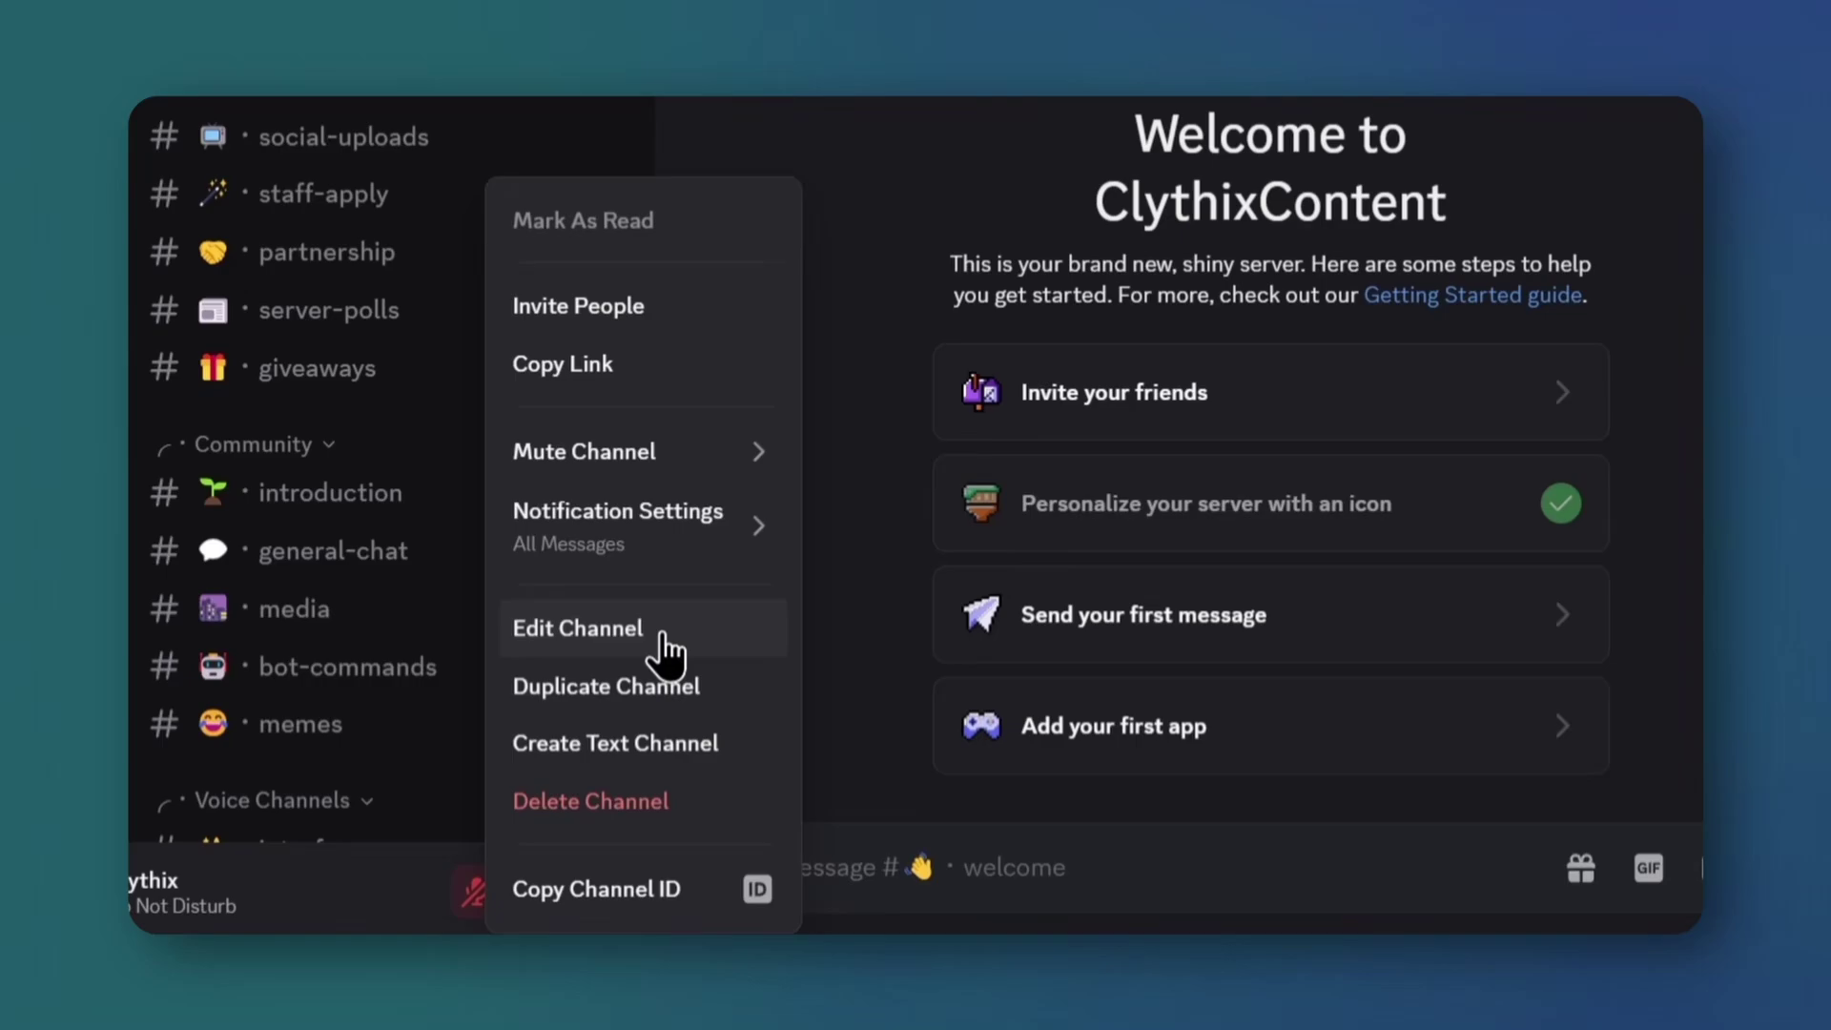
pyautogui.click(662, 634)
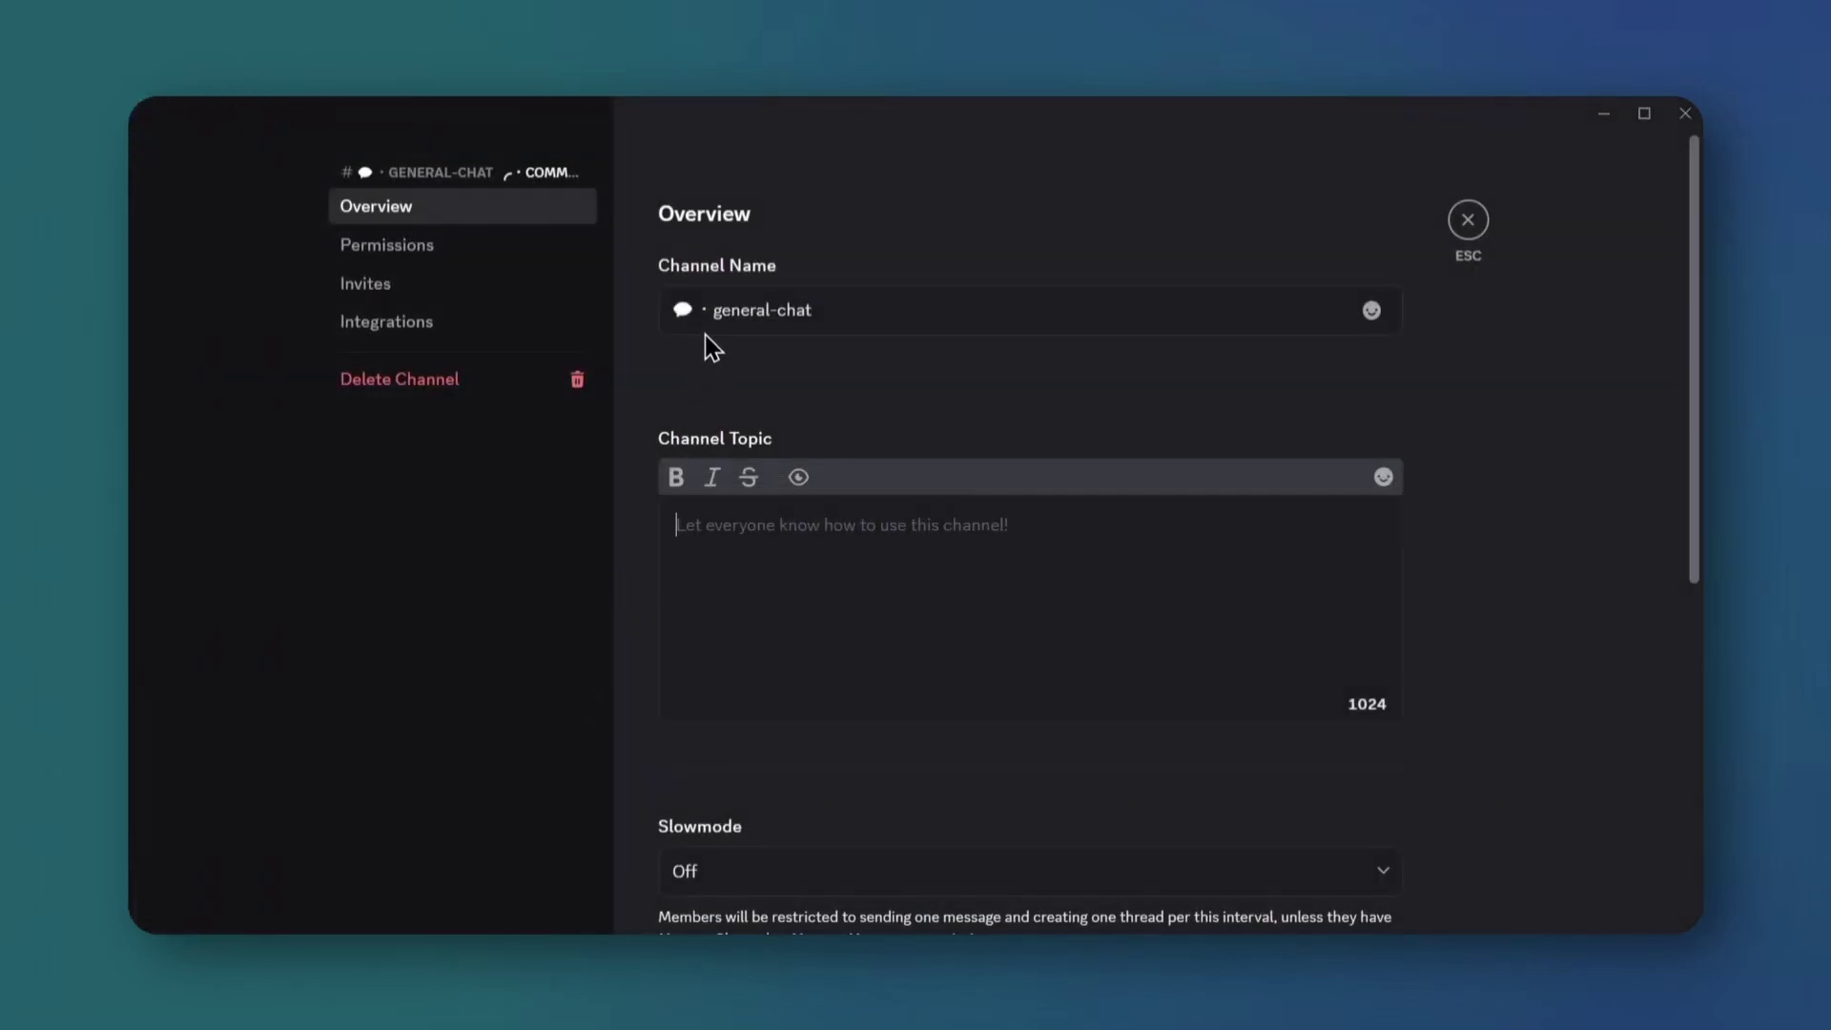
pyautogui.doubleClick(714, 307)
pyautogui.write('global')
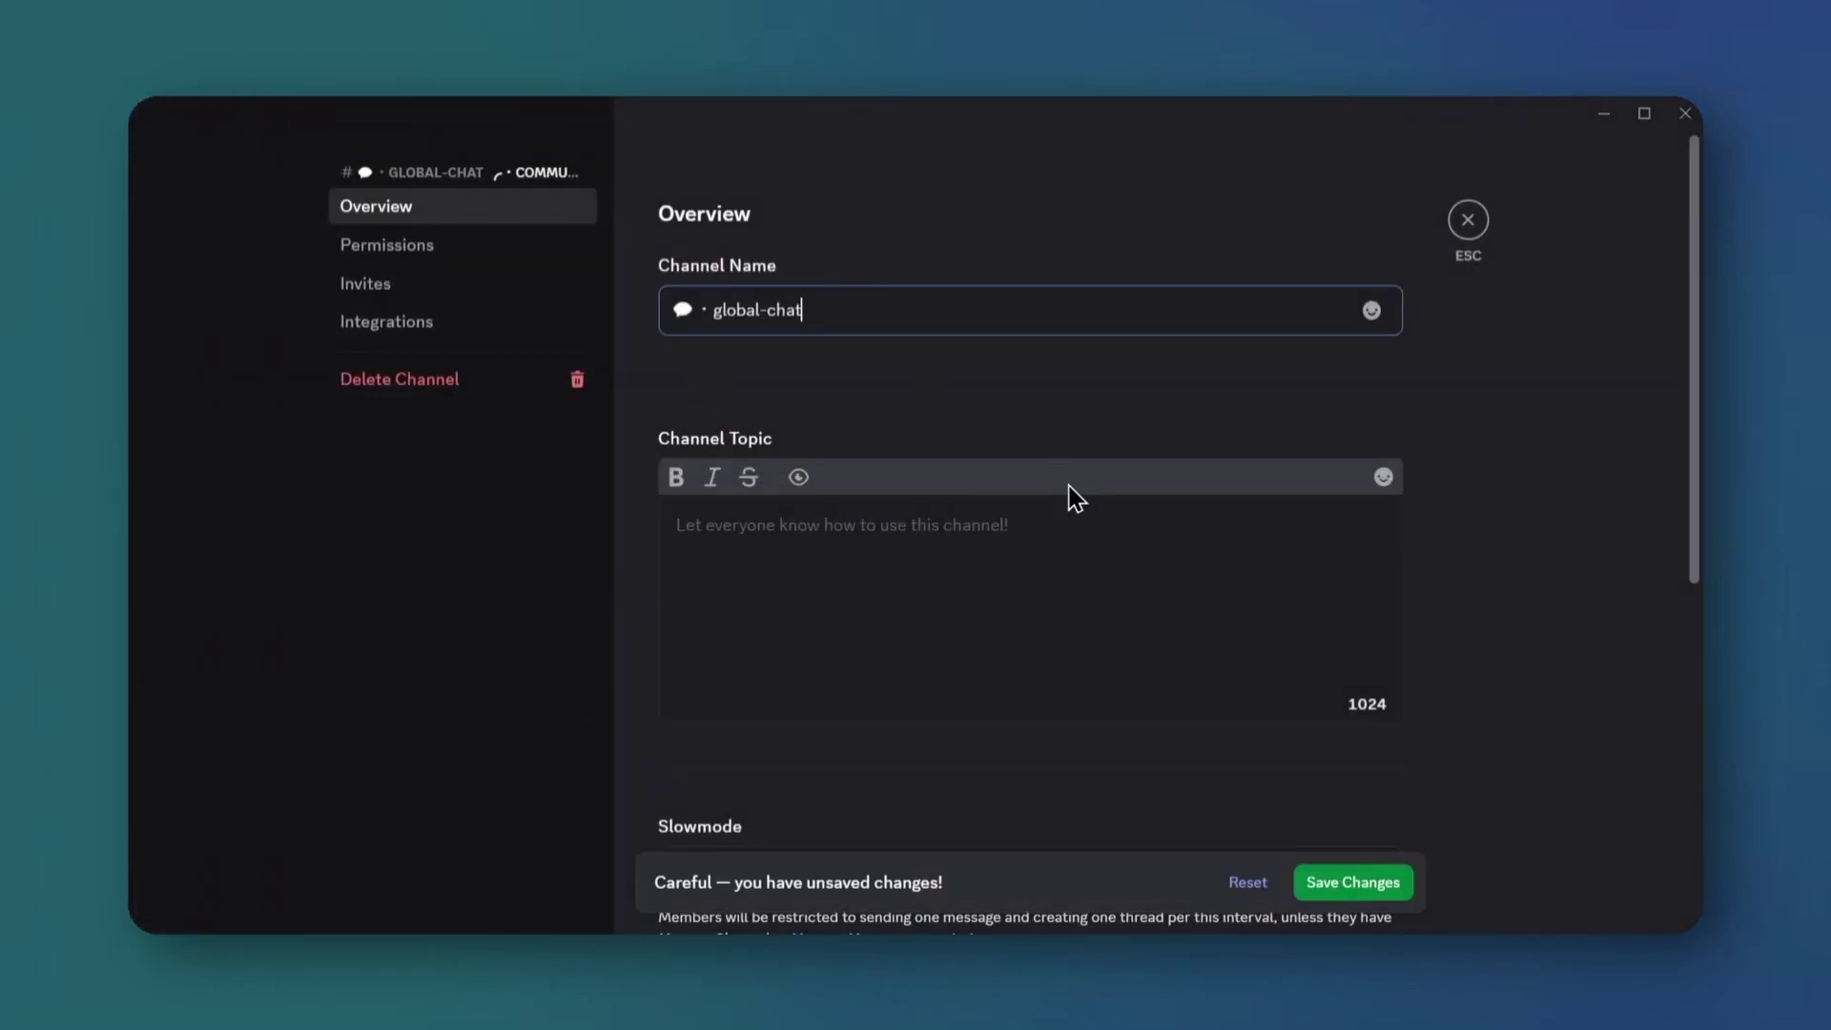
pyautogui.click(1385, 896)
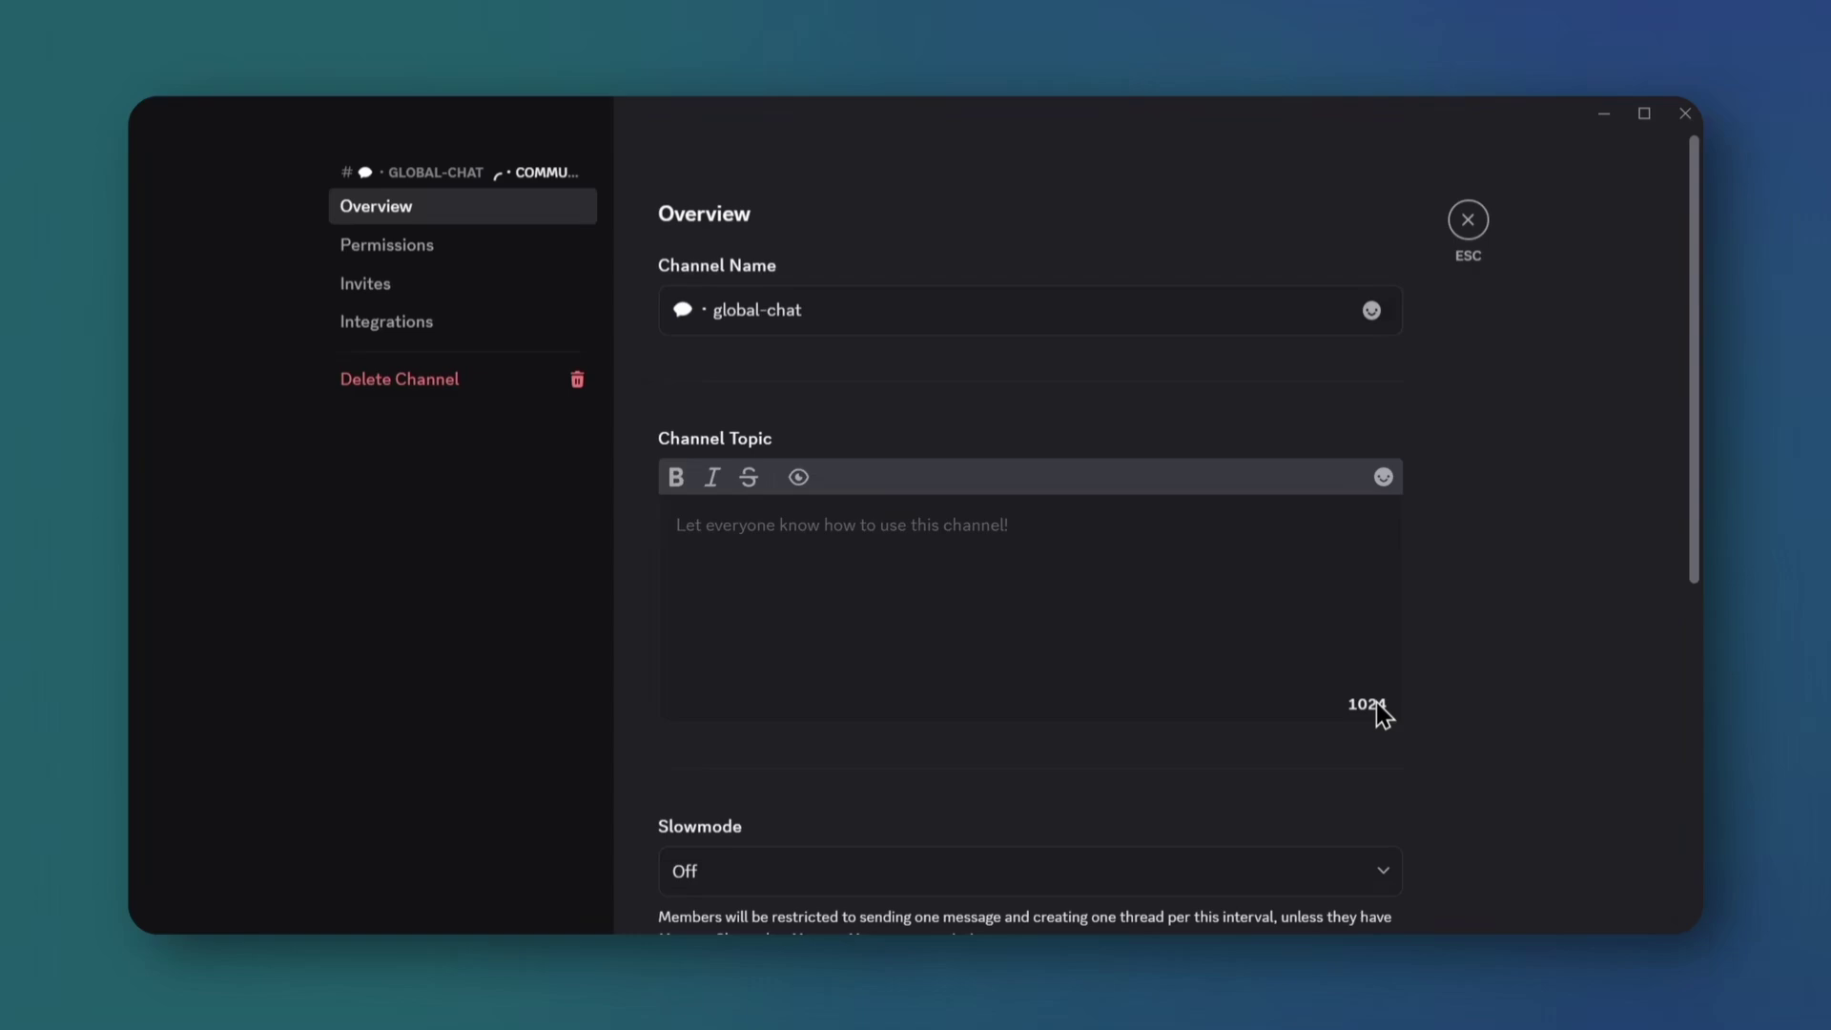
pyautogui.click(1465, 222)
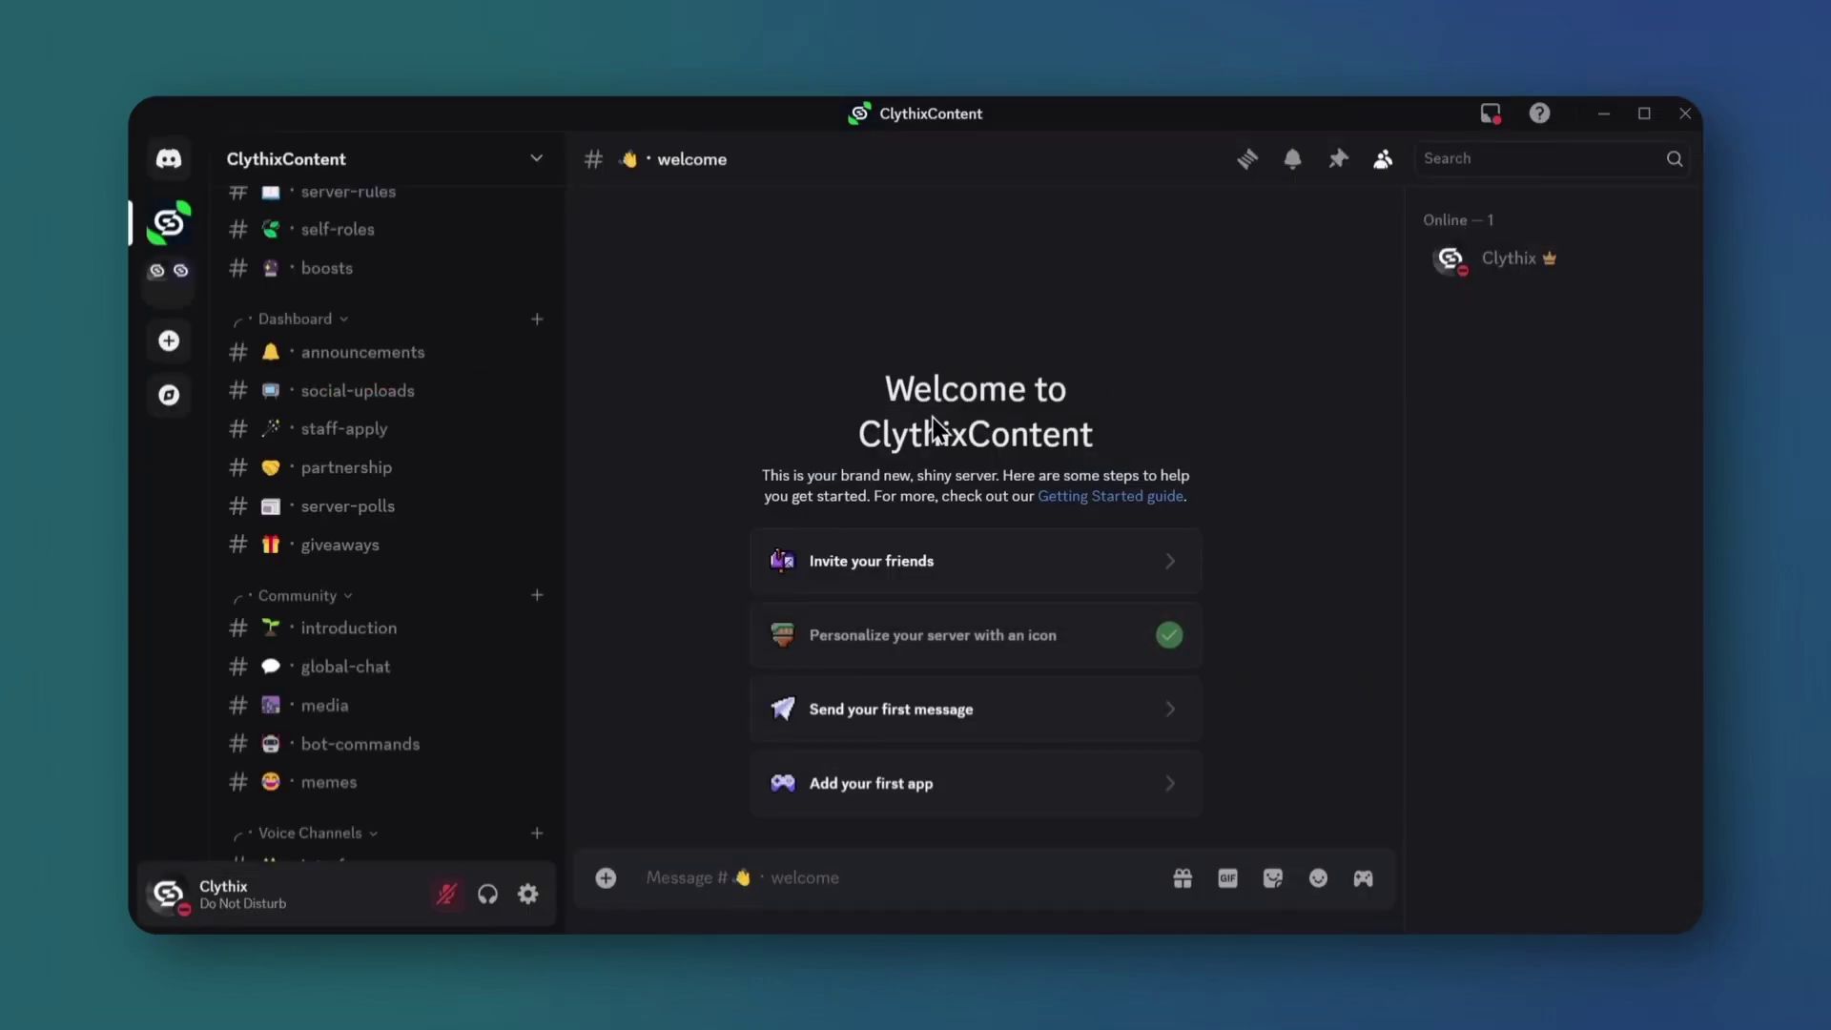
# - Open the Owner role for editing in the server's role settings
pyautogui.scroll(-3, 410, 572)
pyautogui.click(466, 170)
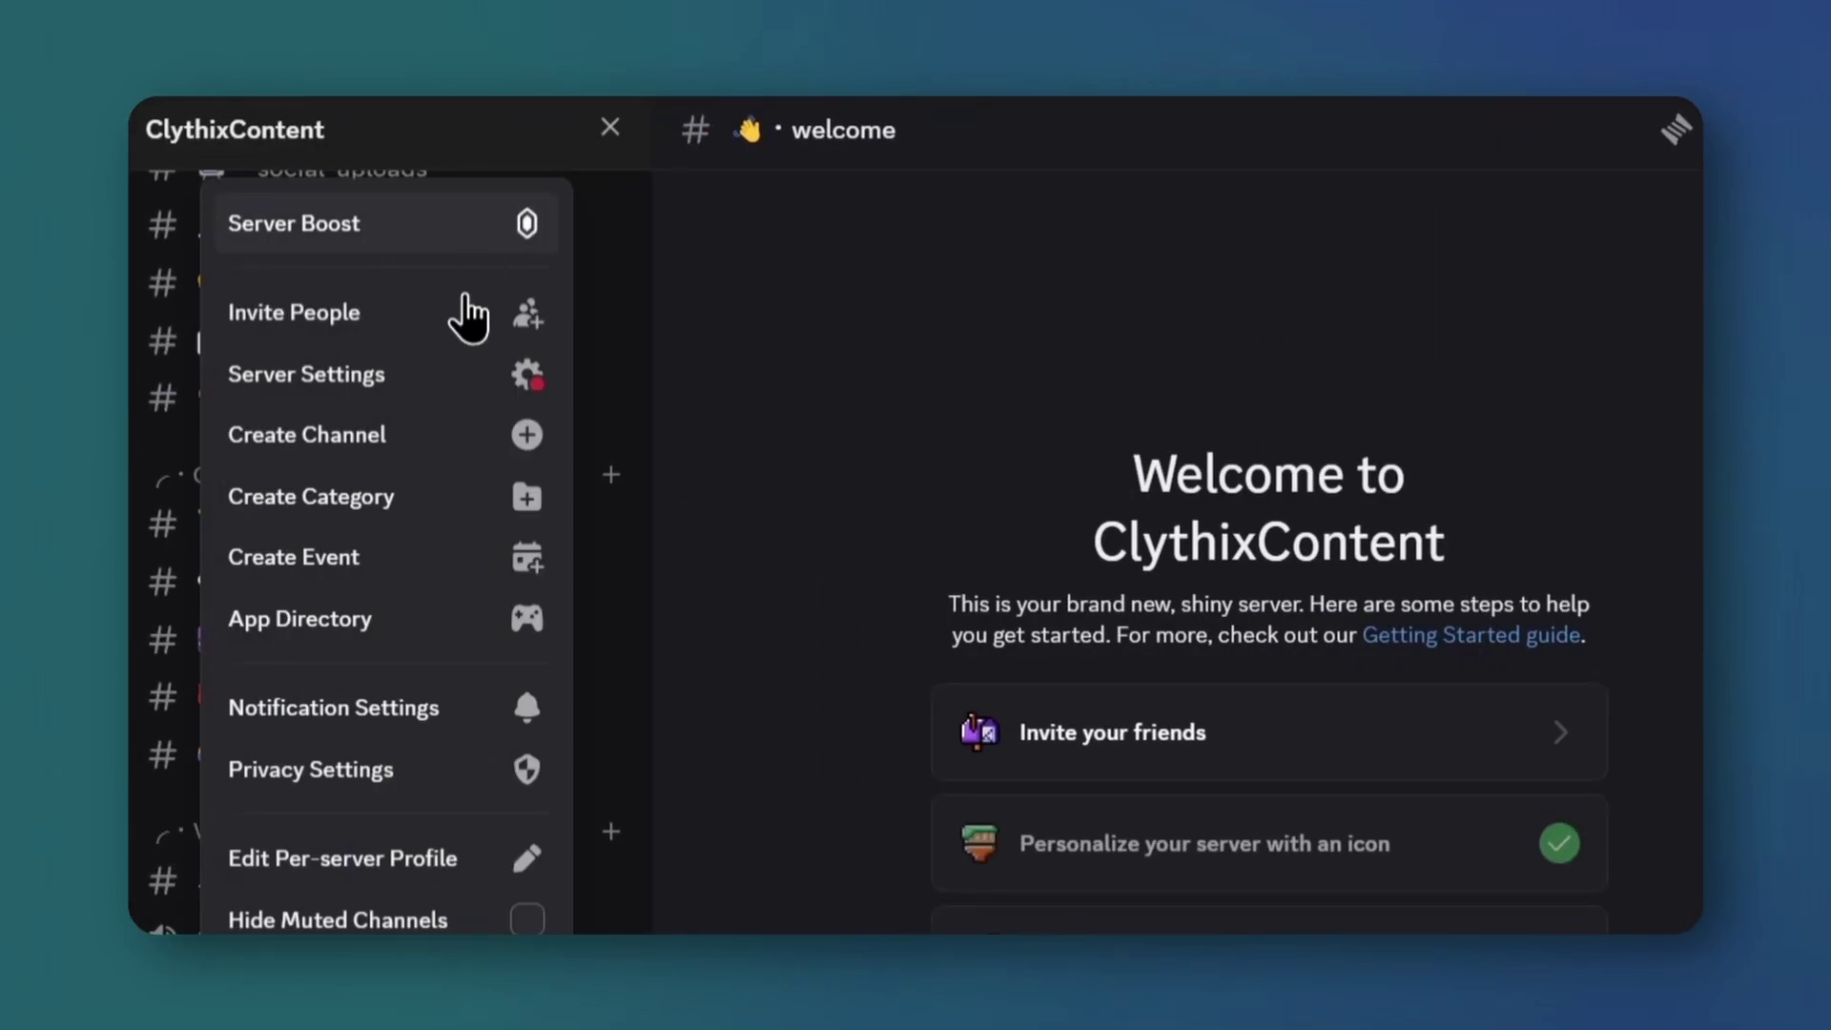
pyautogui.click(455, 375)
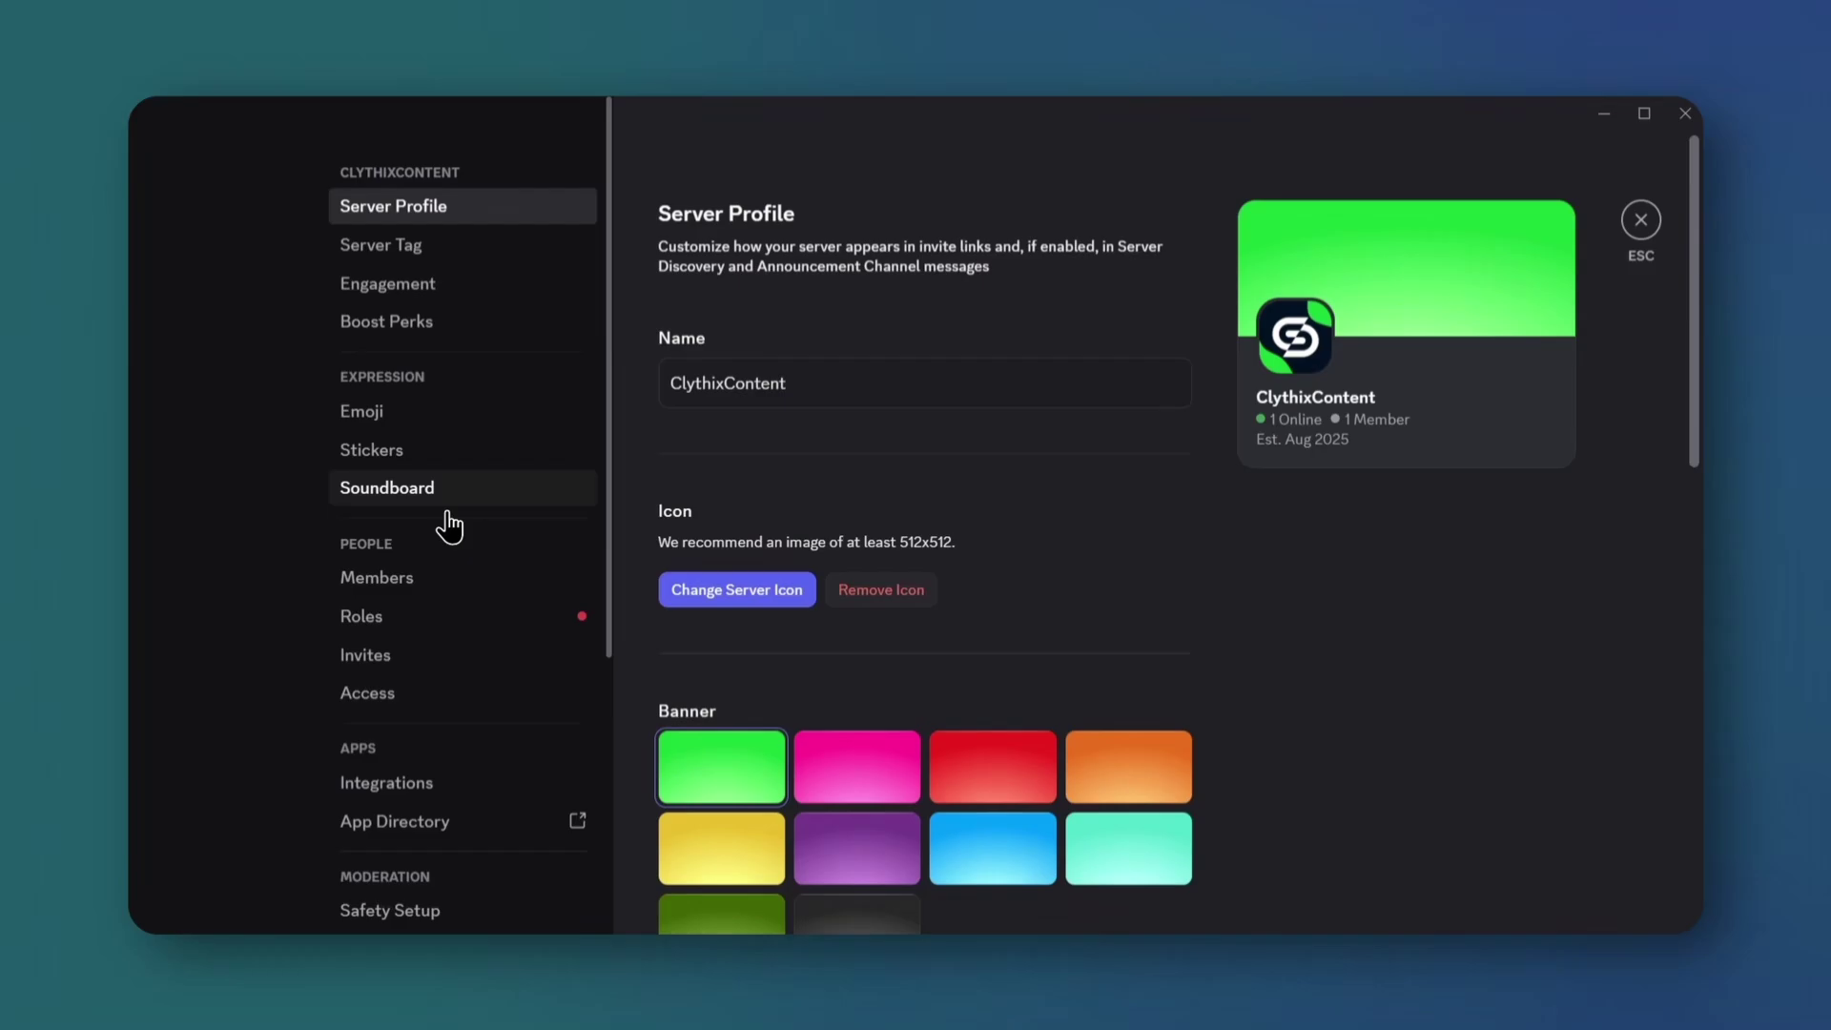
pyautogui.click(478, 622)
pyautogui.click(891, 731)
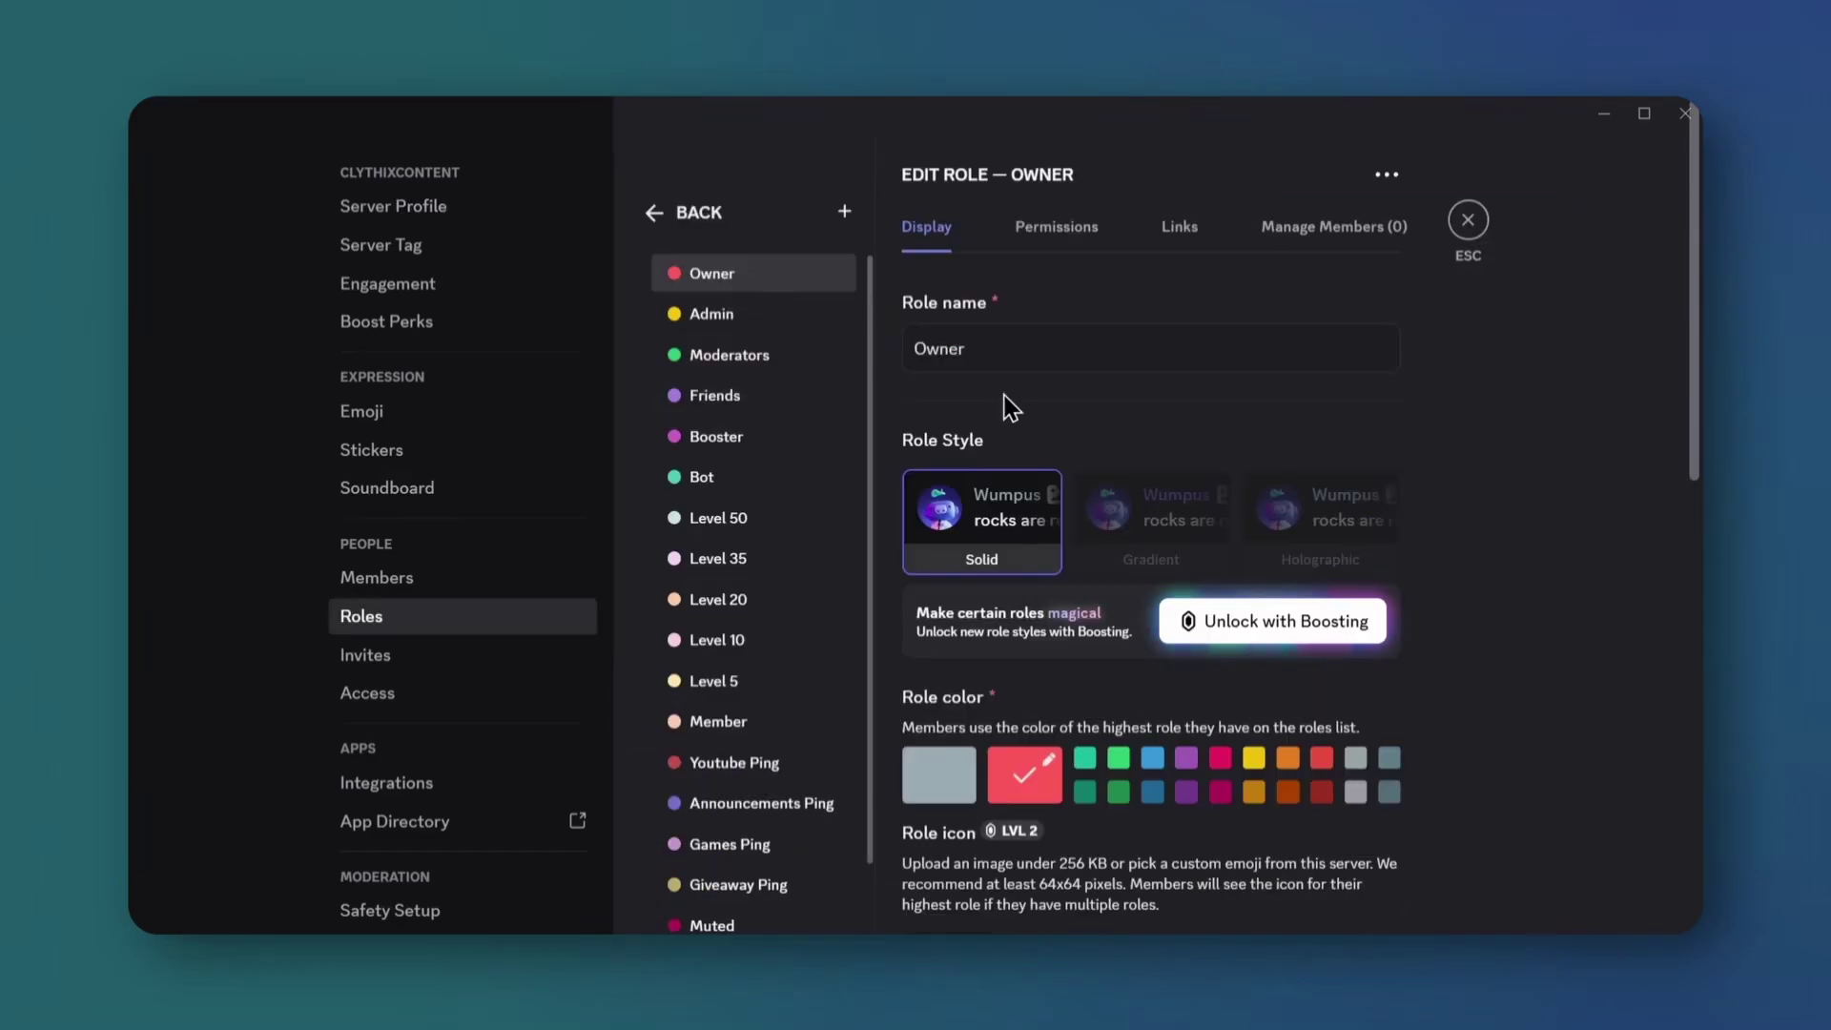
# - Rename the Owner role as Founder, save it and leave the server settings
pyautogui.click(1010, 344)
pyautogui.press('BackSpace')
pyautogui.press('BackSpace')
pyautogui.press('BackSpace')
pyautogui.press('BackSpace')
pyautogui.press('BackSpace')
pyautogui.write('Fo')
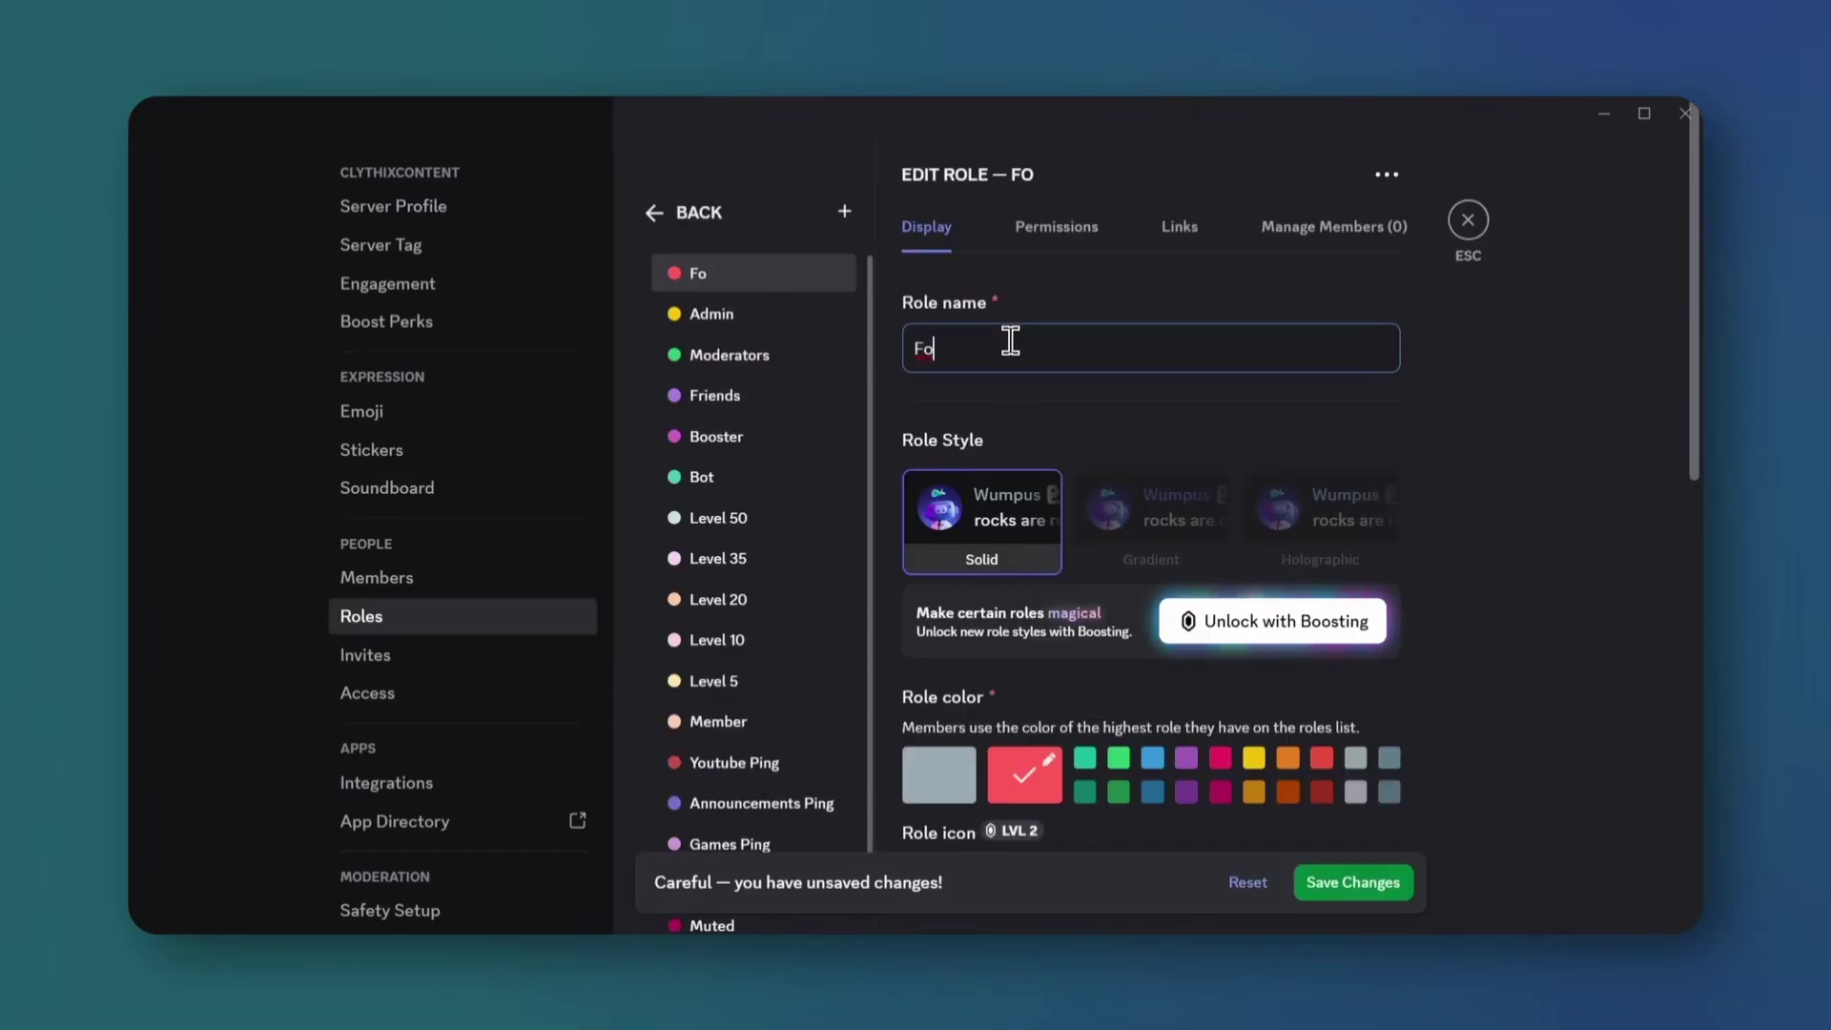
pyautogui.write('under')
pyautogui.click(1339, 891)
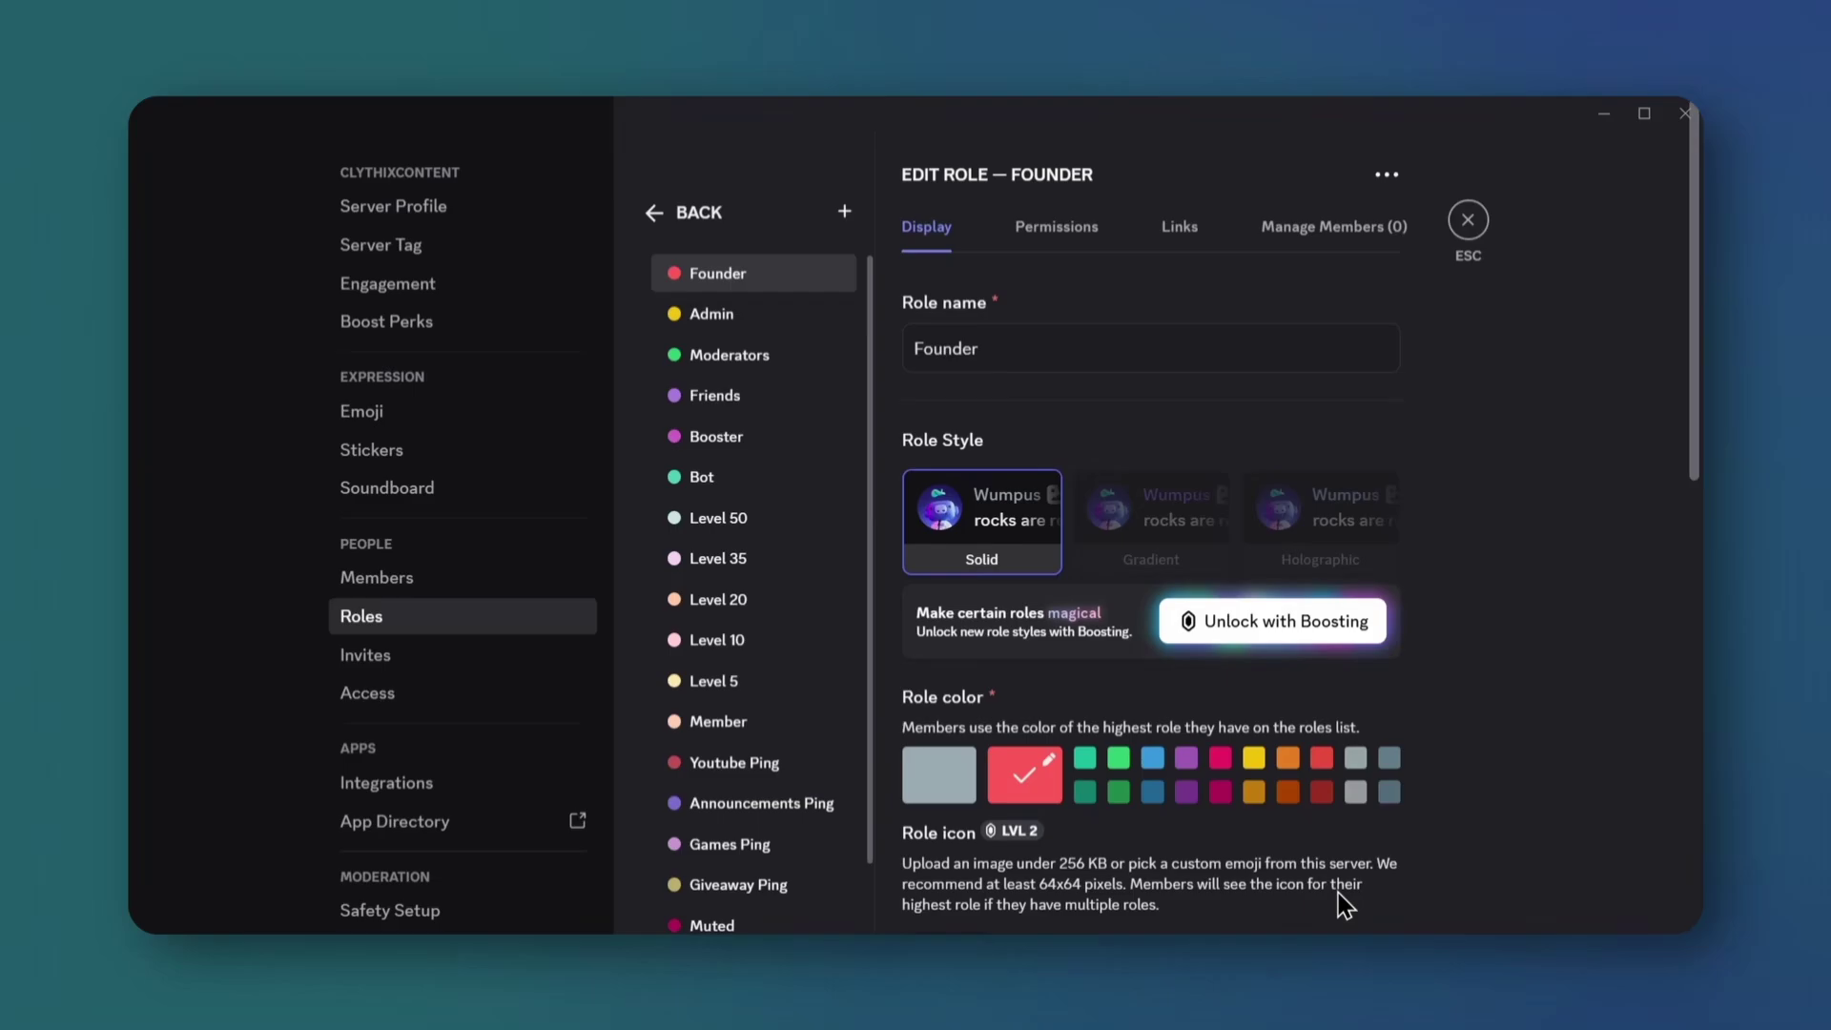
pyautogui.scroll(-5, 885, 760)
pyautogui.scroll(-2, 822, 744)
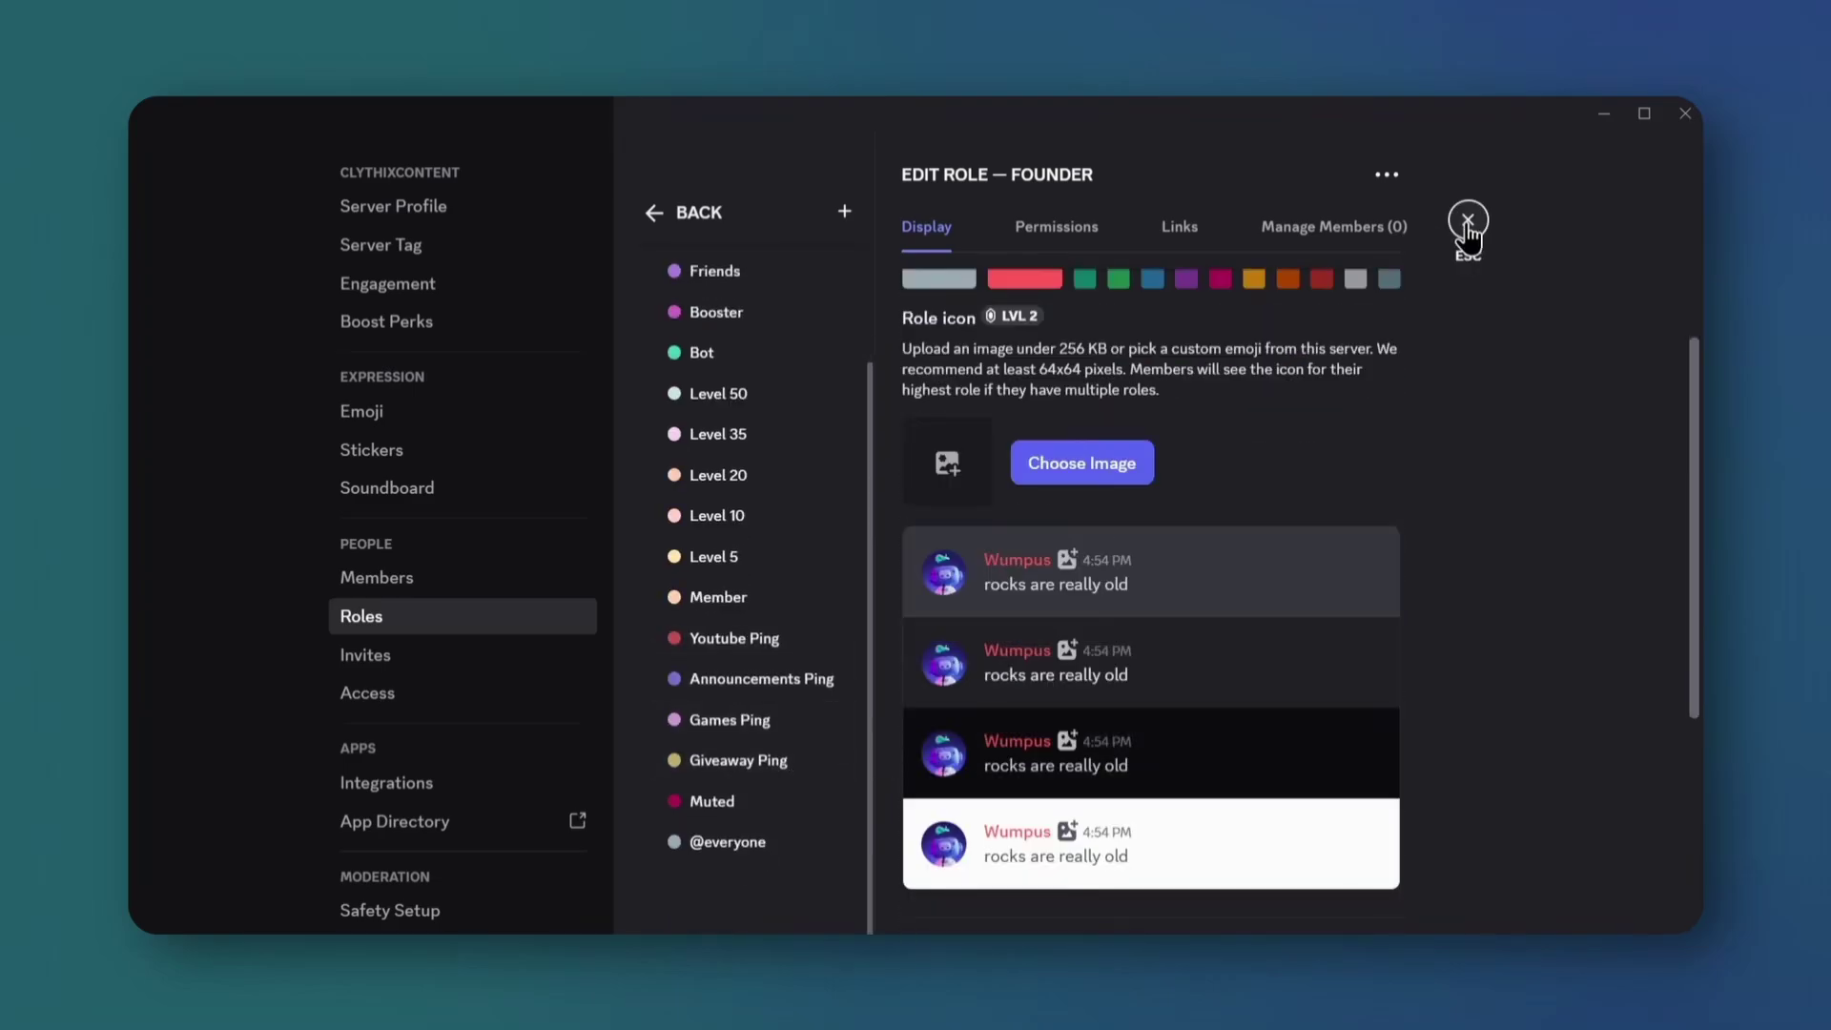
pyautogui.click(1468, 220)
# - Post the copied server rules, with the Discord Terms of Service and Community Guidelines links, in the server-rules channel
pyautogui.click(425, 520)
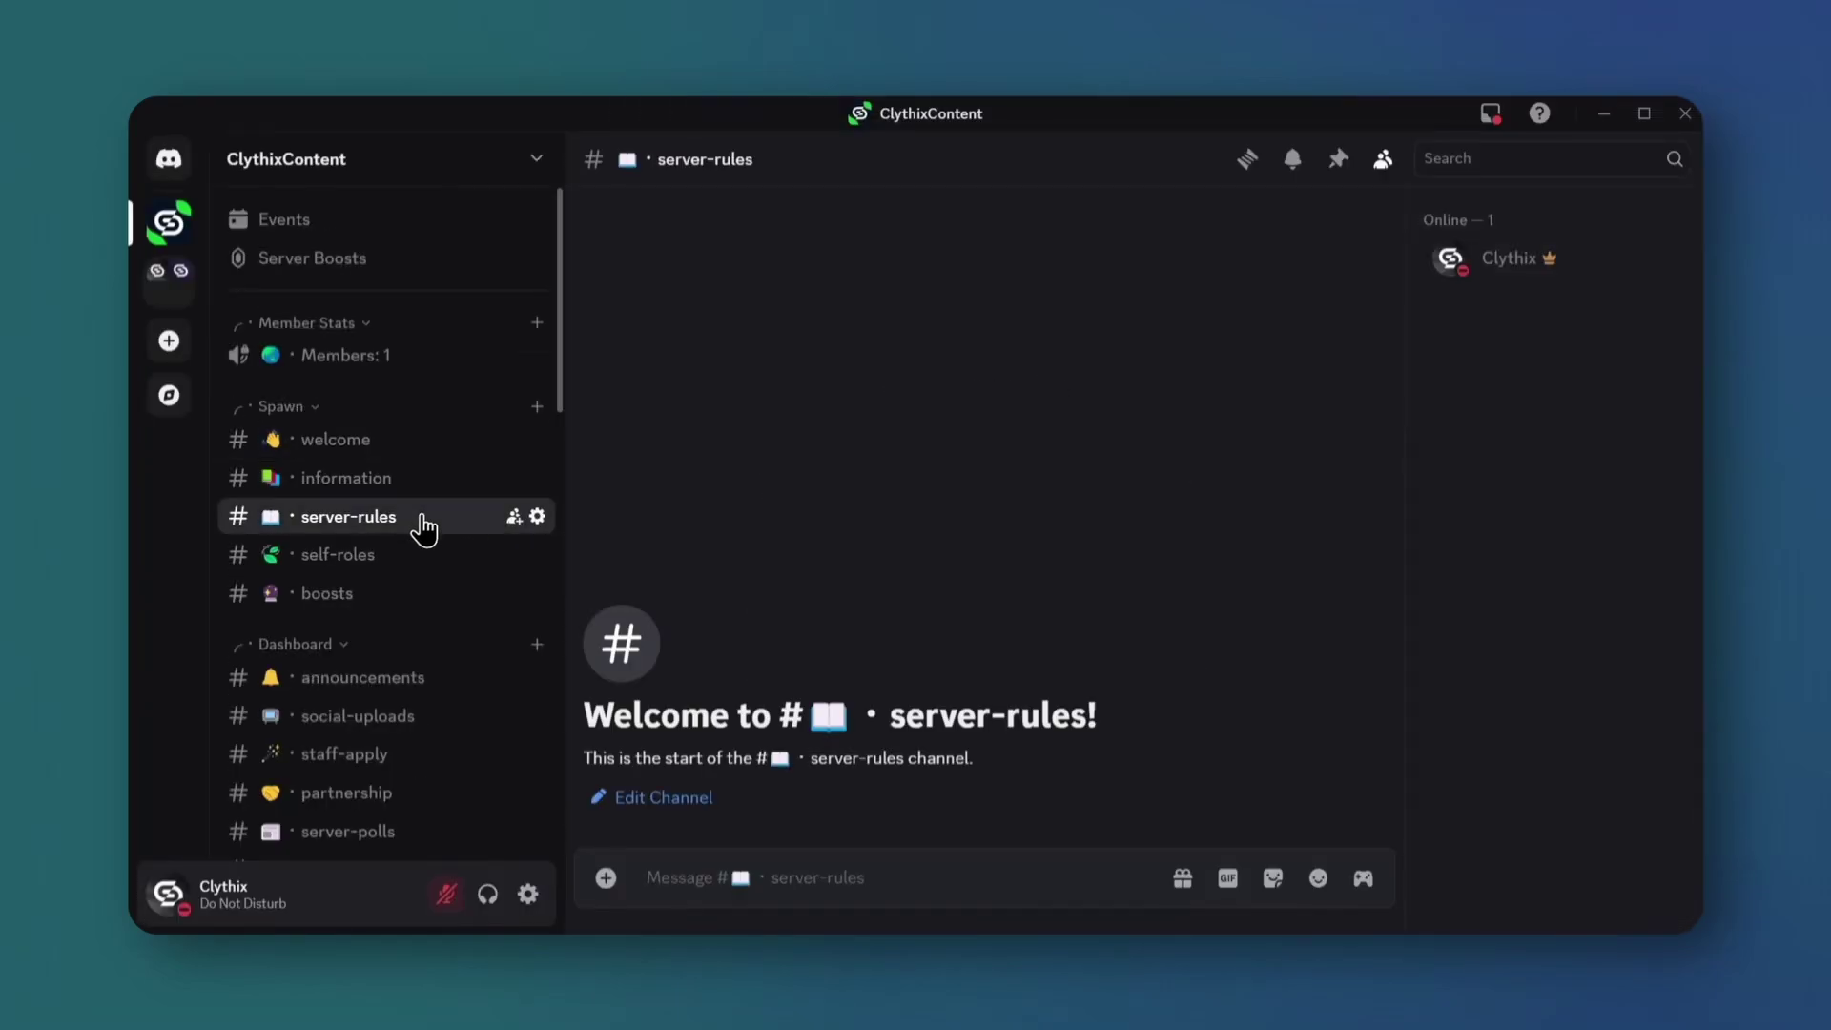
pyautogui.hotkey('ctrl', 'v')
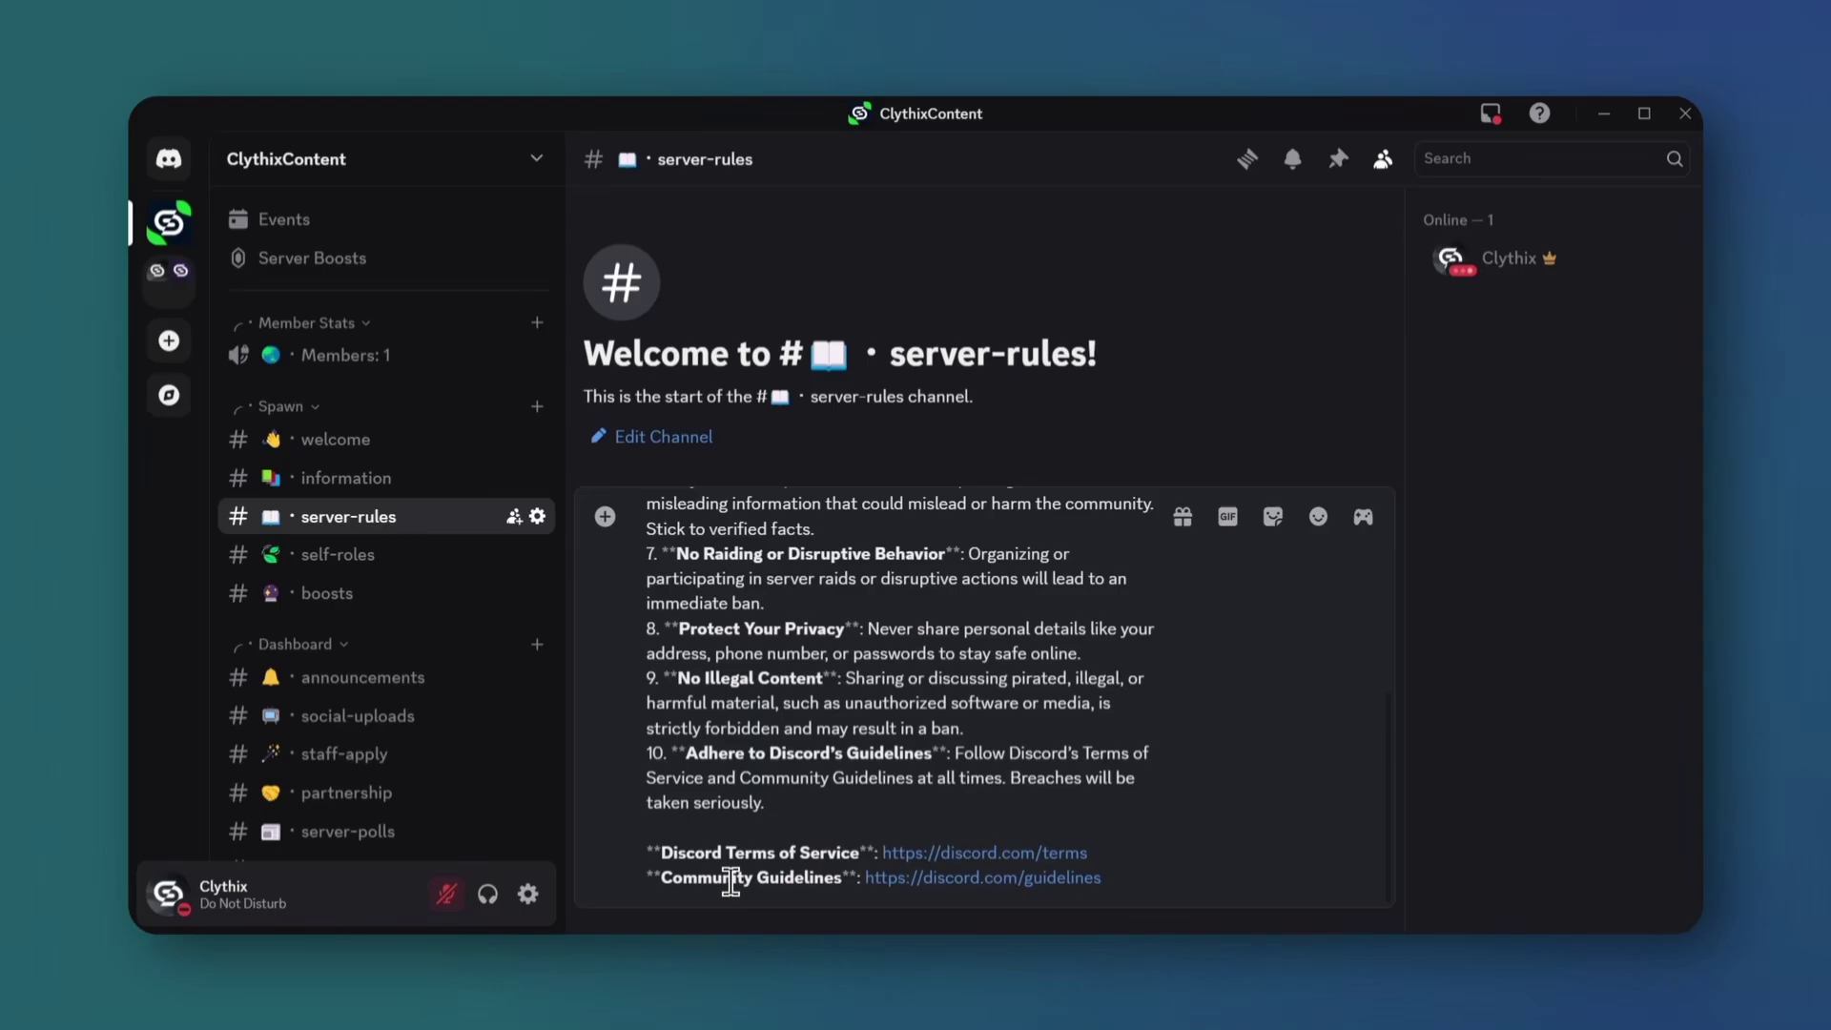
pyautogui.press('Return')
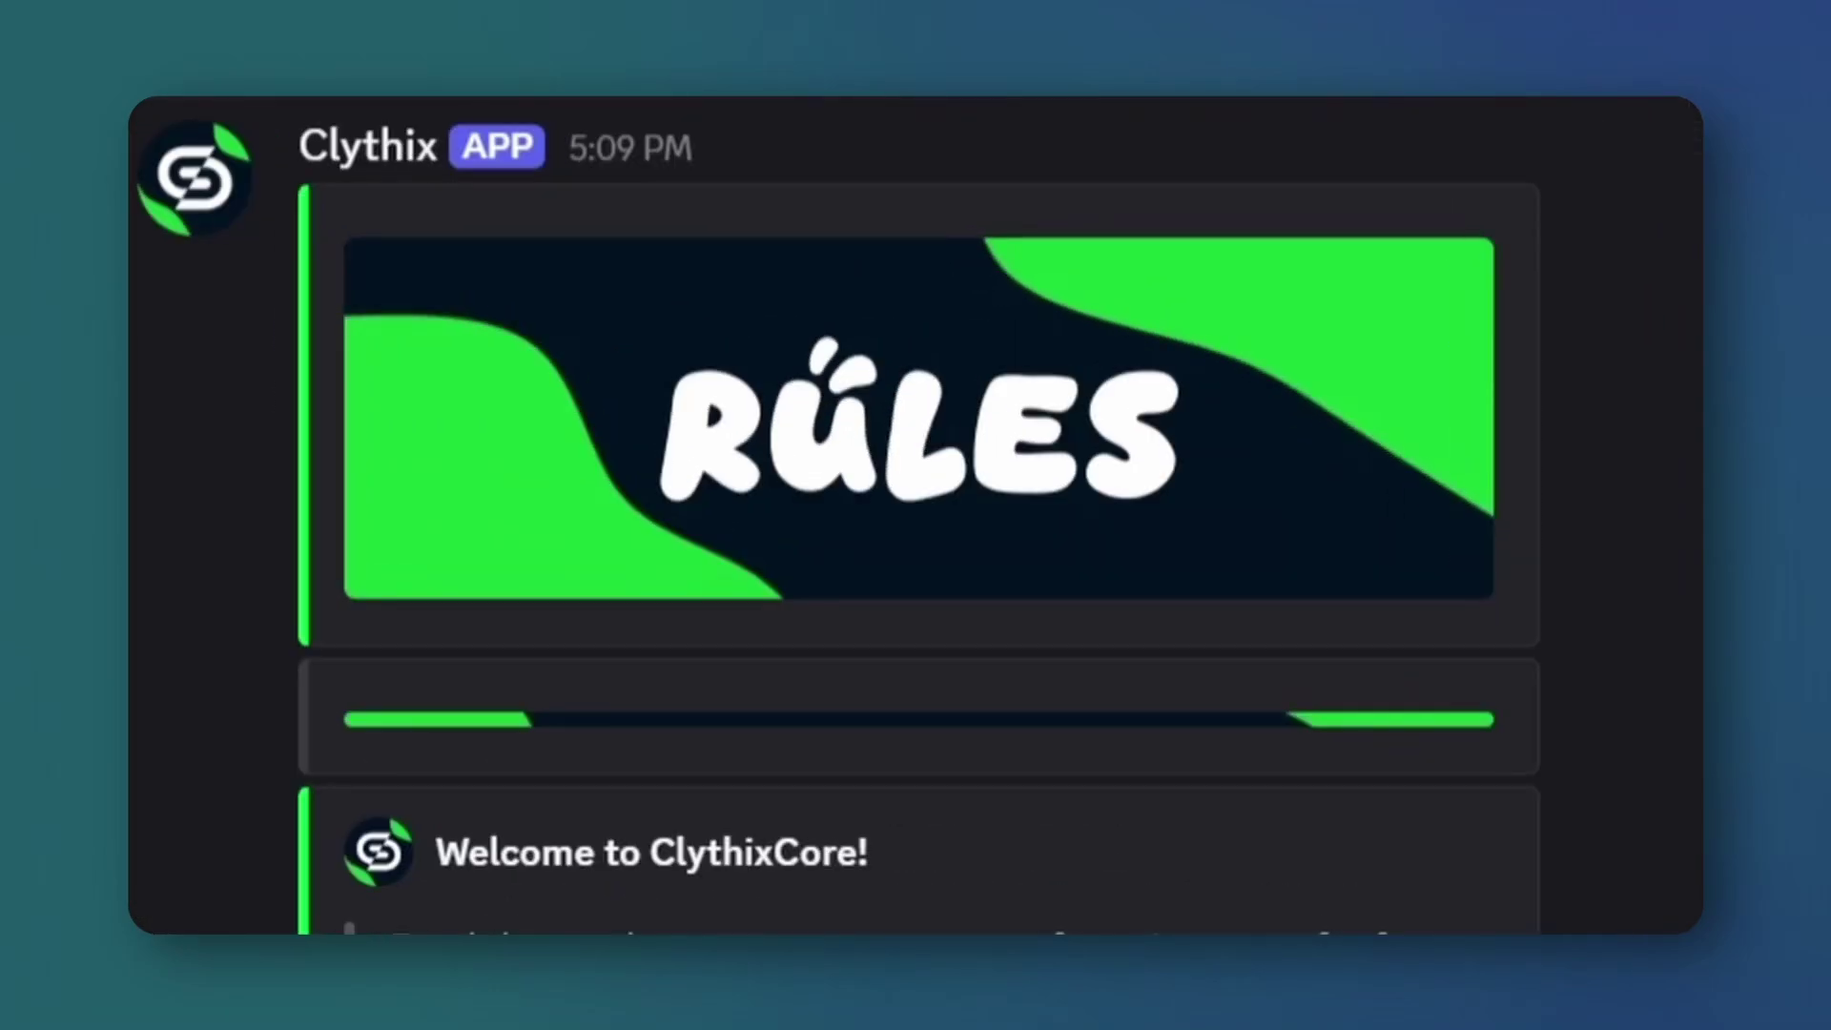
pyautogui.scroll(-8, 915, 515)
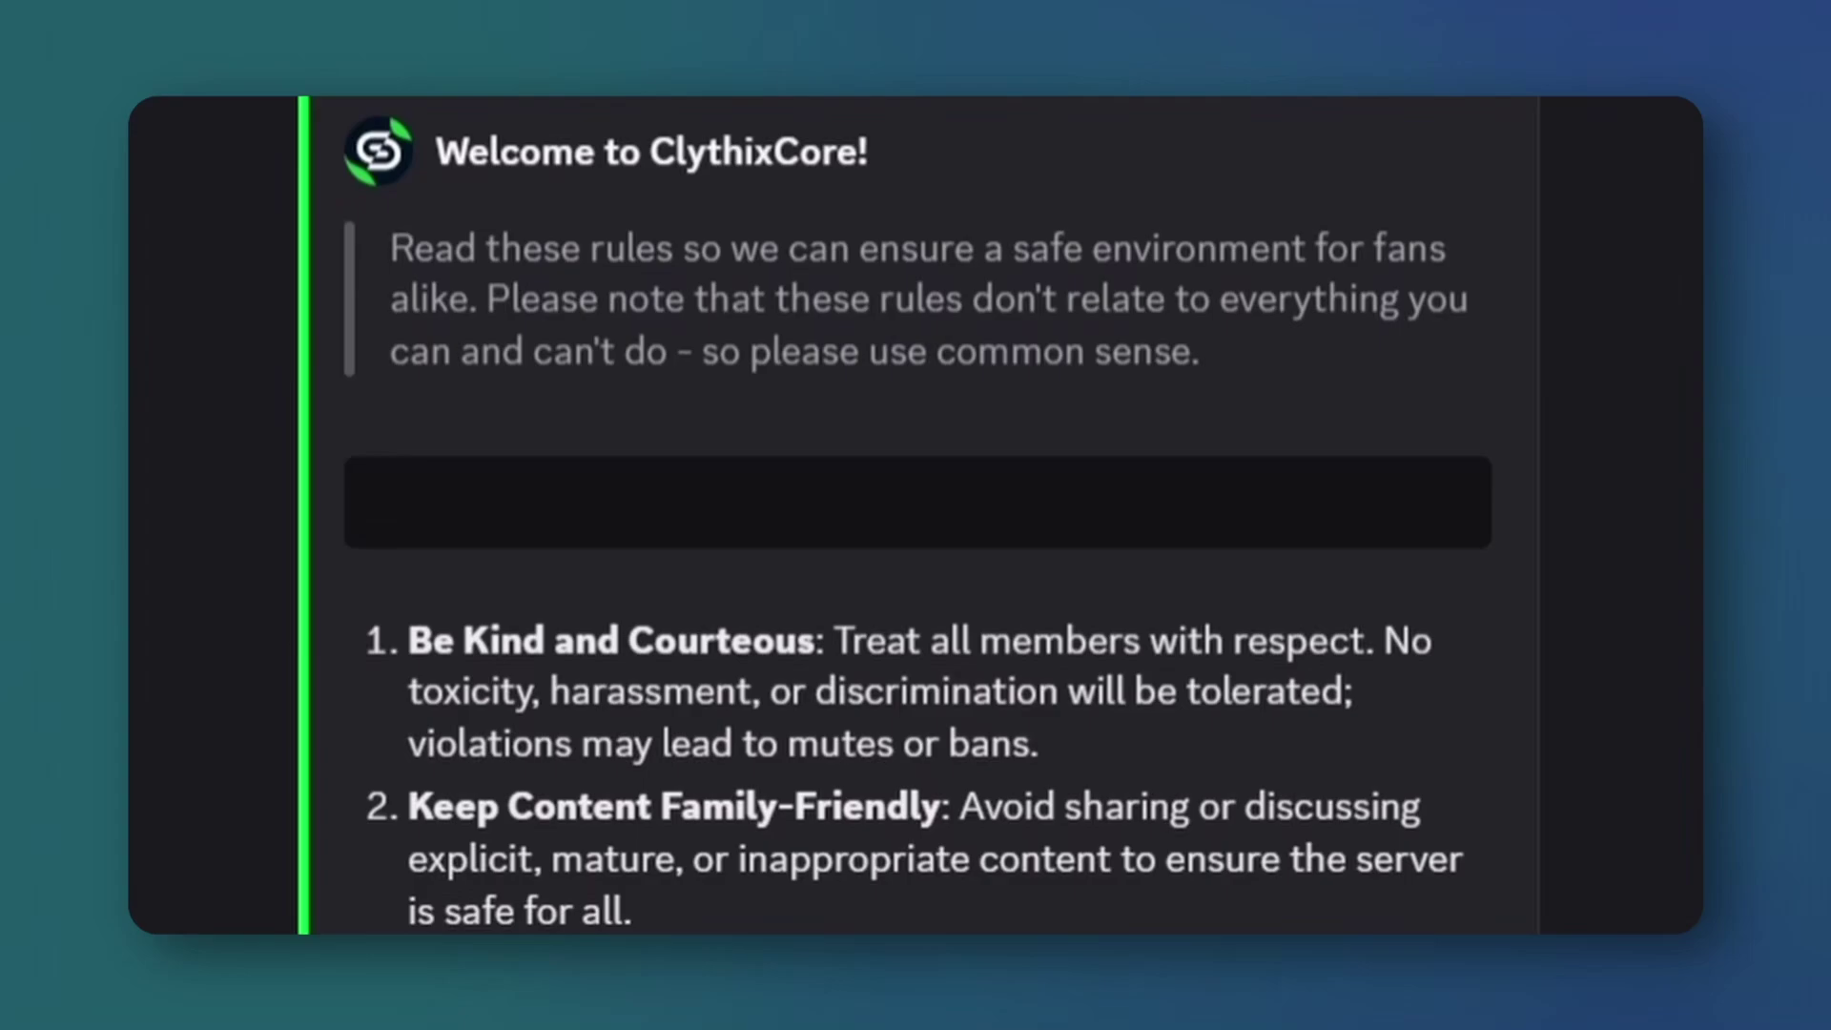
pyautogui.scroll(-3, 915, 514)
pyautogui.scroll(-3, 1390, 756)
# - Start the server's Community setup and enable both safety checks: verified email required and media scanning for all members
pyautogui.click(415, 162)
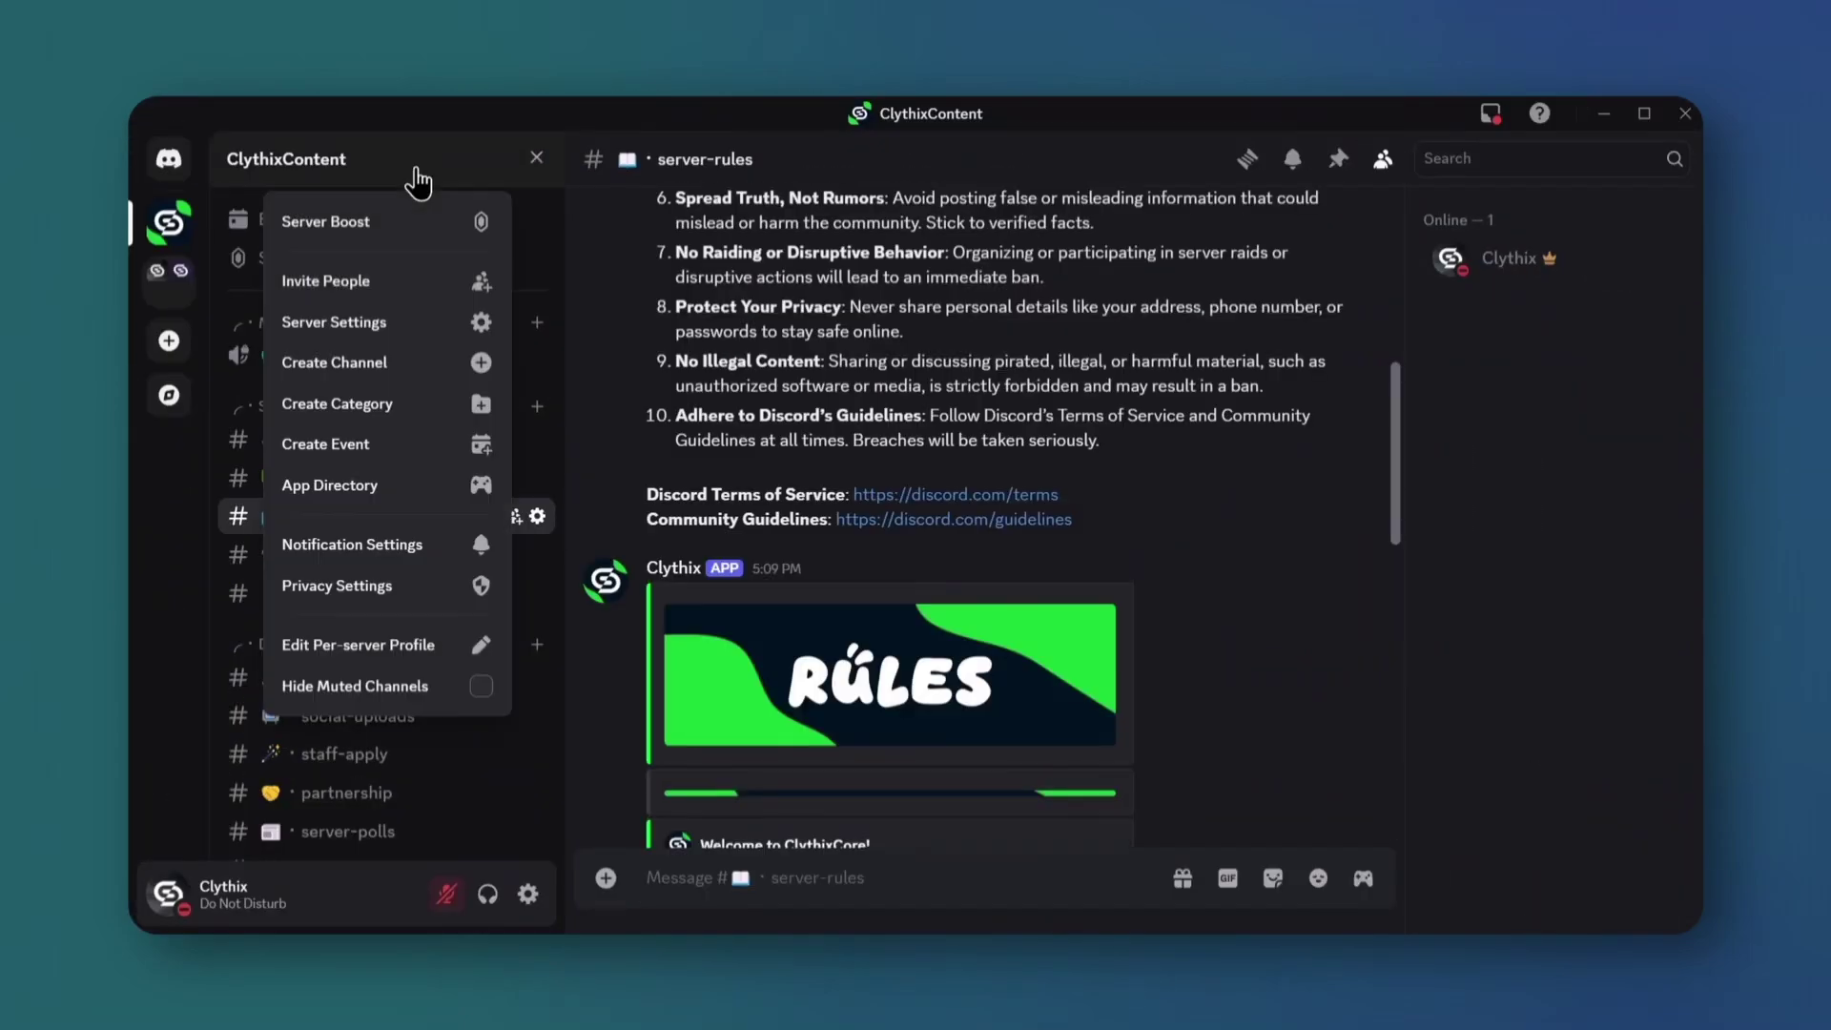
pyautogui.click(431, 325)
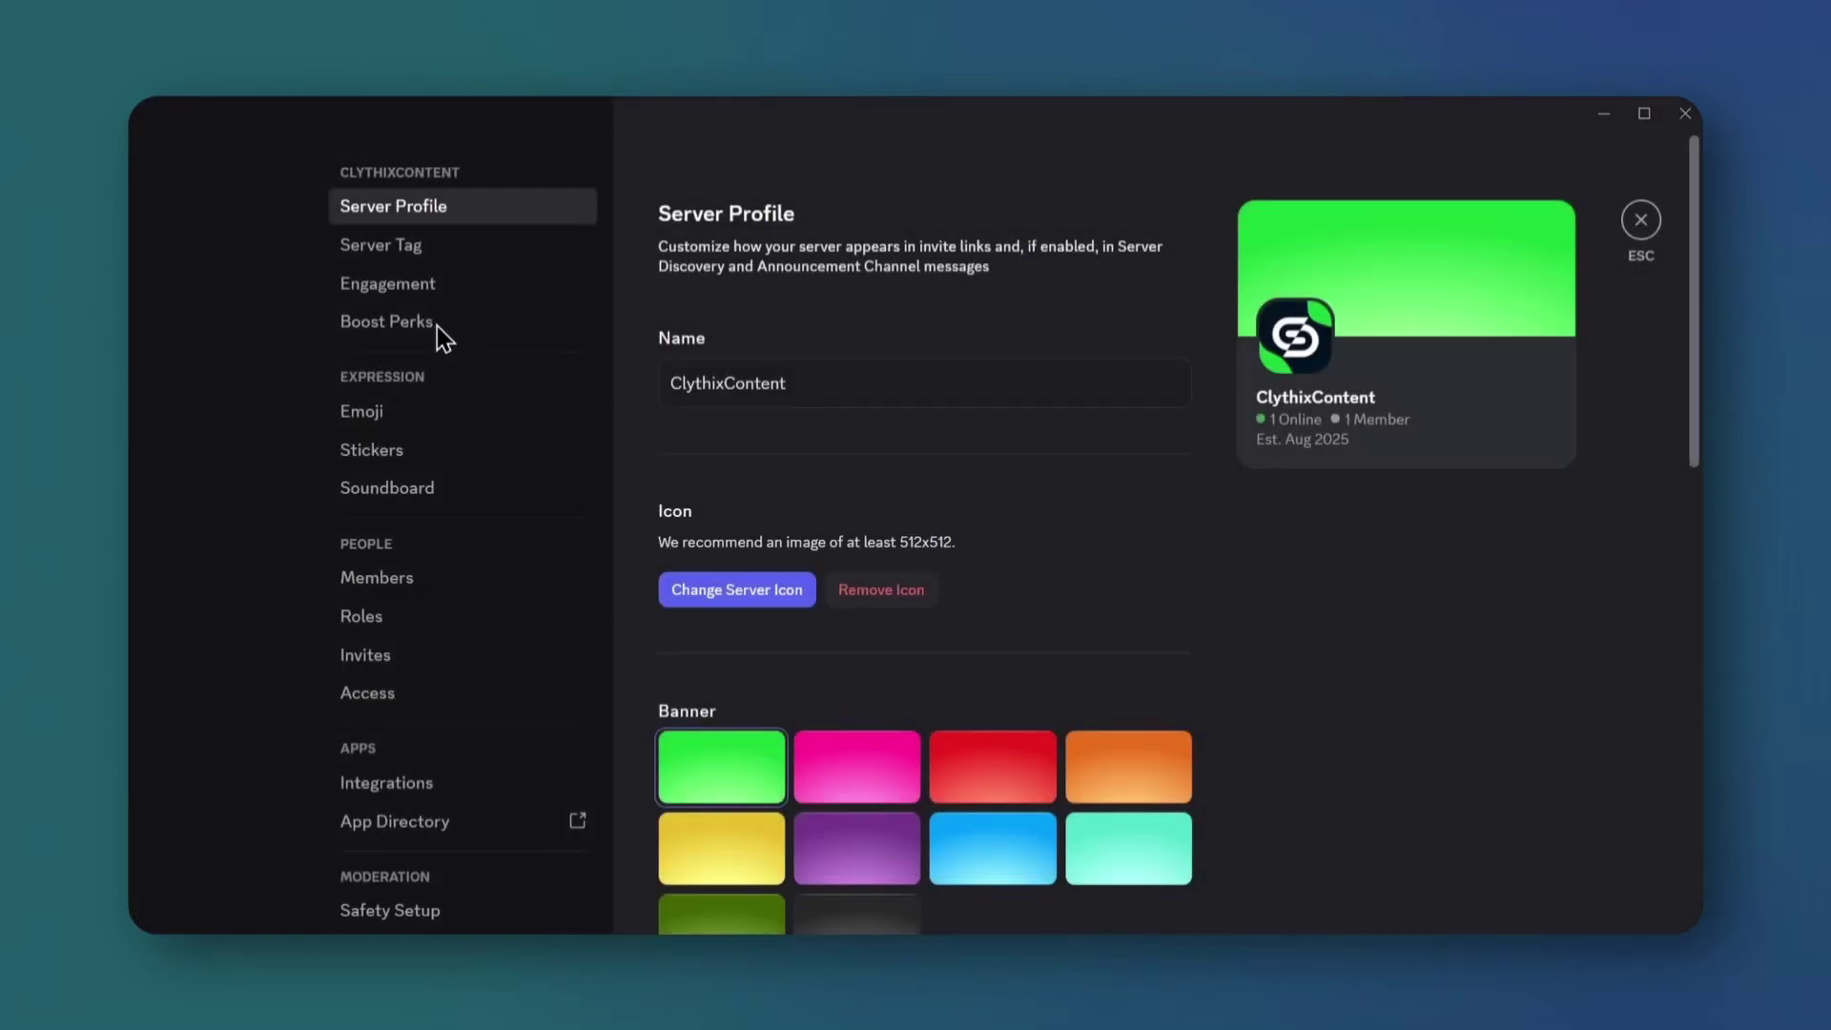
pyautogui.scroll(-5, 436, 335)
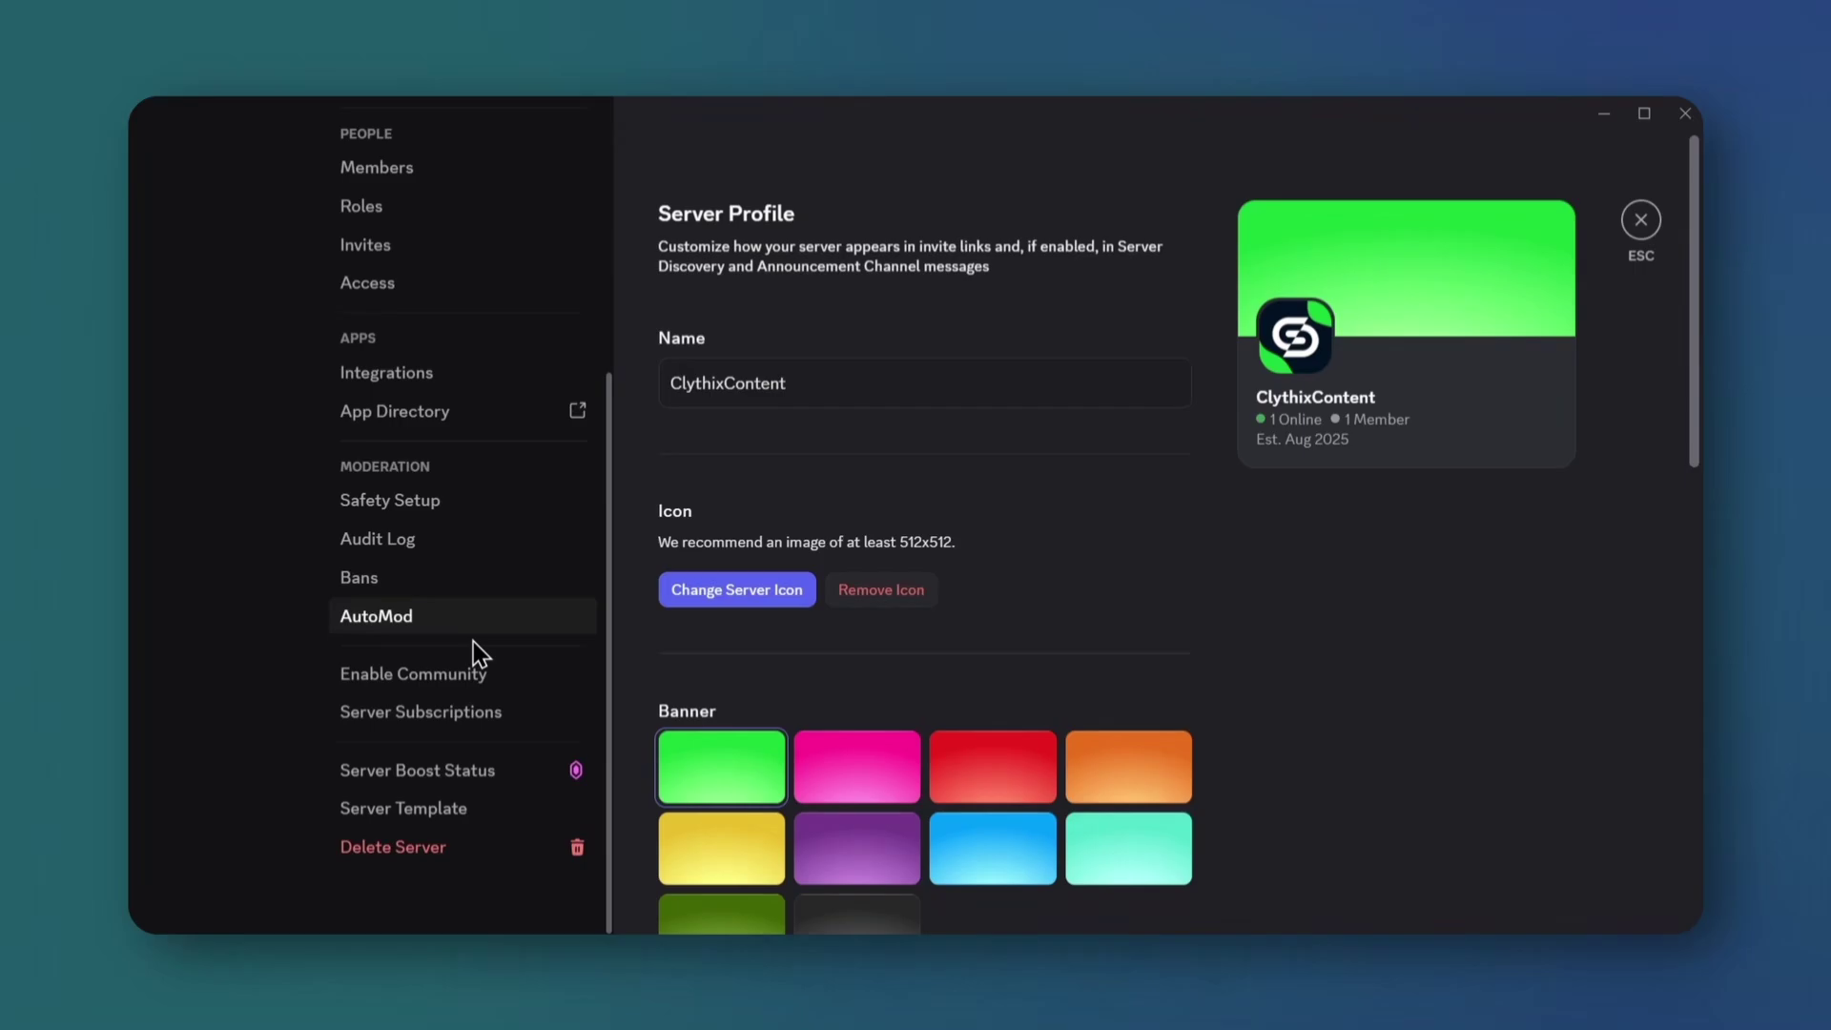
pyautogui.click(477, 675)
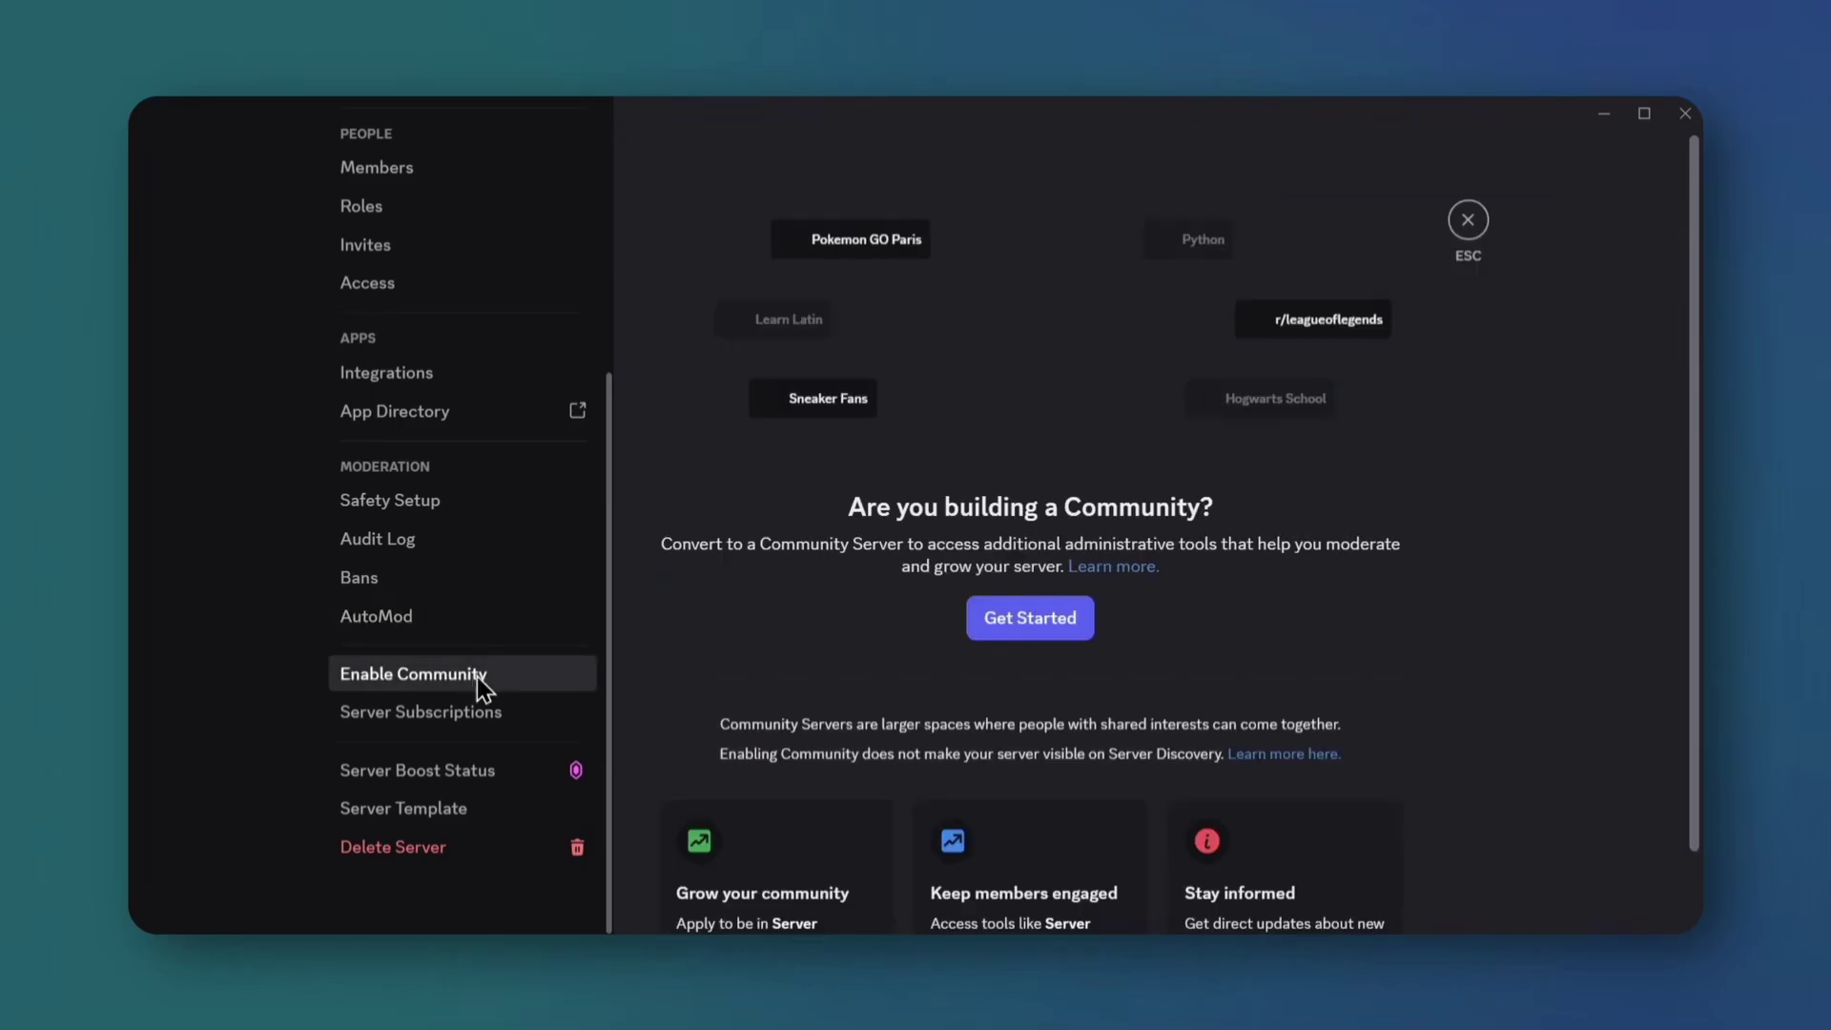
pyautogui.click(1075, 631)
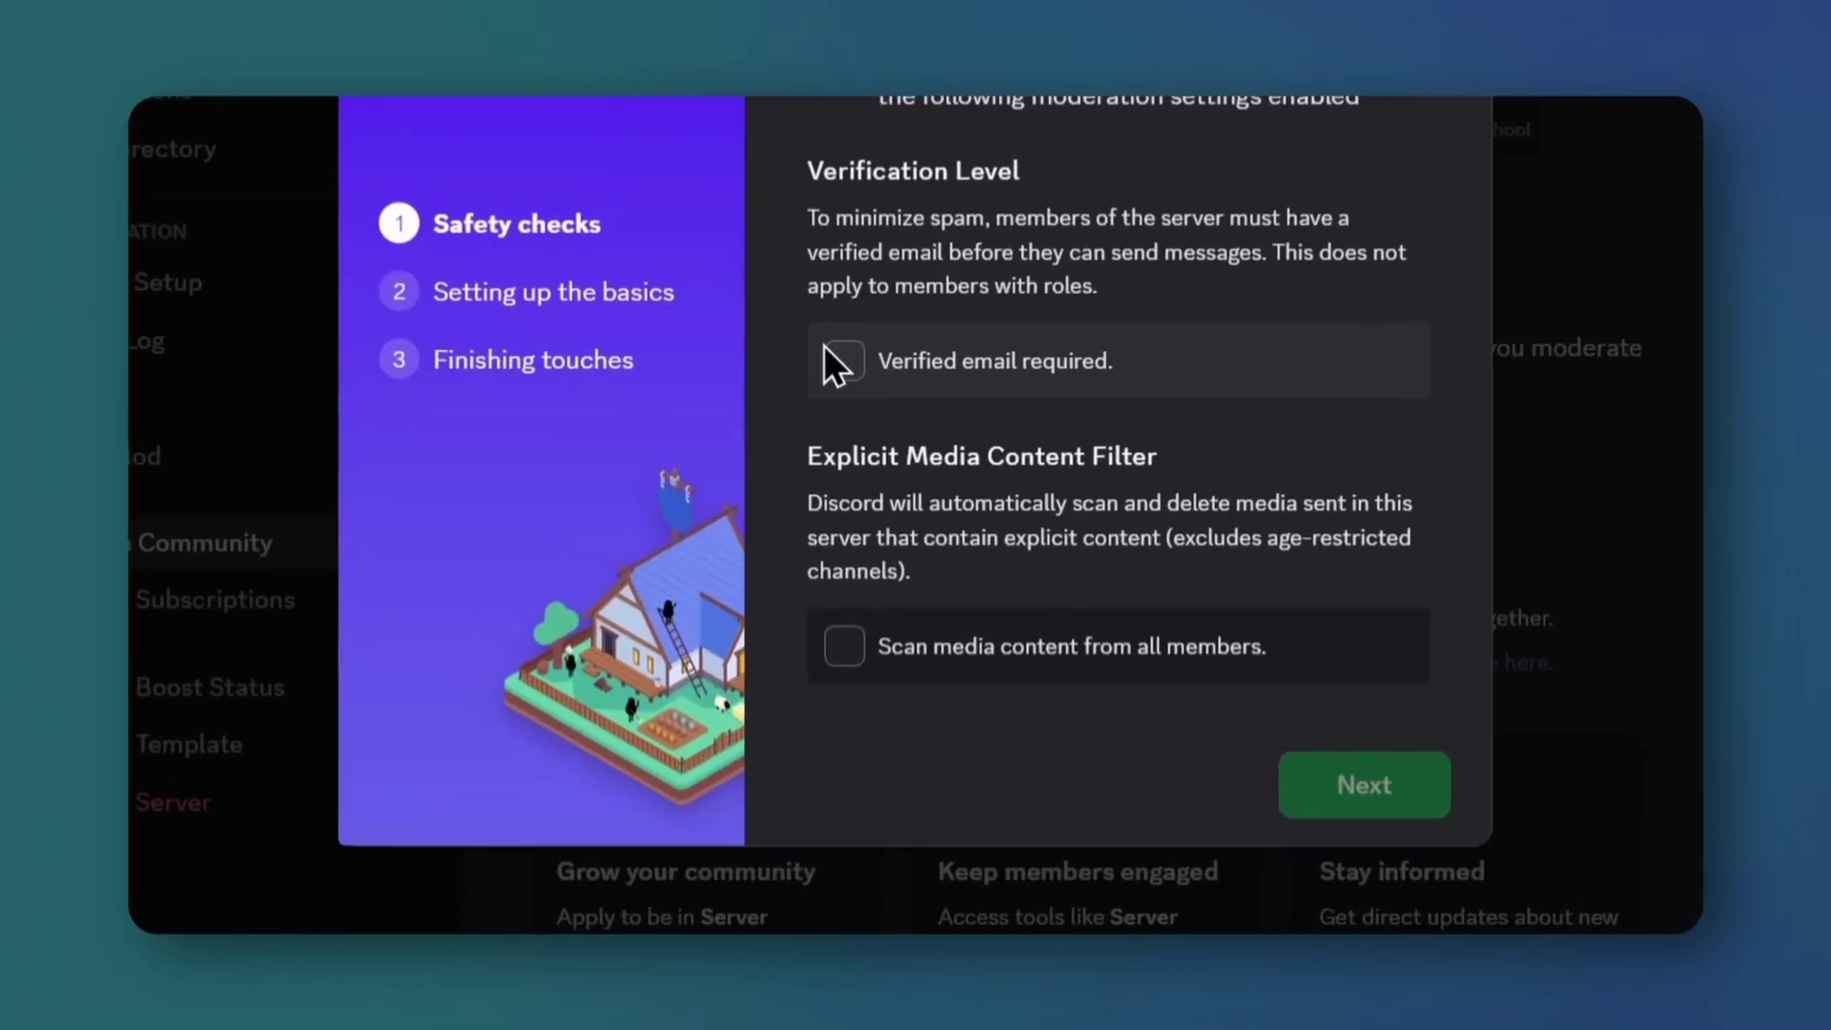
pyautogui.click(866, 551)
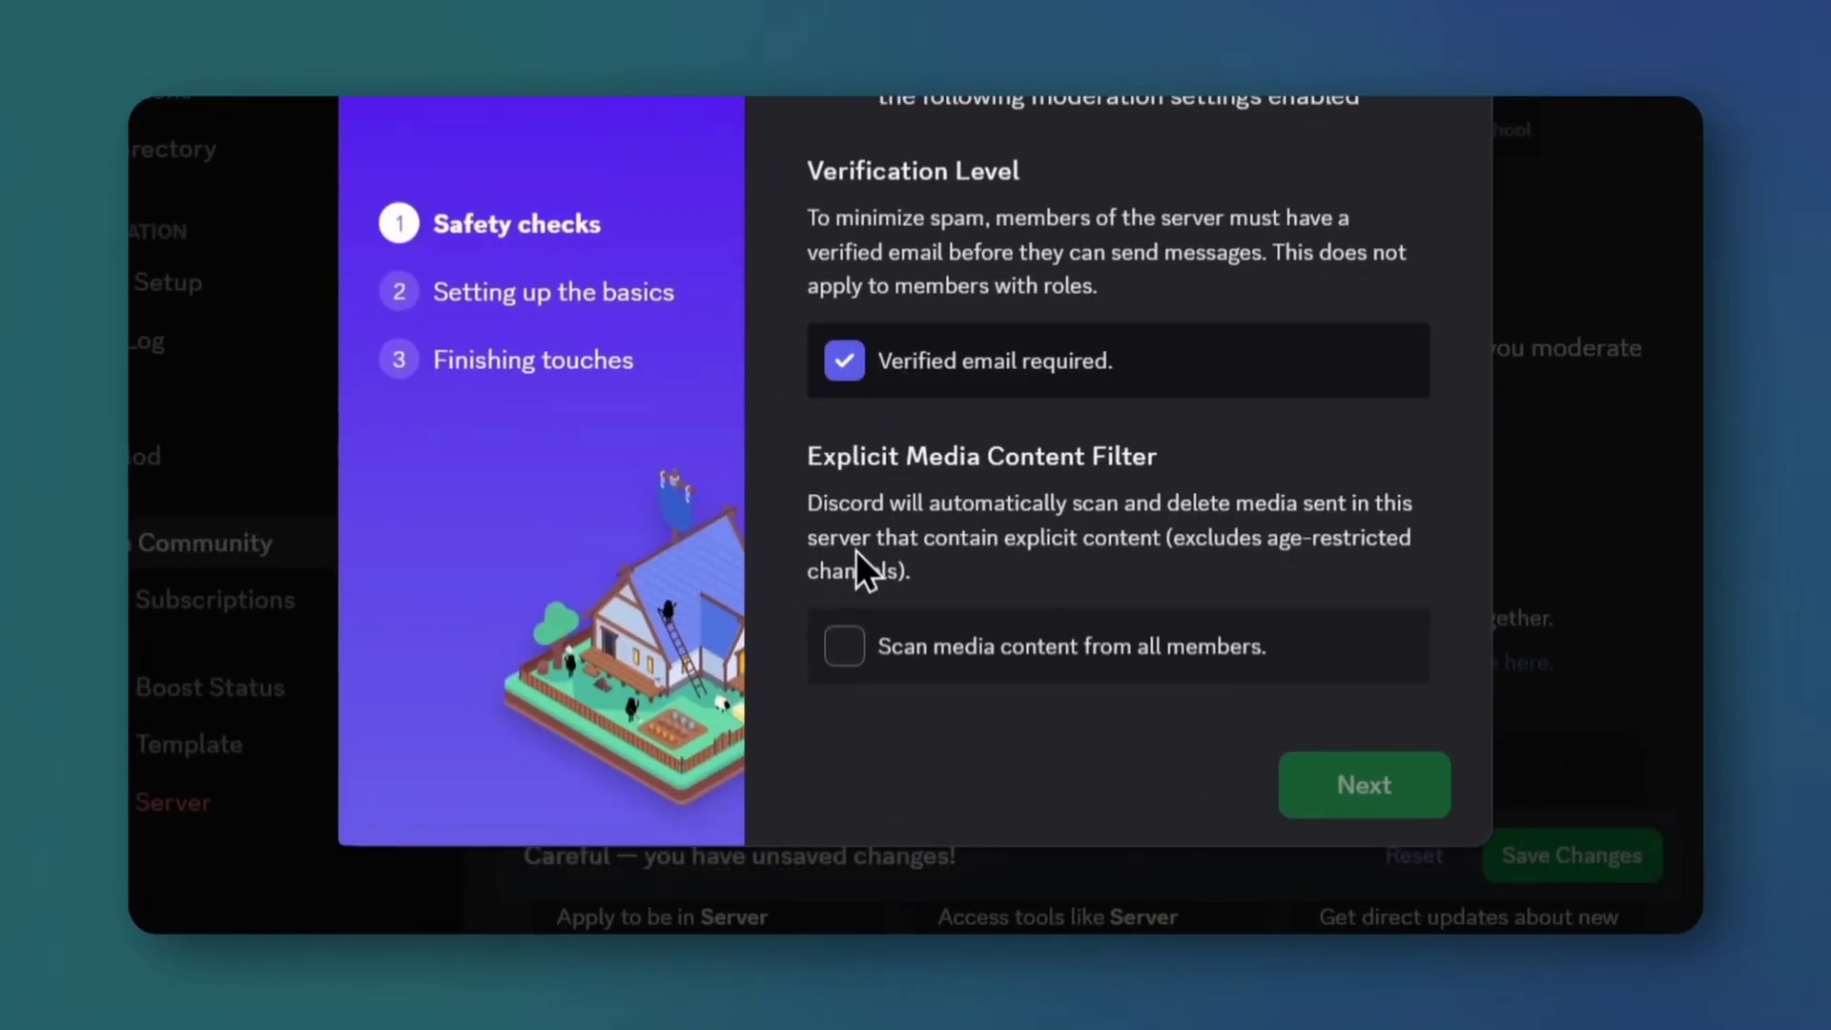
pyautogui.click(868, 743)
pyautogui.click(1301, 801)
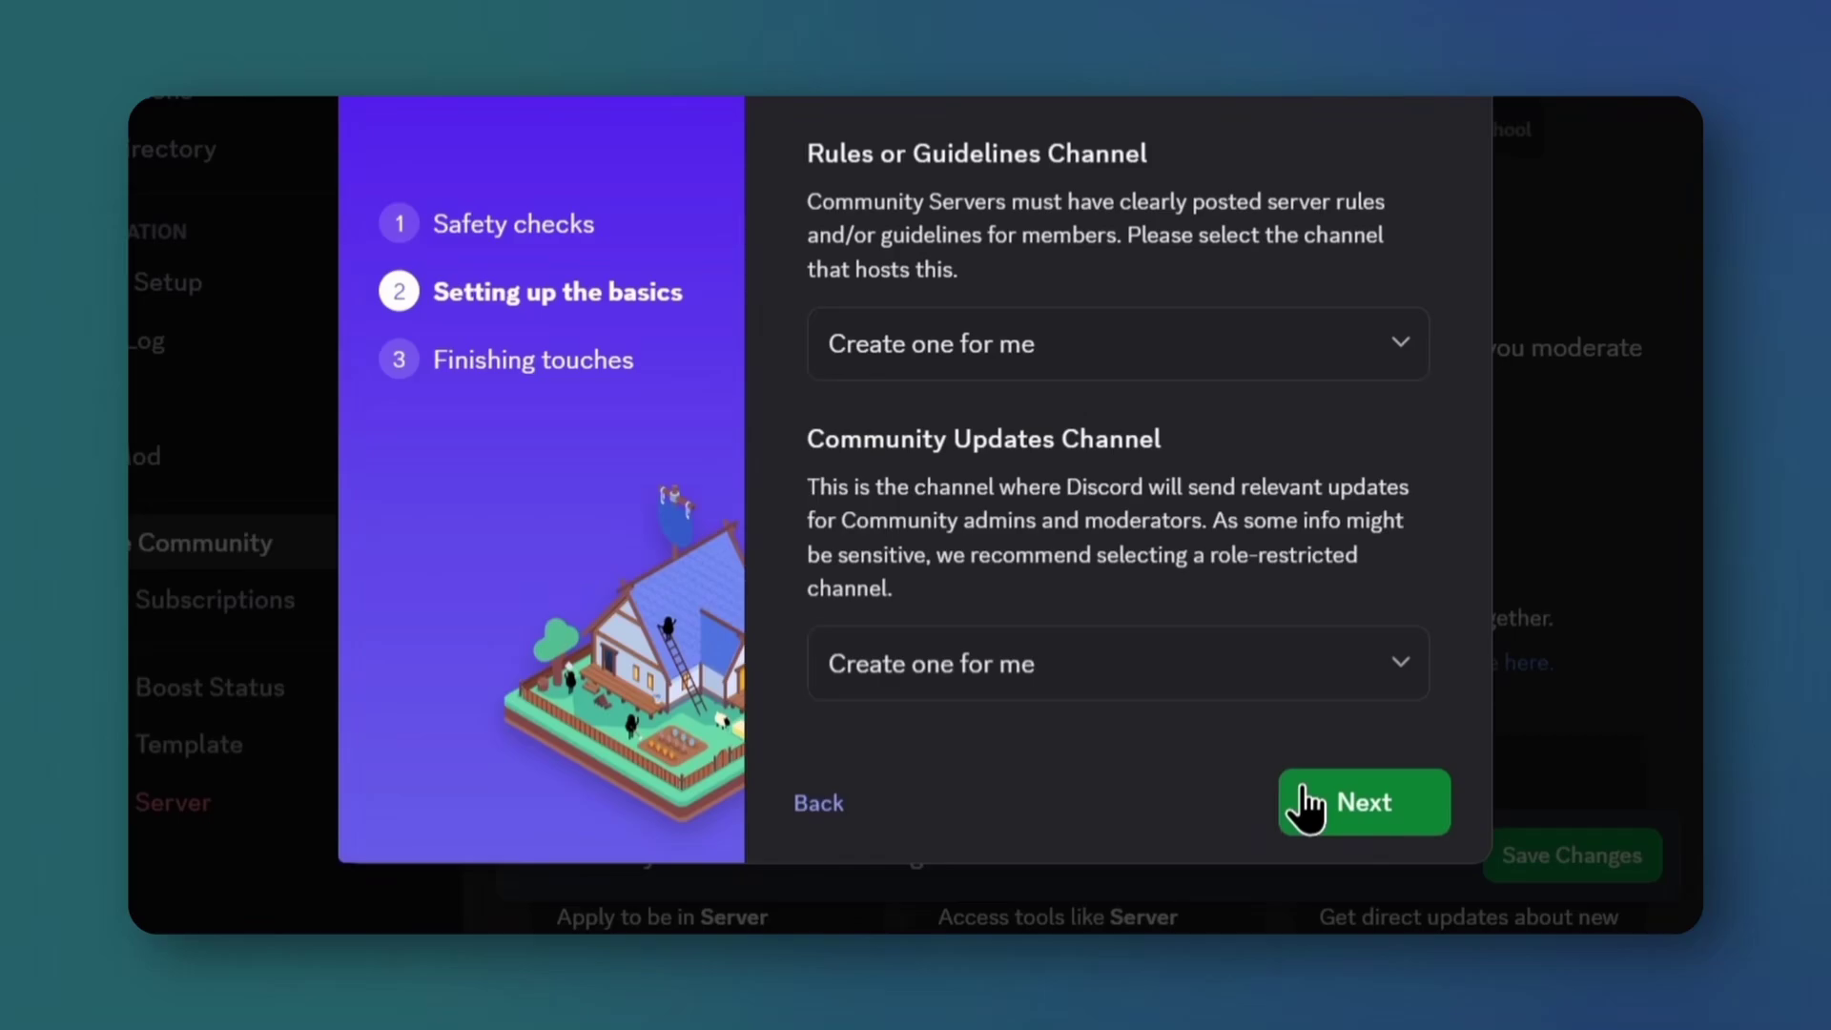
# - Assign server-rules as the rules channel and safety-updates as the community updates channel in the Community setup
pyautogui.click(1237, 346)
pyautogui.scroll(-2, 1068, 576)
pyautogui.click(1031, 510)
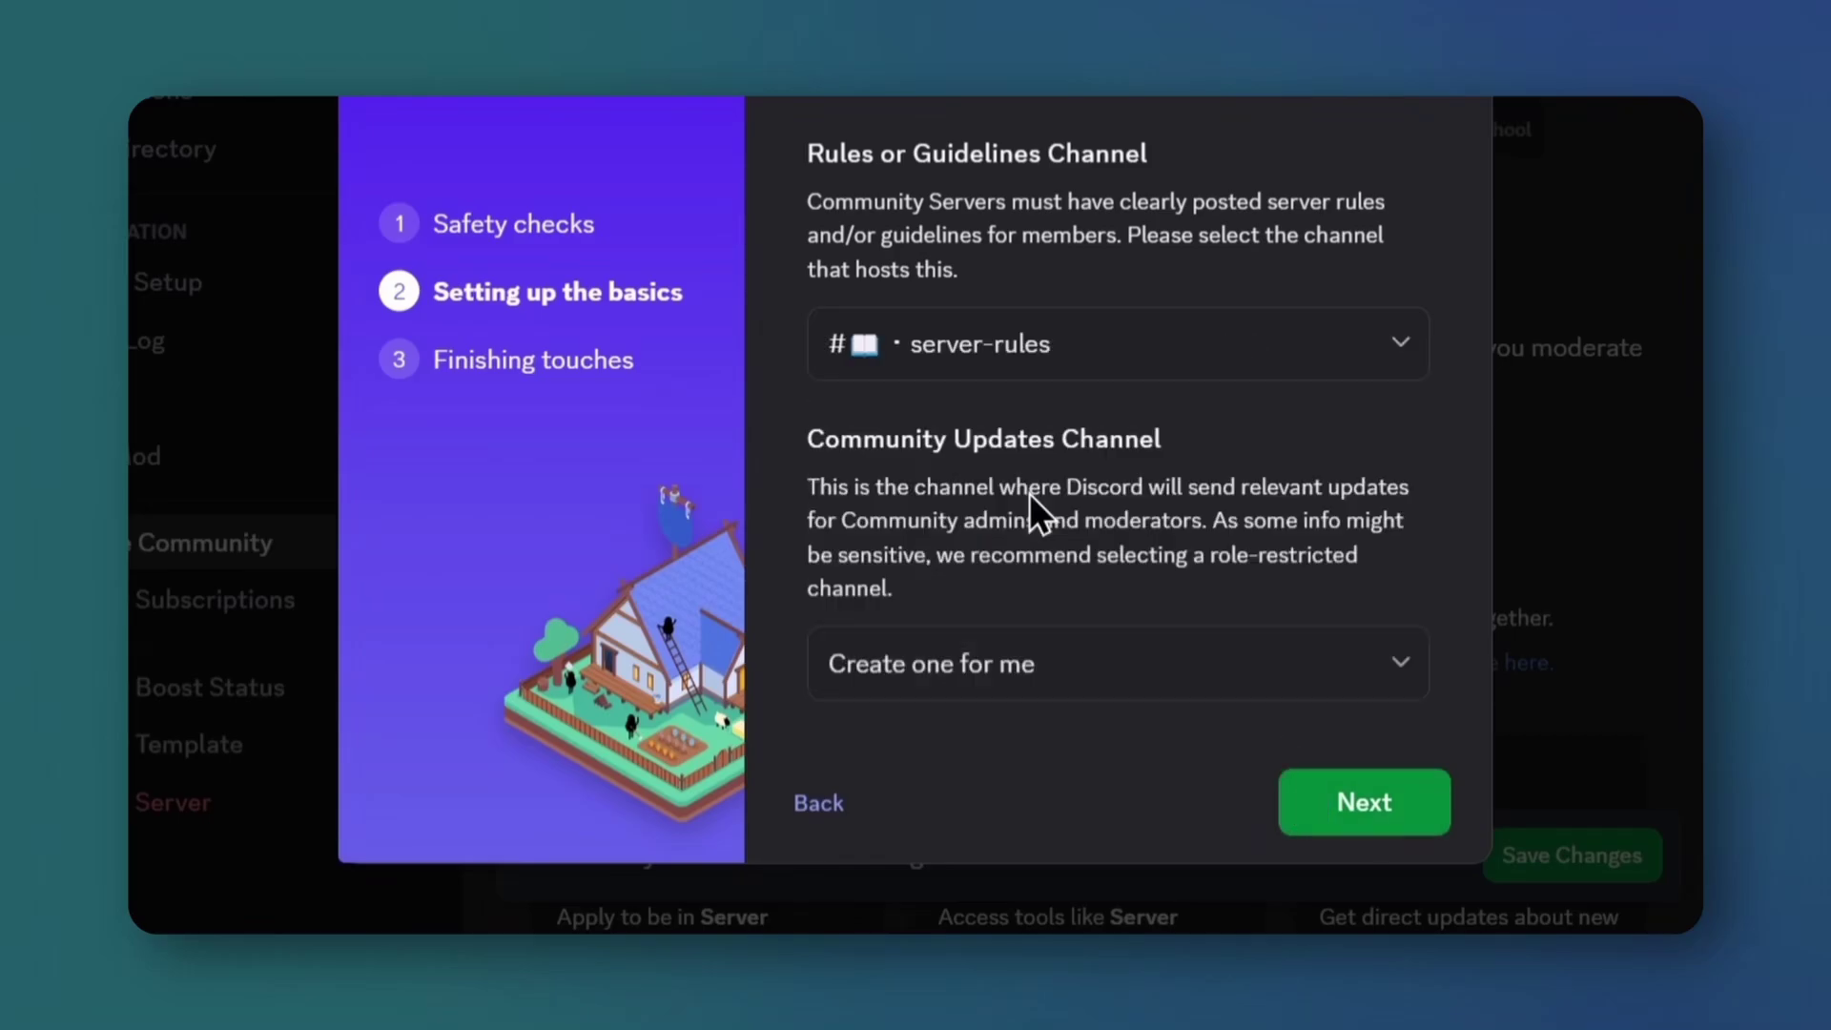
pyautogui.click(1140, 677)
pyautogui.scroll(-6, 1054, 442)
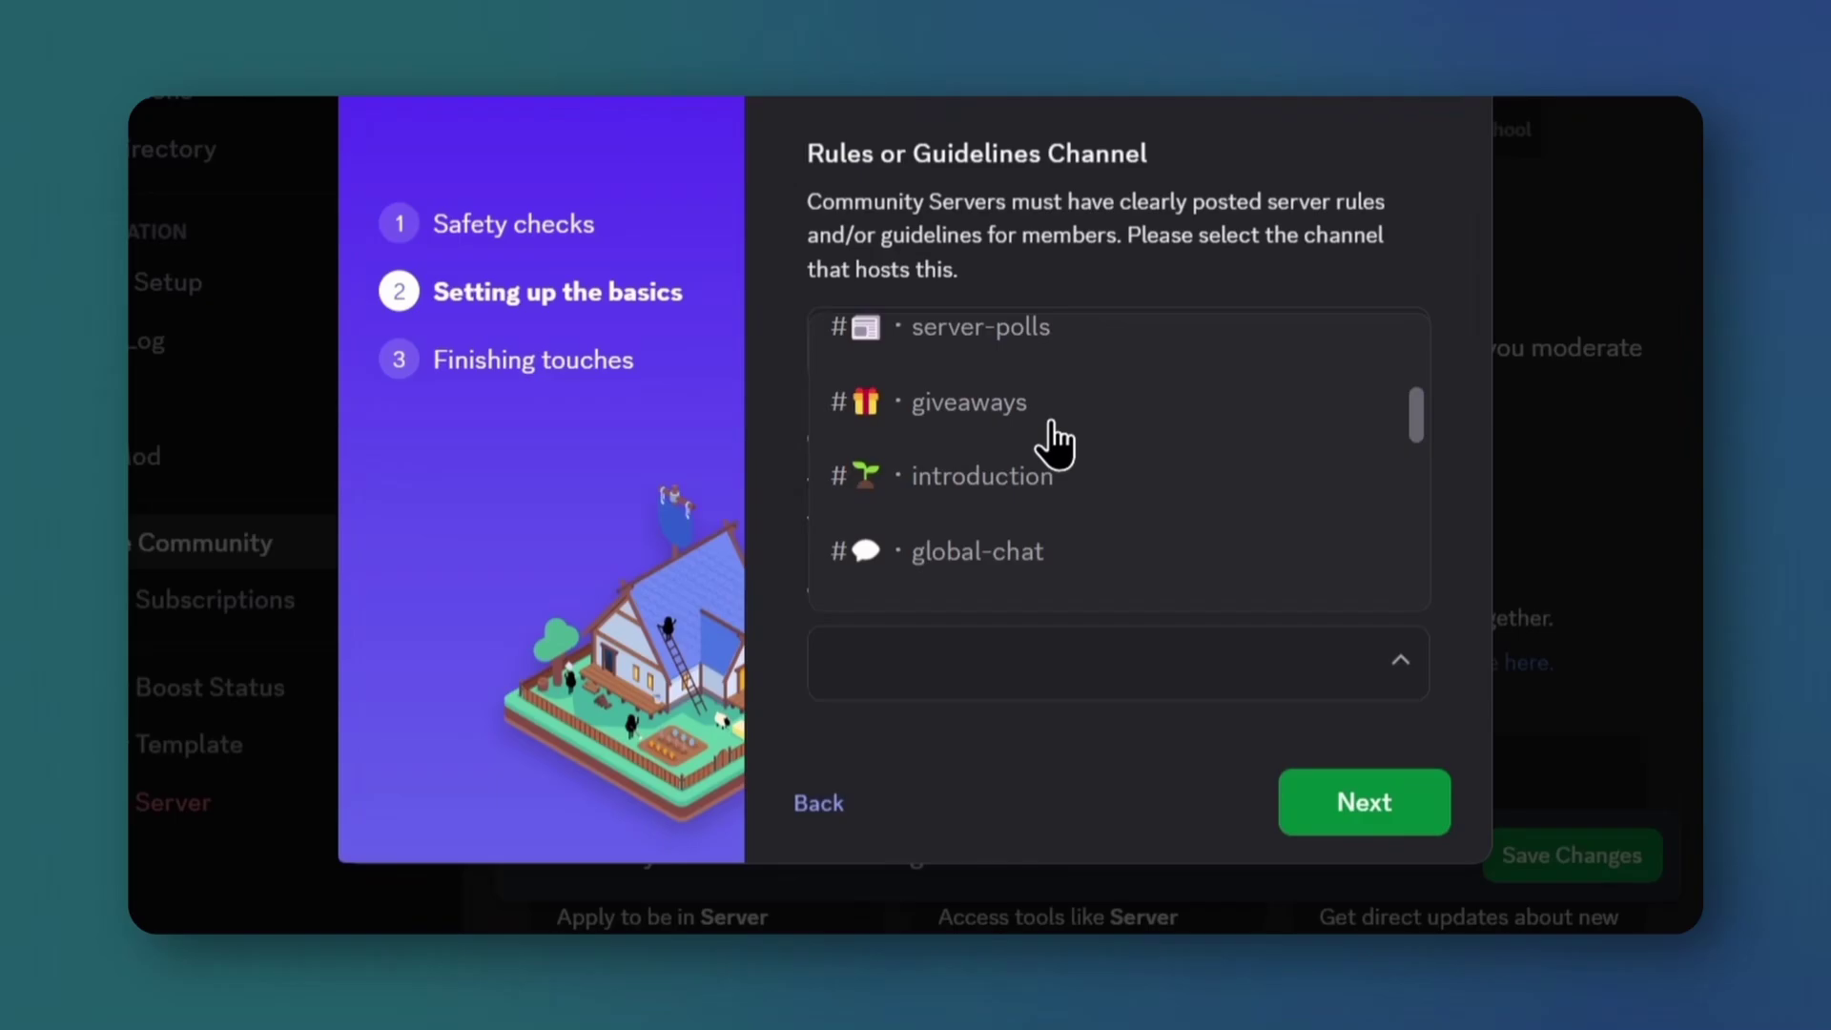
pyautogui.scroll(-8, 1054, 442)
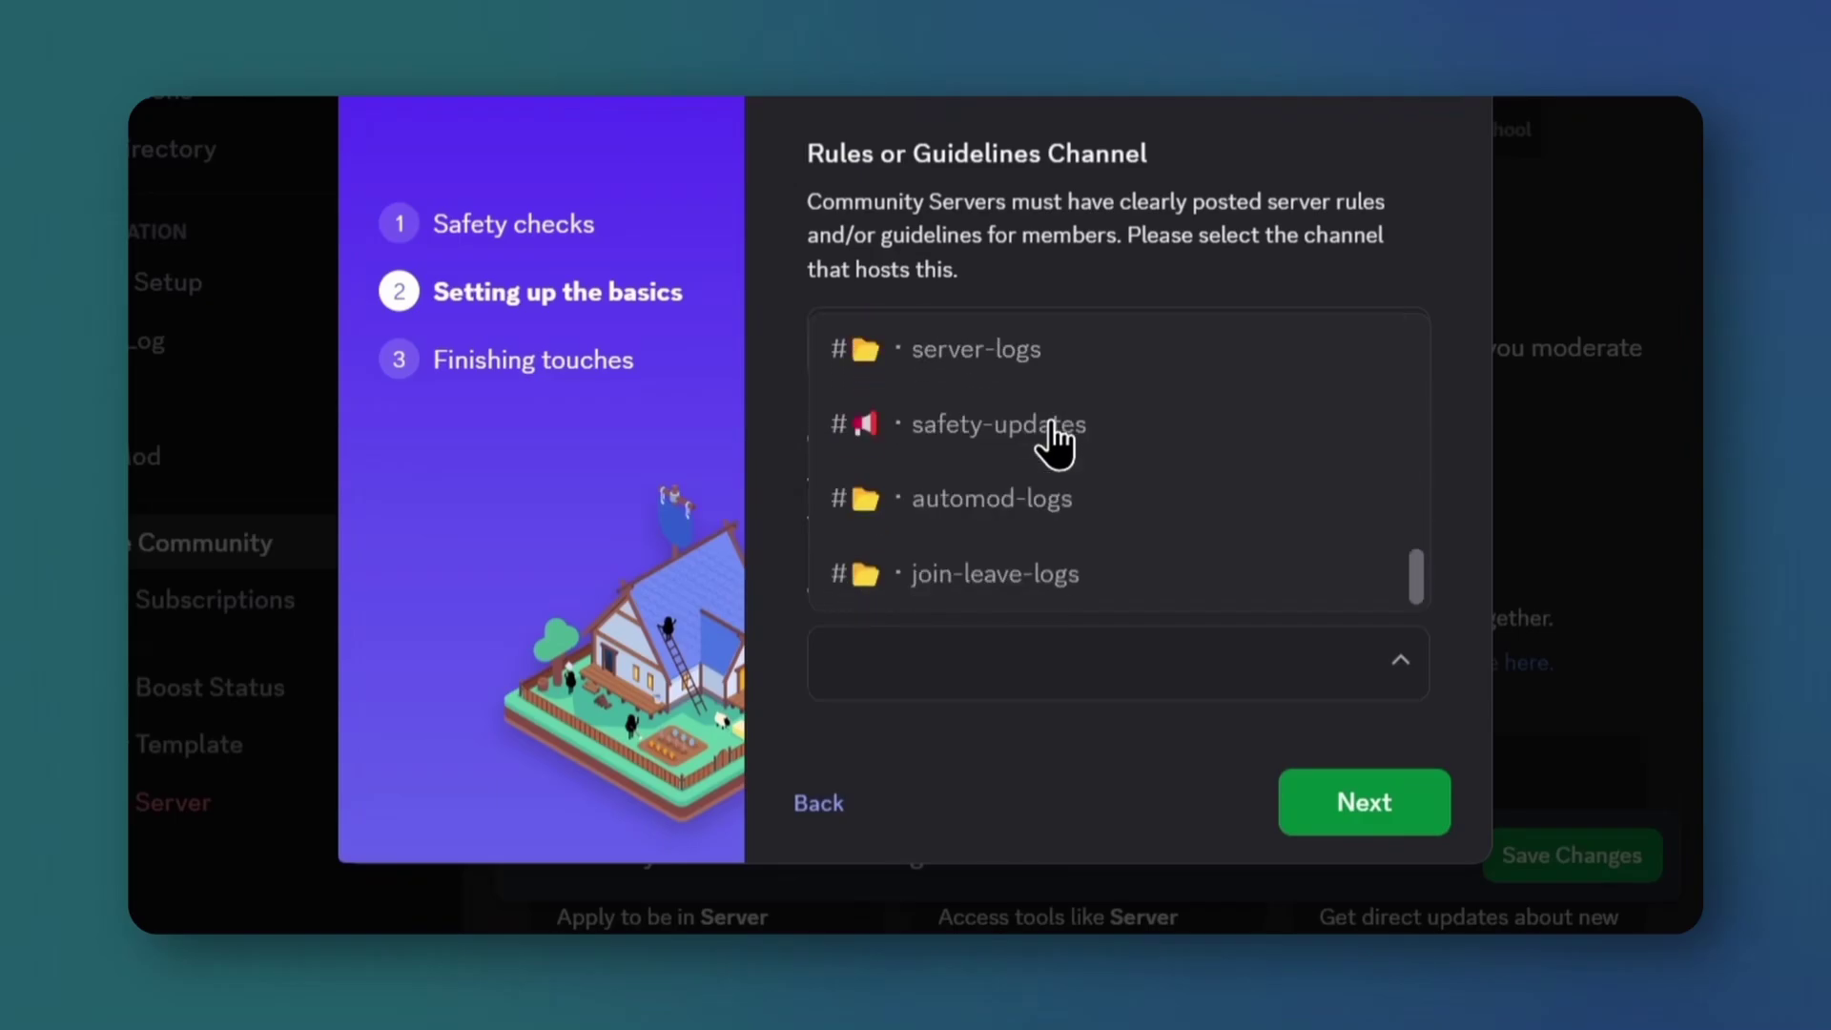
pyautogui.click(1054, 426)
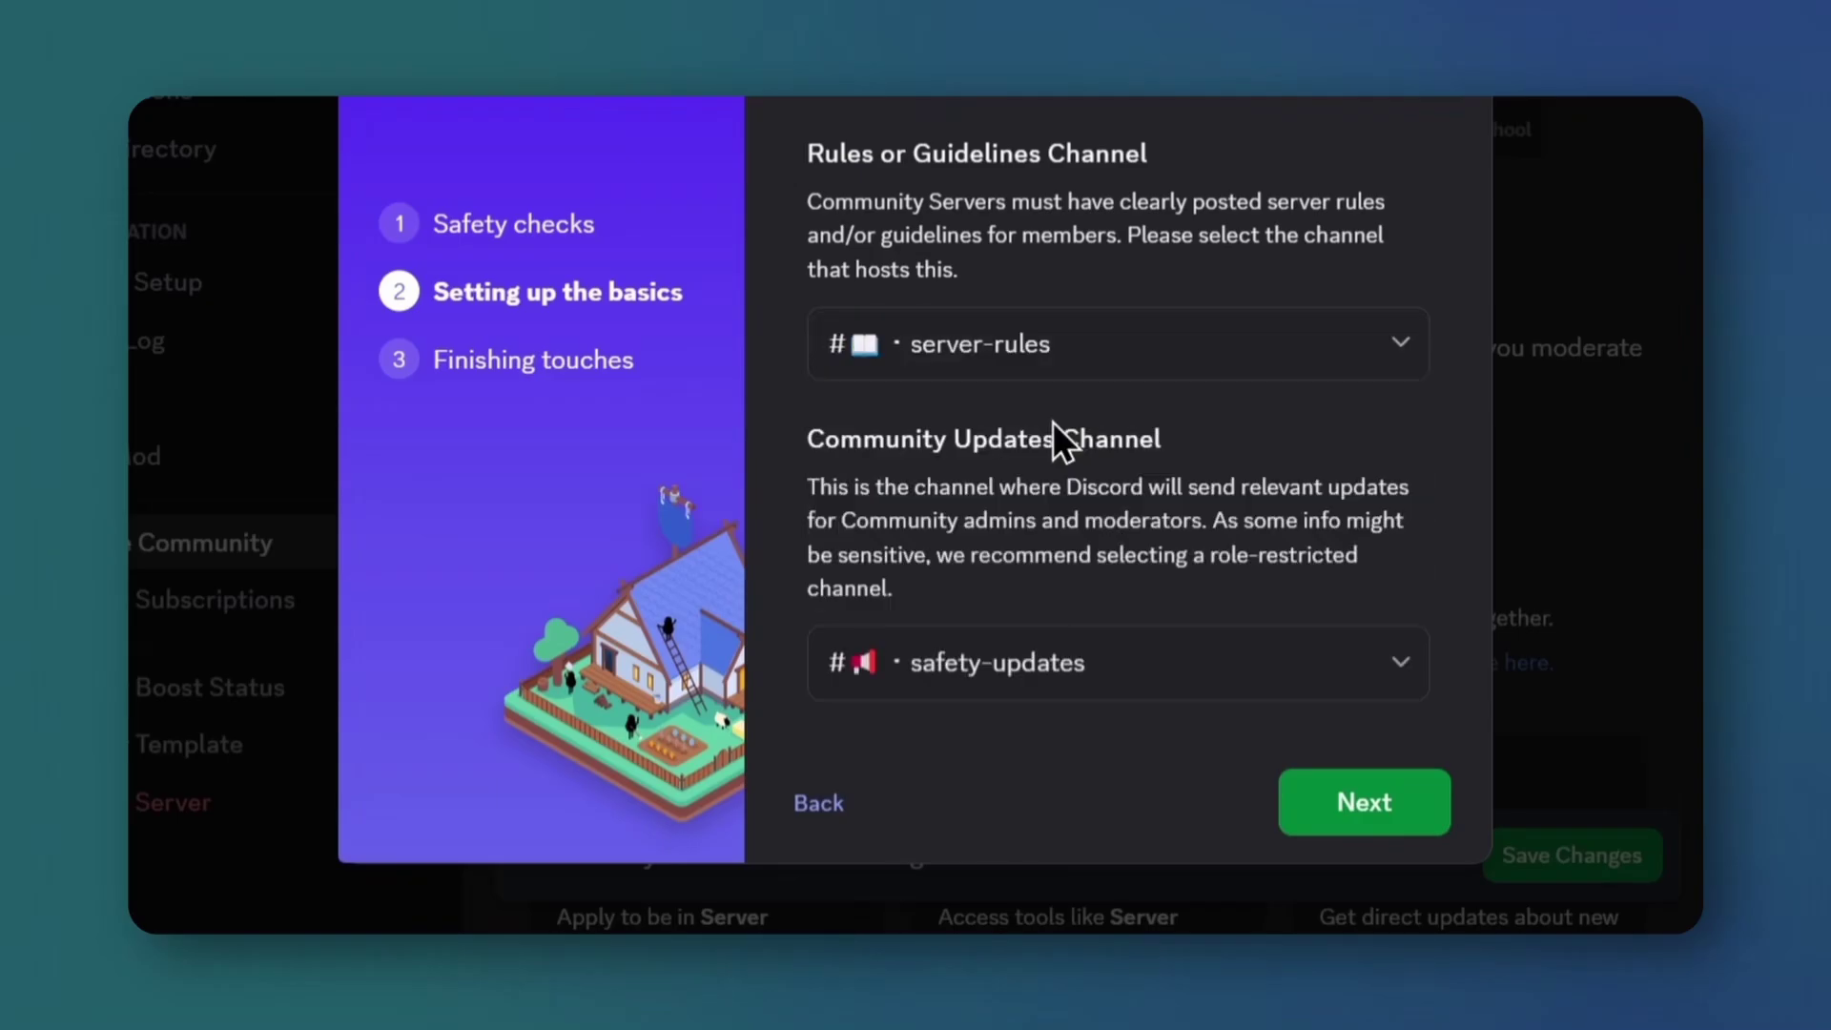
pyautogui.click(1336, 816)
pyautogui.scroll(-3, 1290, 586)
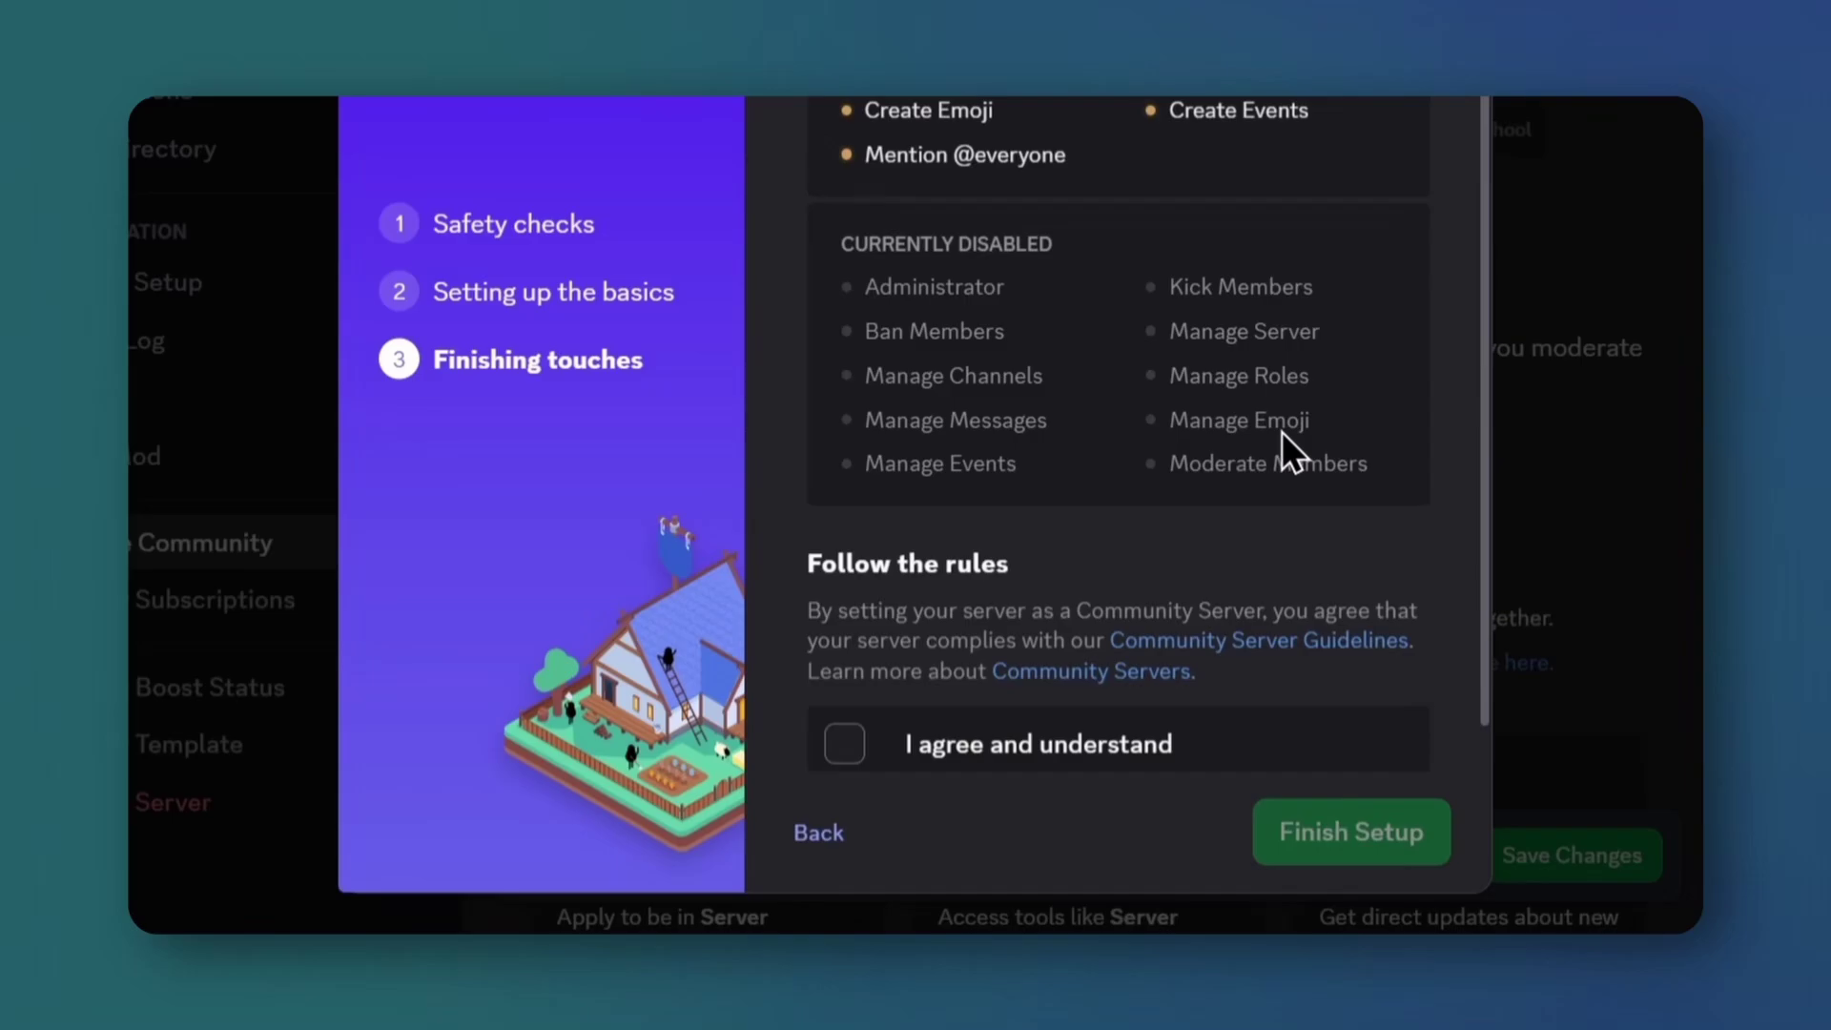
pyautogui.click(862, 688)
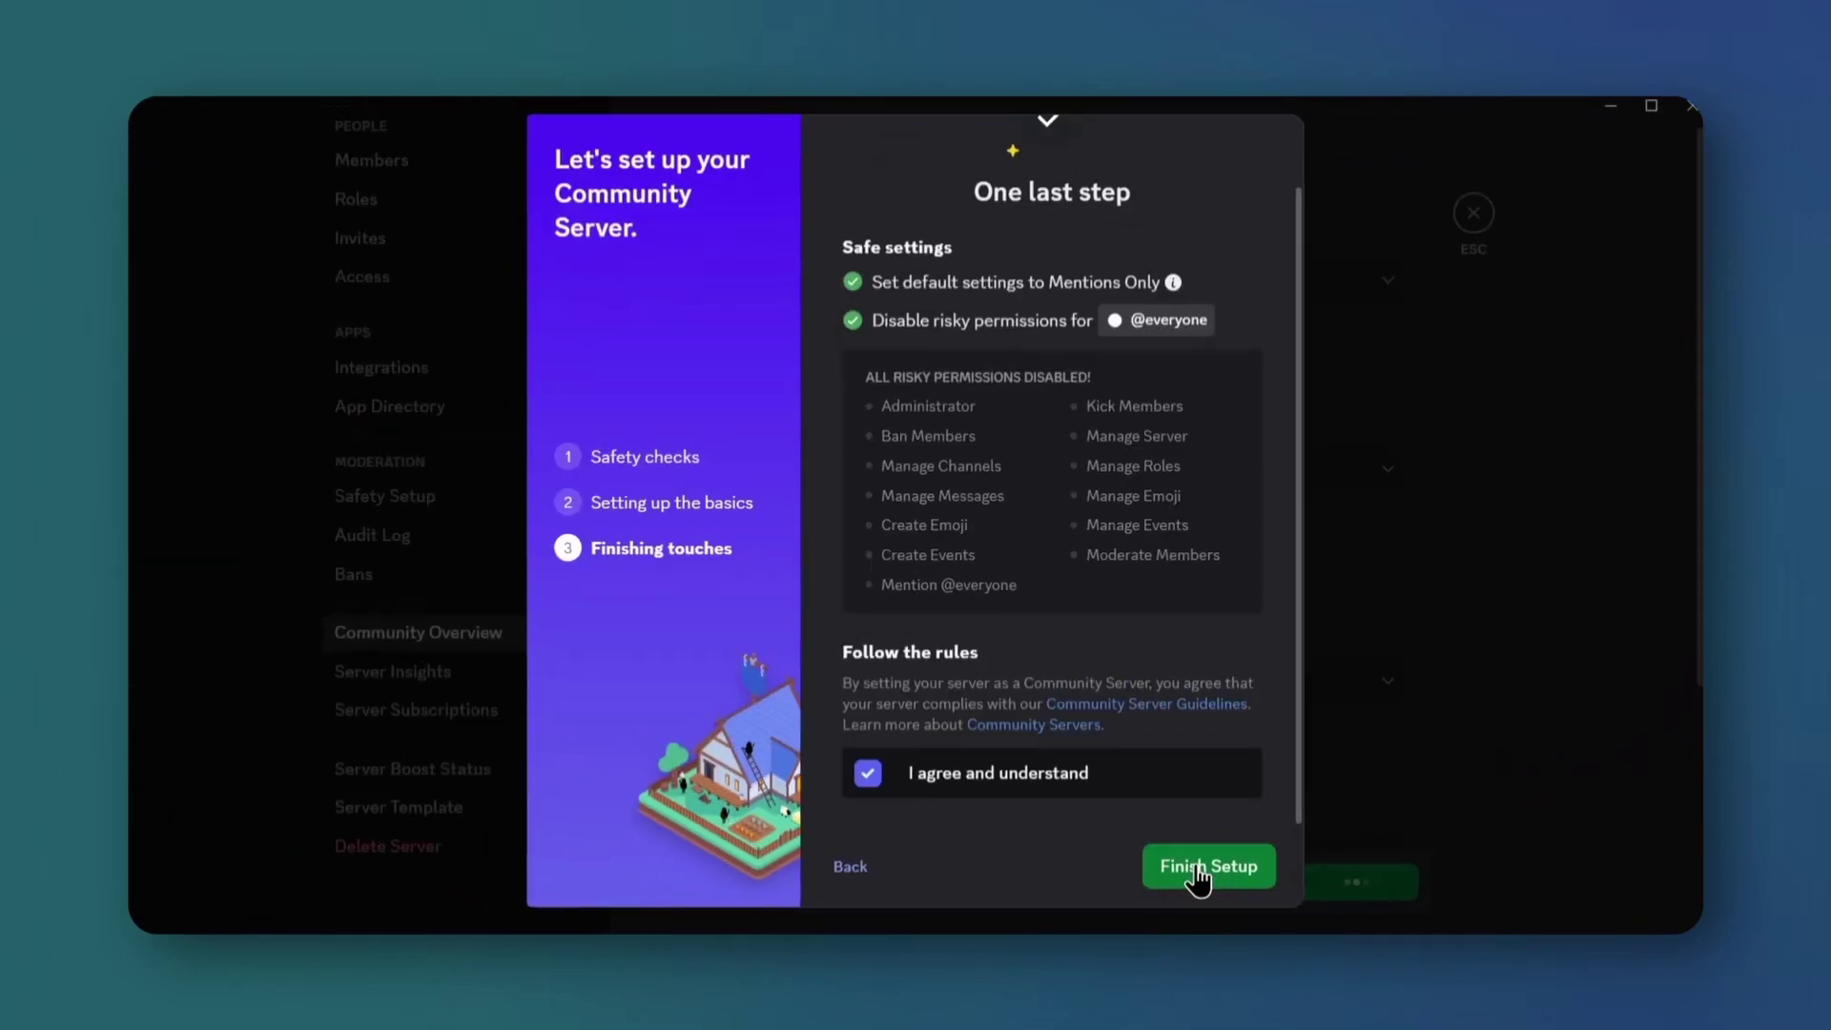
pyautogui.click(1335, 841)
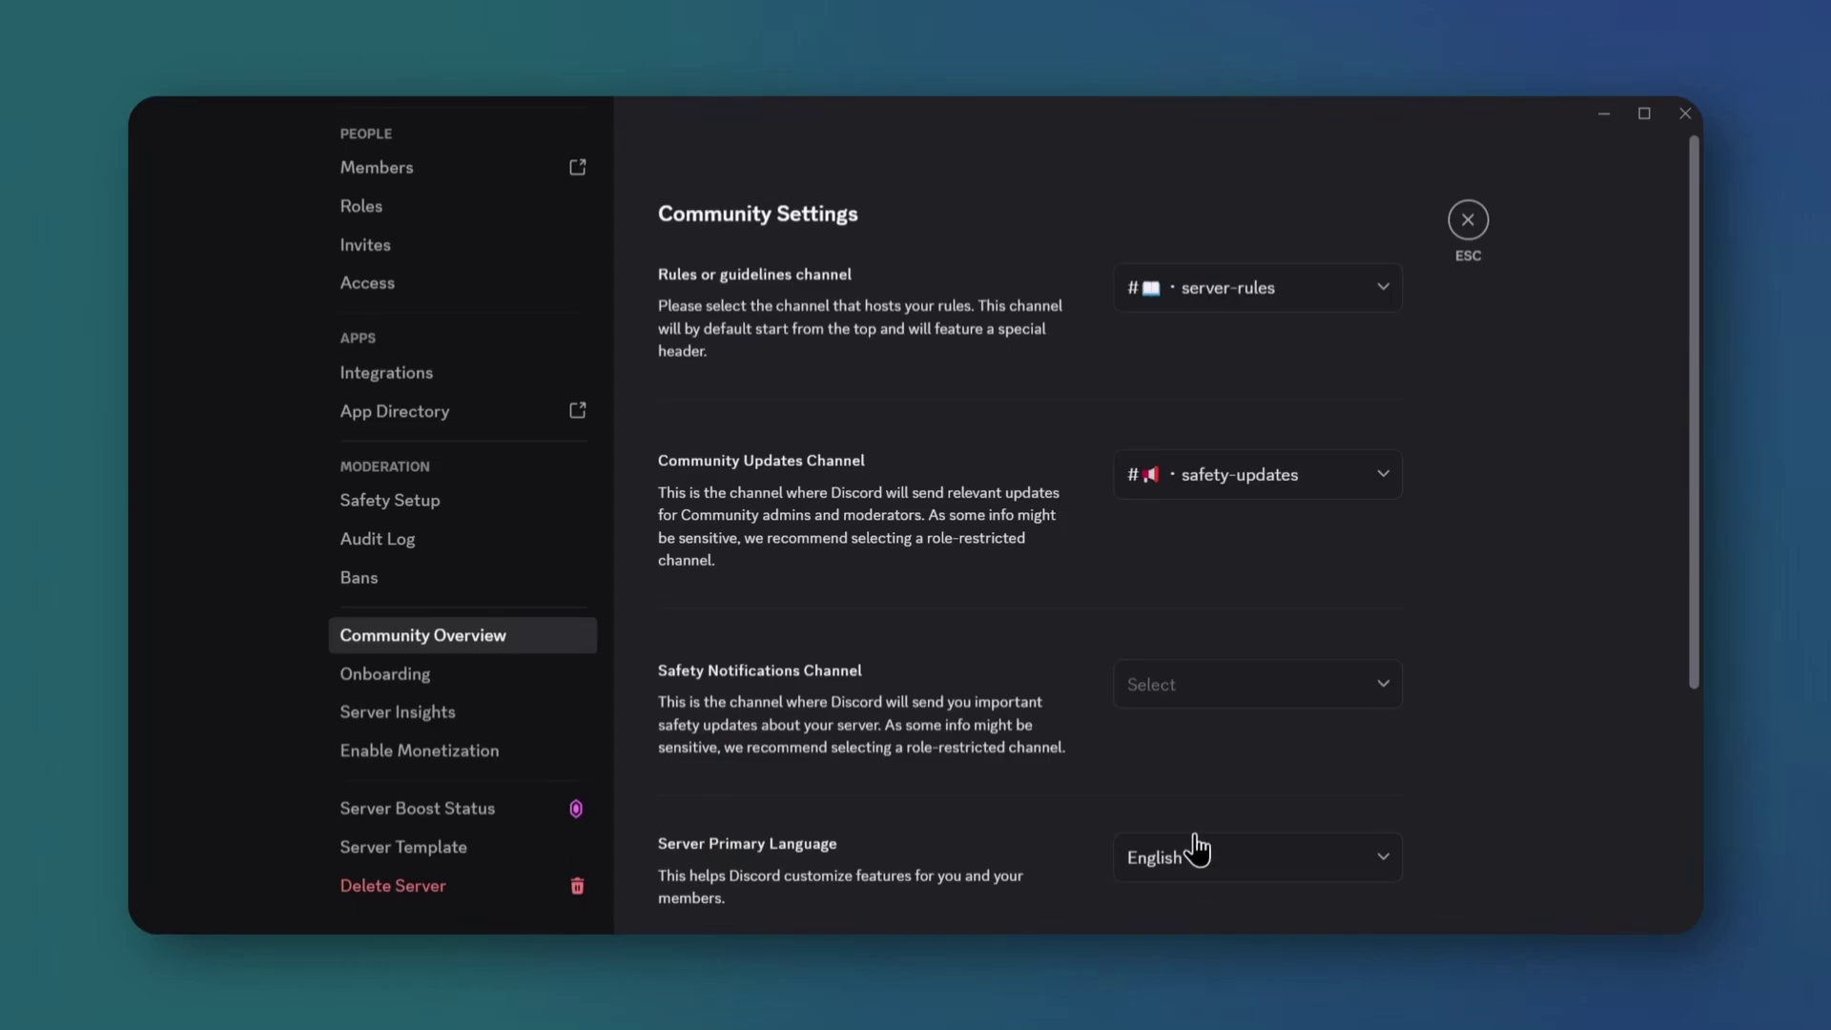
# - Set the Safety Notifications Channel in the Community settings to safety-updates
pyautogui.scroll(-2, 1194, 810)
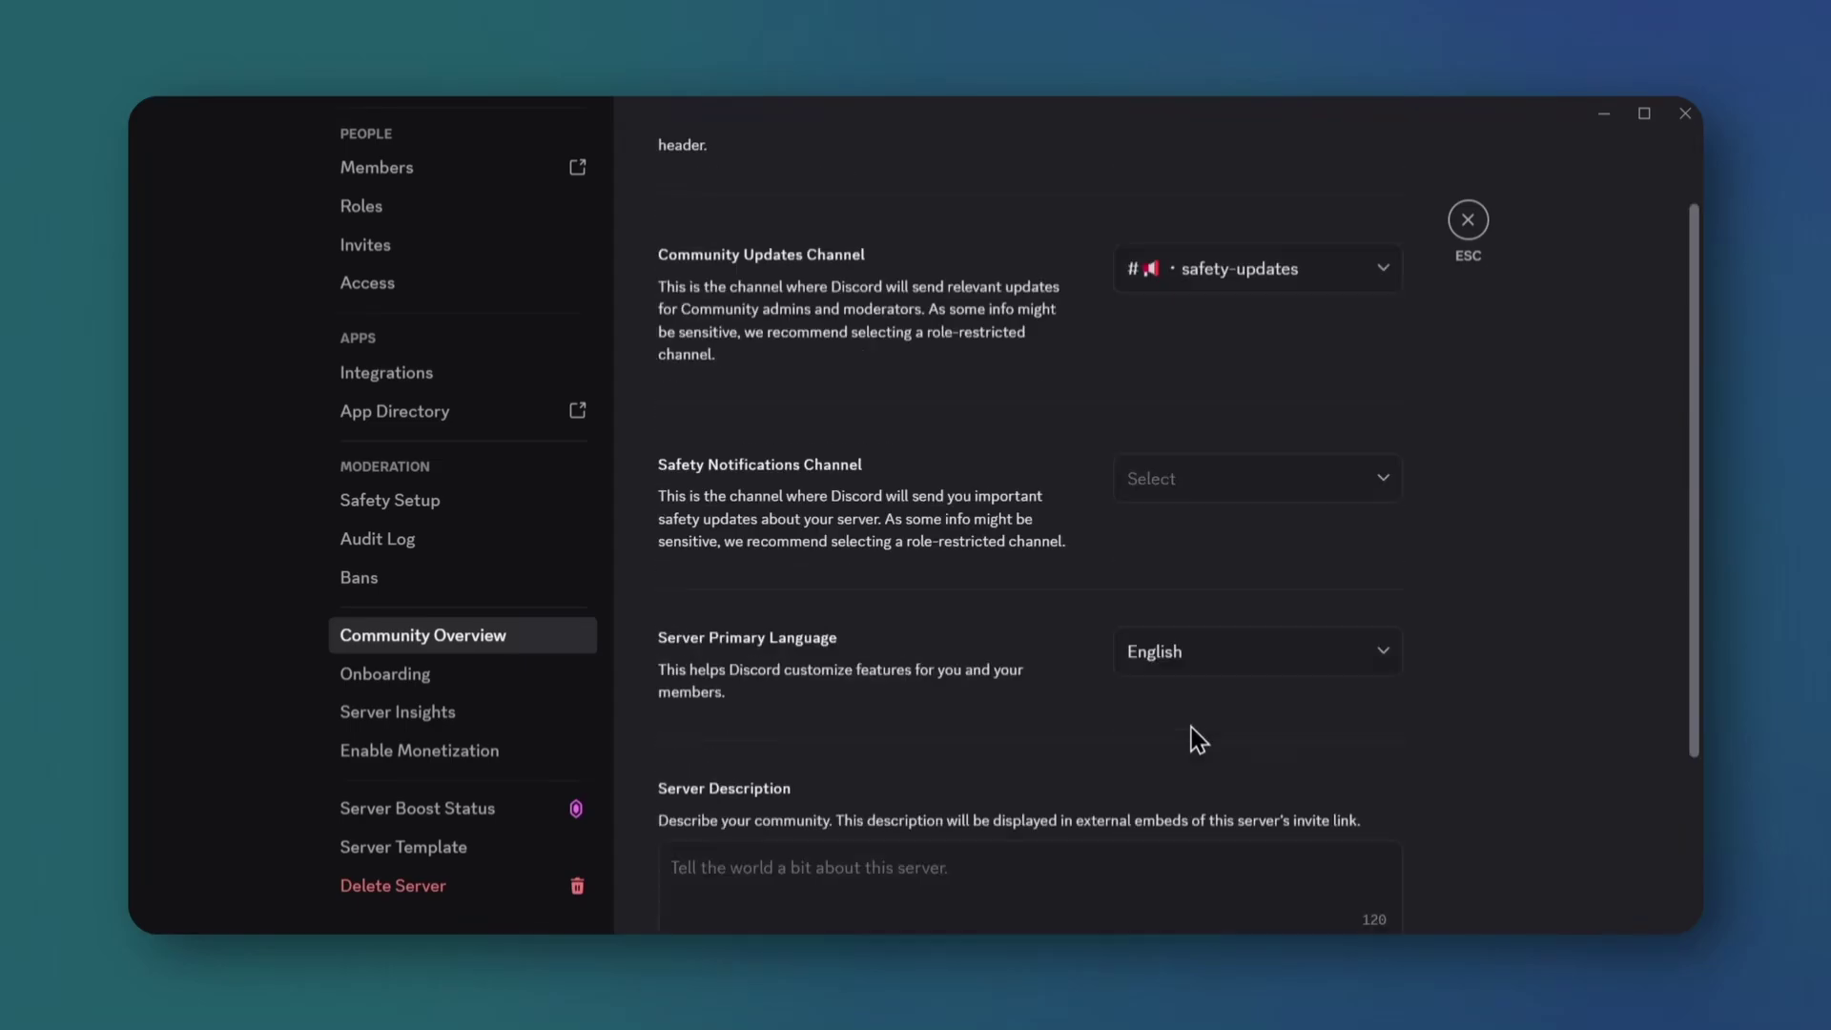
pyautogui.click(1293, 495)
pyautogui.scroll(-3, 1240, 630)
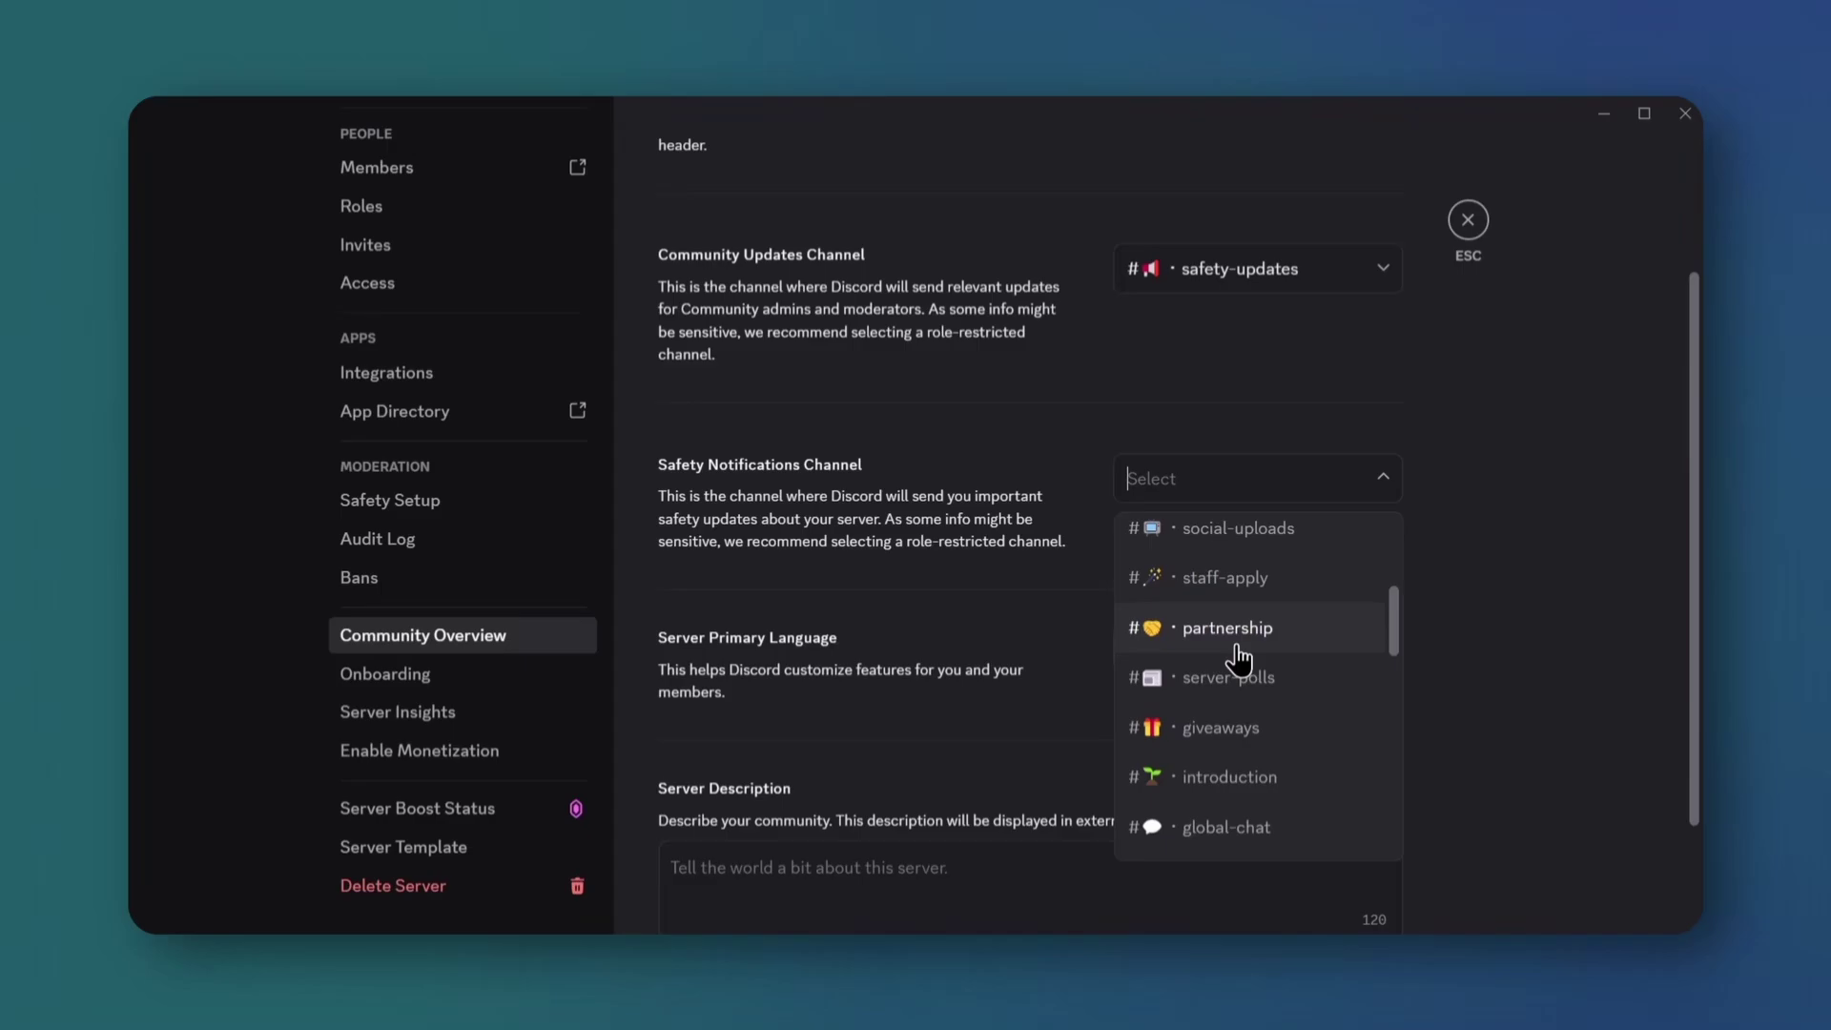
pyautogui.scroll(-5, 1238, 656)
pyautogui.click(1242, 744)
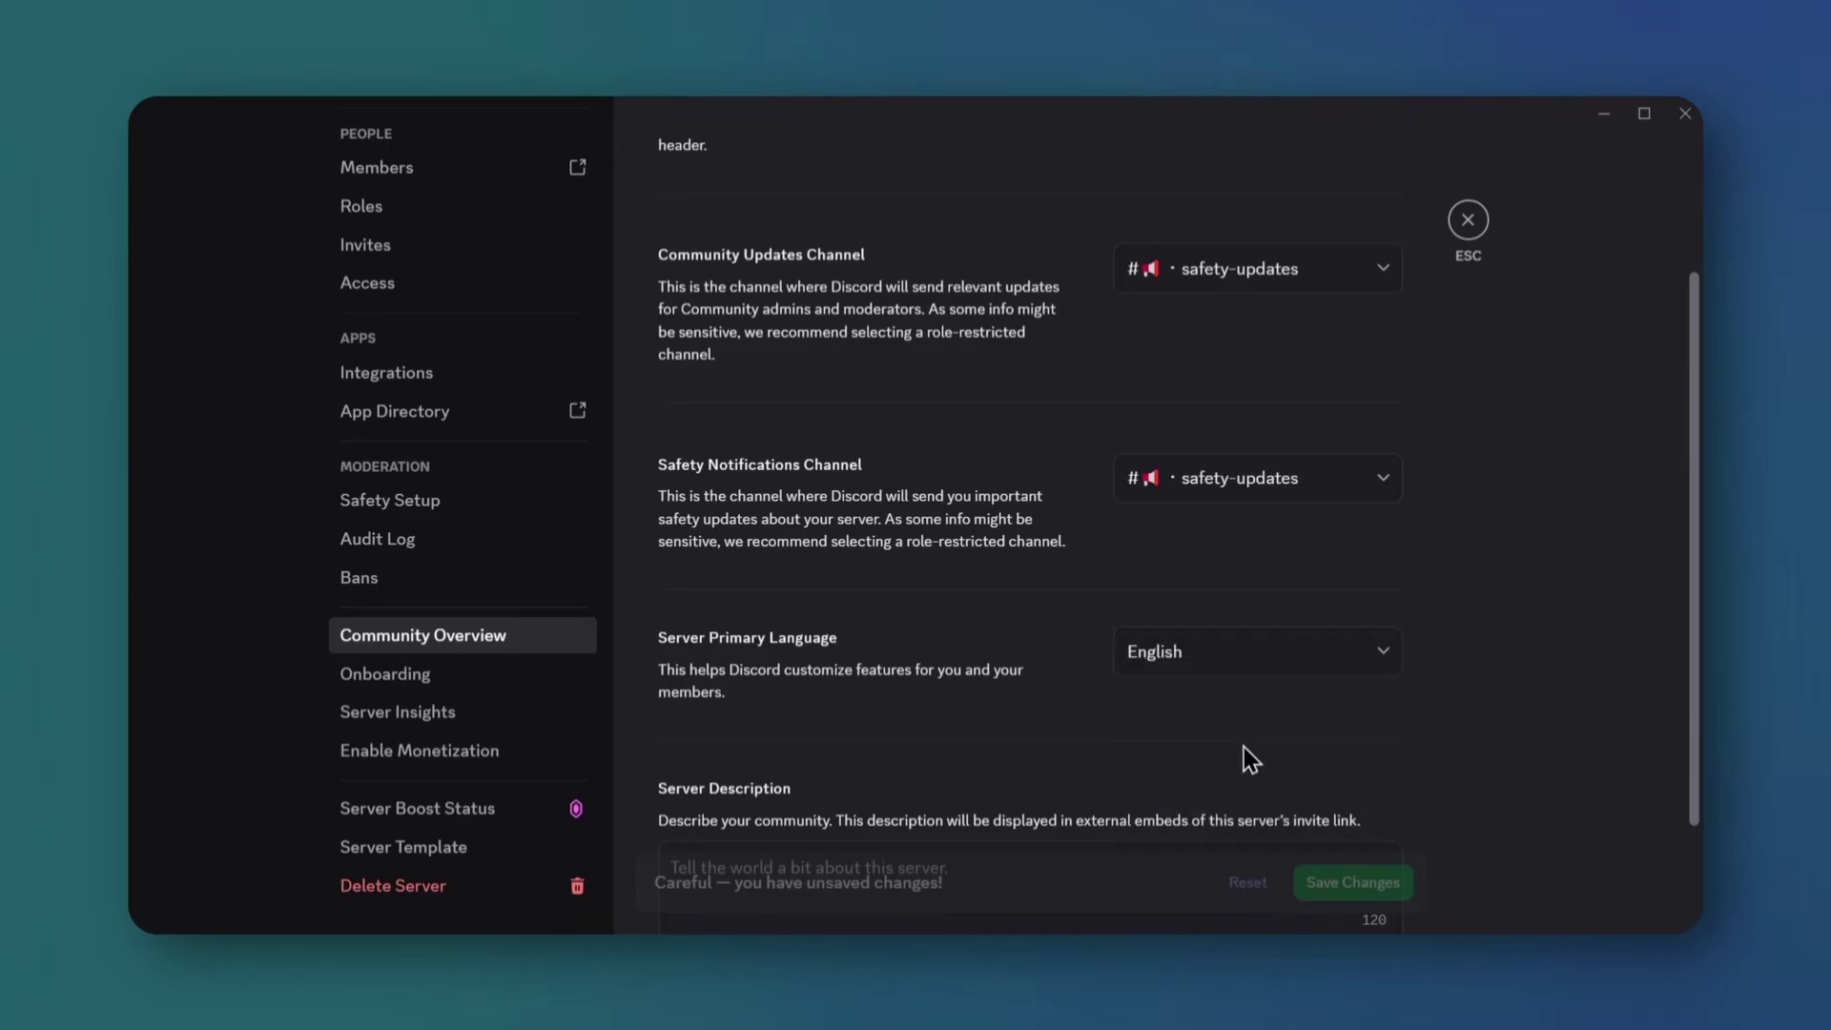
# - Set the server description to "Clythix Tutorial Server" and save the Community Overview changes
pyautogui.scroll(-2, 1251, 696)
pyautogui.click(923, 662)
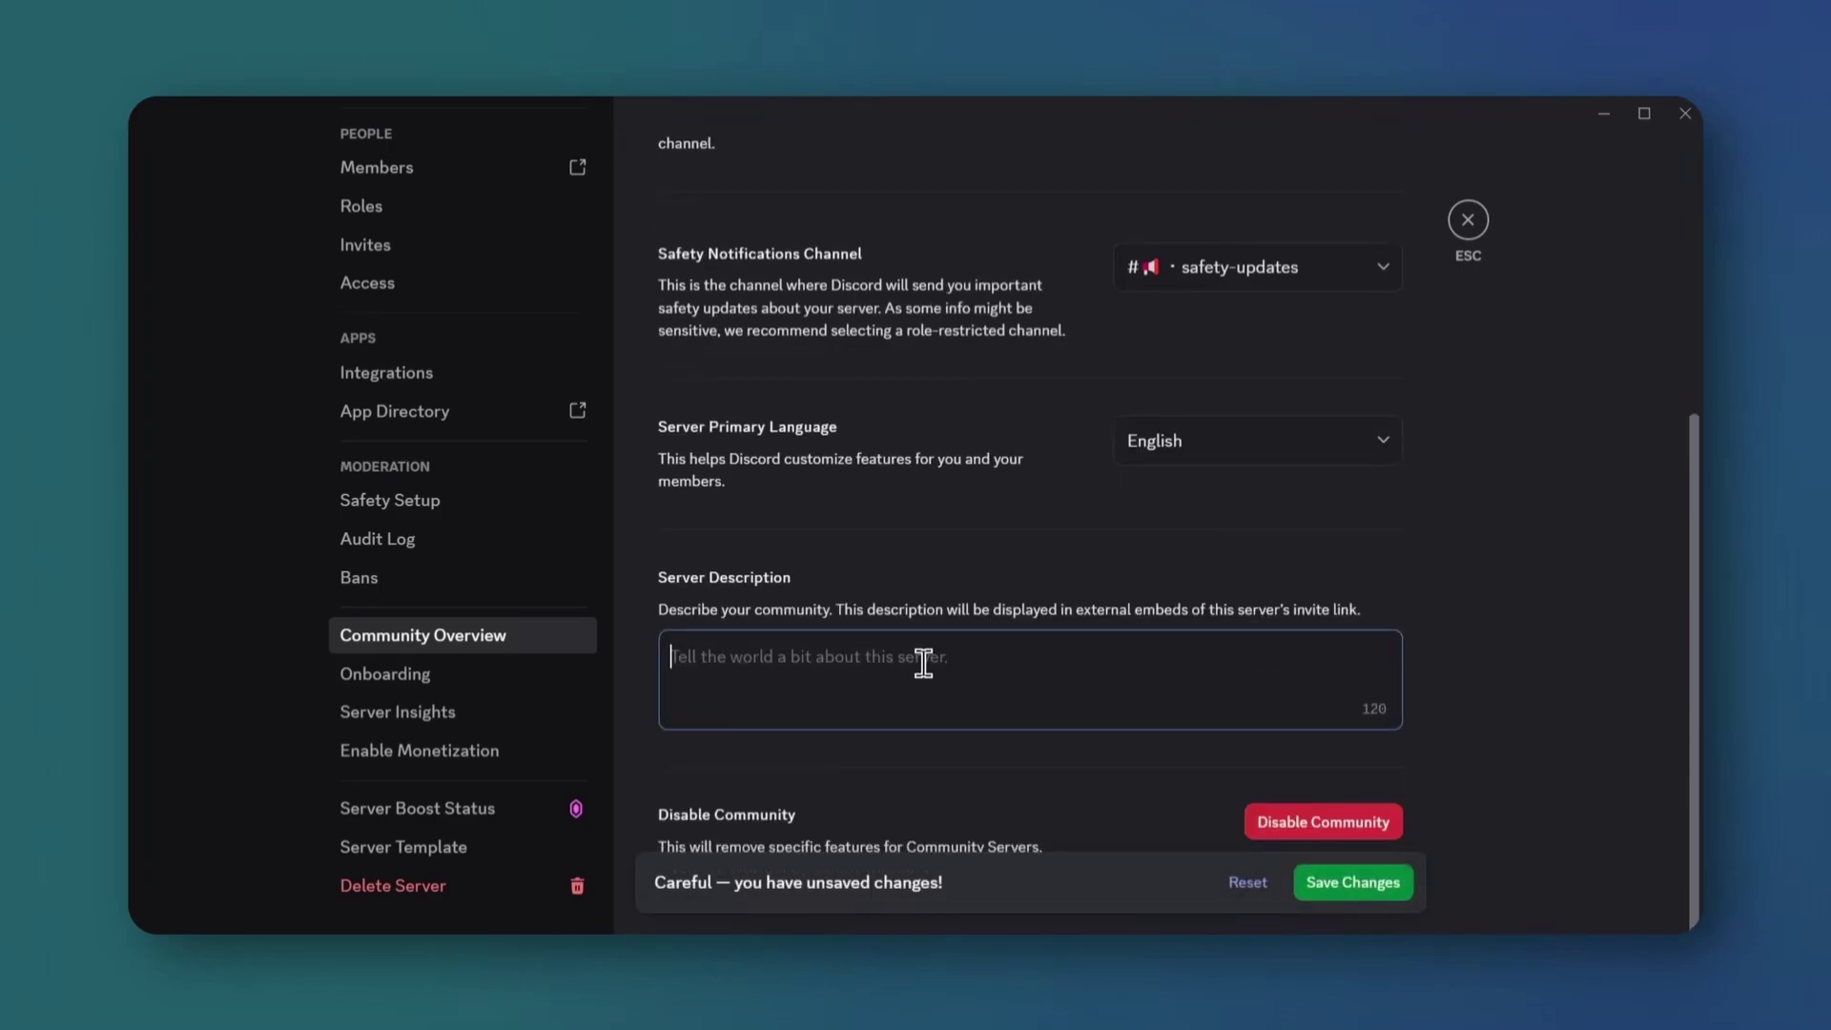
pyautogui.write('Clythix Tutorial Server')
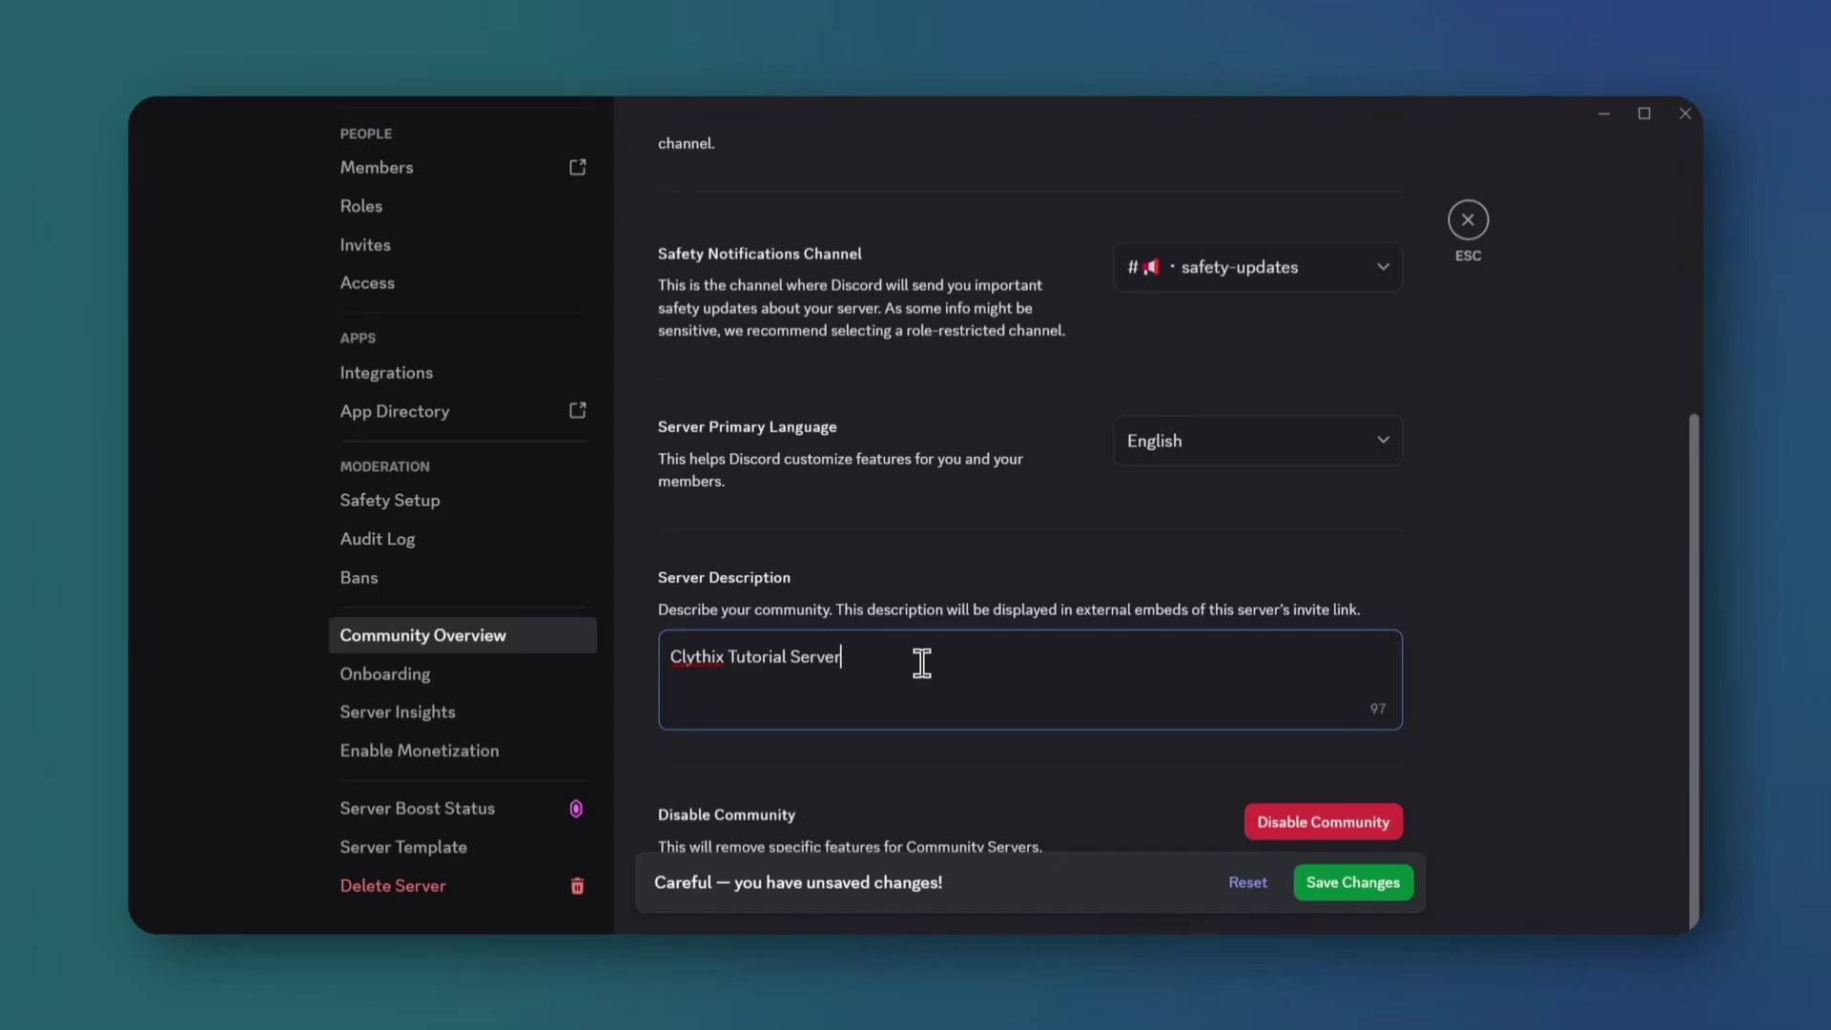
pyautogui.click(1358, 881)
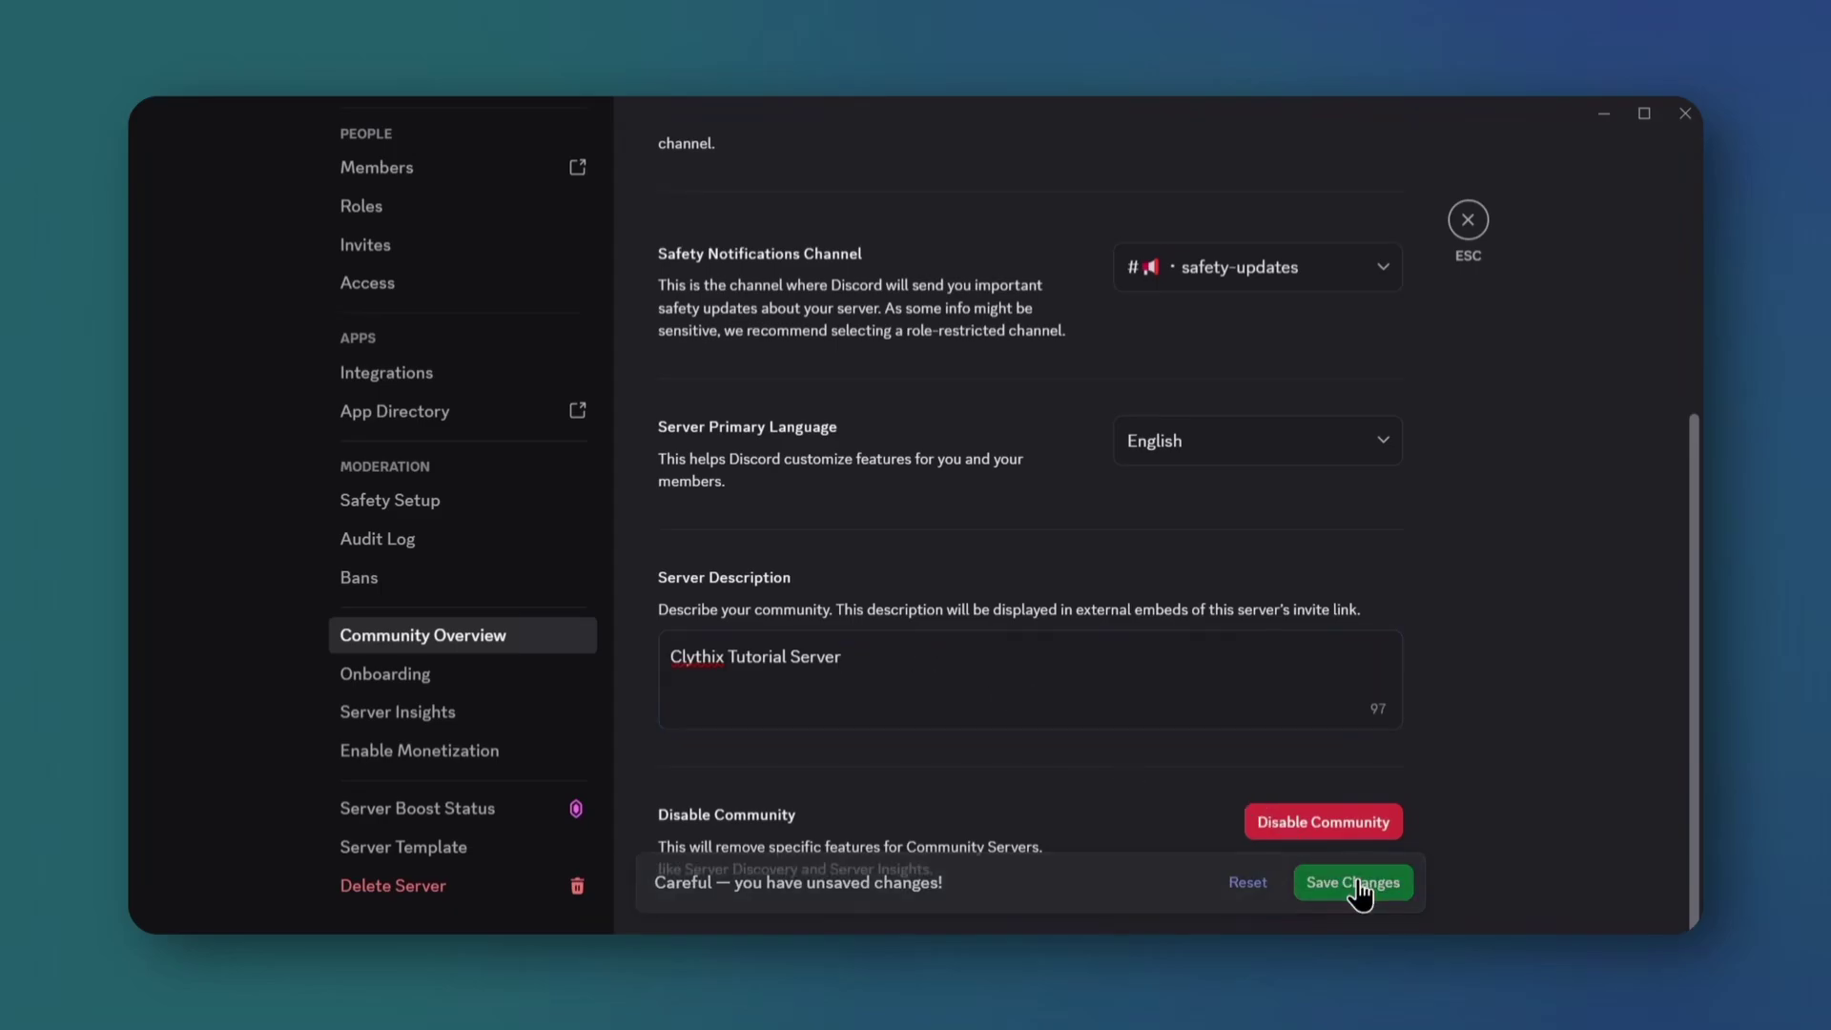
# - Start the Onboarding setup and review the Raid Protection and CAPTCHA settings in its safety check
pyautogui.click(439, 674)
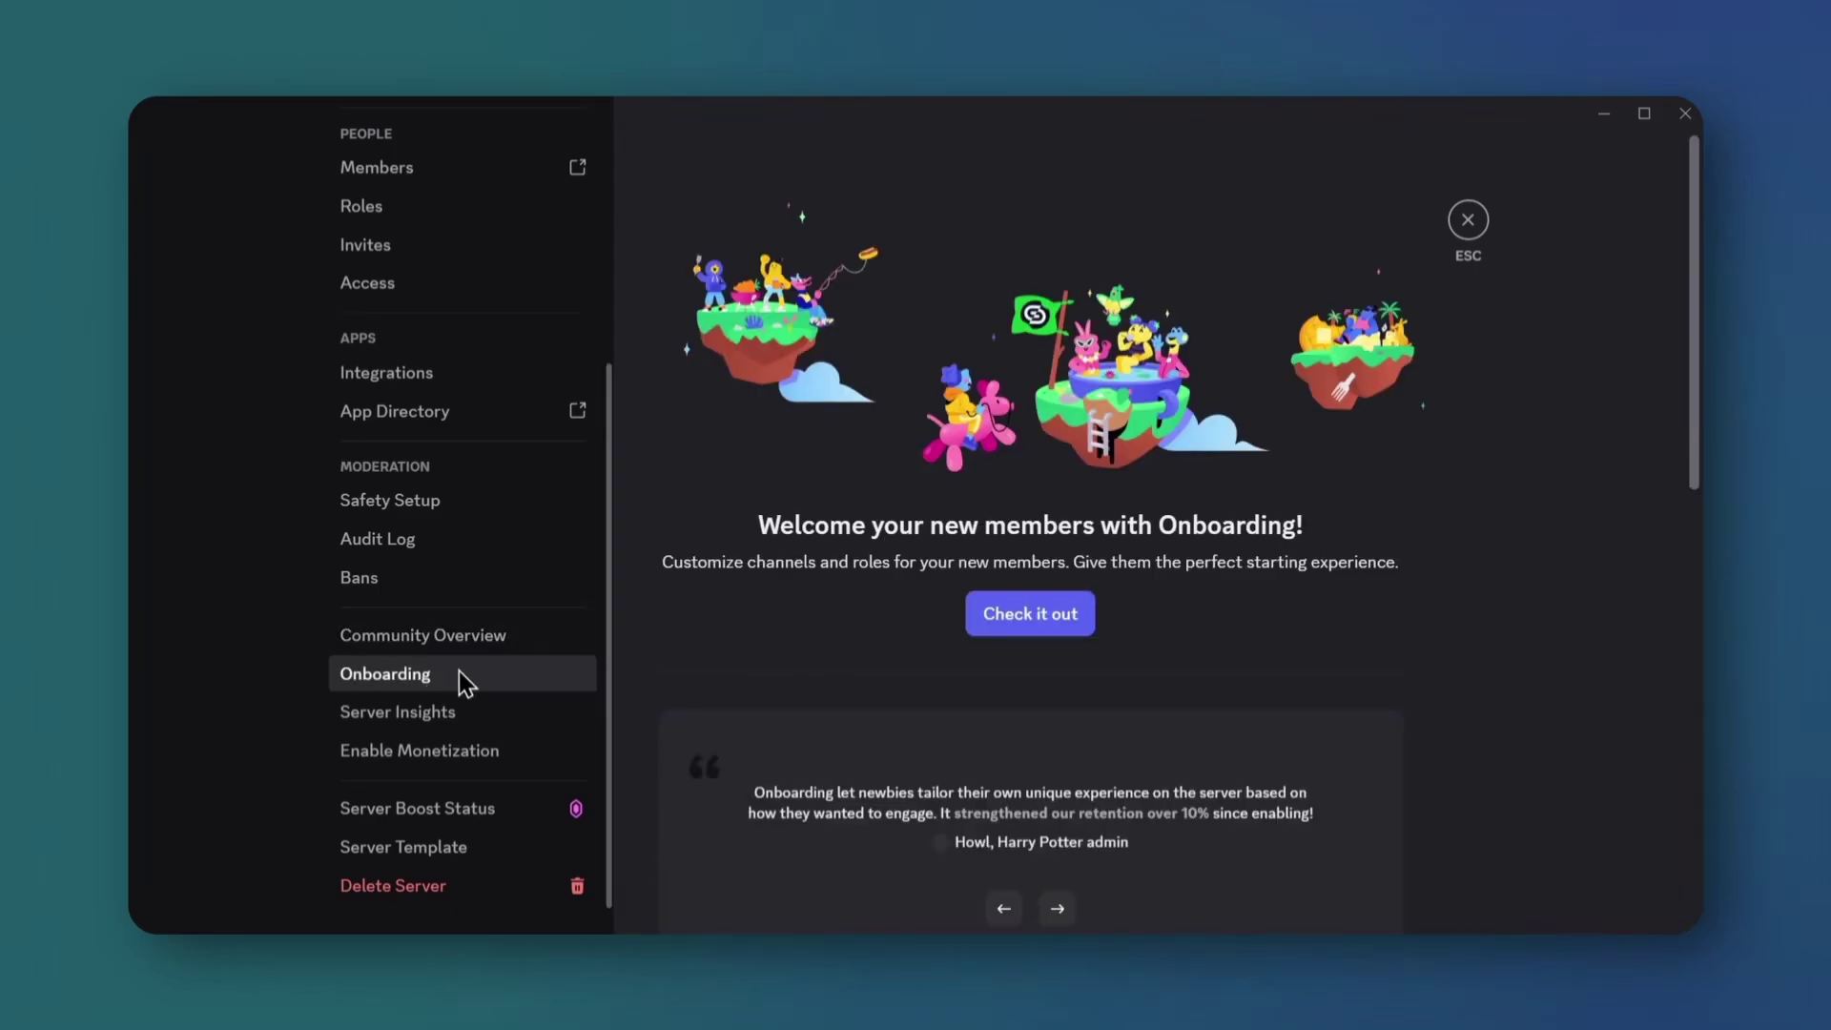
pyautogui.click(1056, 639)
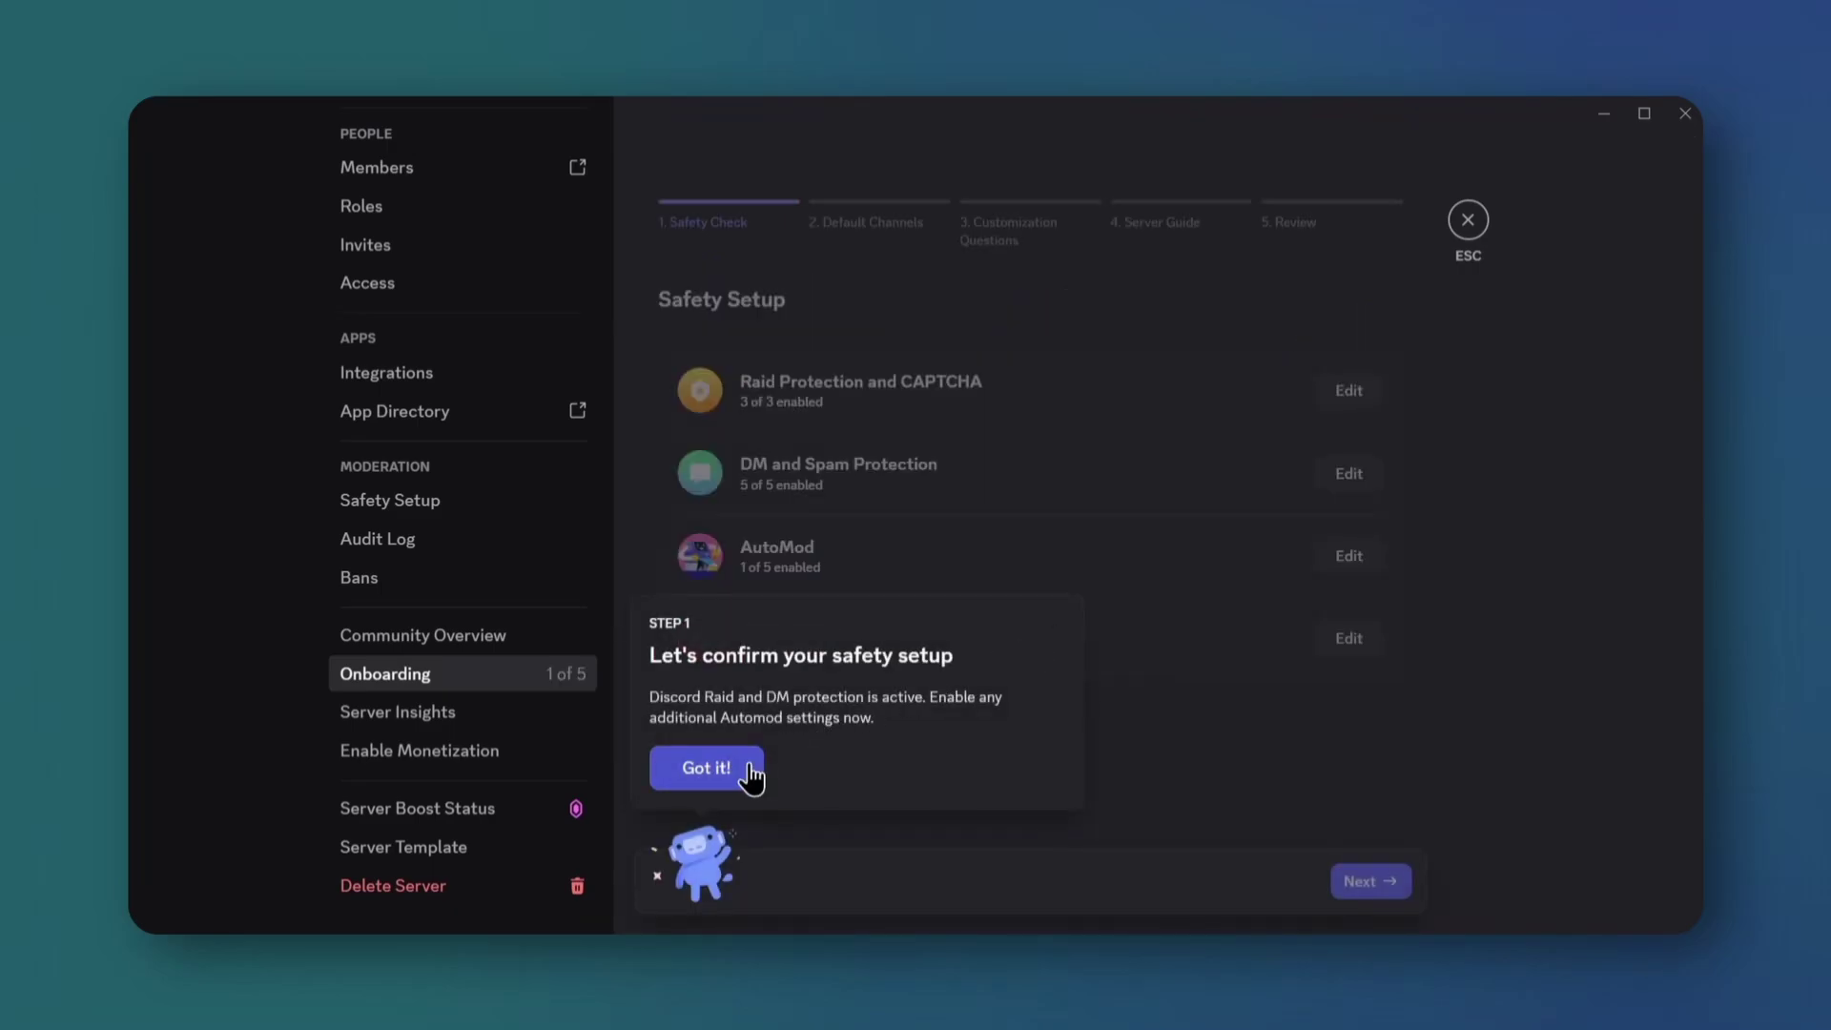
pyautogui.click(707, 768)
pyautogui.click(1348, 390)
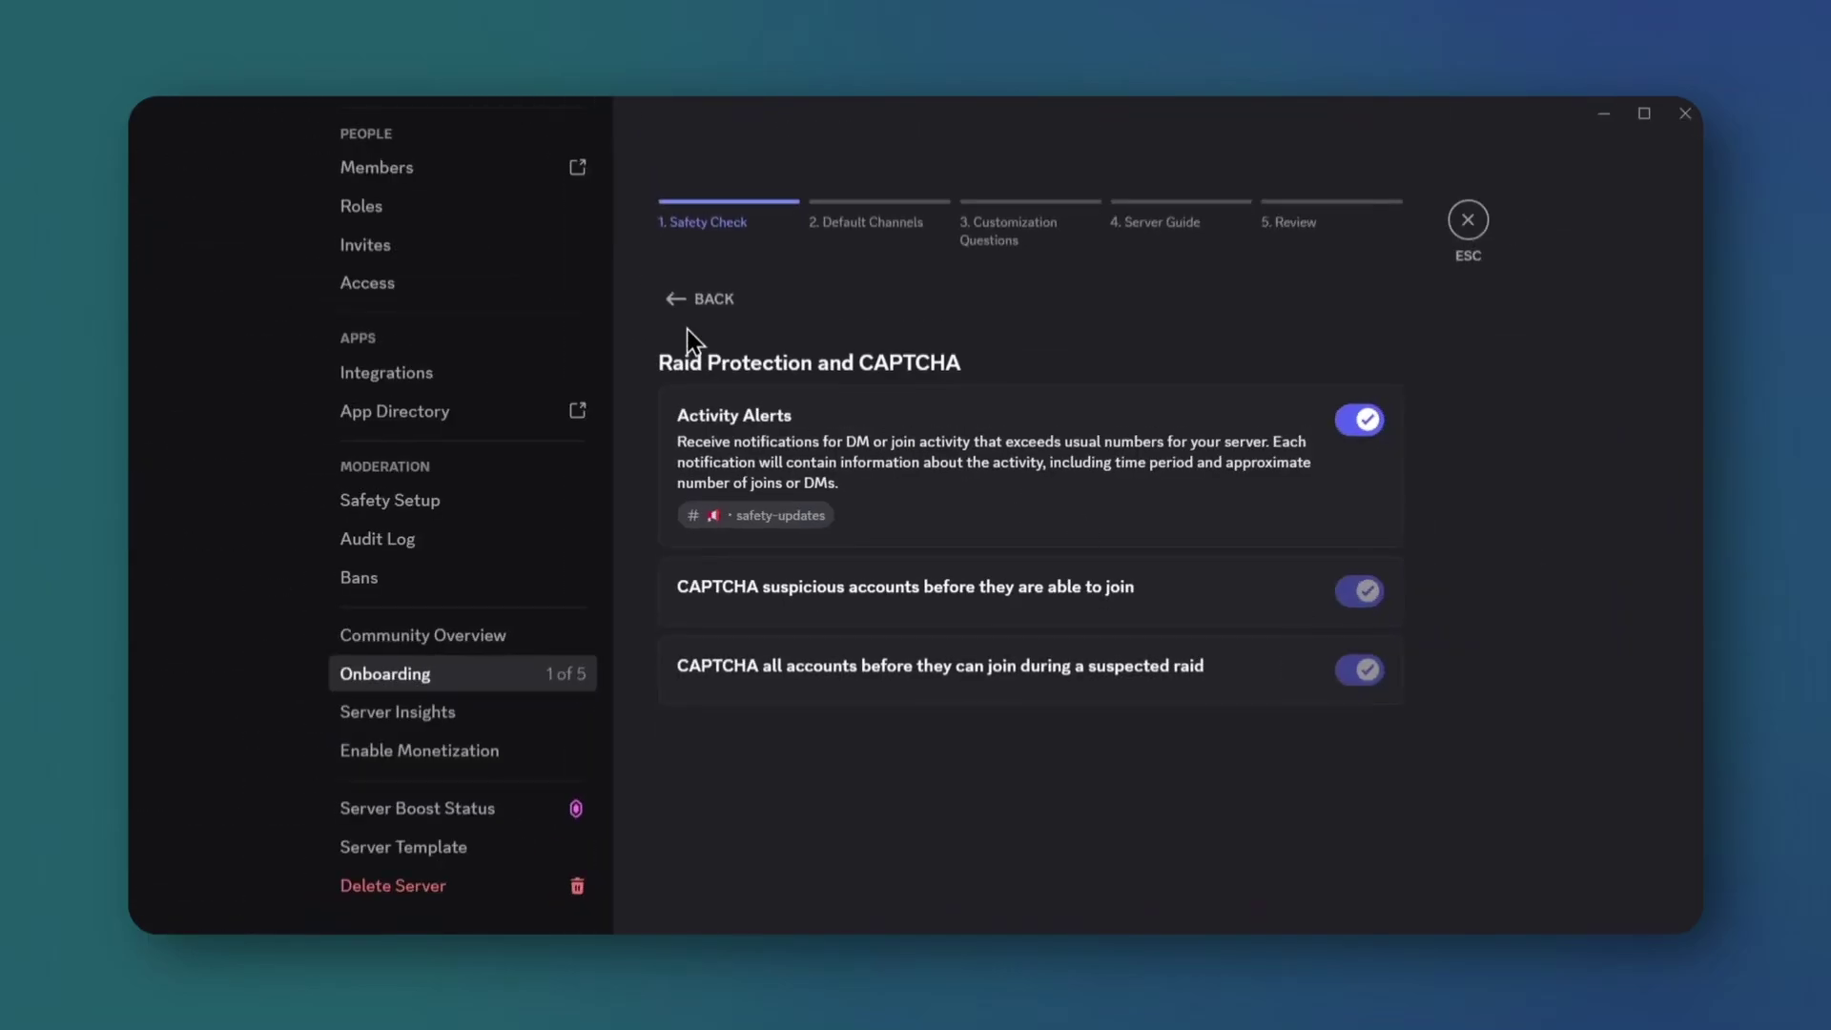
pyautogui.click(683, 301)
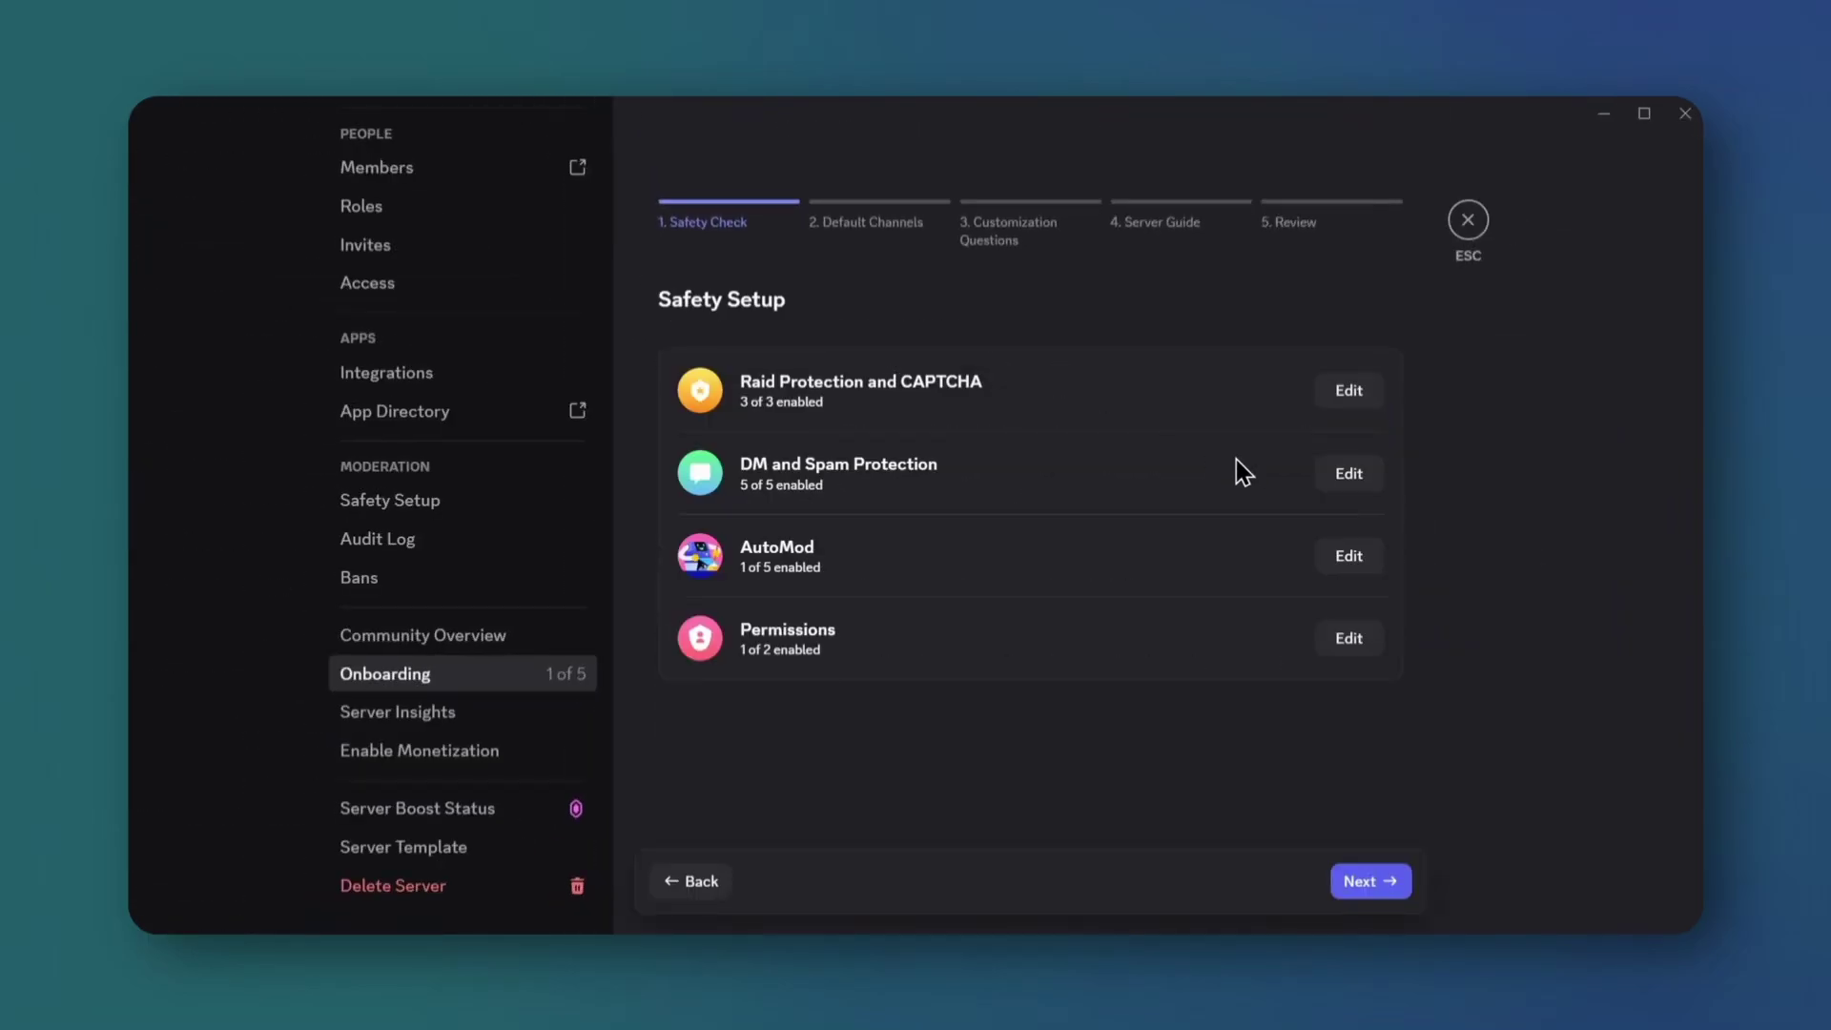
# - Select Highest as the verification level in the DM and Spam Protection settings
pyautogui.click(1333, 495)
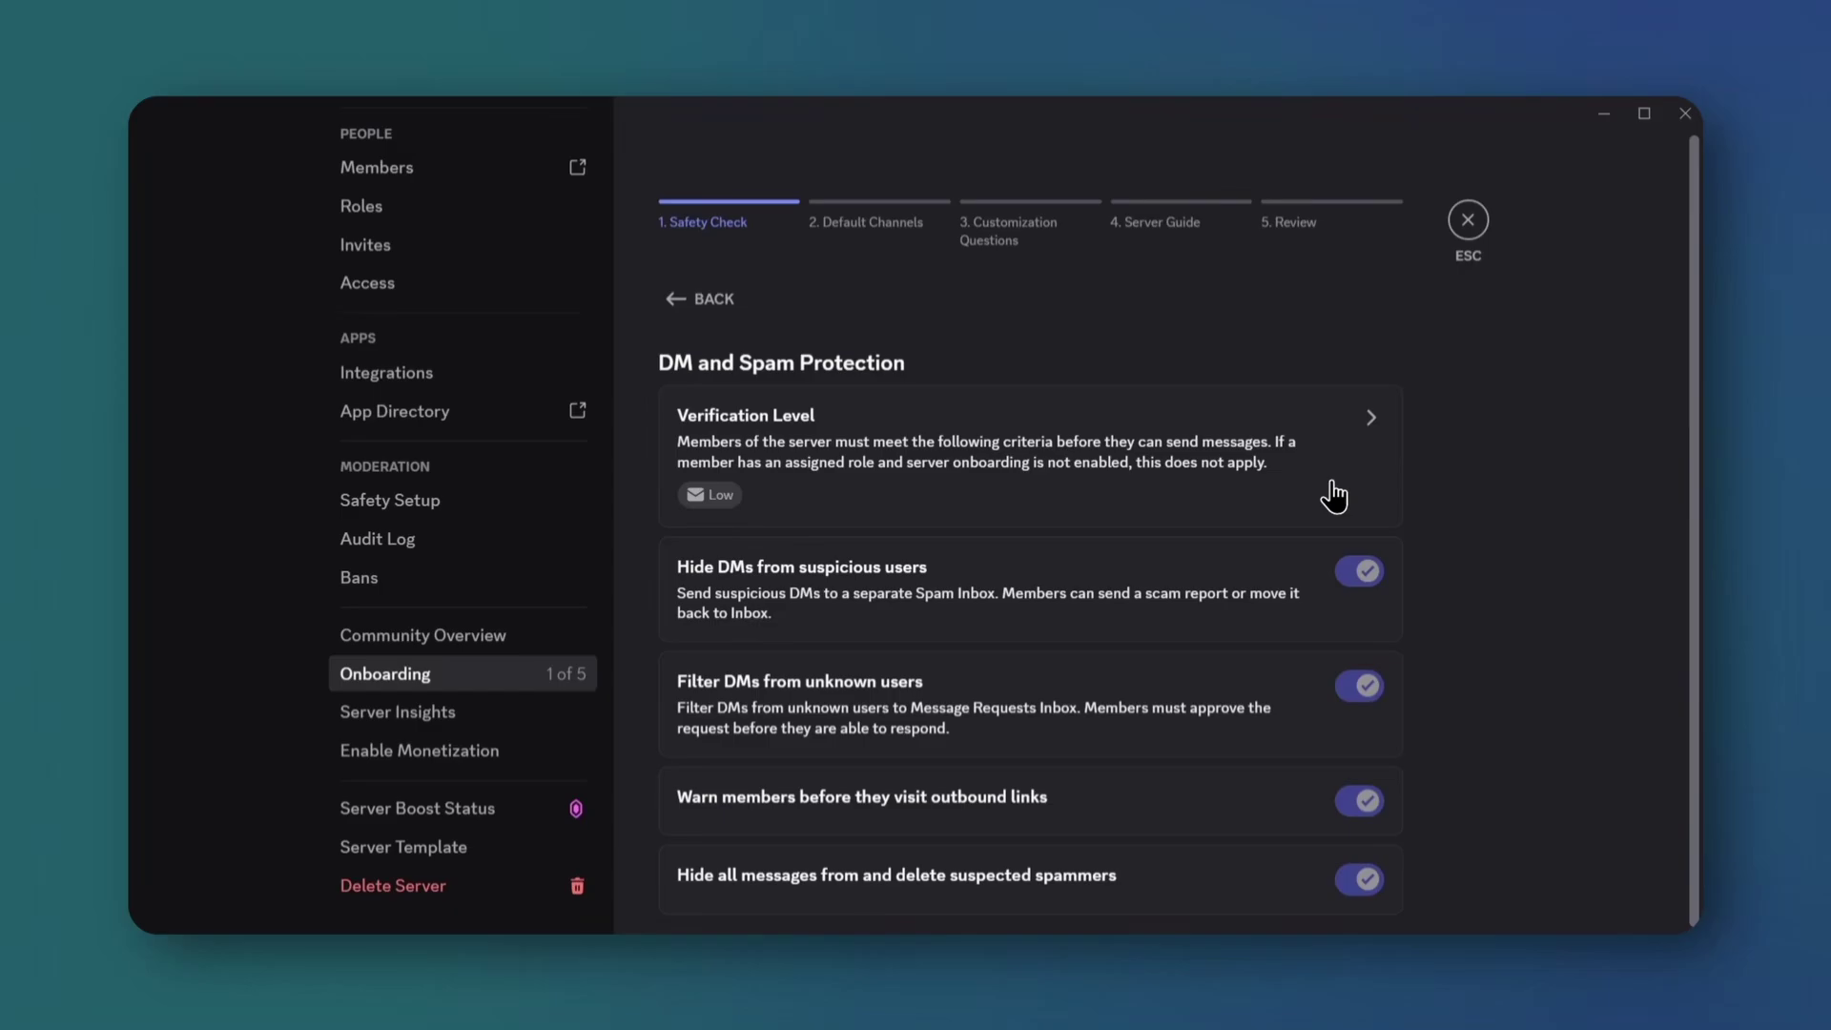
pyautogui.click(1102, 474)
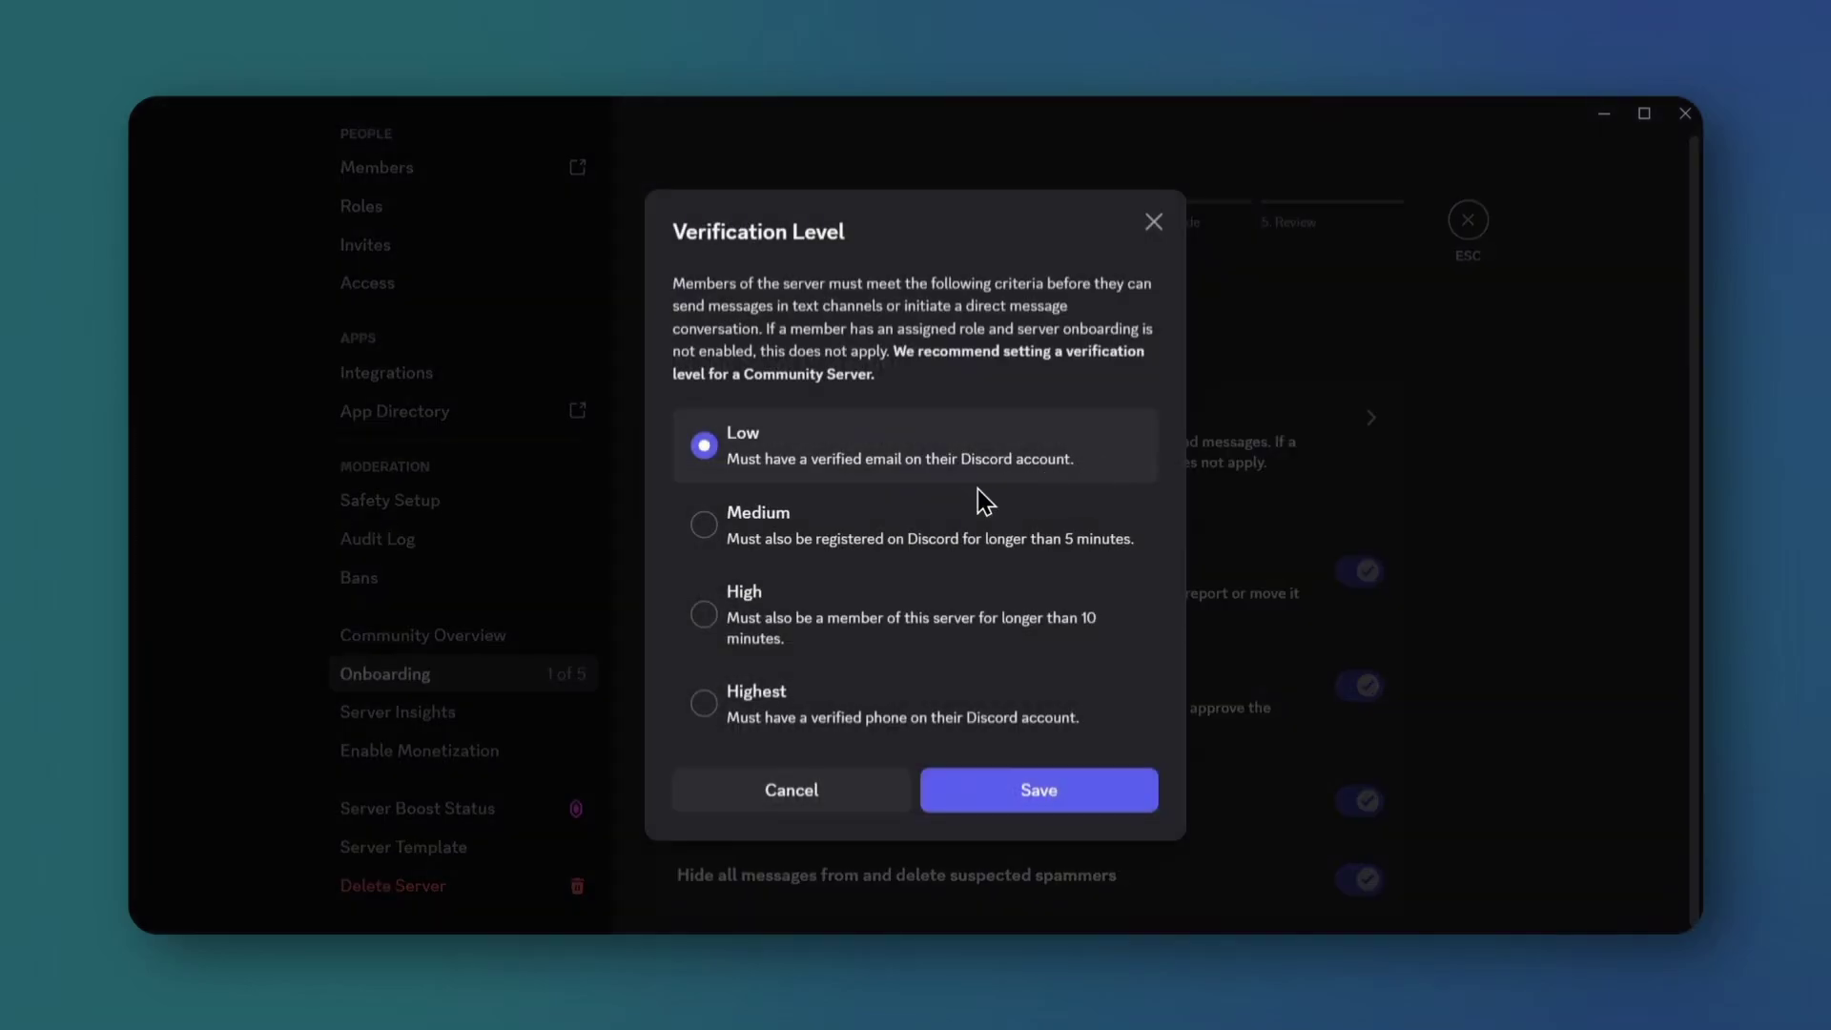
pyautogui.click(787, 717)
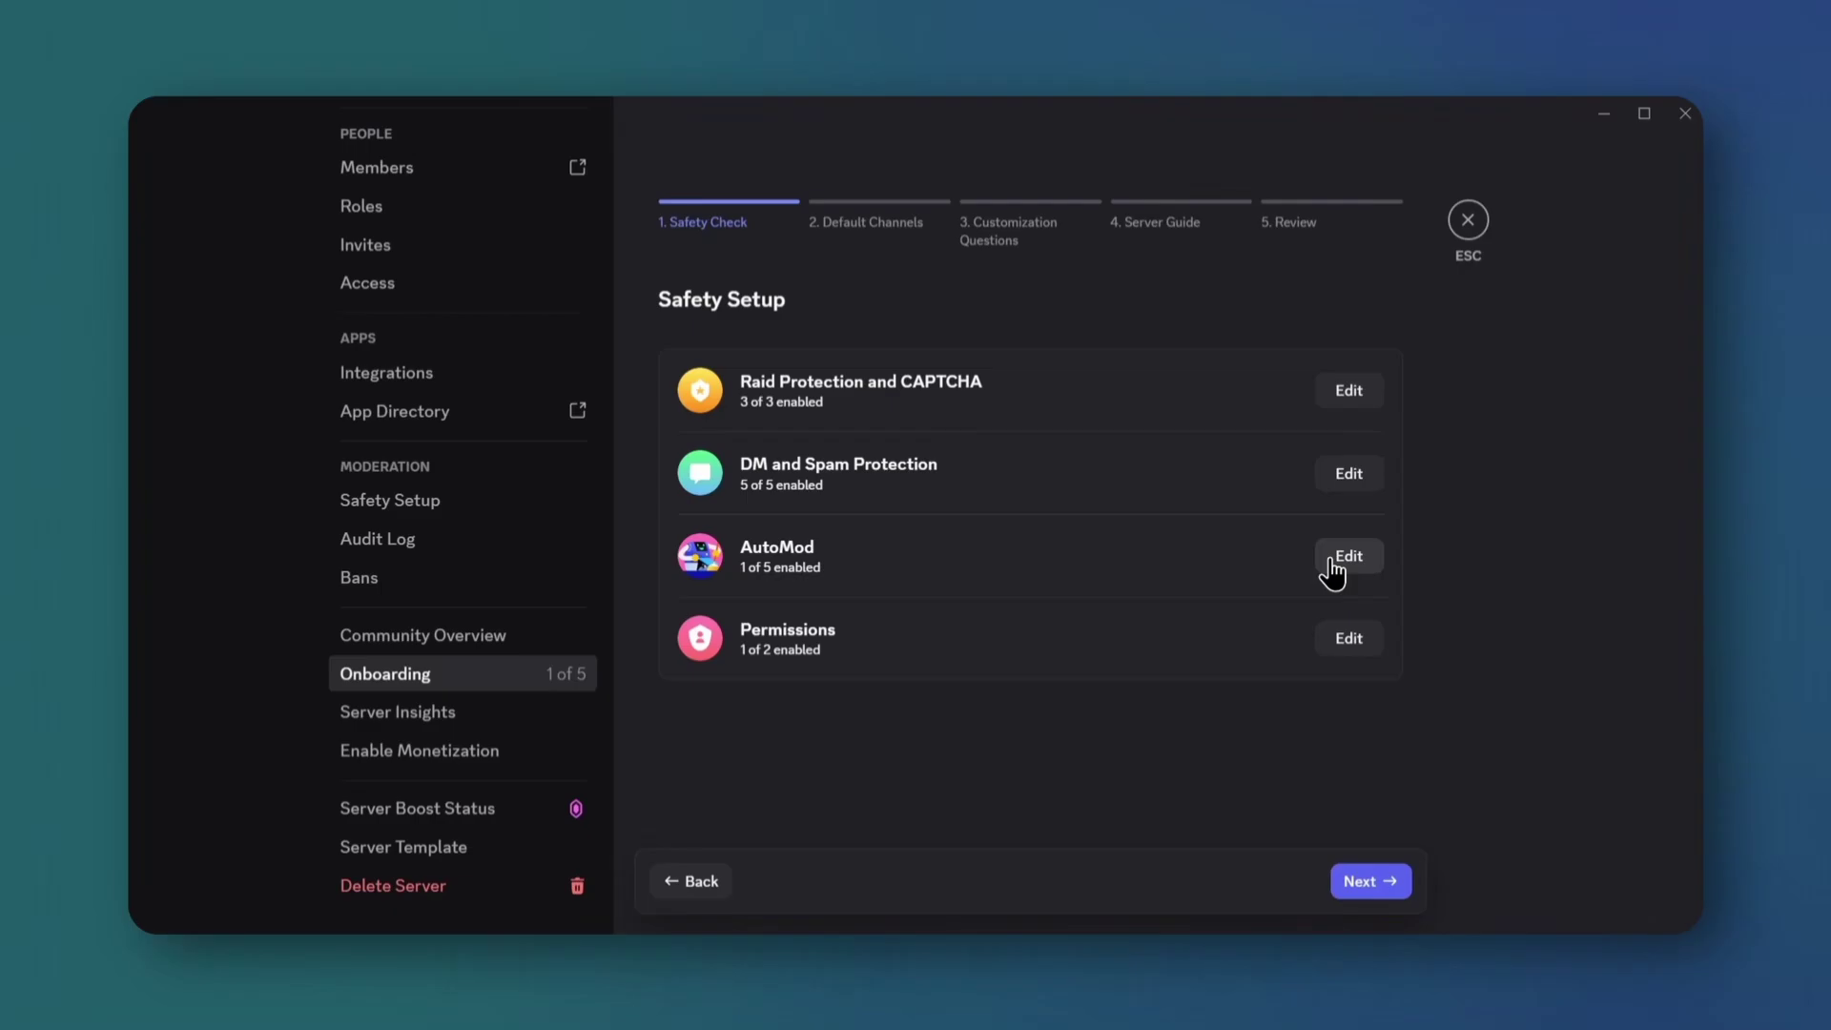
# - Limit unique mentions per message to 5 in AutoMod's Block Mention Spam rule
pyautogui.click(1333, 573)
pyautogui.scroll(-1, 1365, 575)
pyautogui.click(1044, 698)
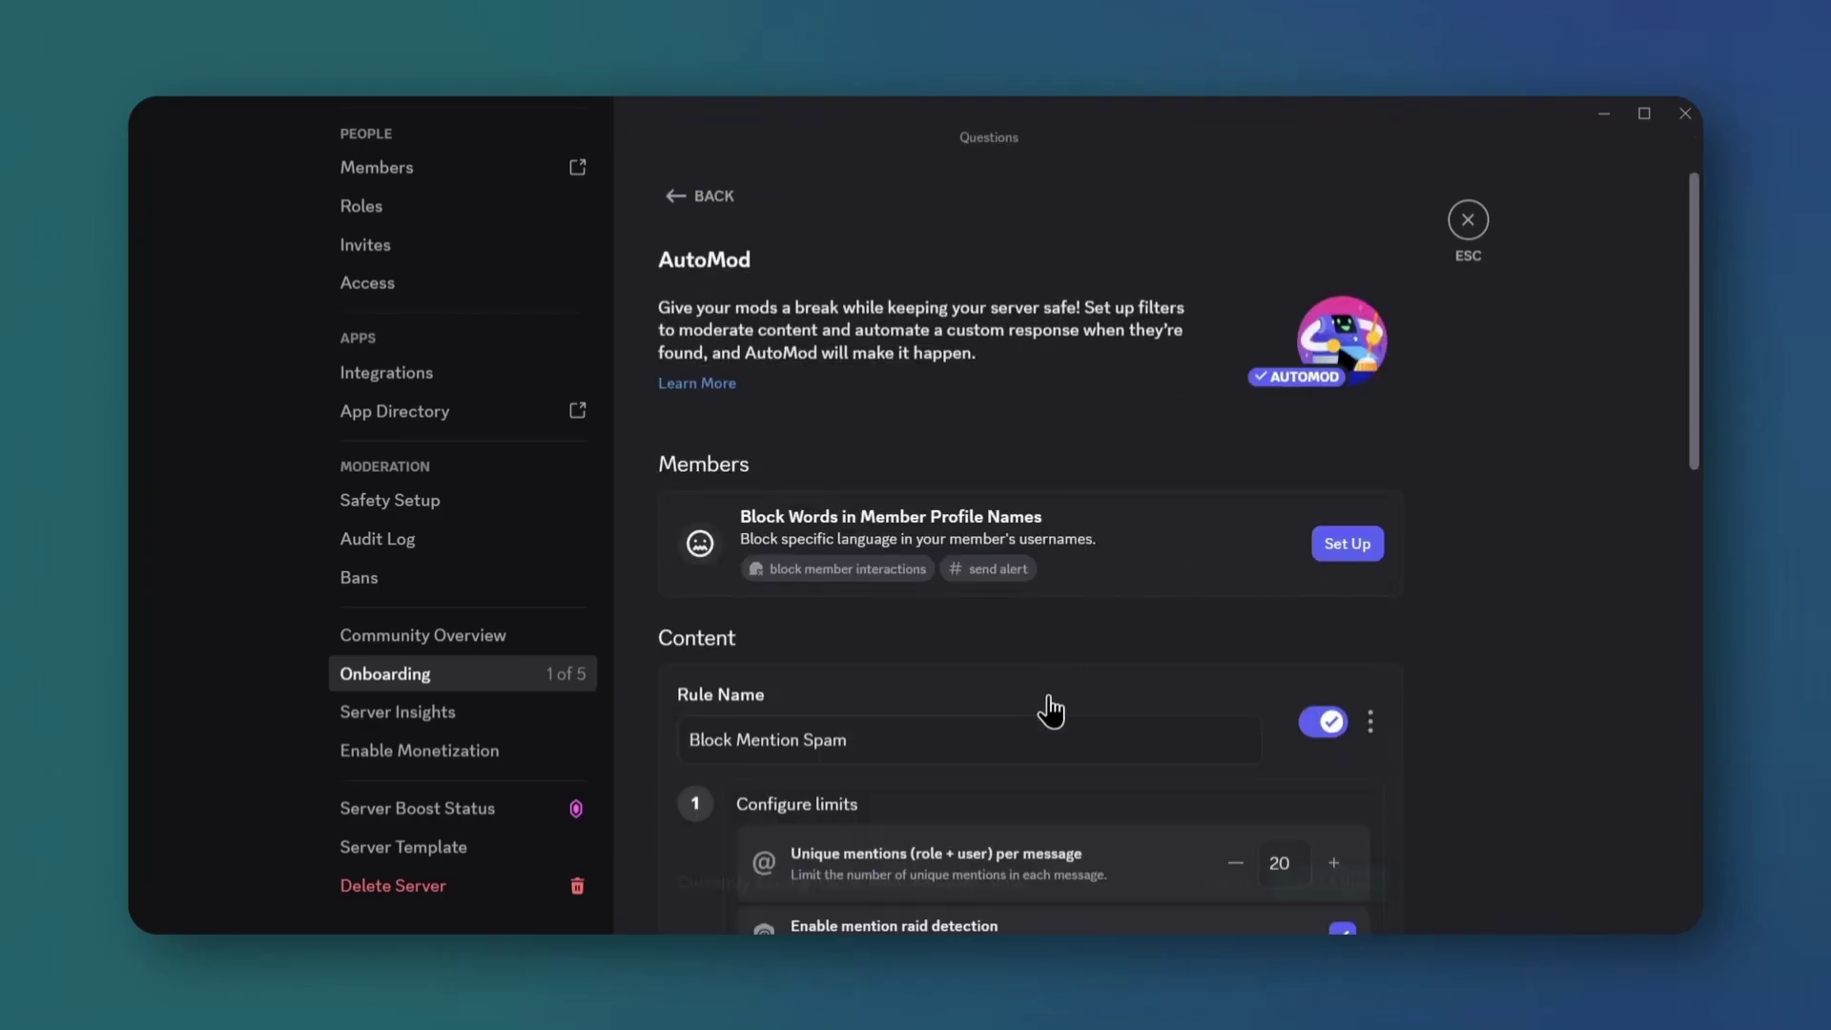
pyautogui.scroll(-3, 1068, 701)
pyautogui.click(1297, 561)
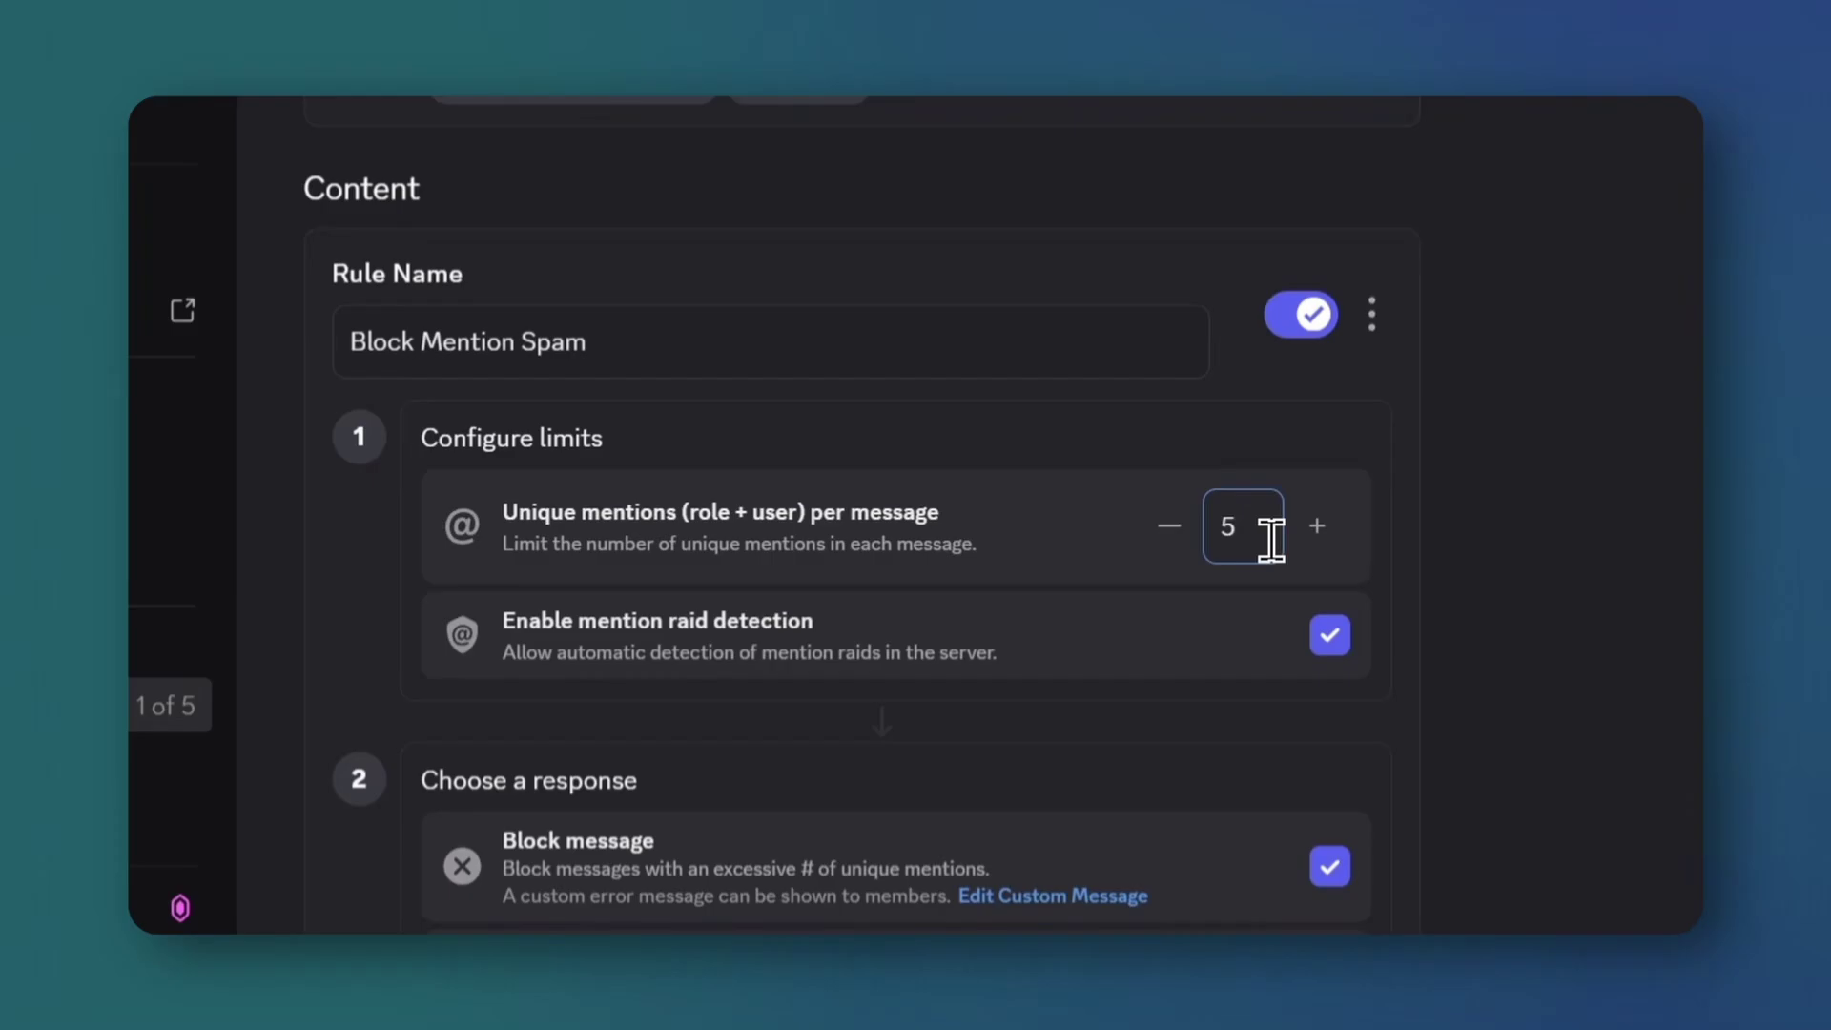
# - Have the Block Mention Spam rule send alerts to the automod-logs channel and save it
pyautogui.scroll(-3, 1272, 541)
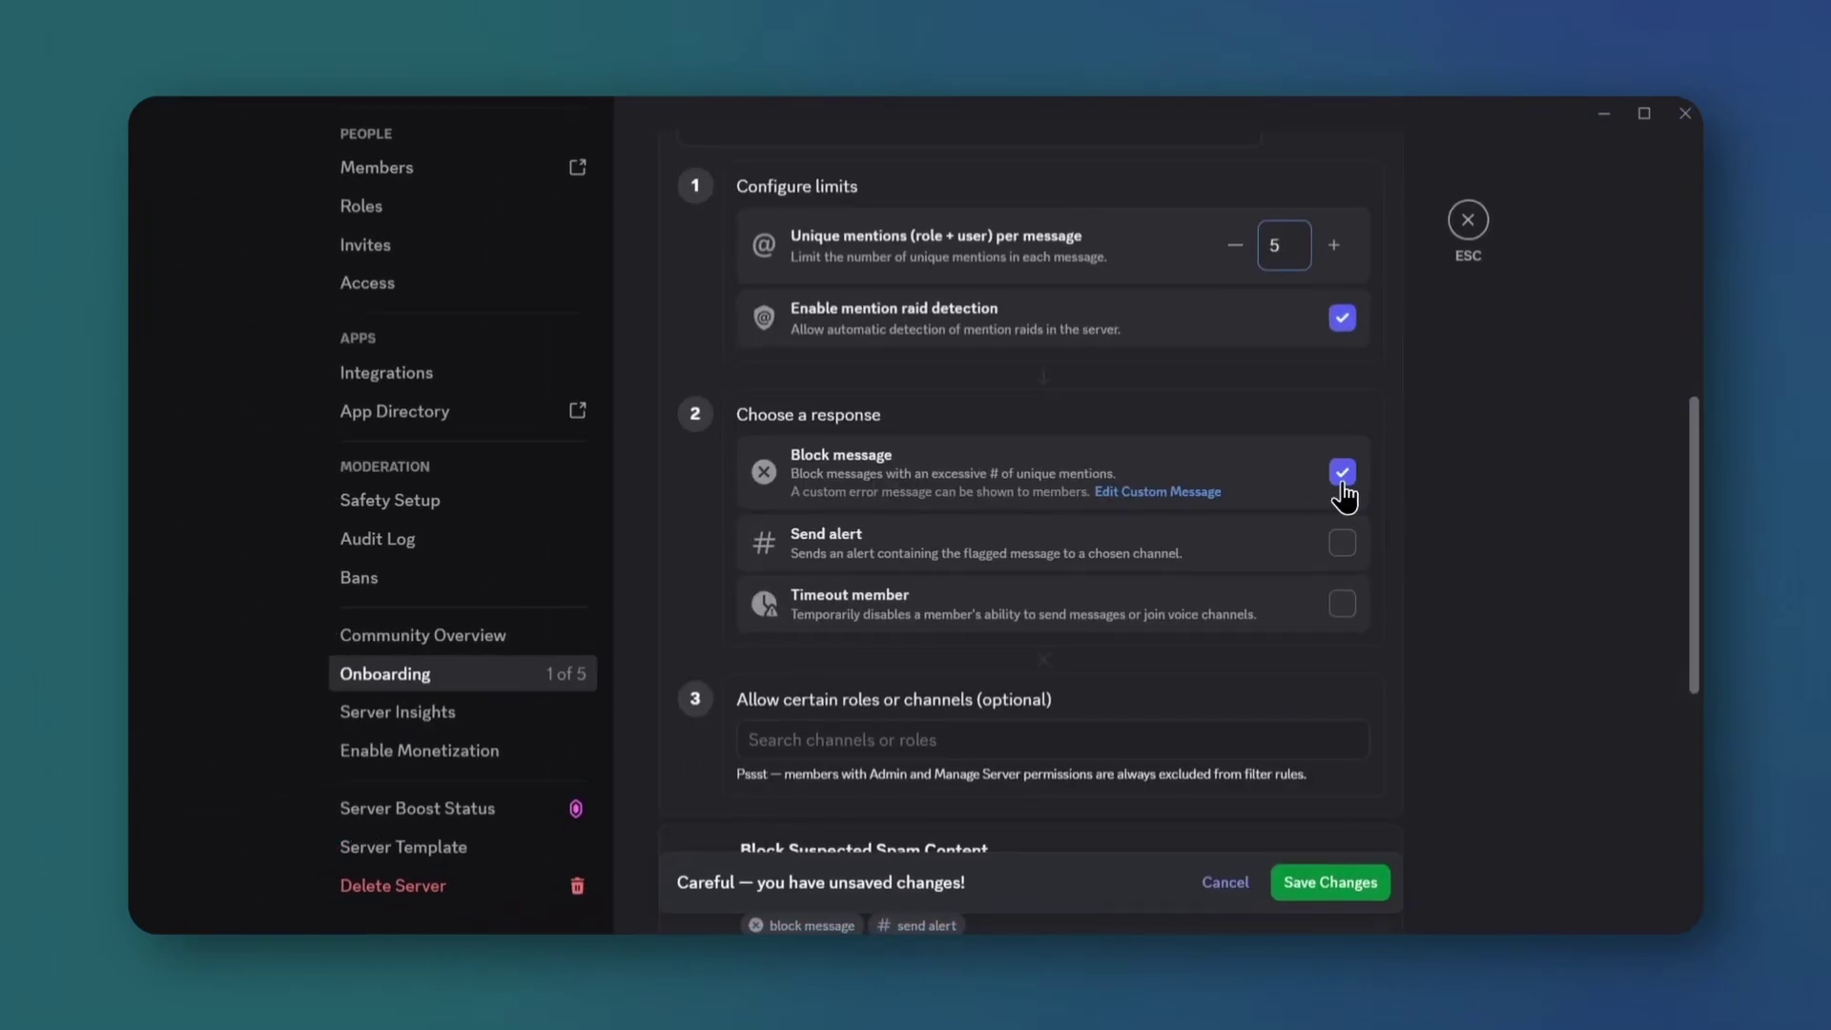
pyautogui.click(1341, 551)
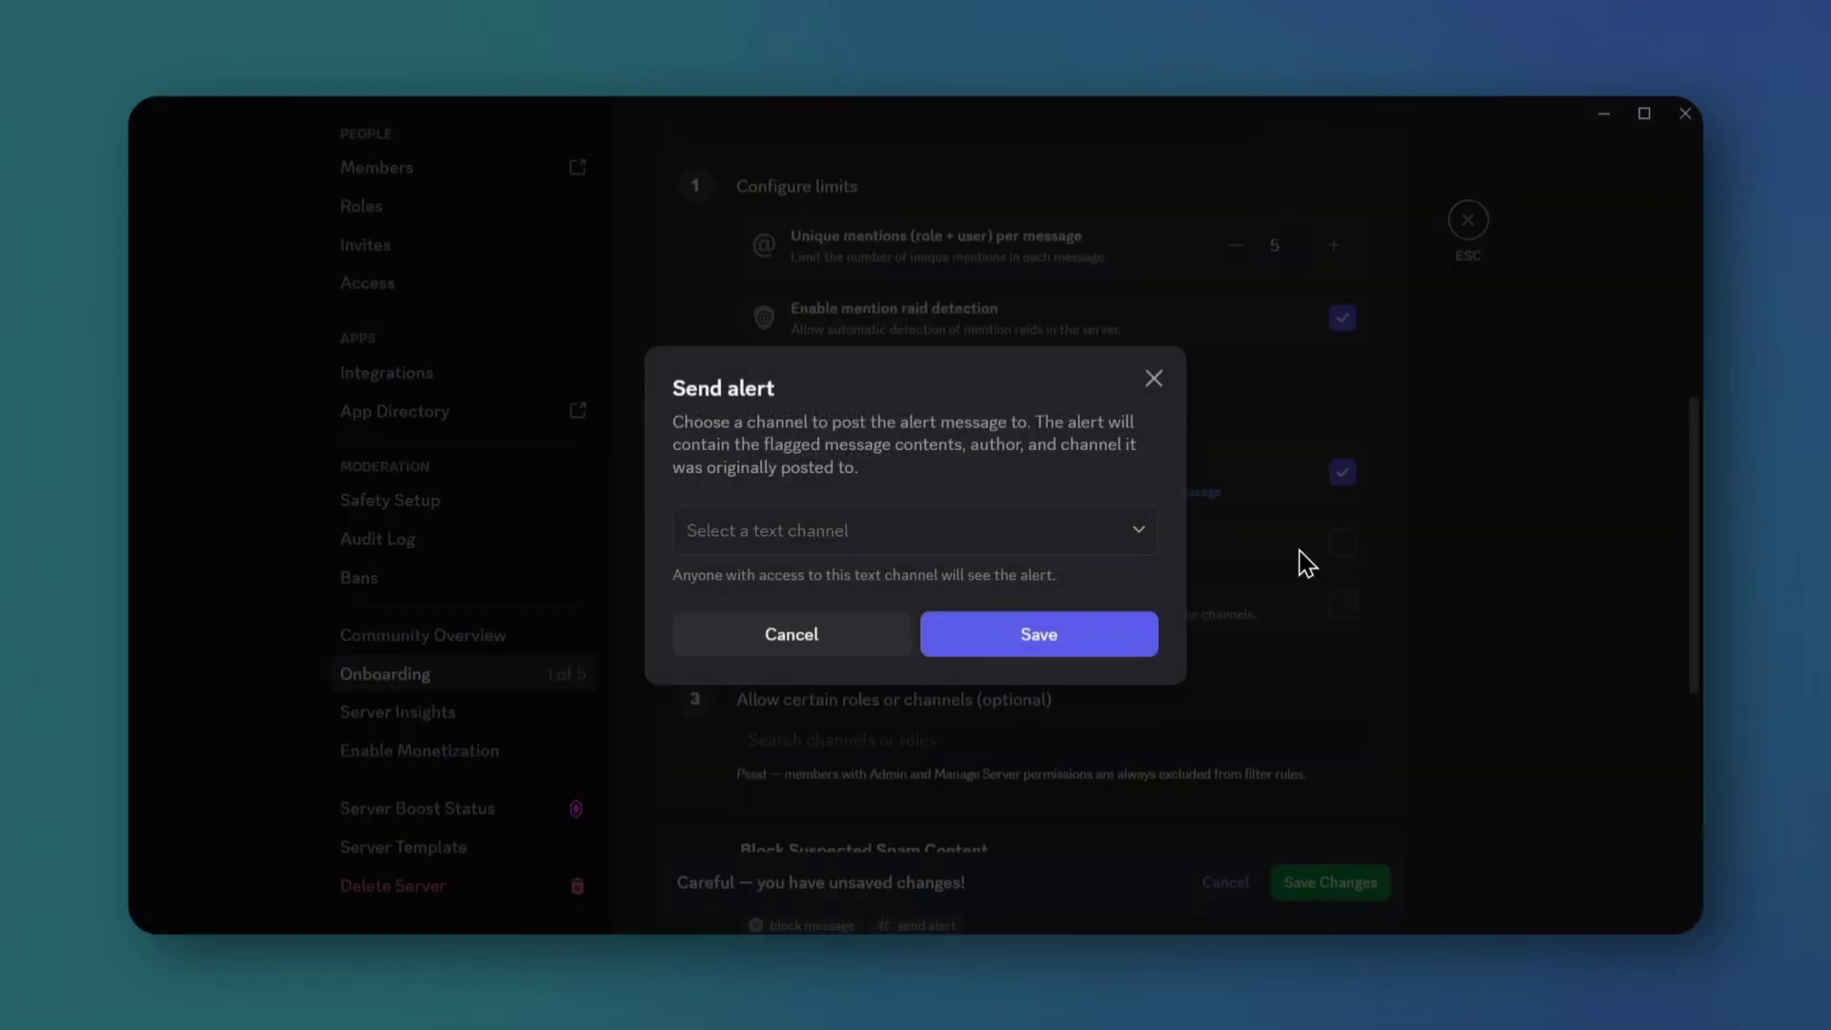
pyautogui.click(1071, 544)
pyautogui.scroll(-1, 913, 649)
pyautogui.scroll(-10, 912, 648)
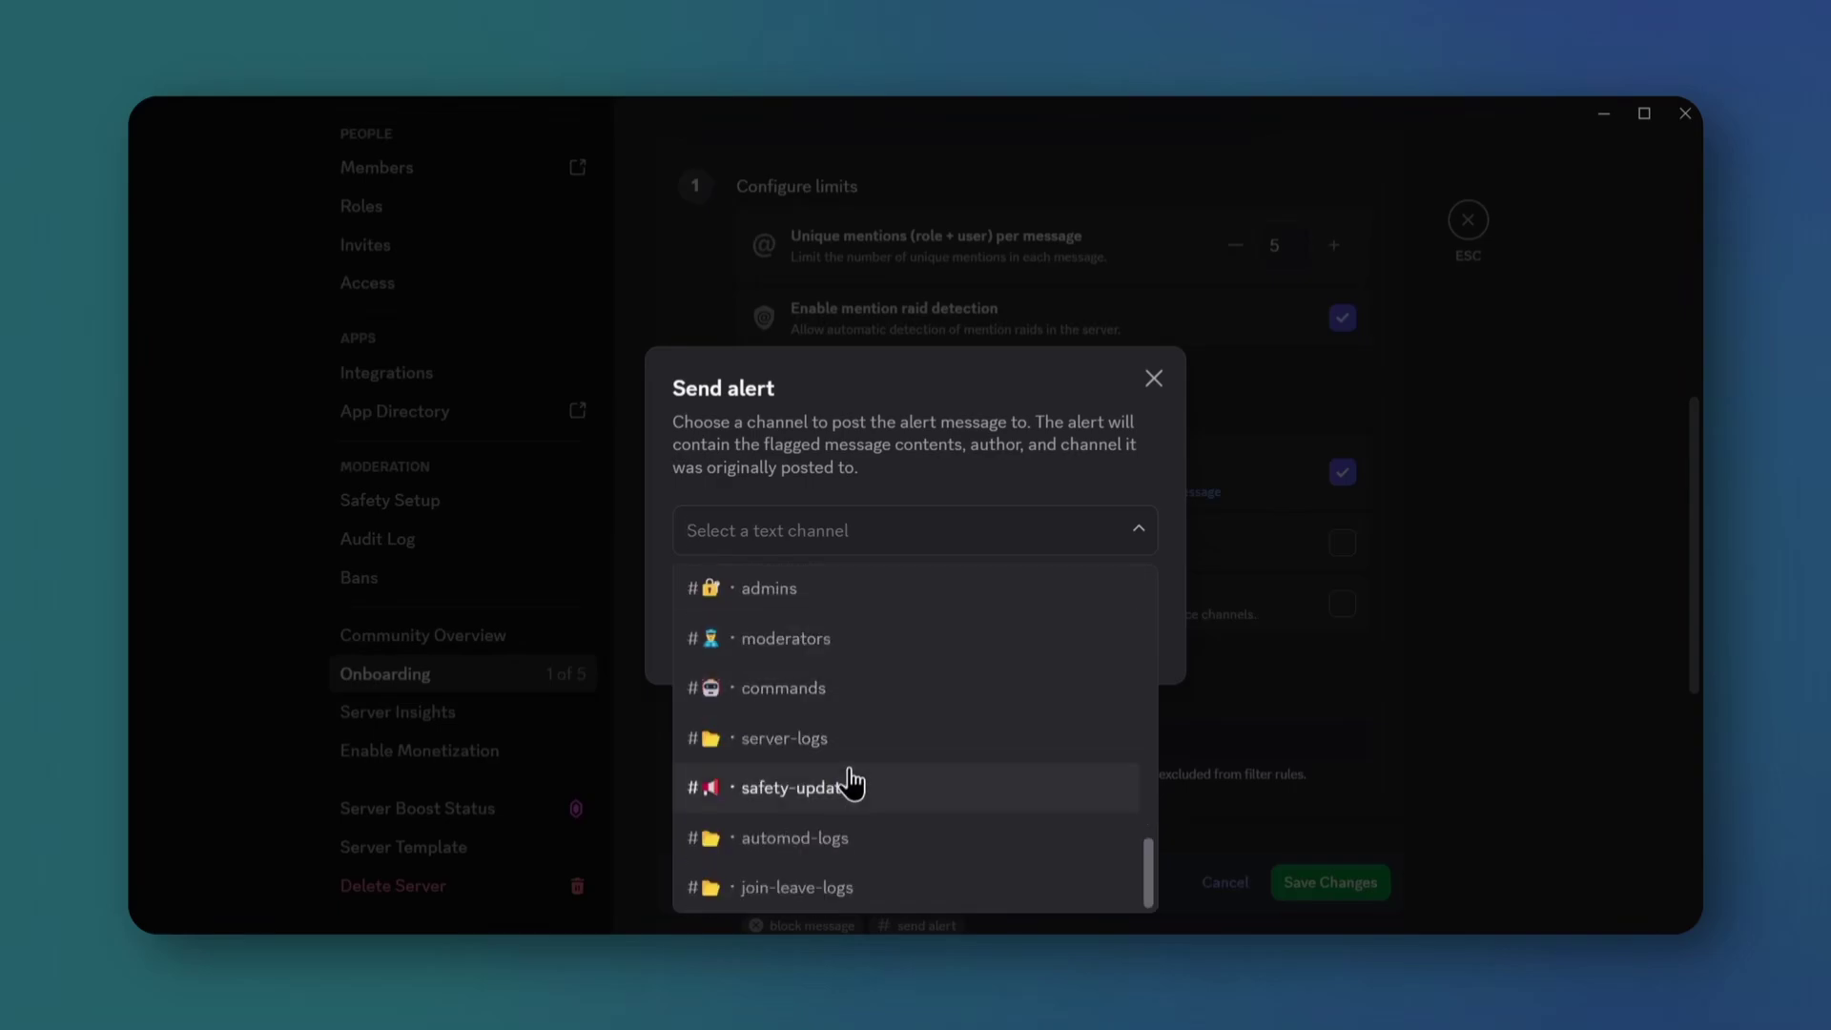
pyautogui.click(830, 842)
pyautogui.click(997, 639)
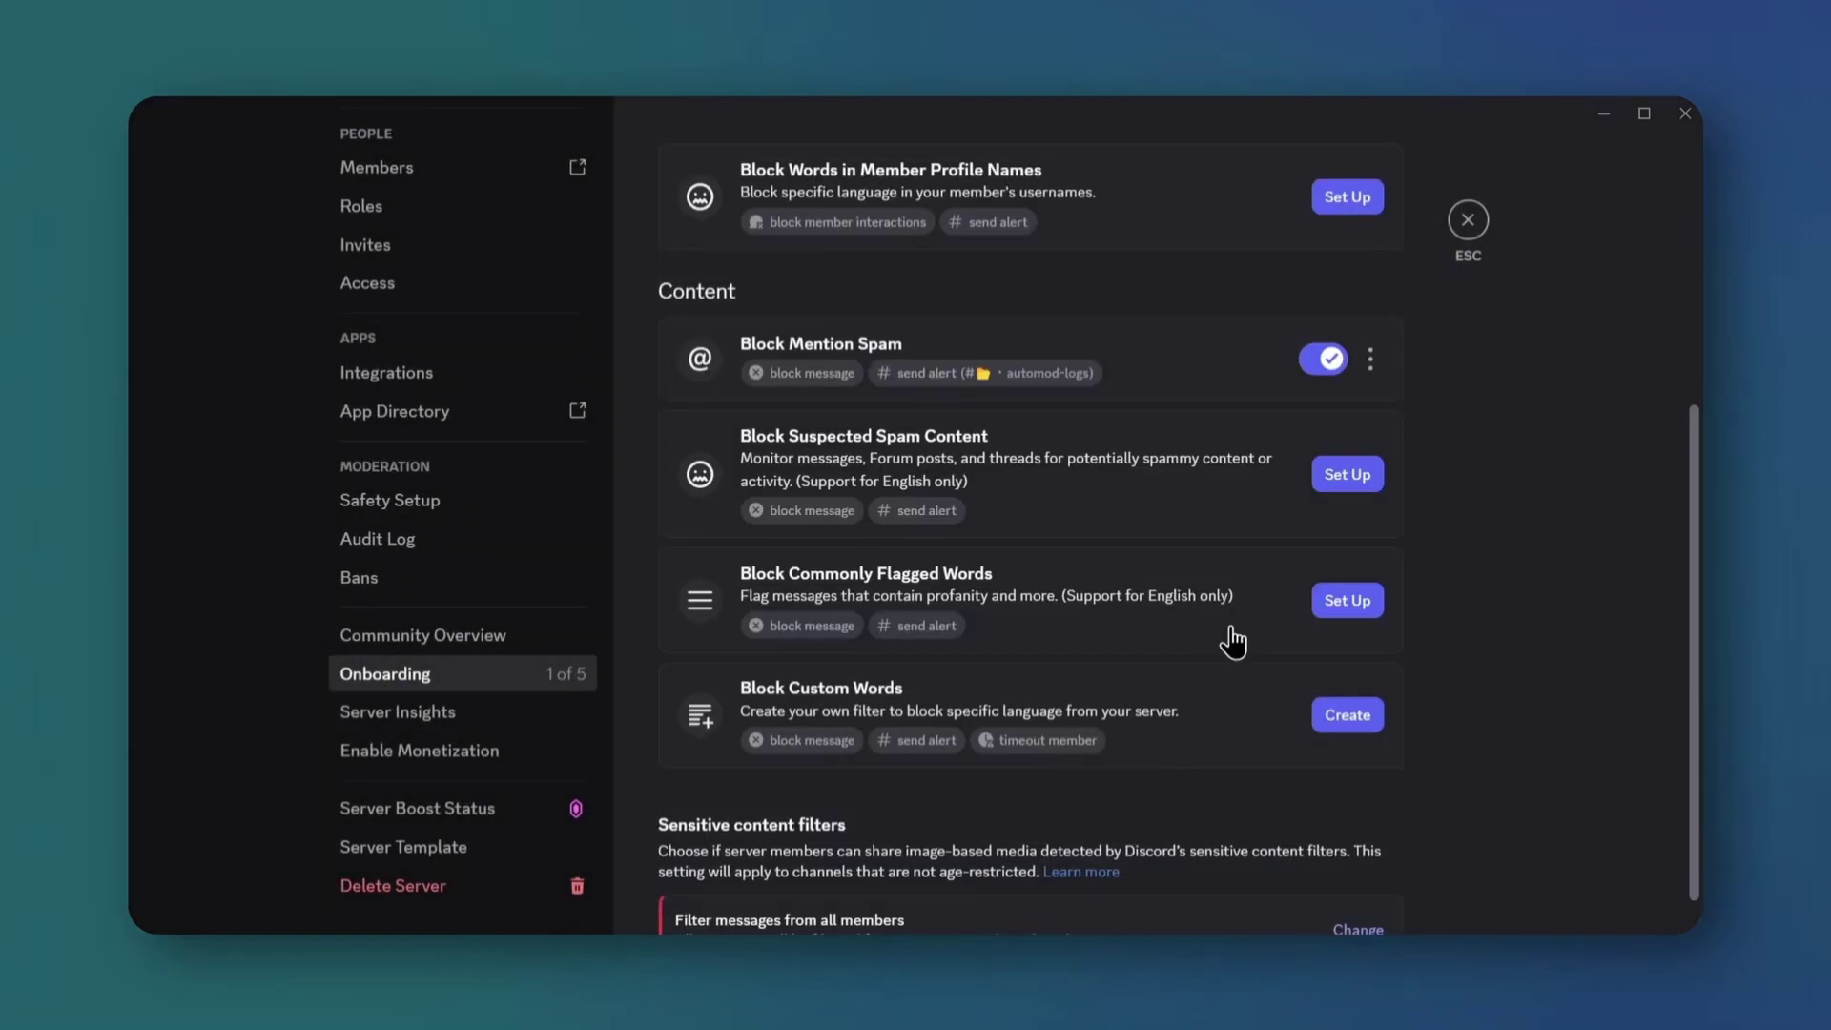
# - Set up the Block Suspected Spam Content rule with alerts sent to automod-logs and save it
pyautogui.scroll(-2, 1287, 487)
pyautogui.click(1347, 374)
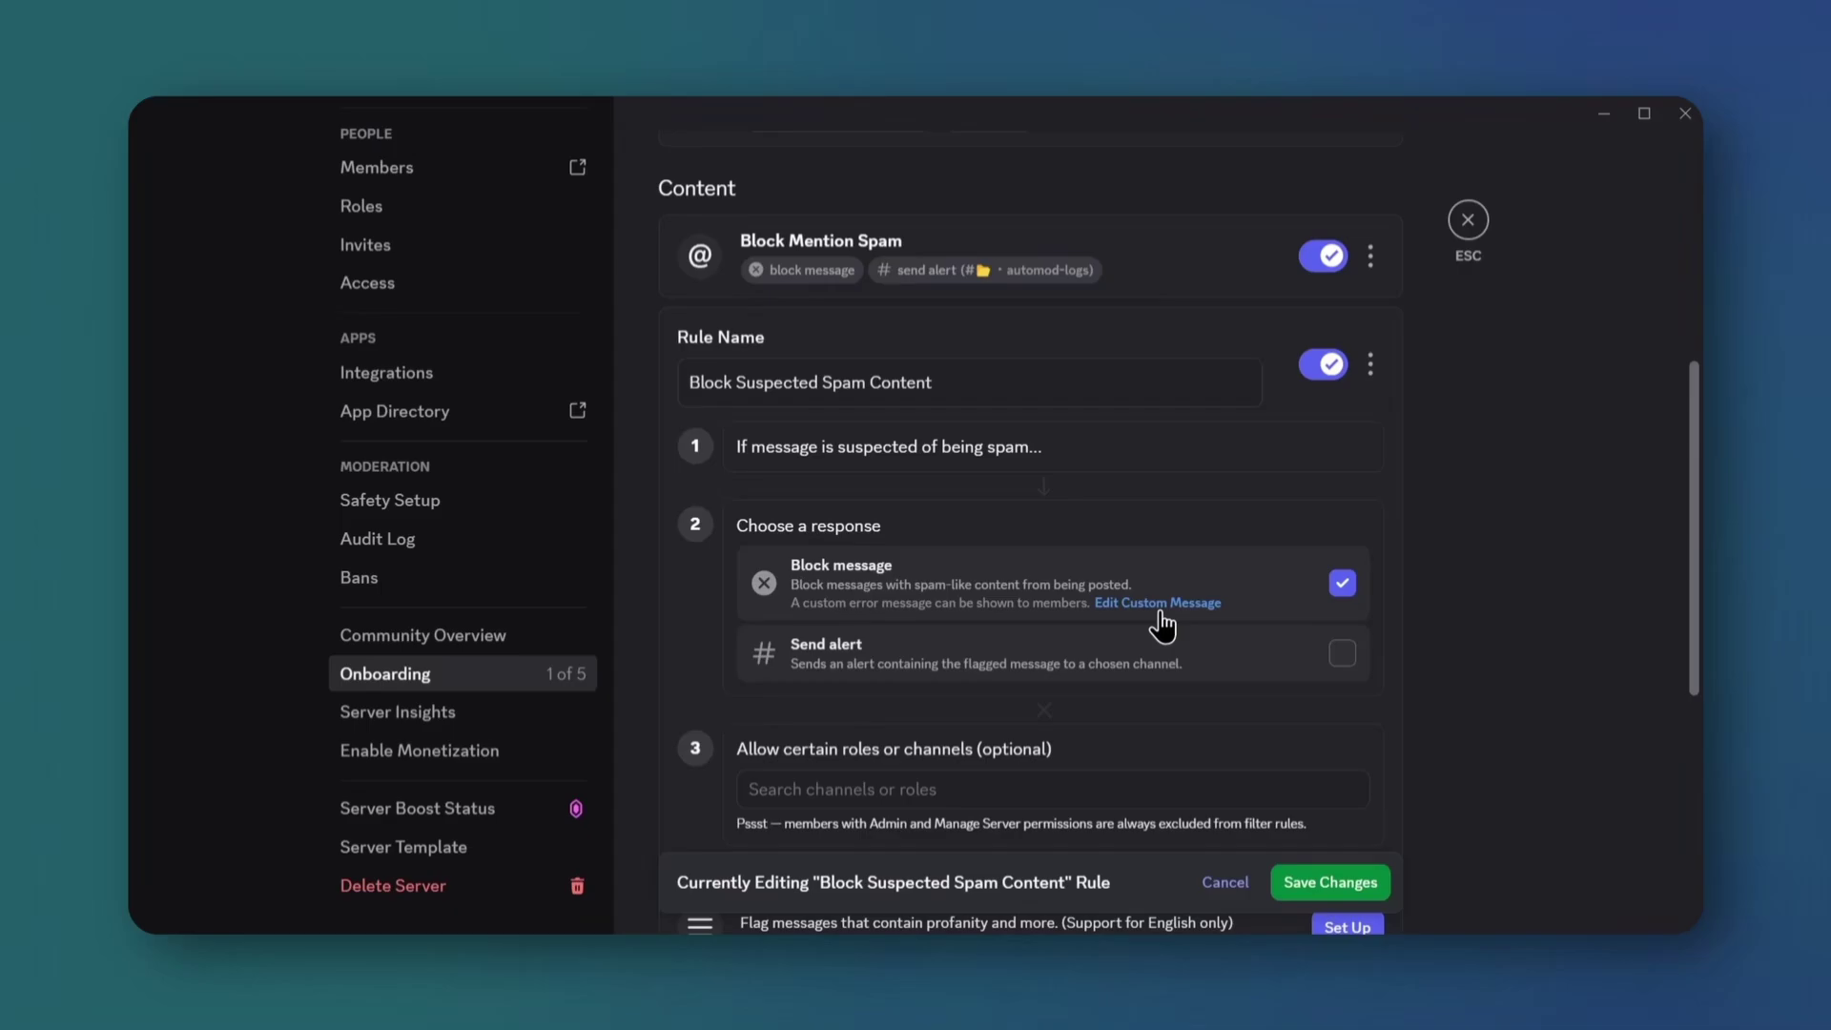
pyautogui.click(1341, 656)
pyautogui.click(1049, 535)
pyautogui.scroll(-4, 855, 722)
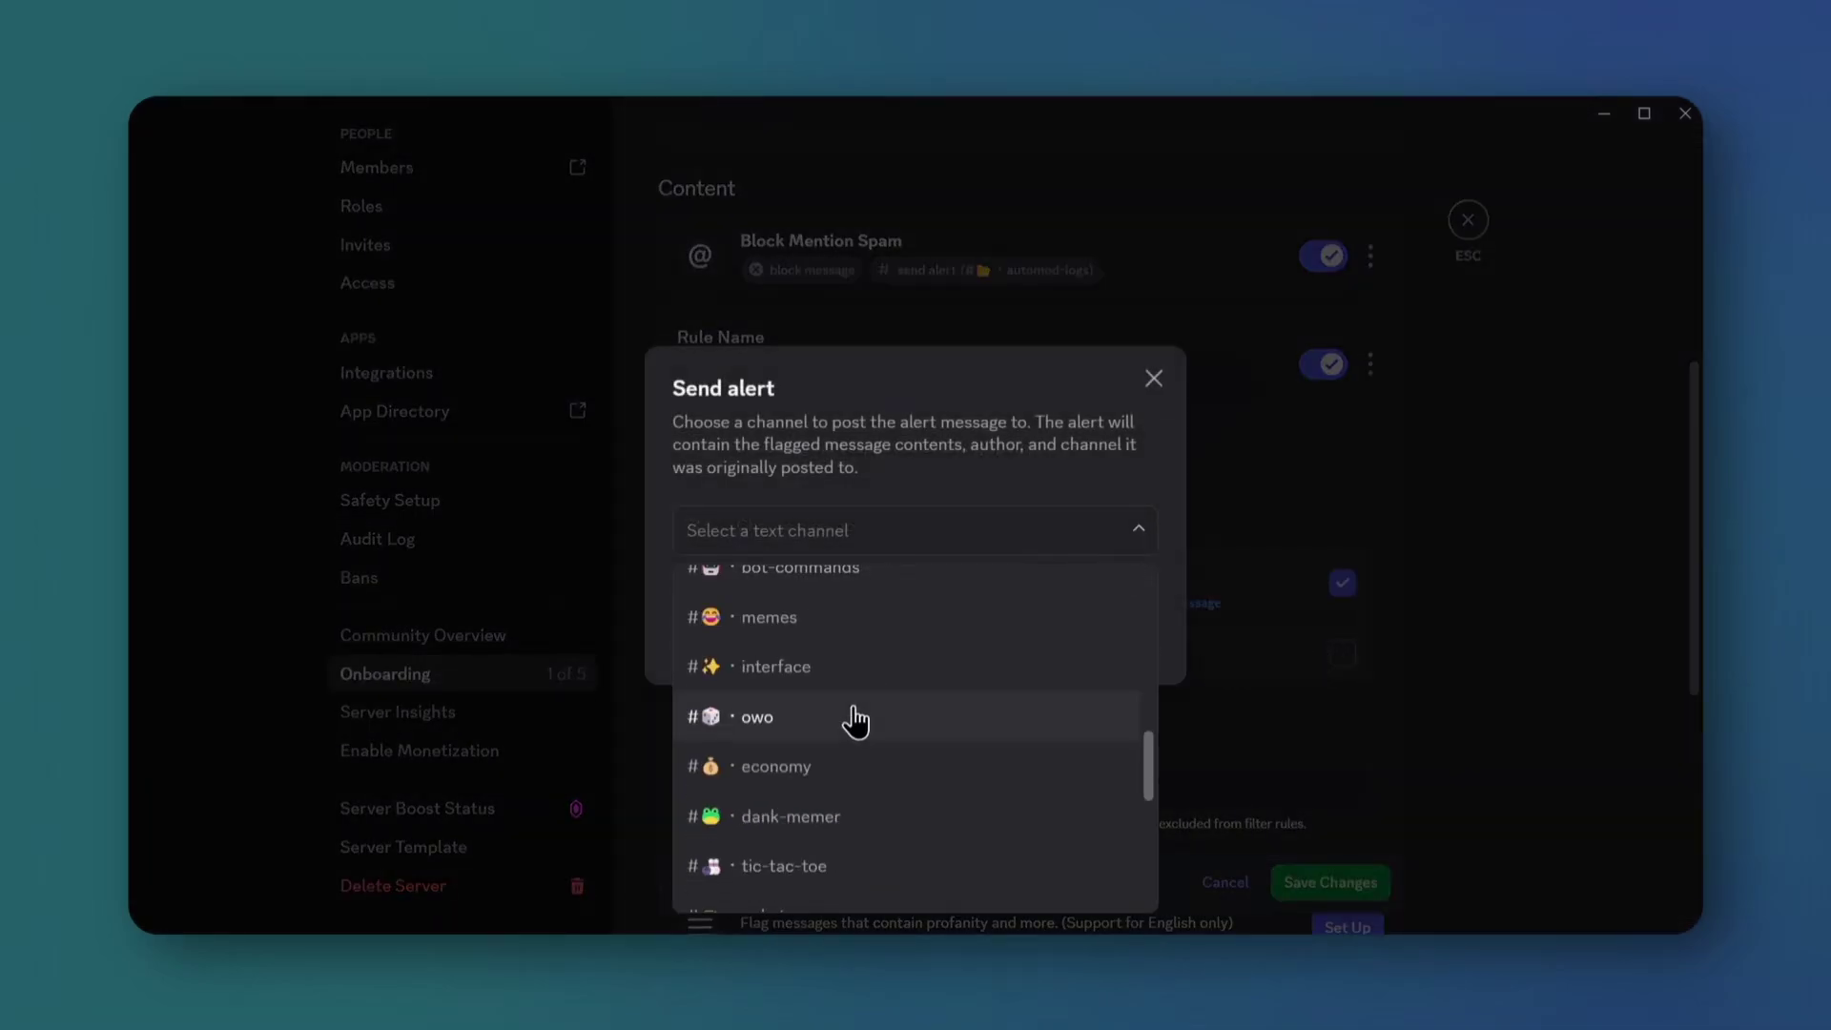
pyautogui.scroll(4, 855, 721)
pyautogui.click(858, 833)
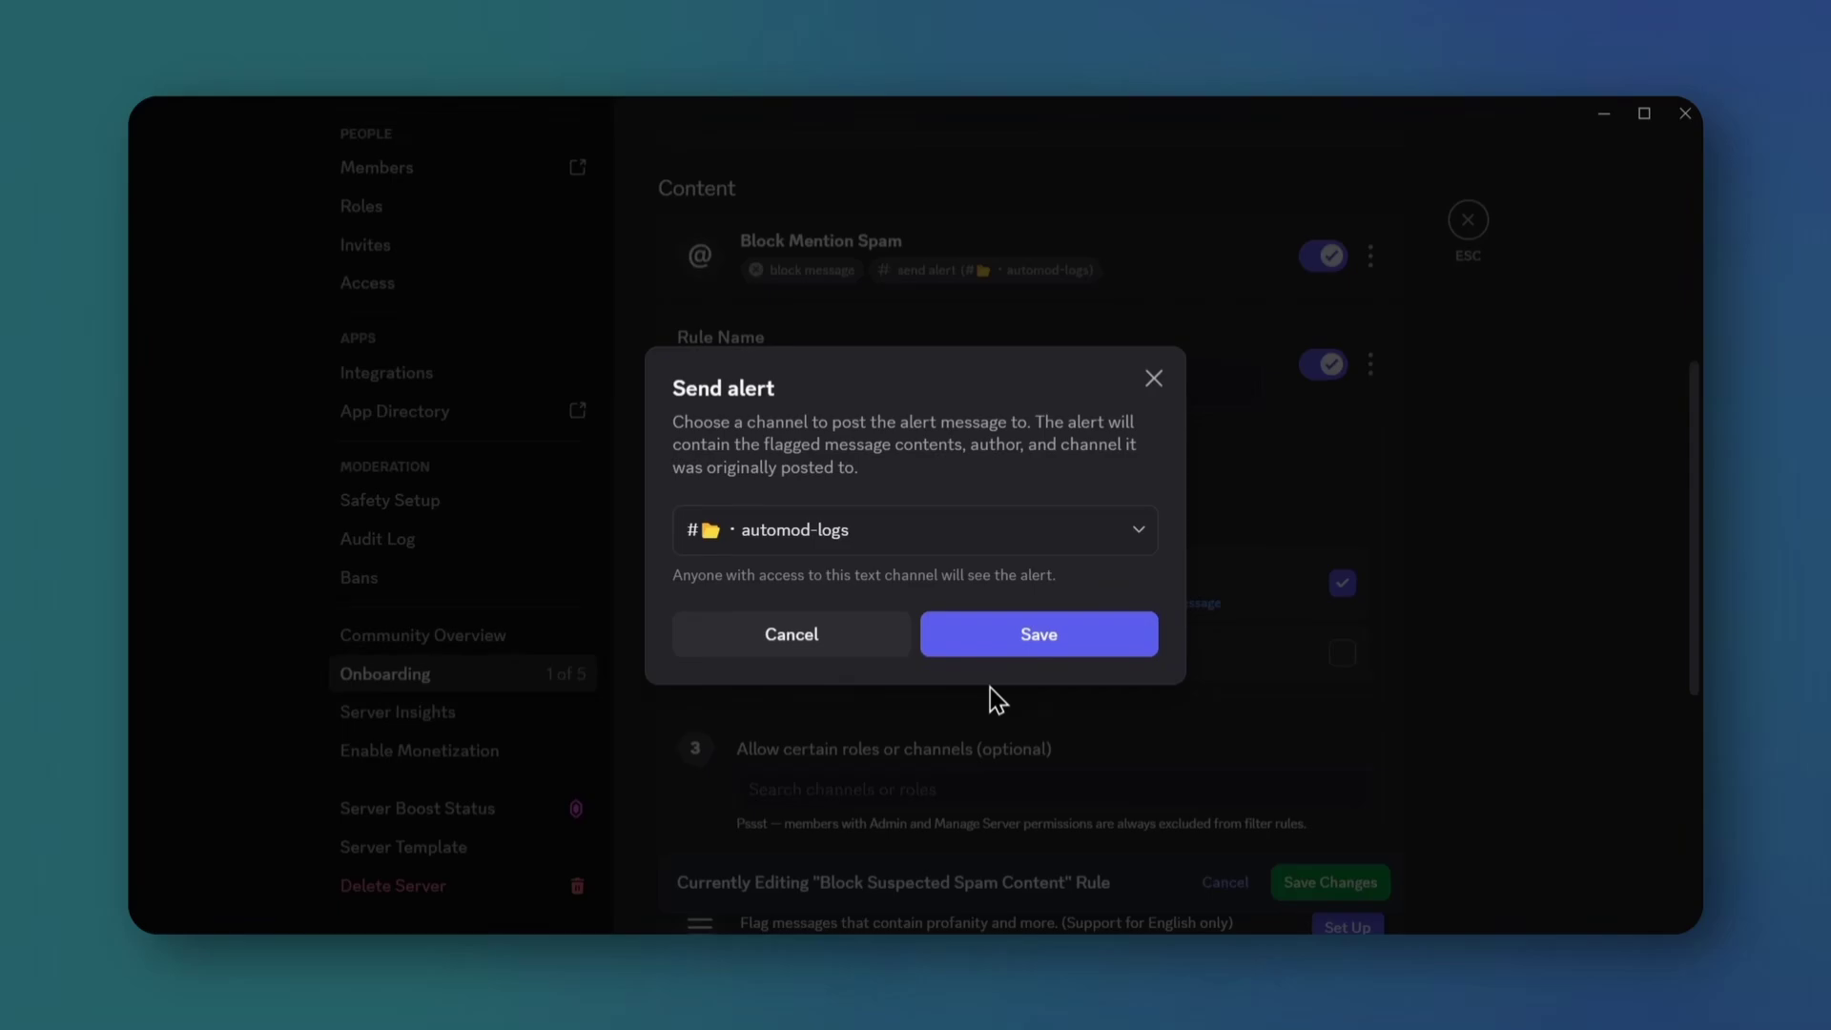
pyautogui.click(1063, 631)
pyautogui.click(1349, 879)
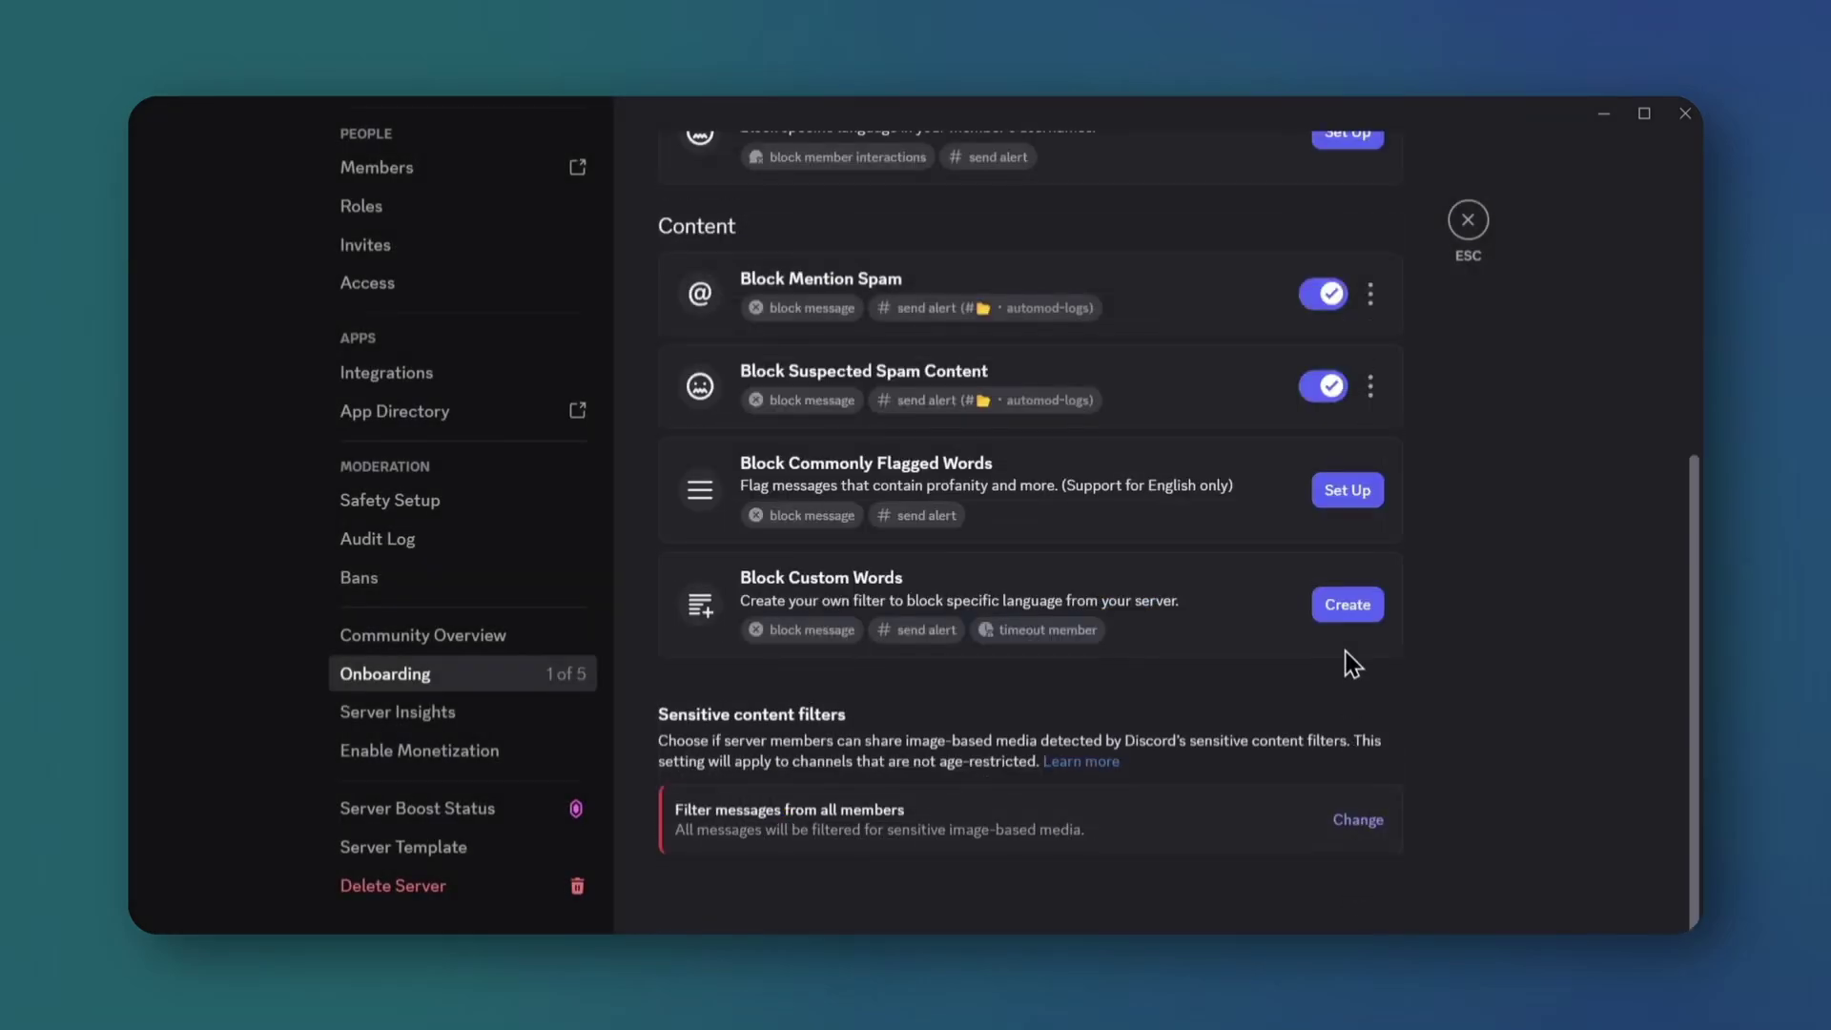
# - Set up the Block Commonly Flagged Words rule to cover Severe Profanity, Insults & Slurs and Sexual Content
pyautogui.click(1339, 504)
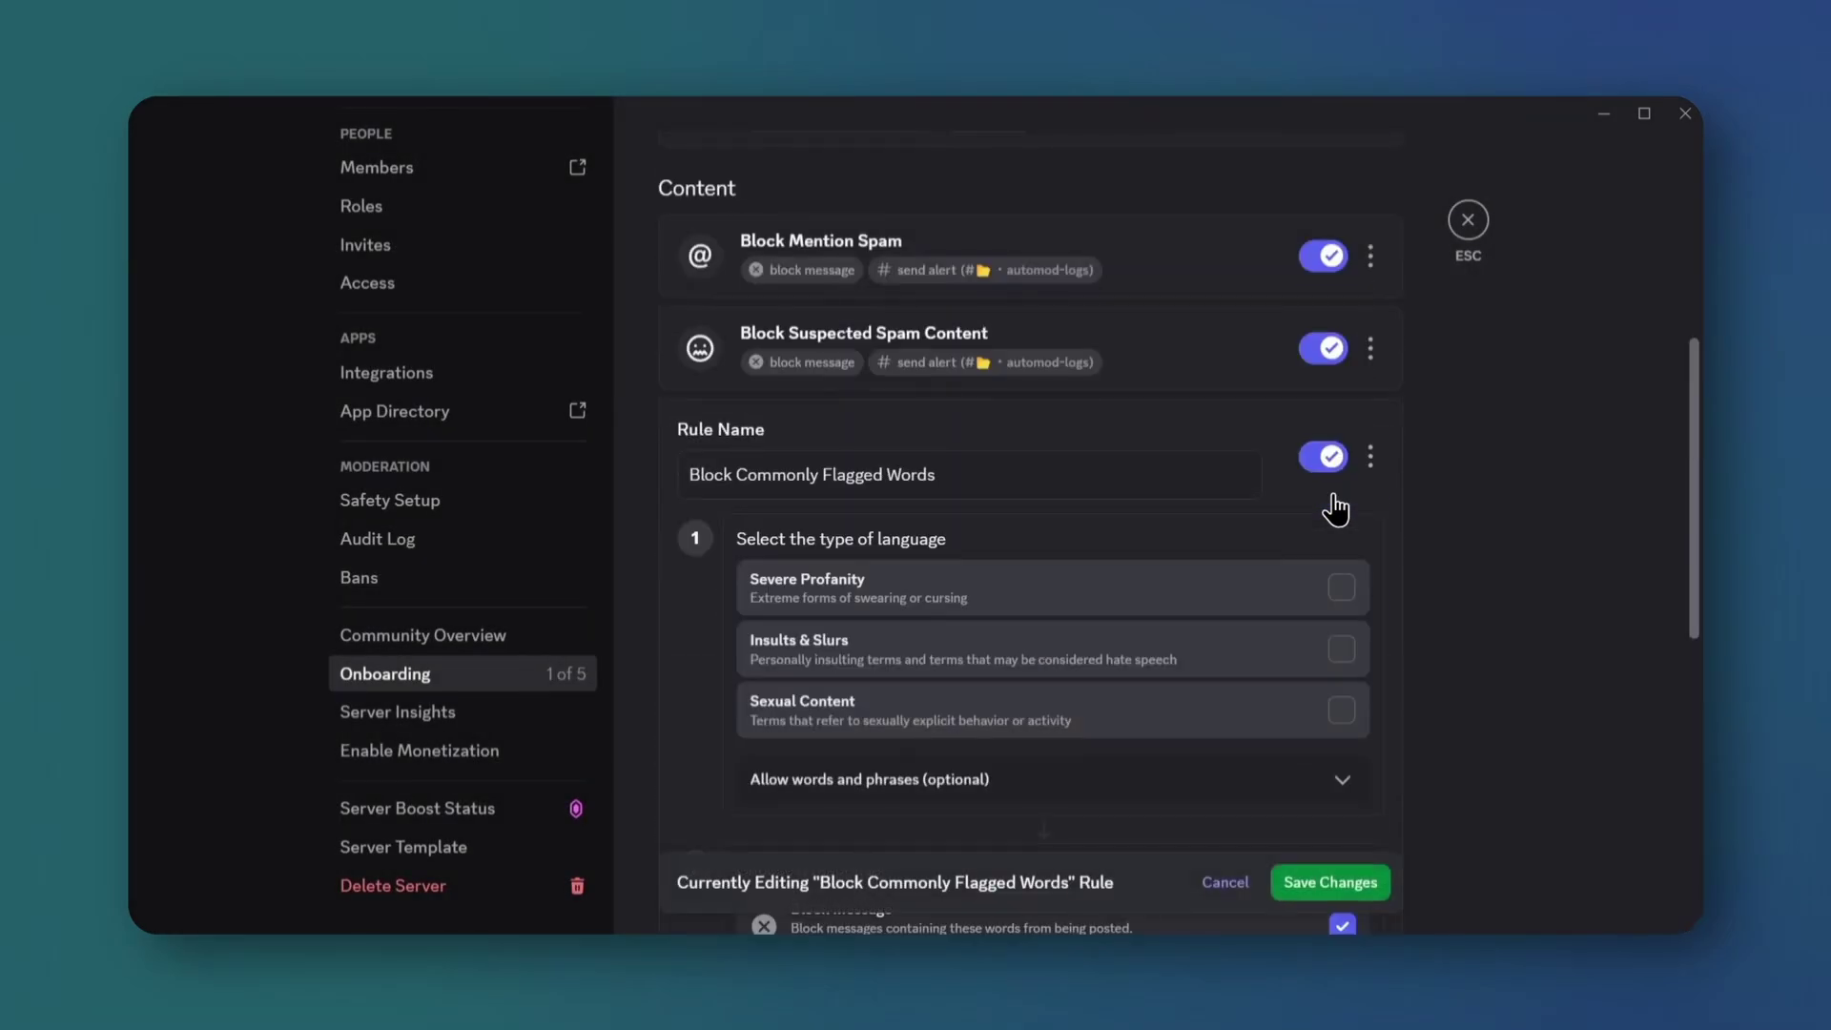
pyautogui.click(1342, 587)
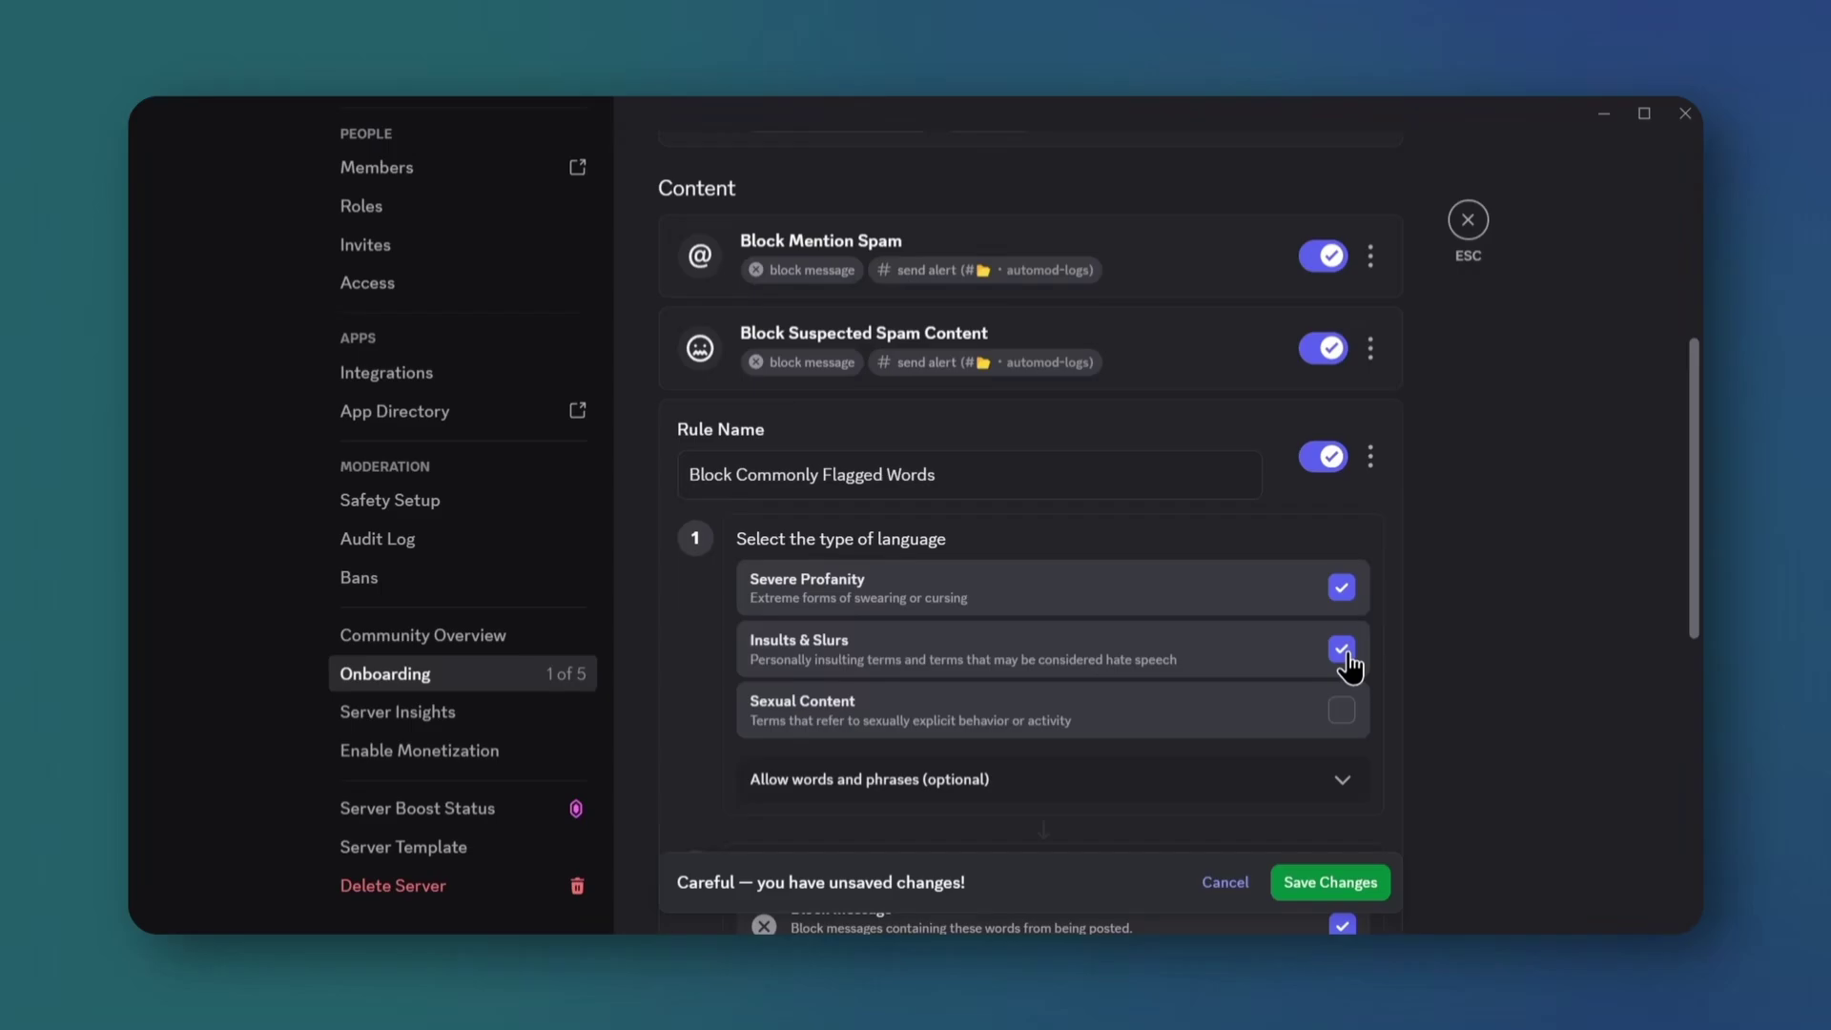
pyautogui.click(1343, 711)
# - Have the Block Commonly Flagged Words rule send alerts to the automod-logs channel and save it
pyautogui.scroll(-3, 1348, 726)
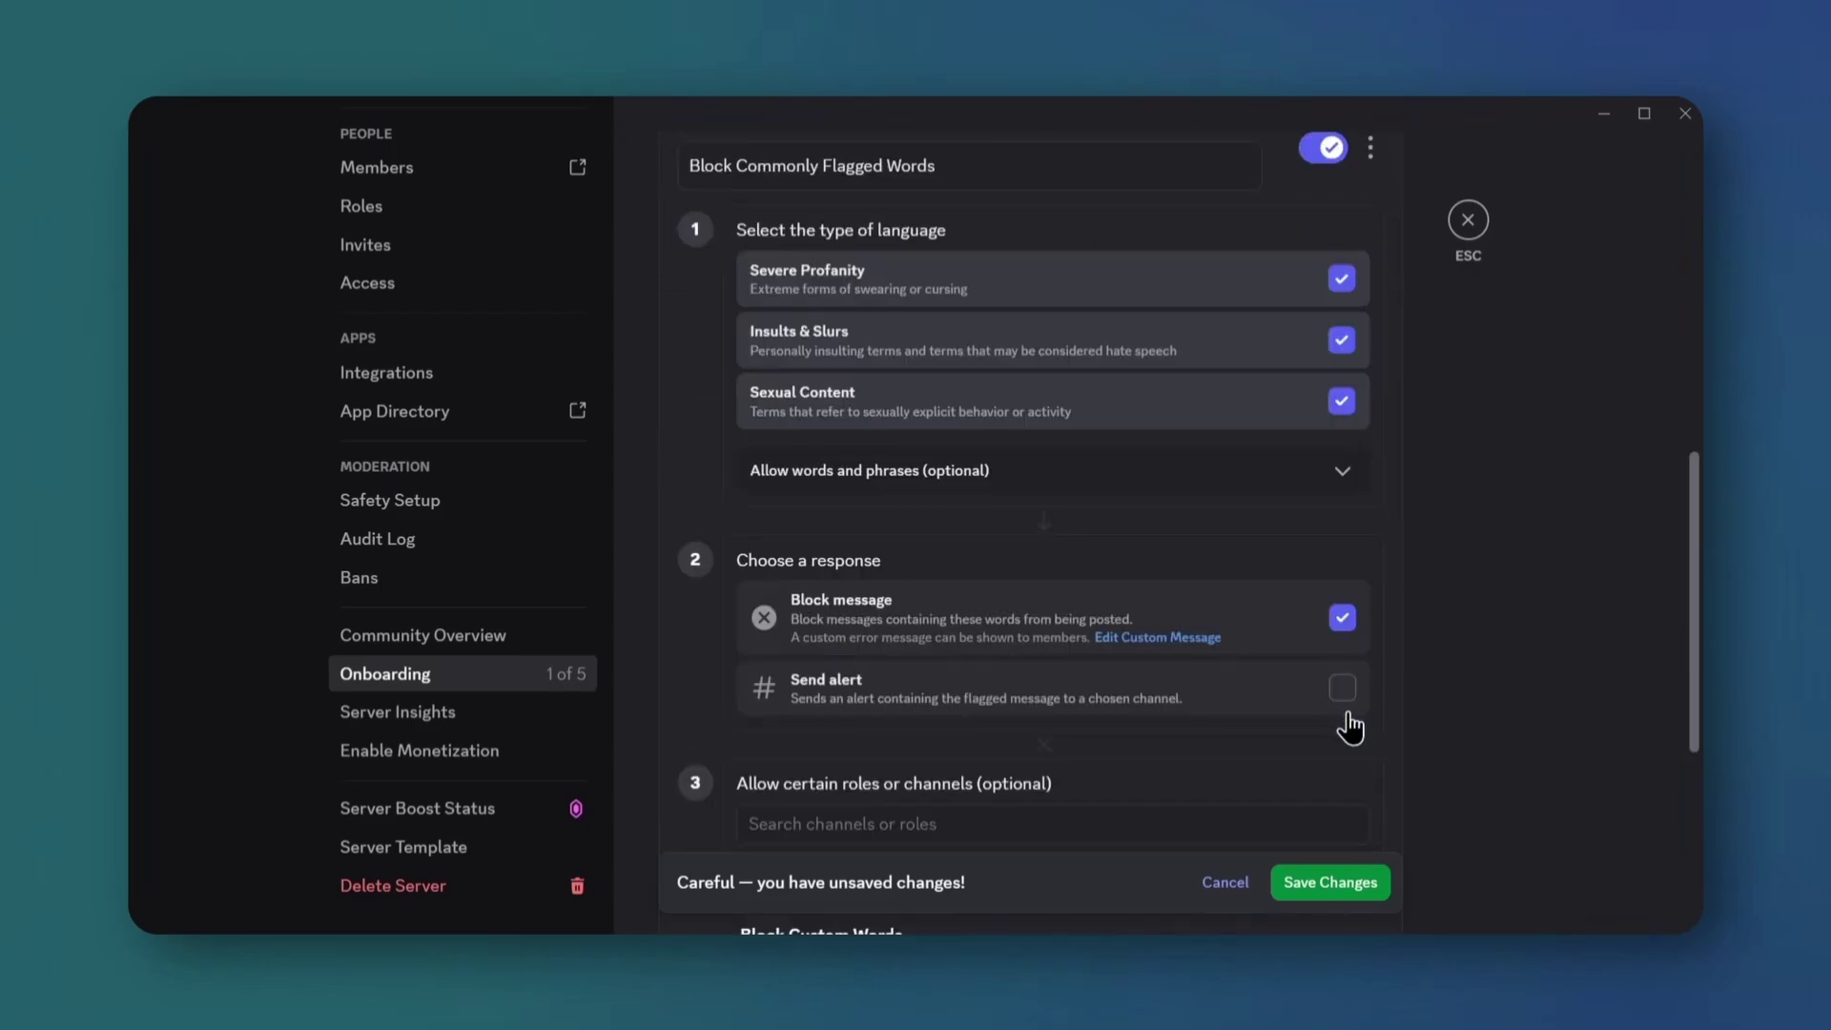
pyautogui.click(1344, 694)
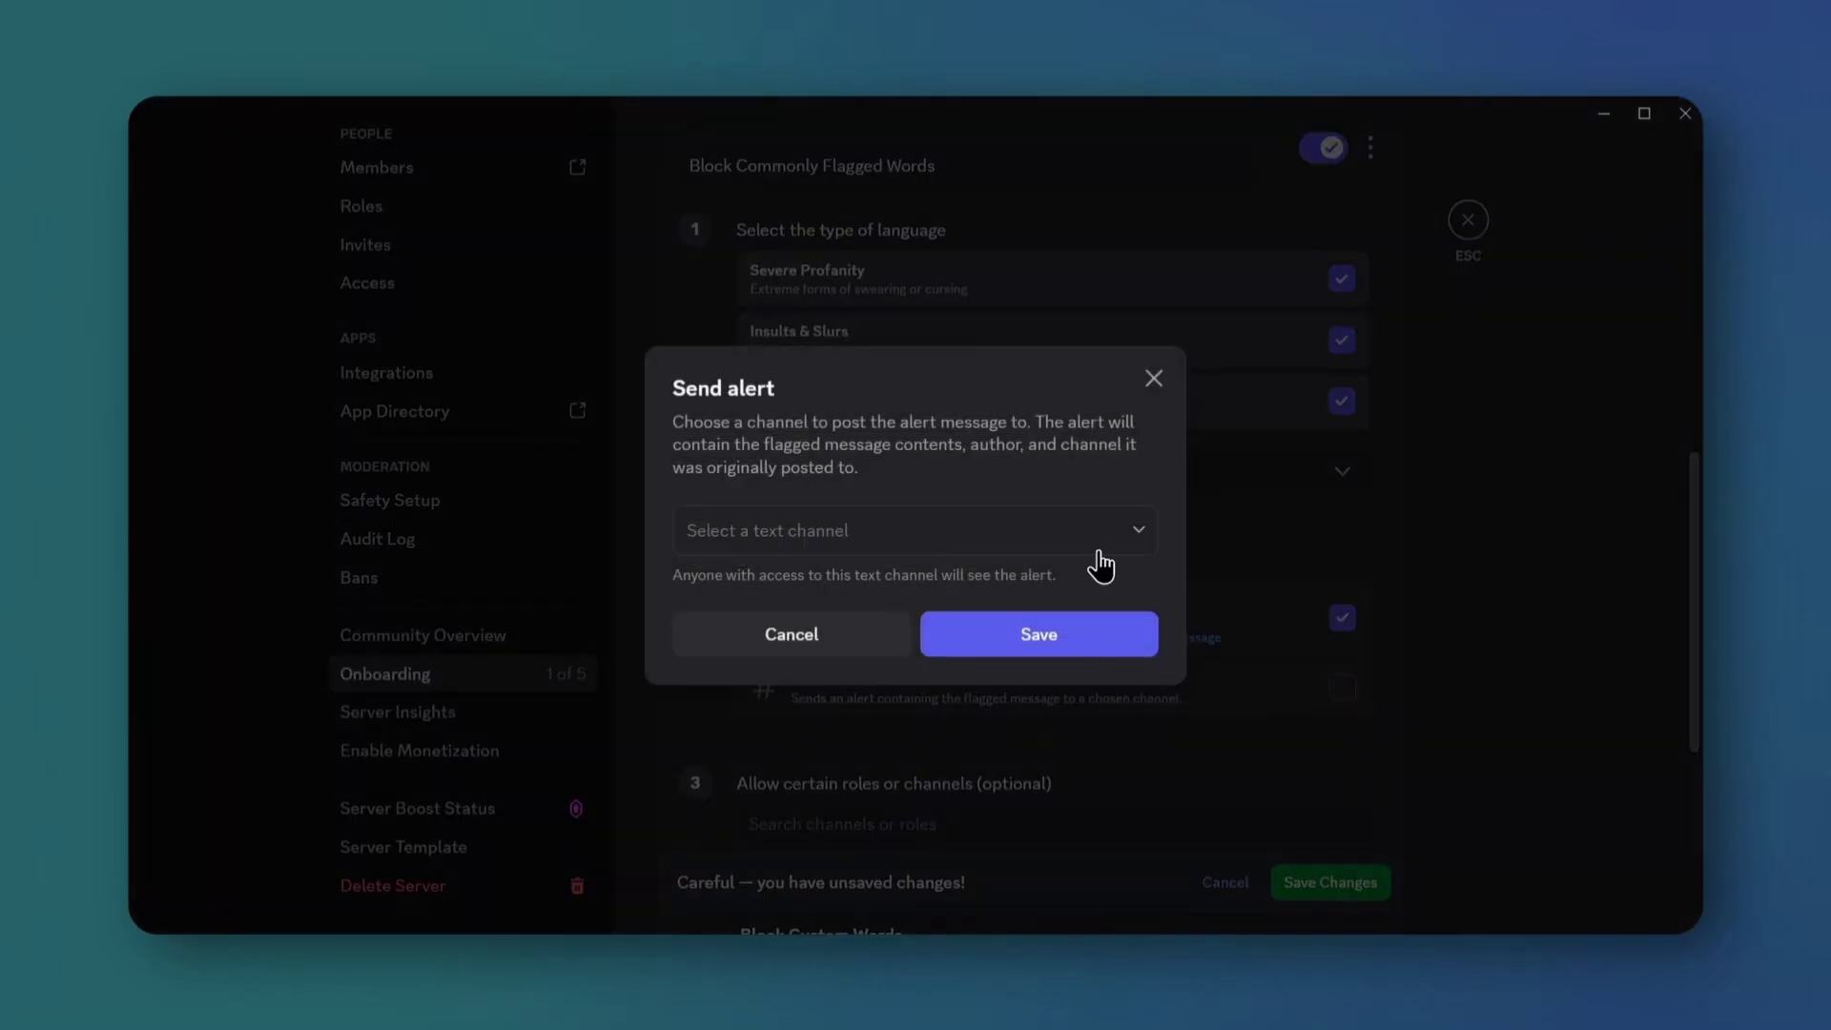
pyautogui.click(1087, 527)
pyautogui.scroll(-8, 923, 731)
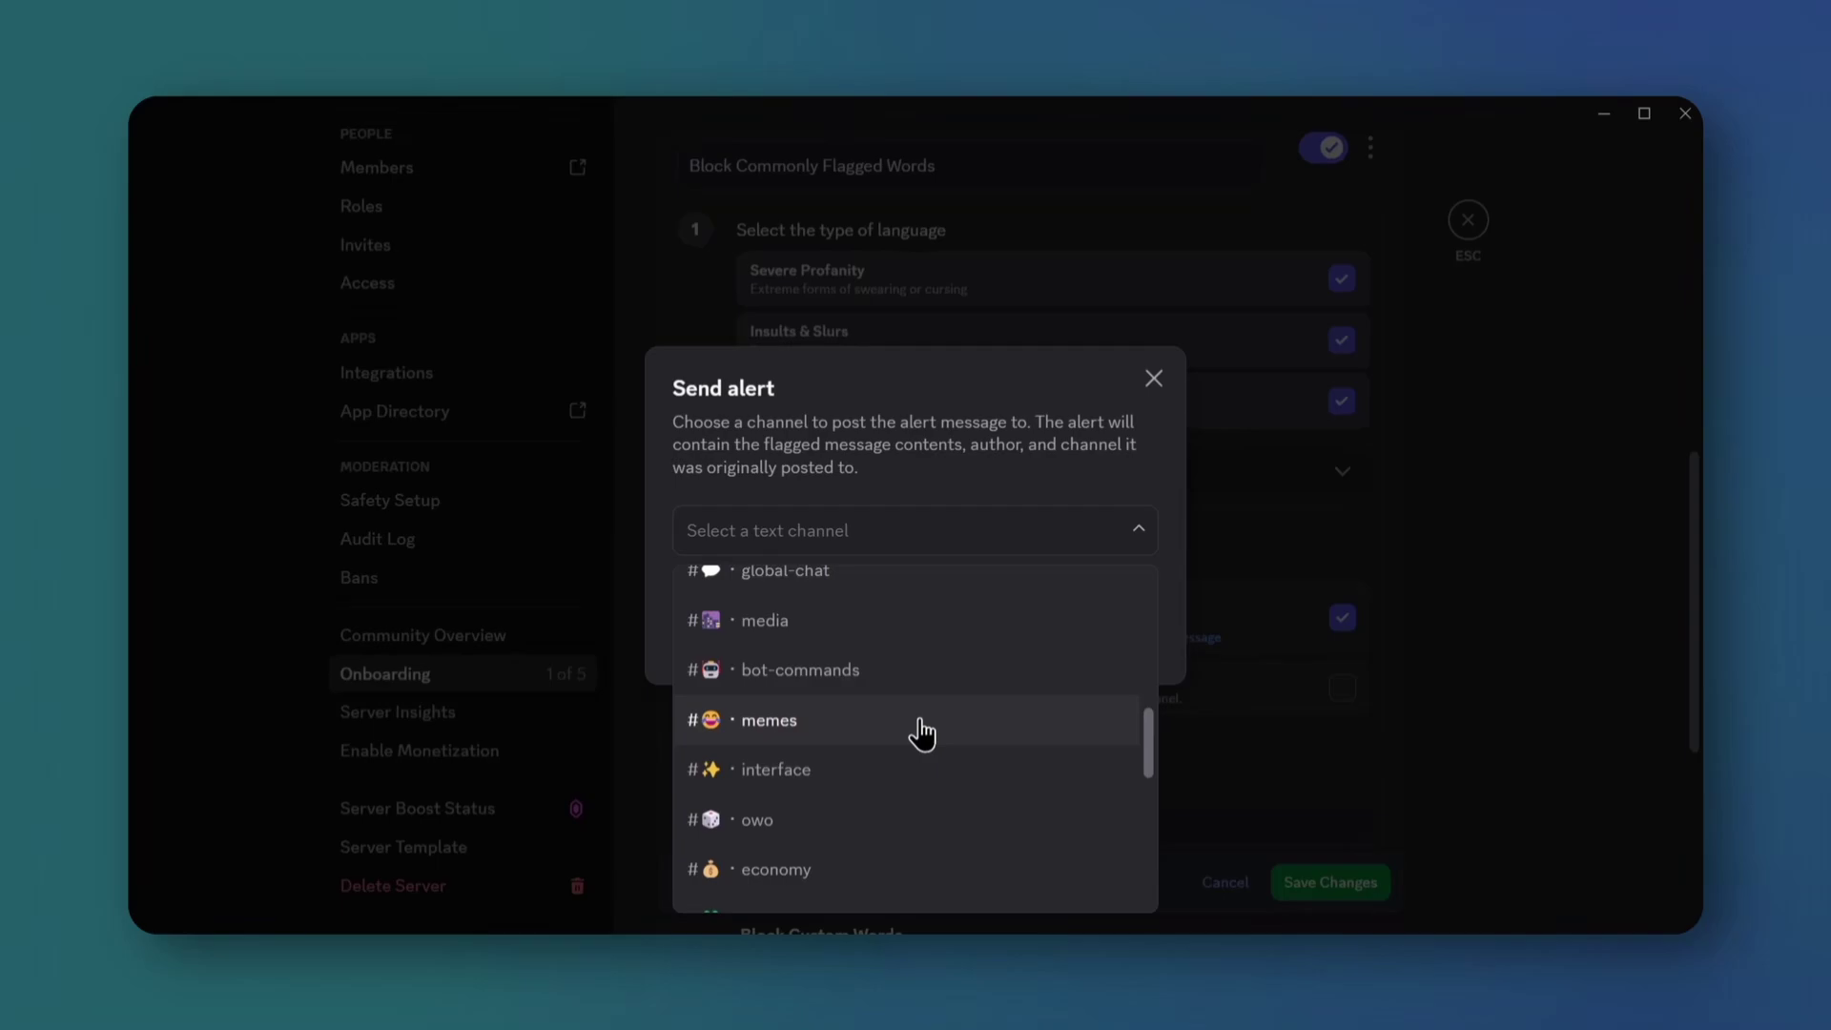
pyautogui.click(841, 837)
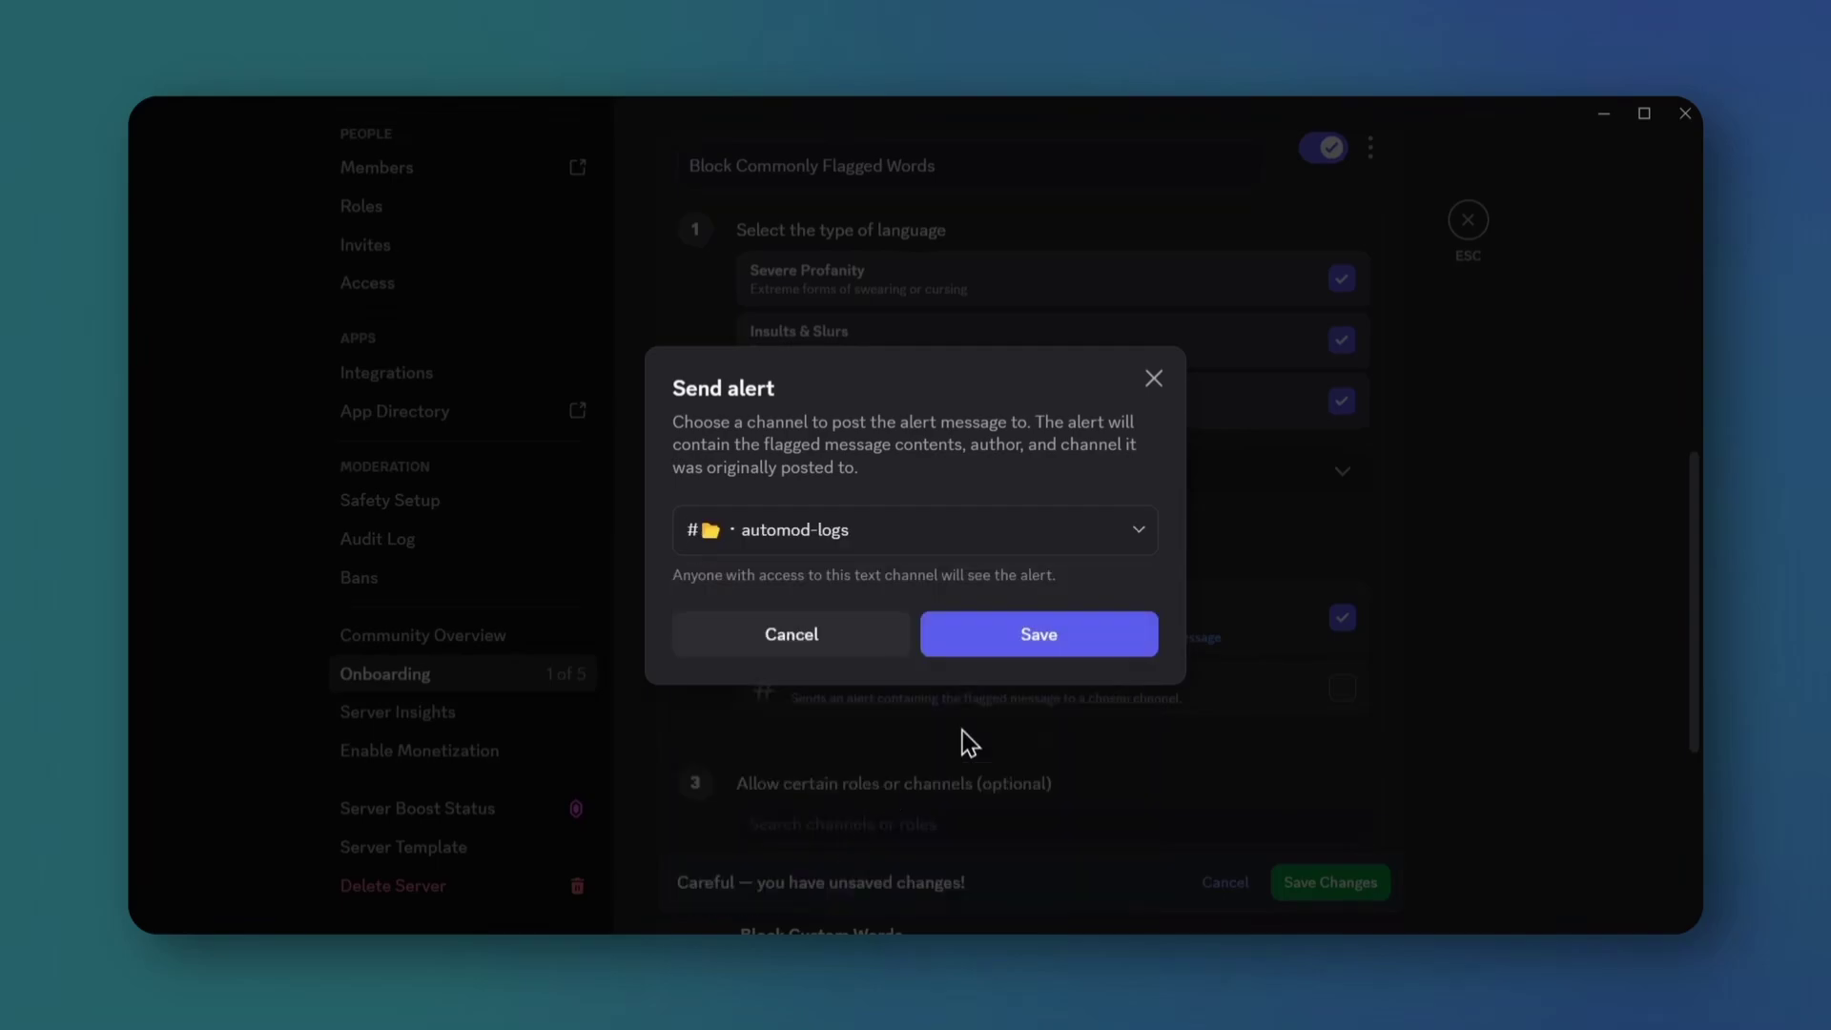
pyautogui.click(1040, 634)
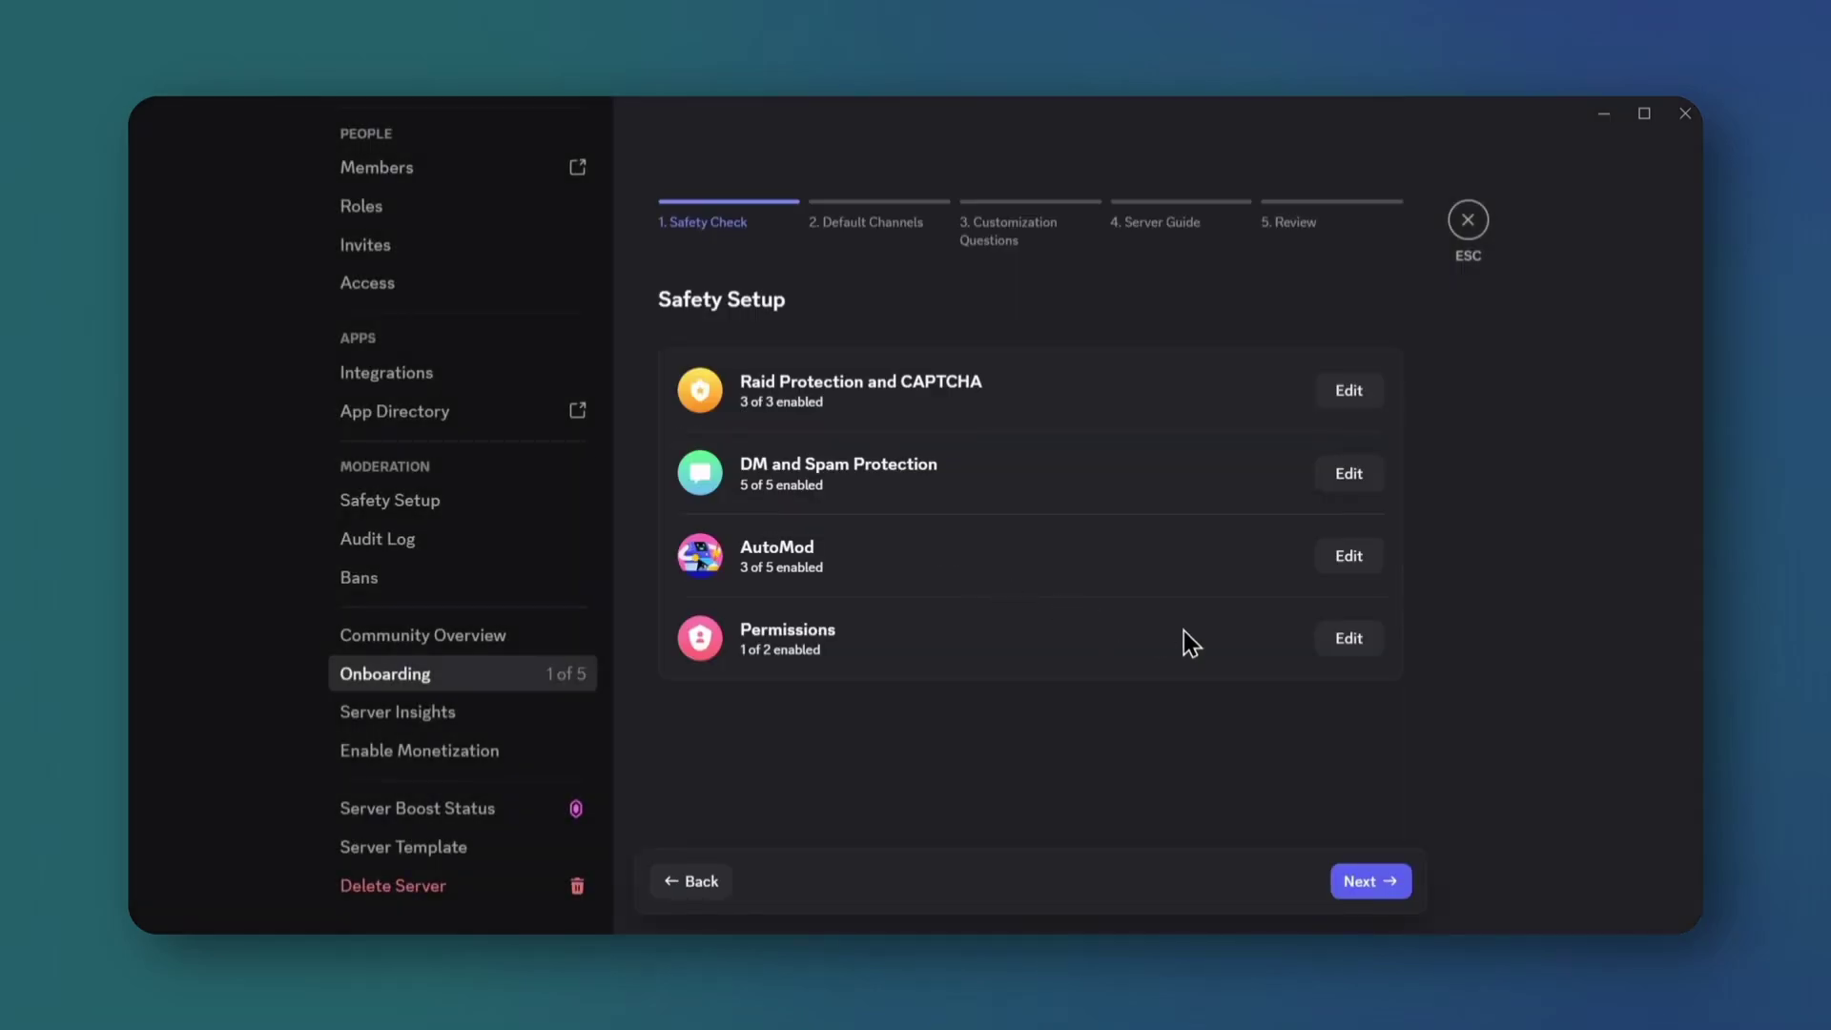
# - Try to require 2FA for moderator actions in the Permissions safety settings
pyautogui.click(1350, 642)
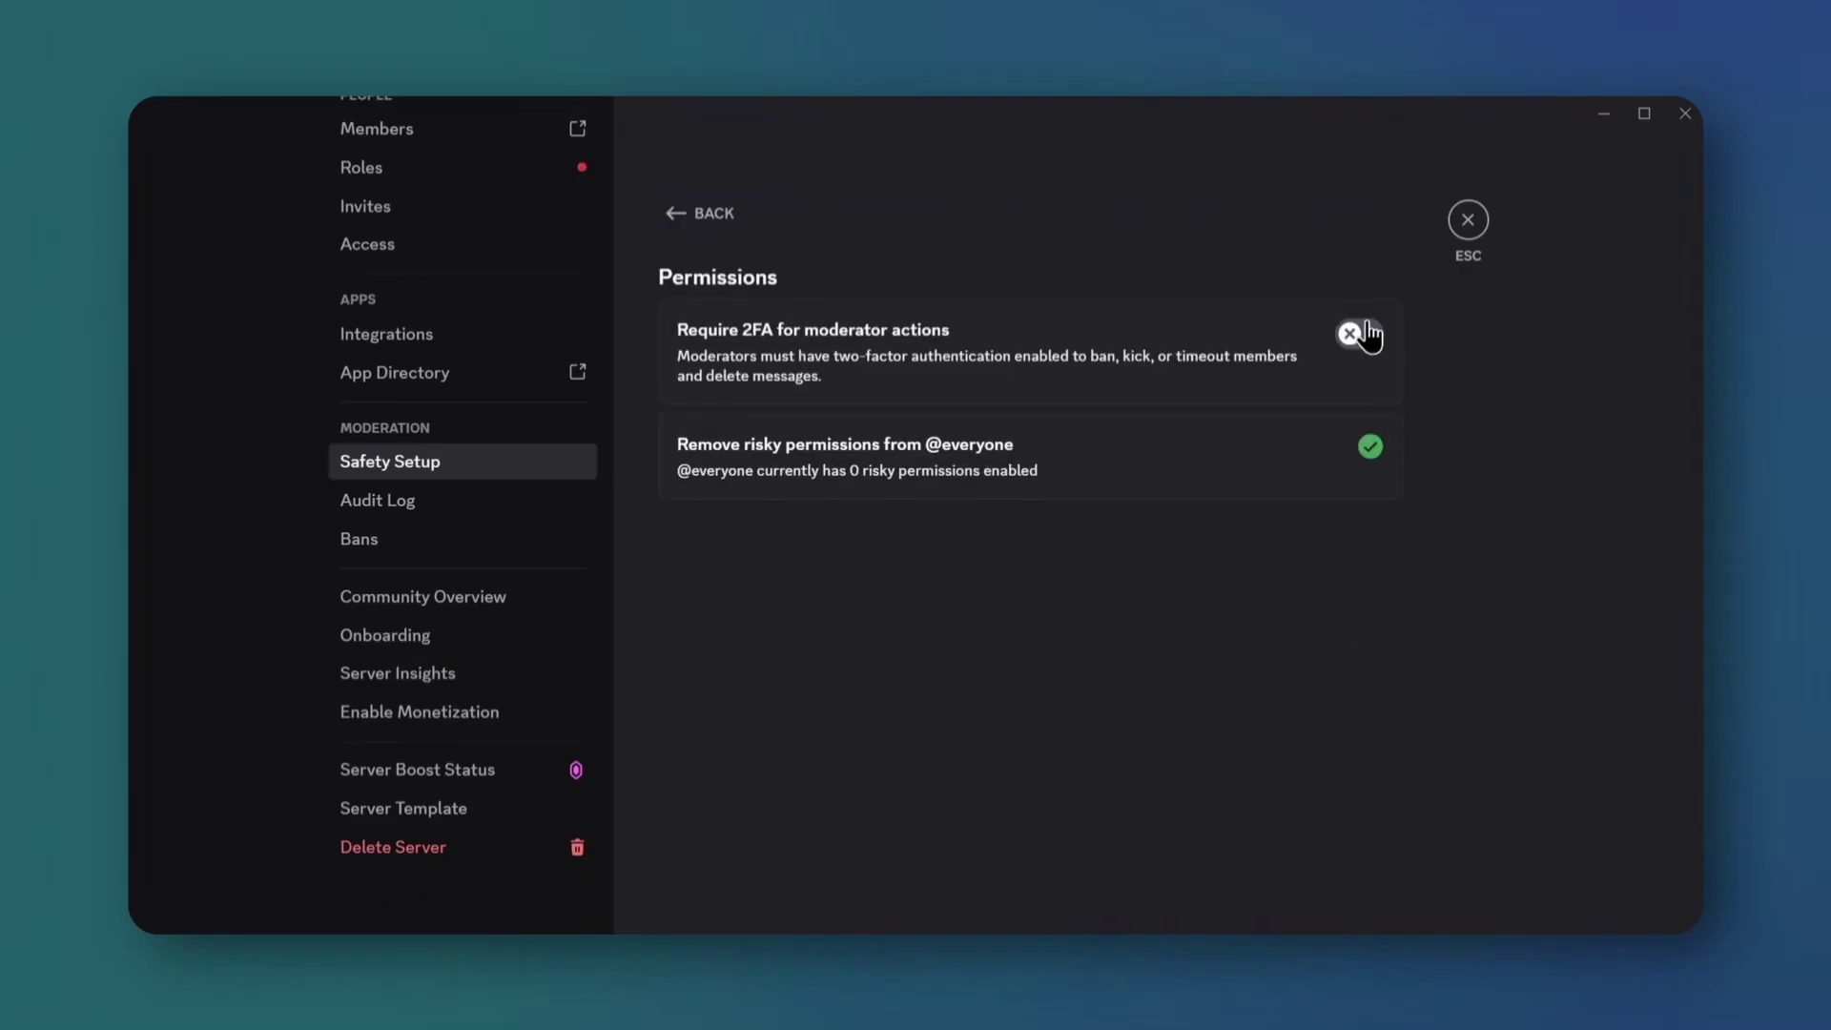
pyautogui.click(1355, 336)
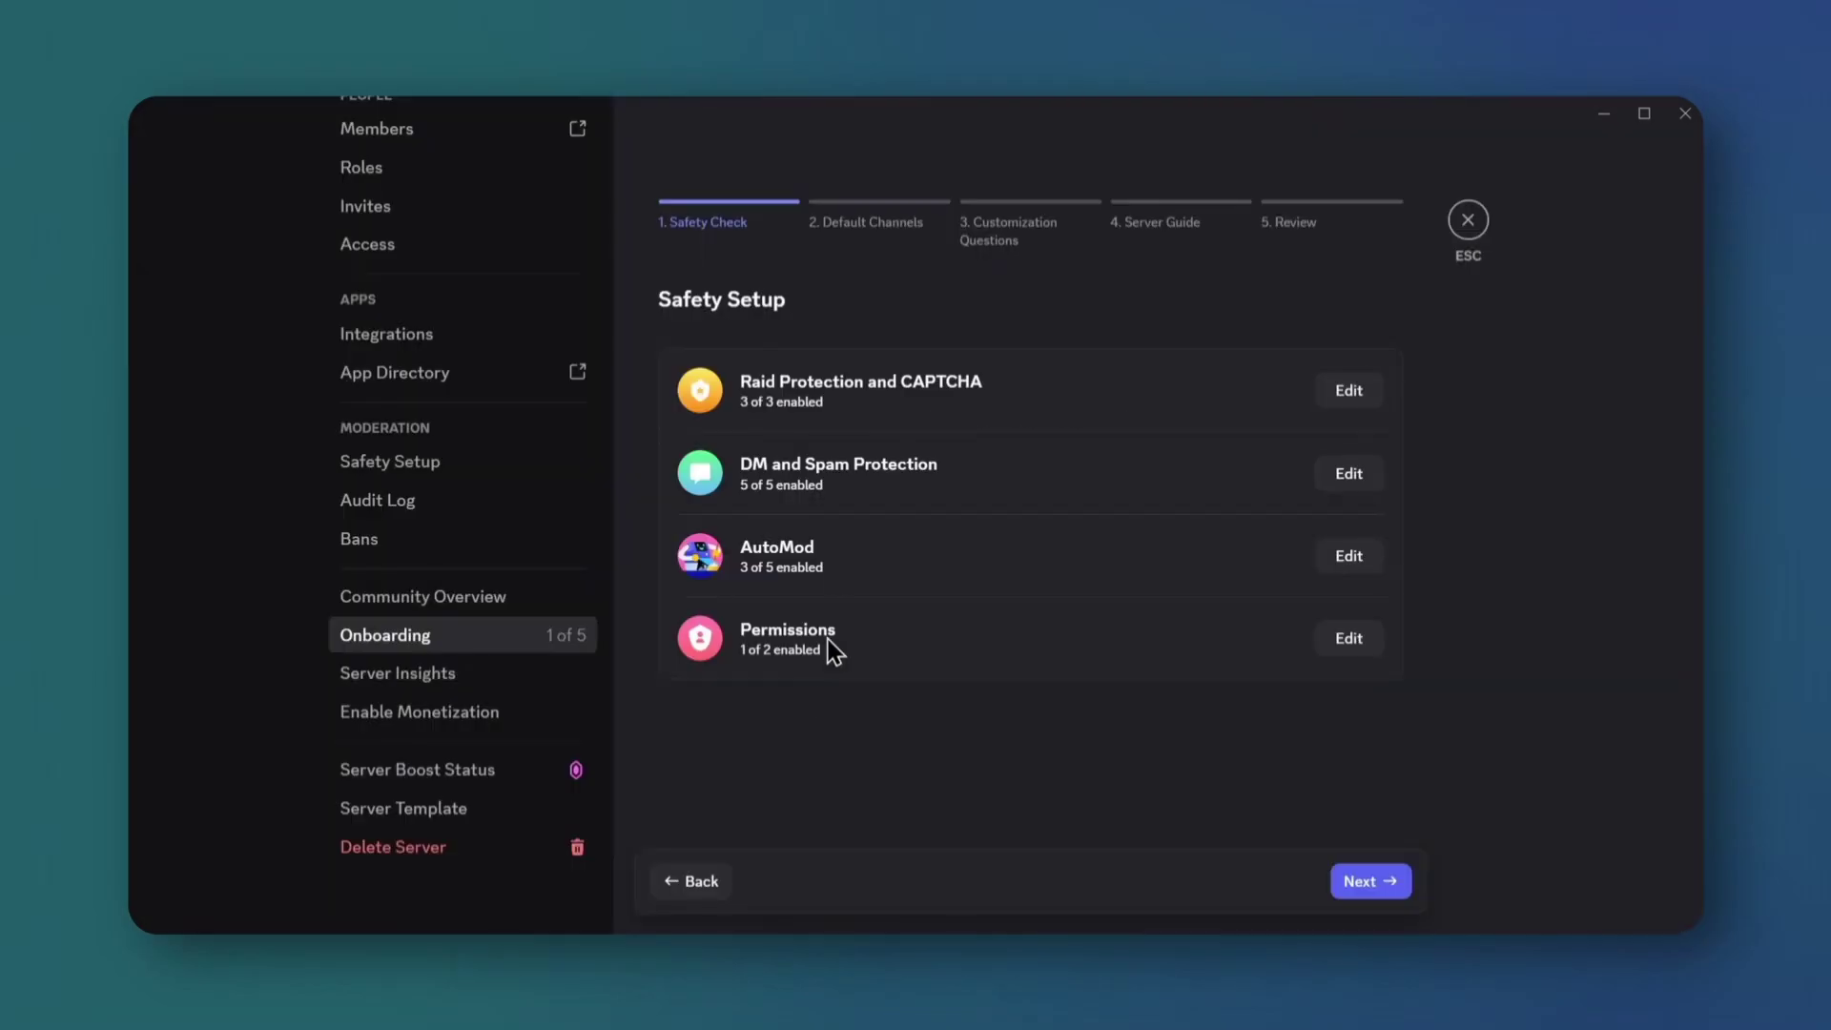
# - Choose the onboarding default channels by whole category, including Member Stats and Spawn, and continue to Customization Questions
pyautogui.click(869, 218)
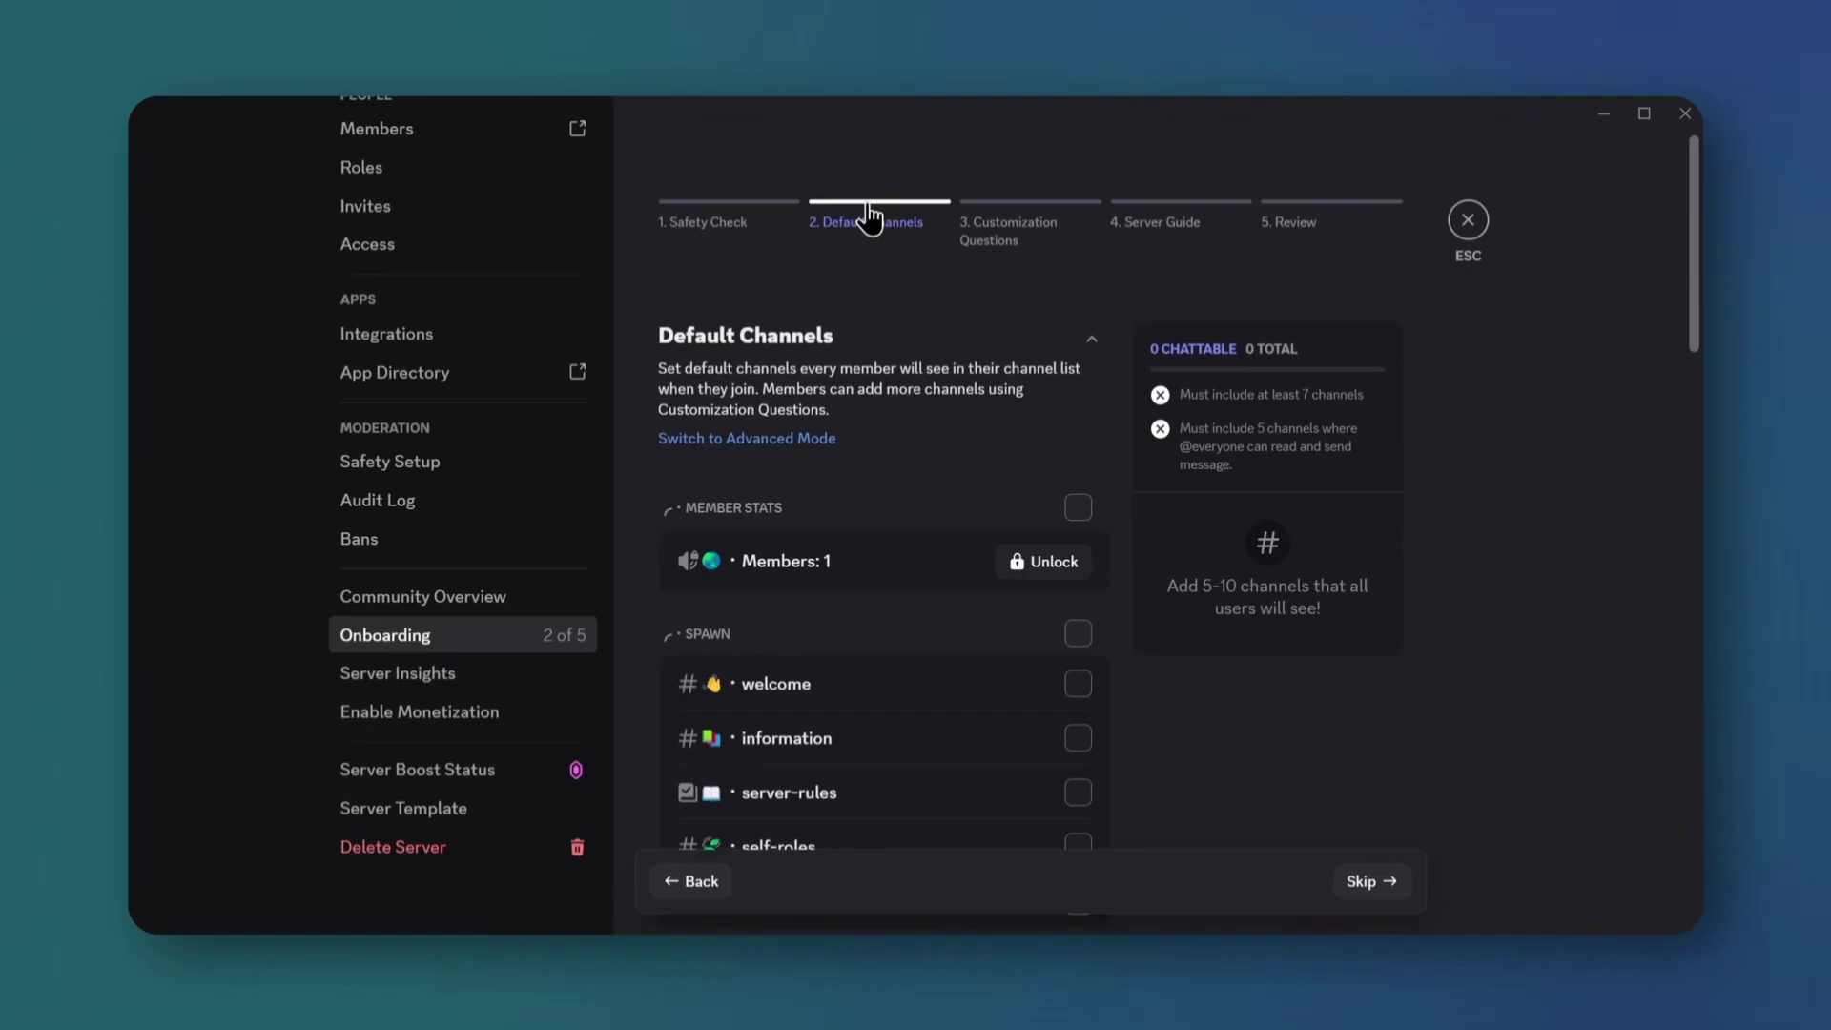
pyautogui.scroll(-3, 872, 224)
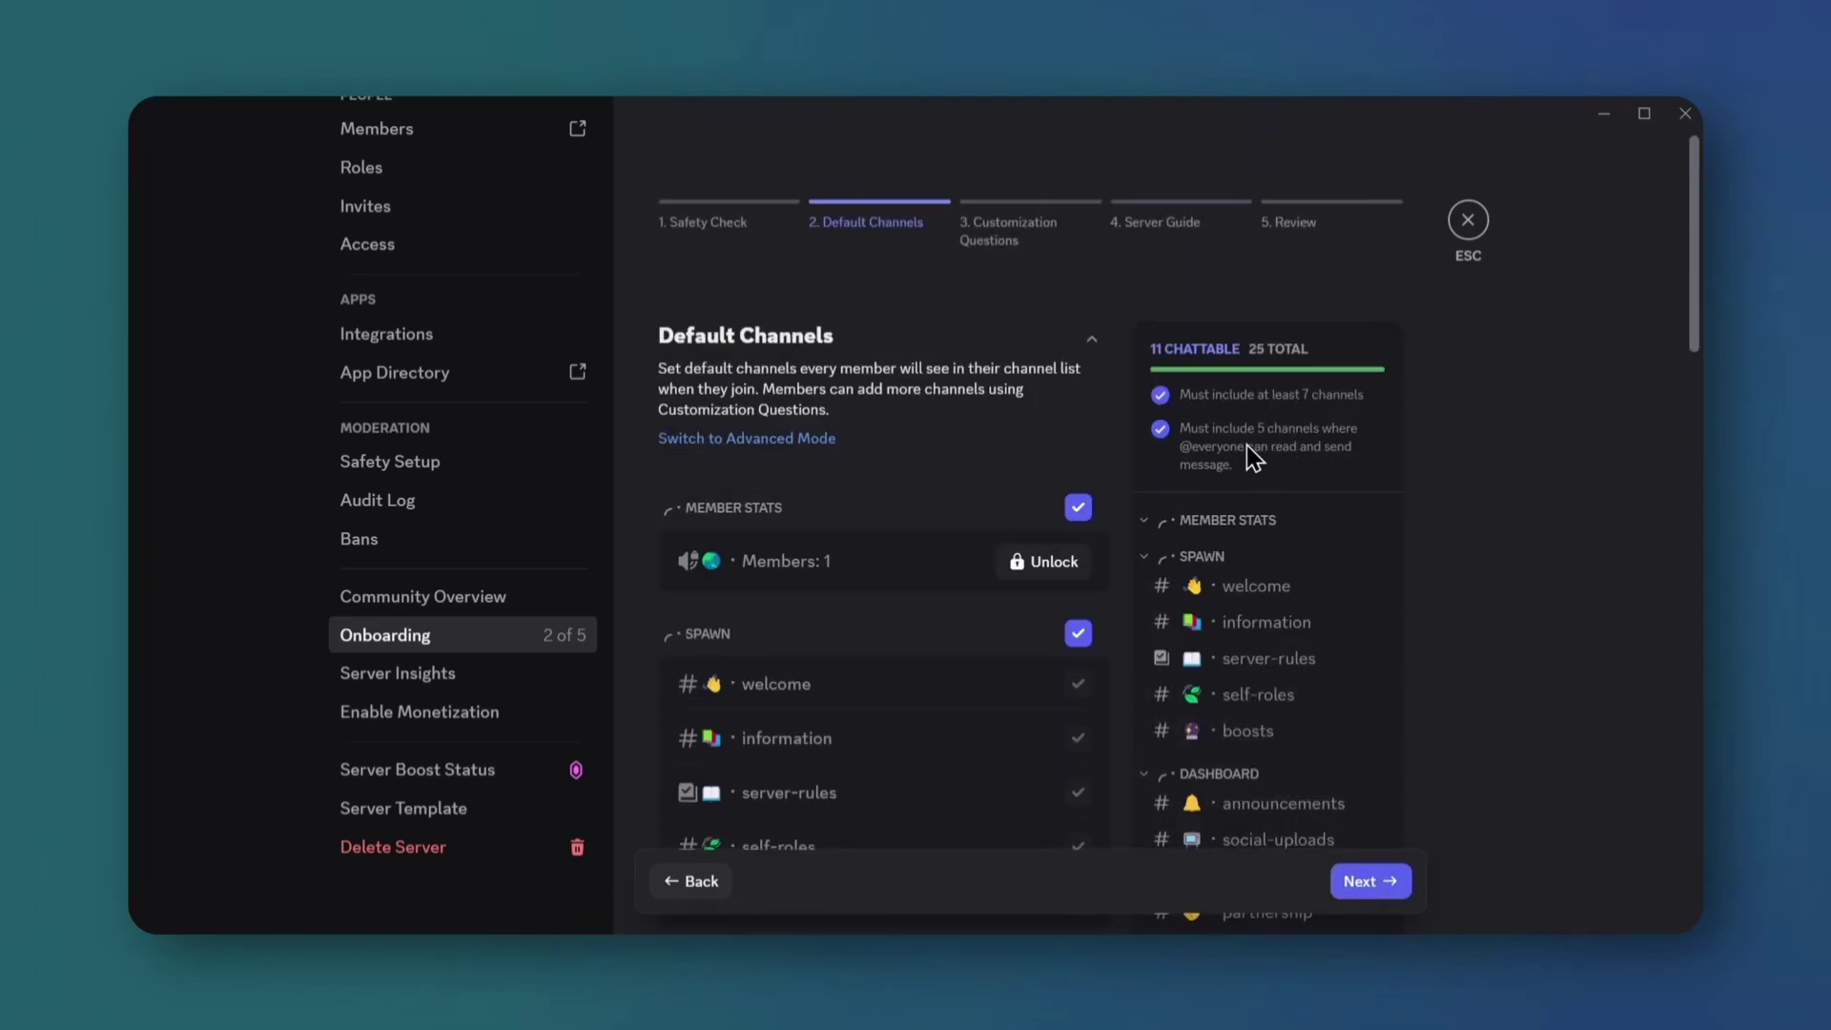
pyautogui.click(1389, 900)
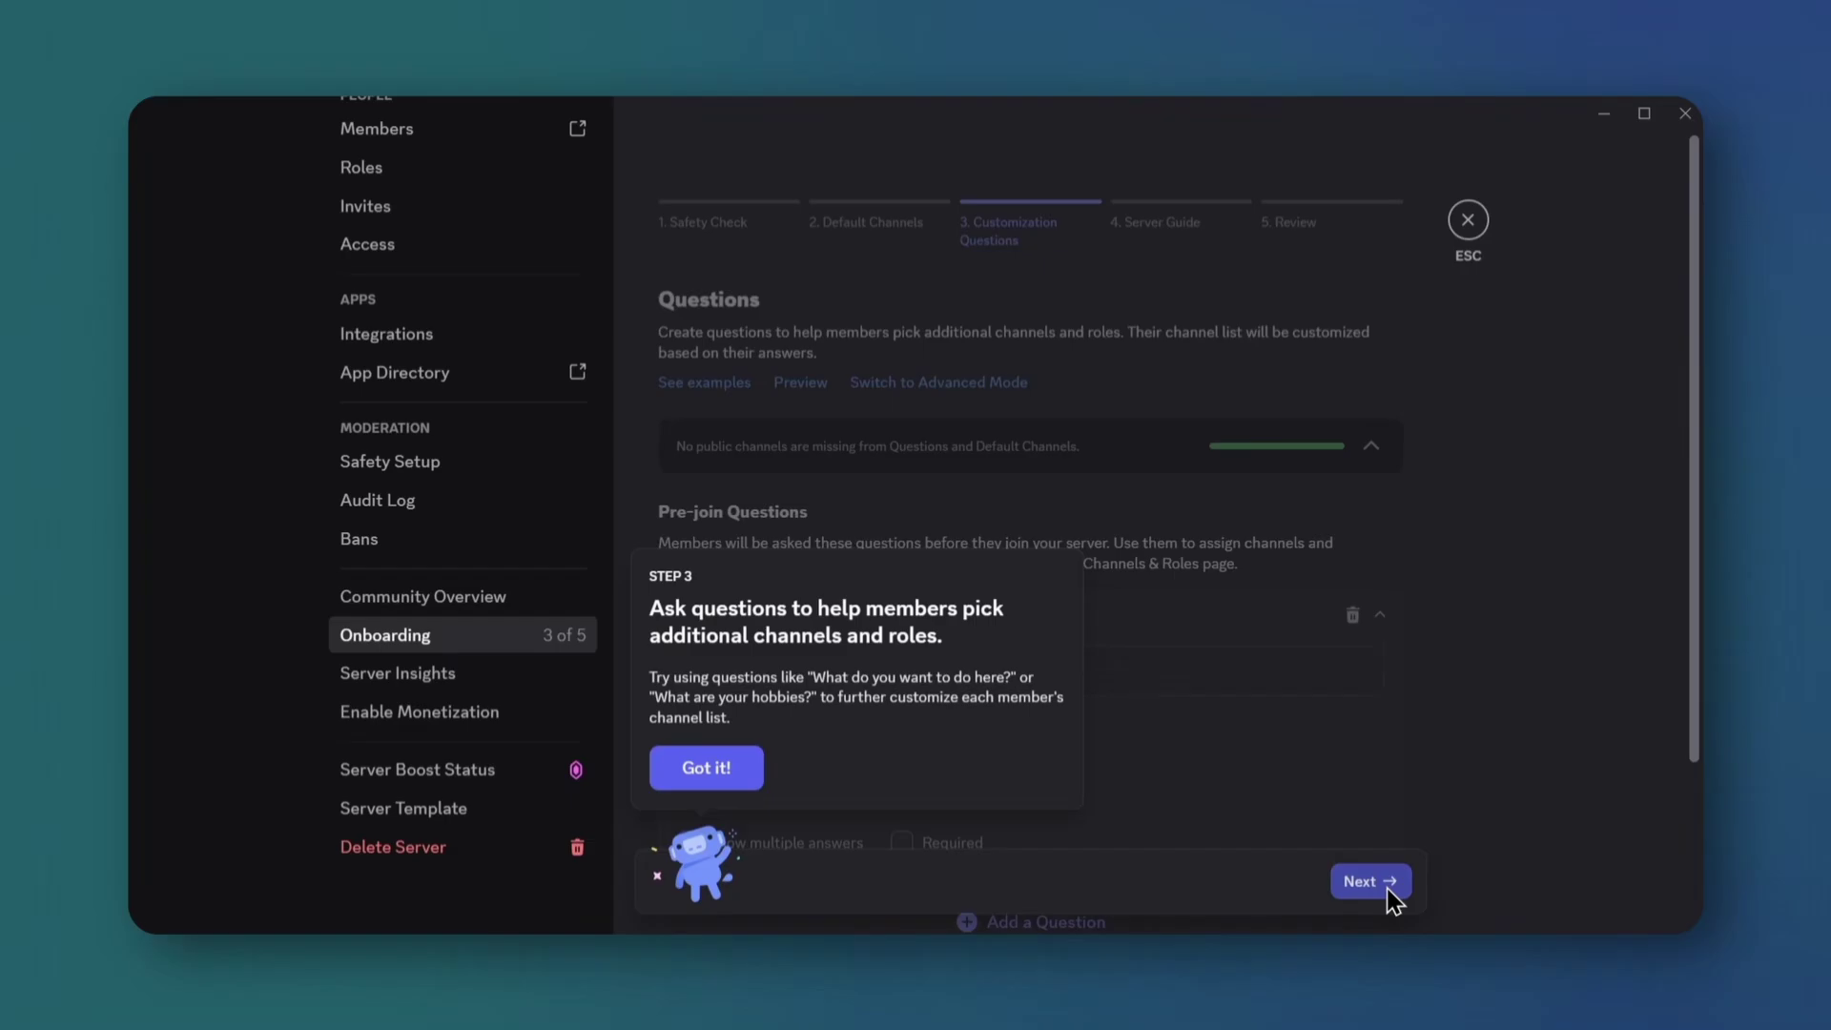
# - Enter "Click to claim your verified role!" as the first pre-join question
pyautogui.click(706, 768)
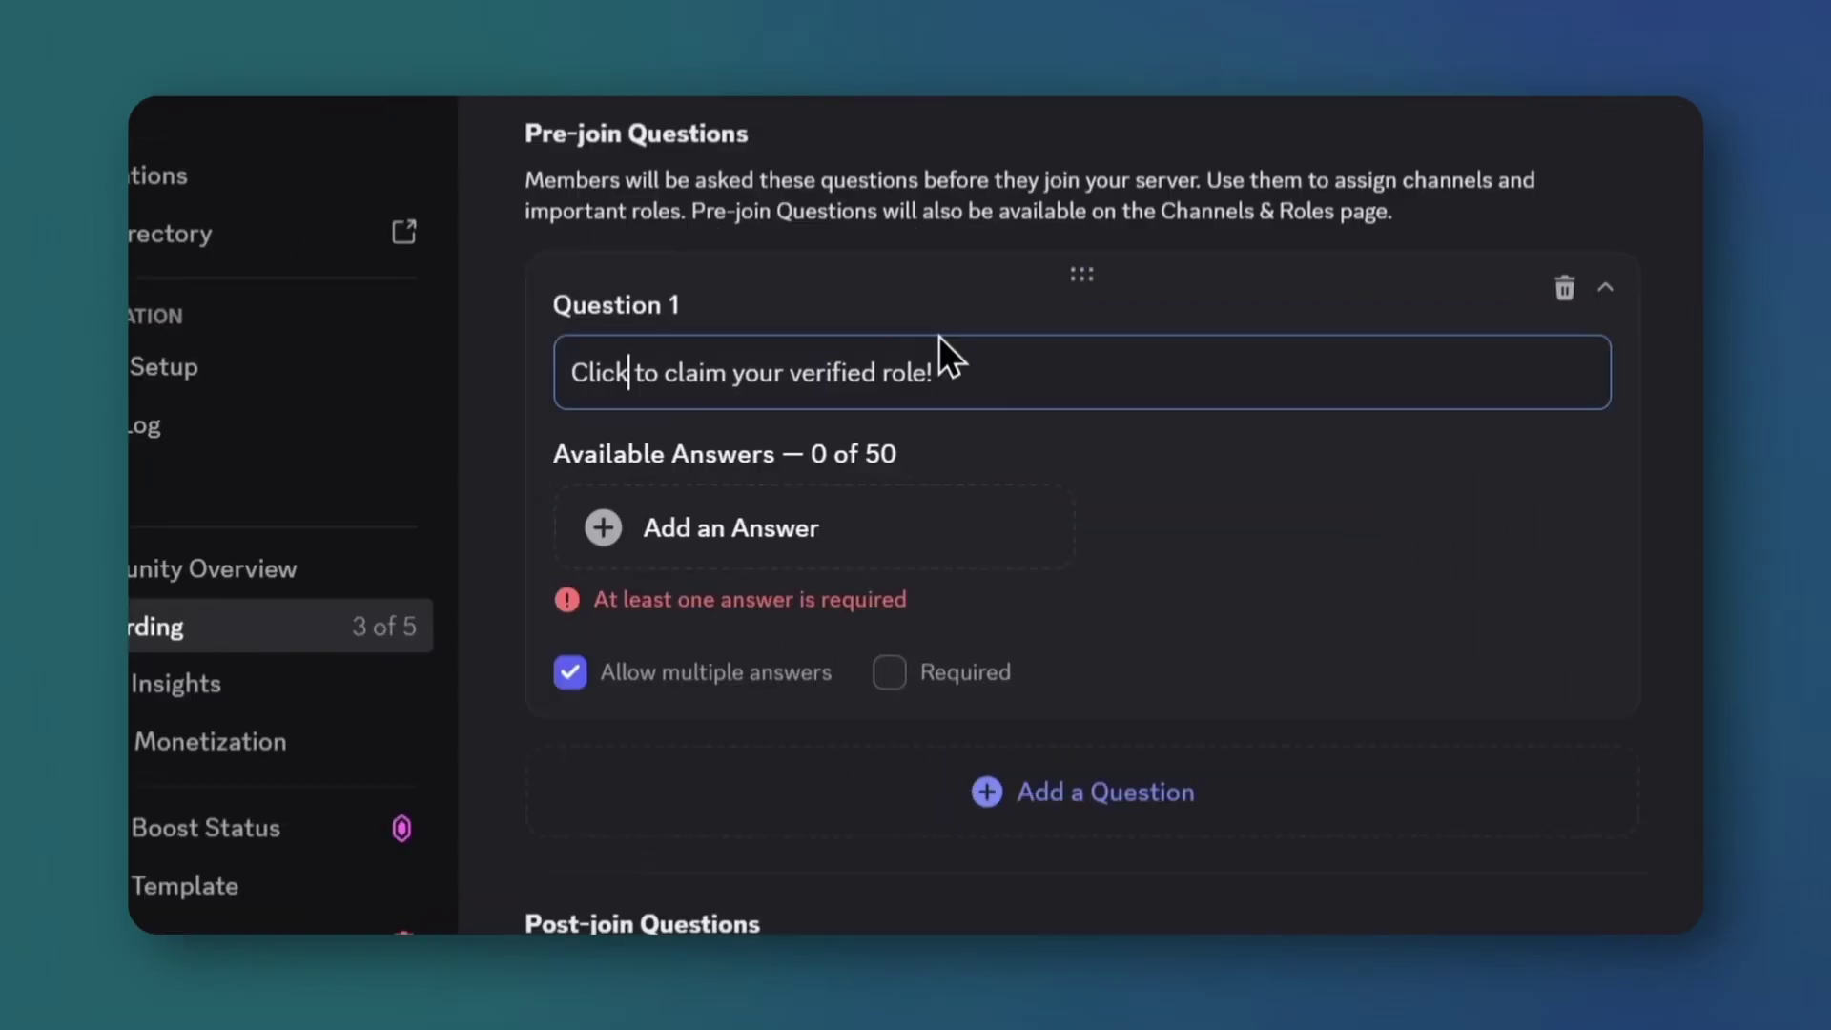
pyautogui.moveTo(944, 361); pyautogui.dragTo(465, 347)
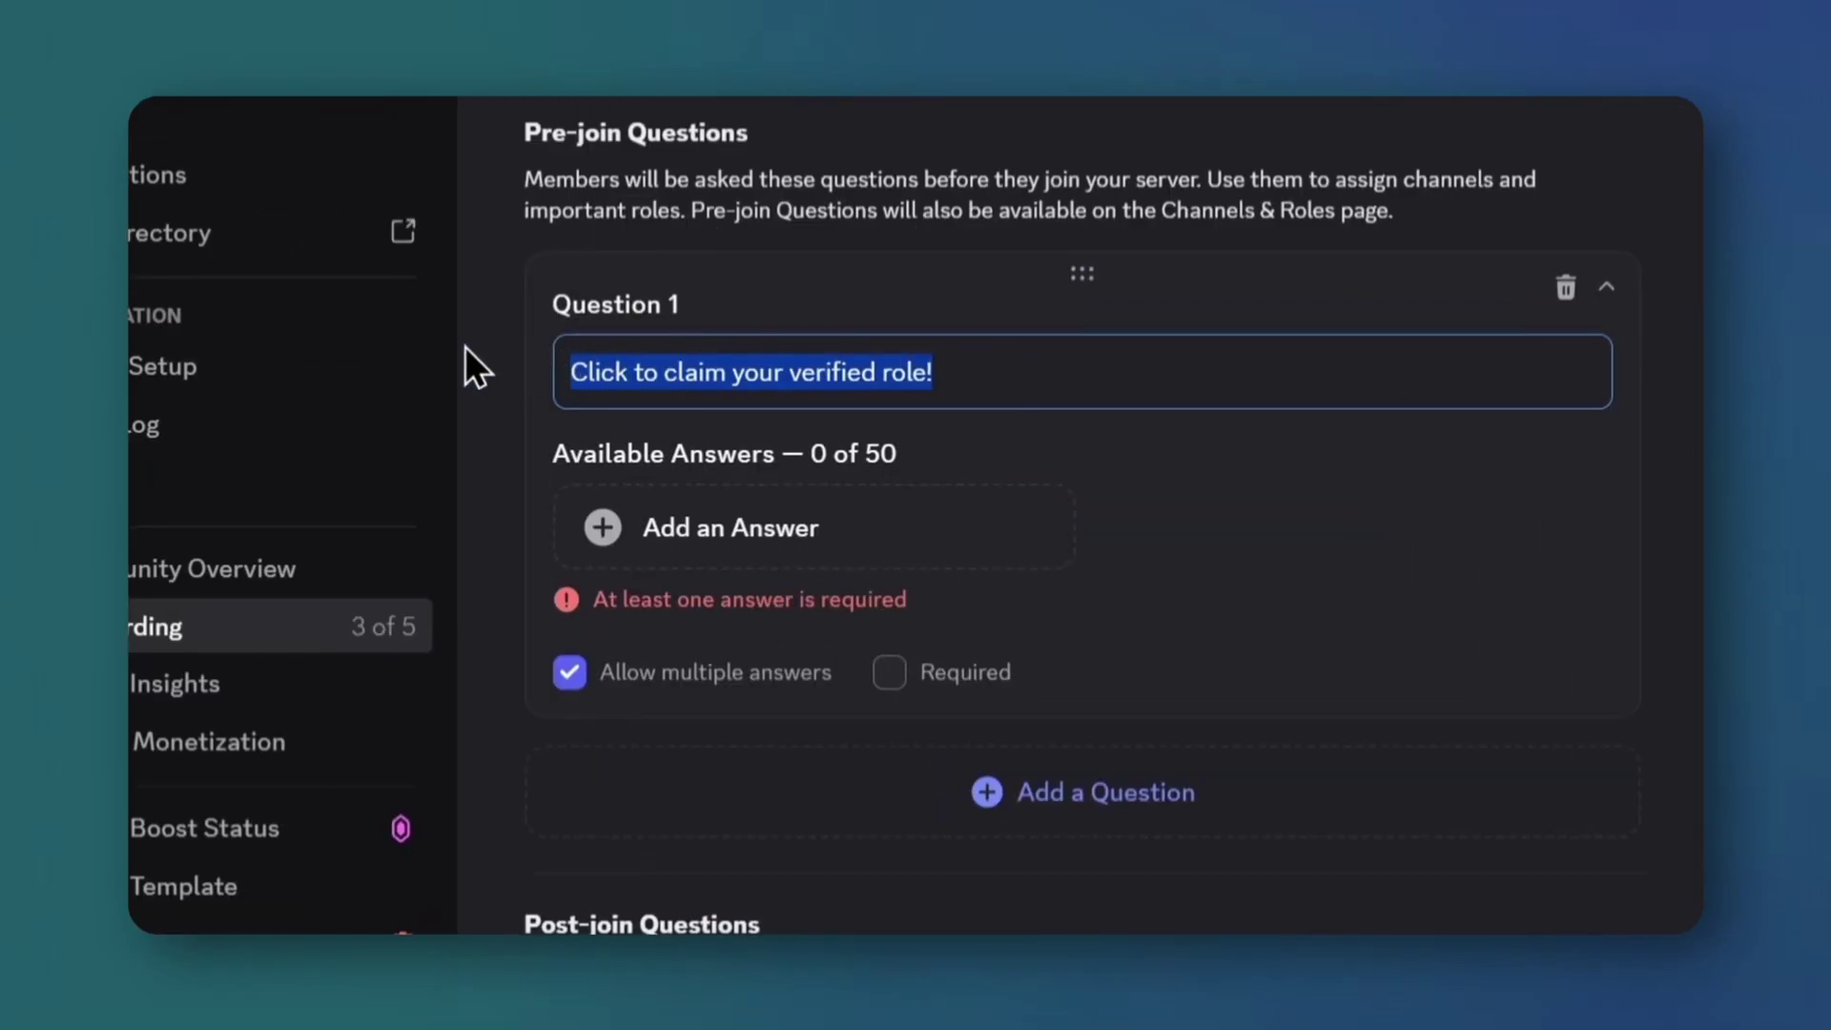
pyautogui.click(992, 341)
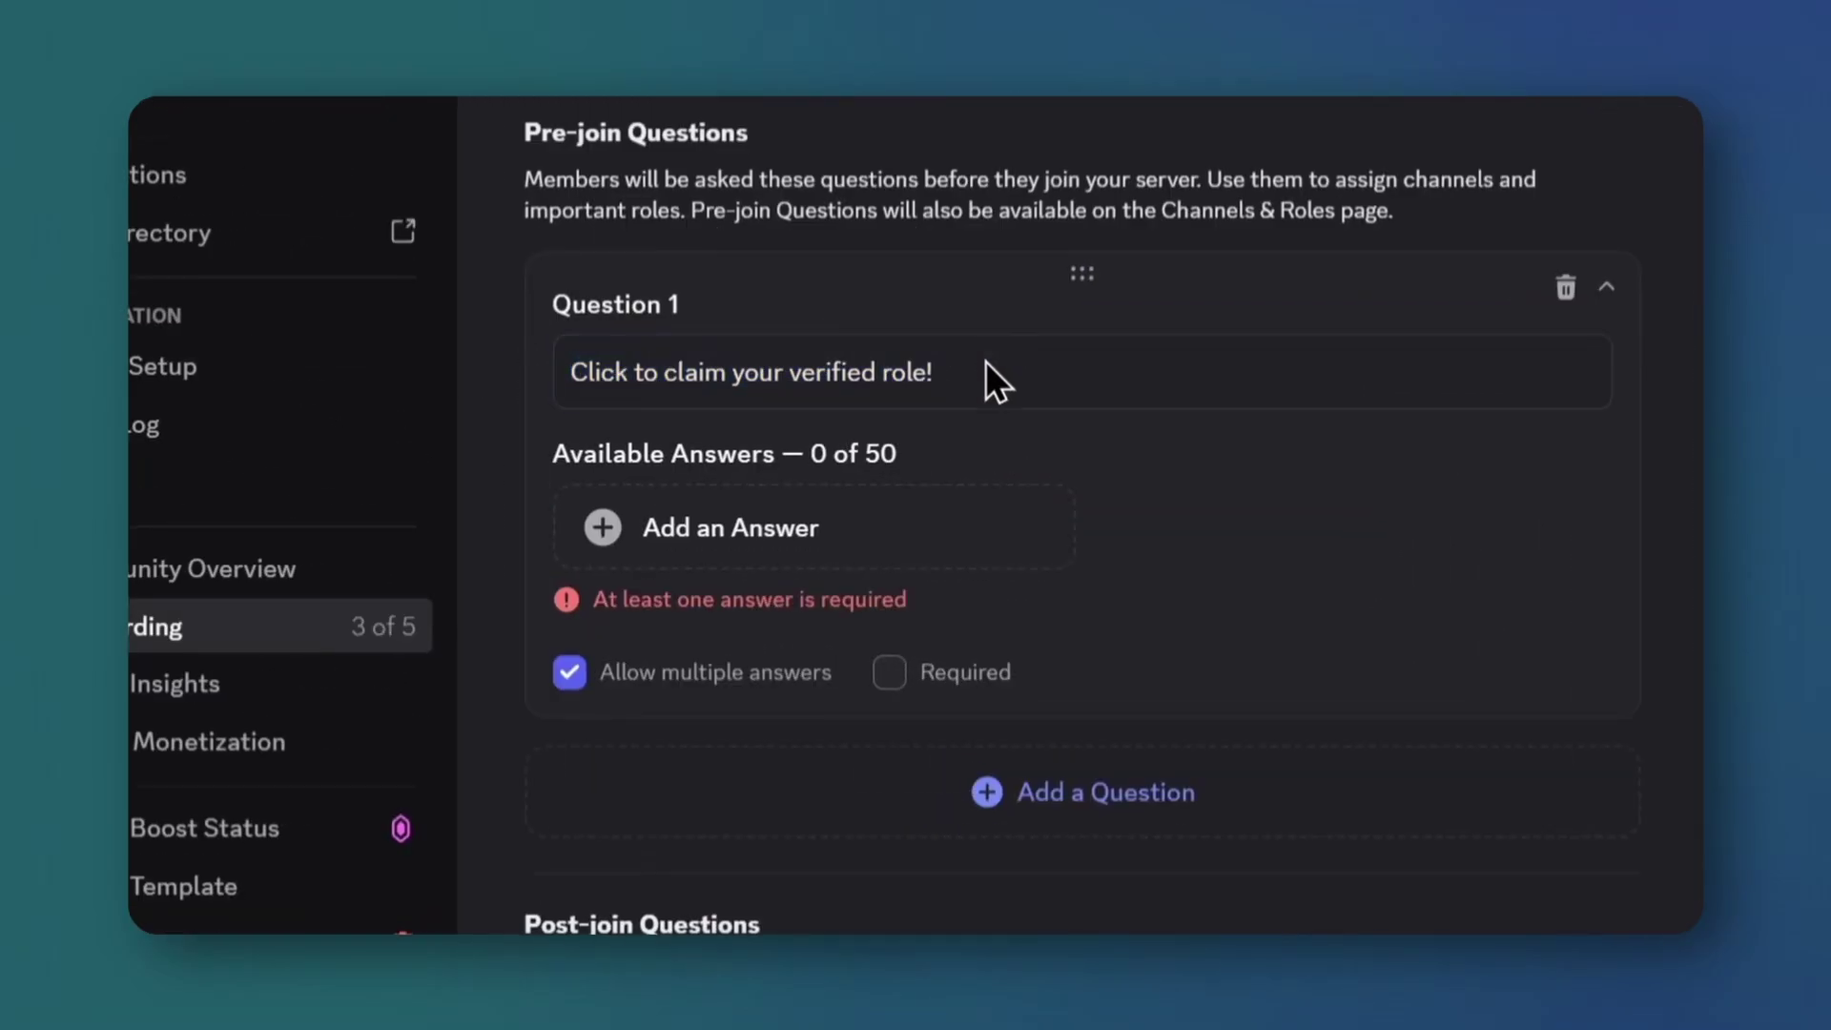
# - Add a "Verified" answer to Question 1 that assigns the Member role, with a green check mark emoji, and save it
pyautogui.click(830, 534)
pyautogui.write('Verified')
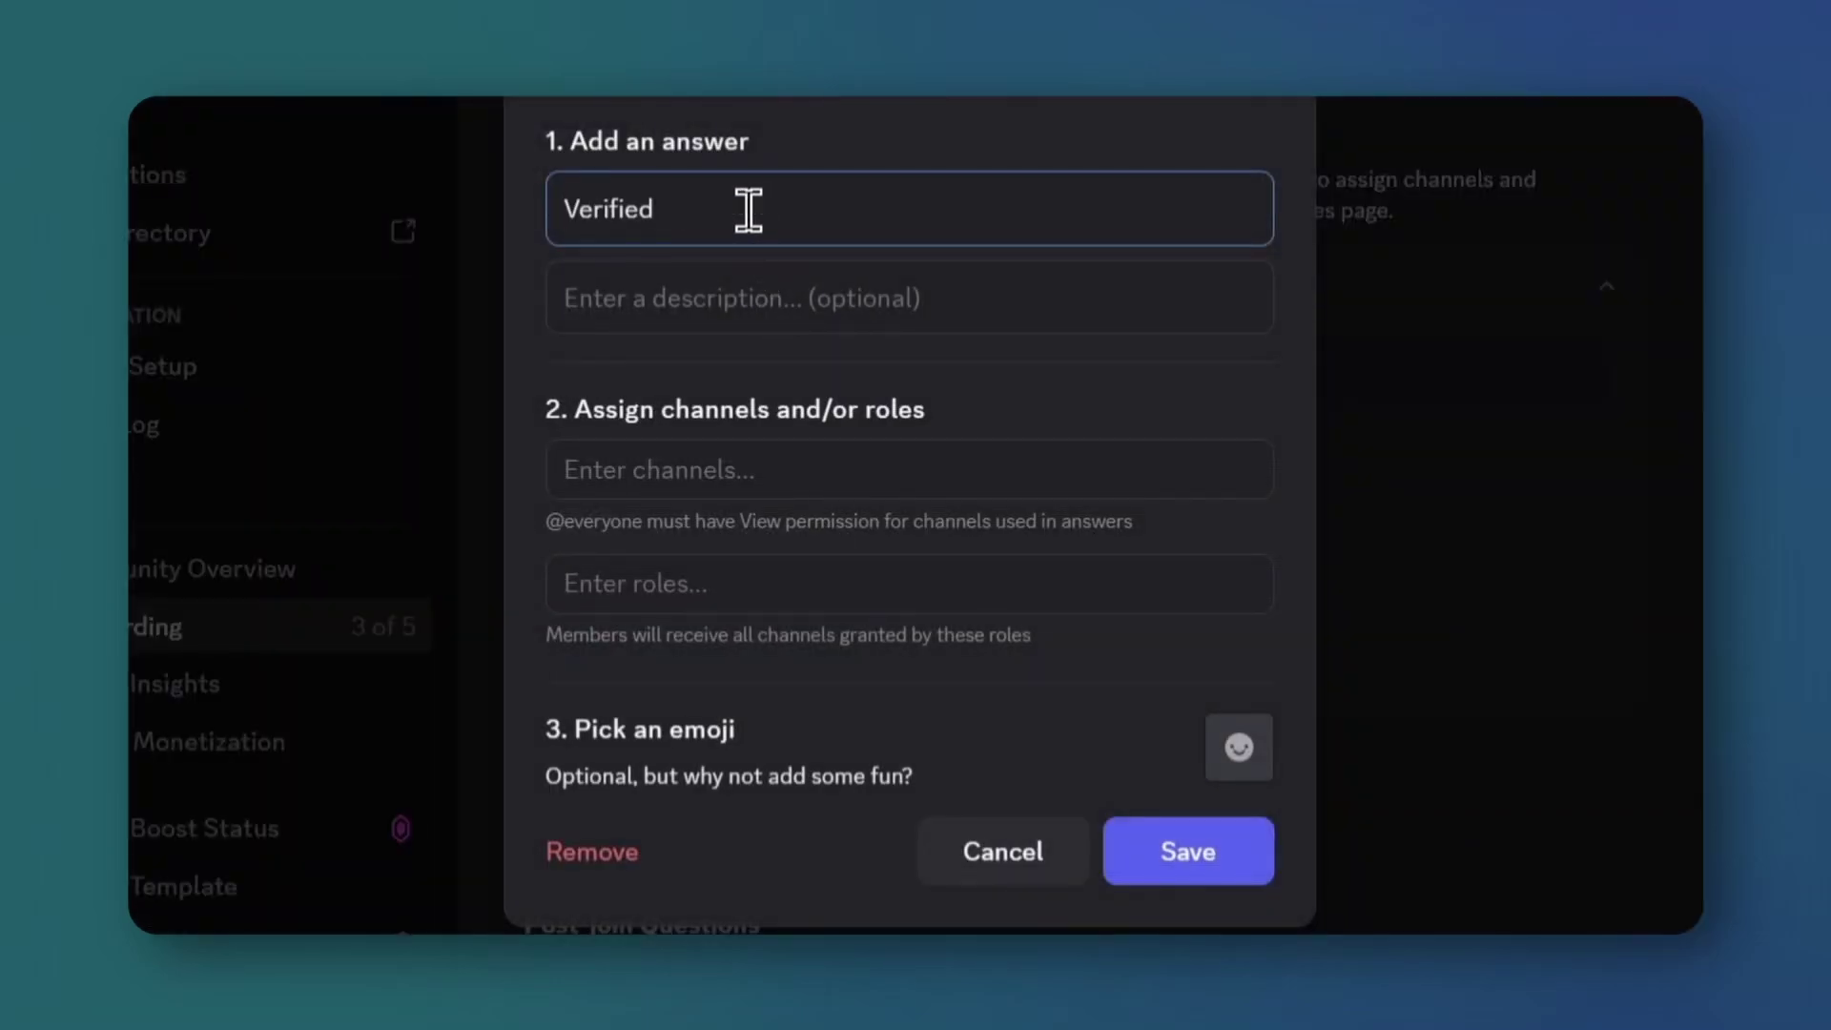
pyautogui.click(720, 599)
pyautogui.scroll(-5, 633, 702)
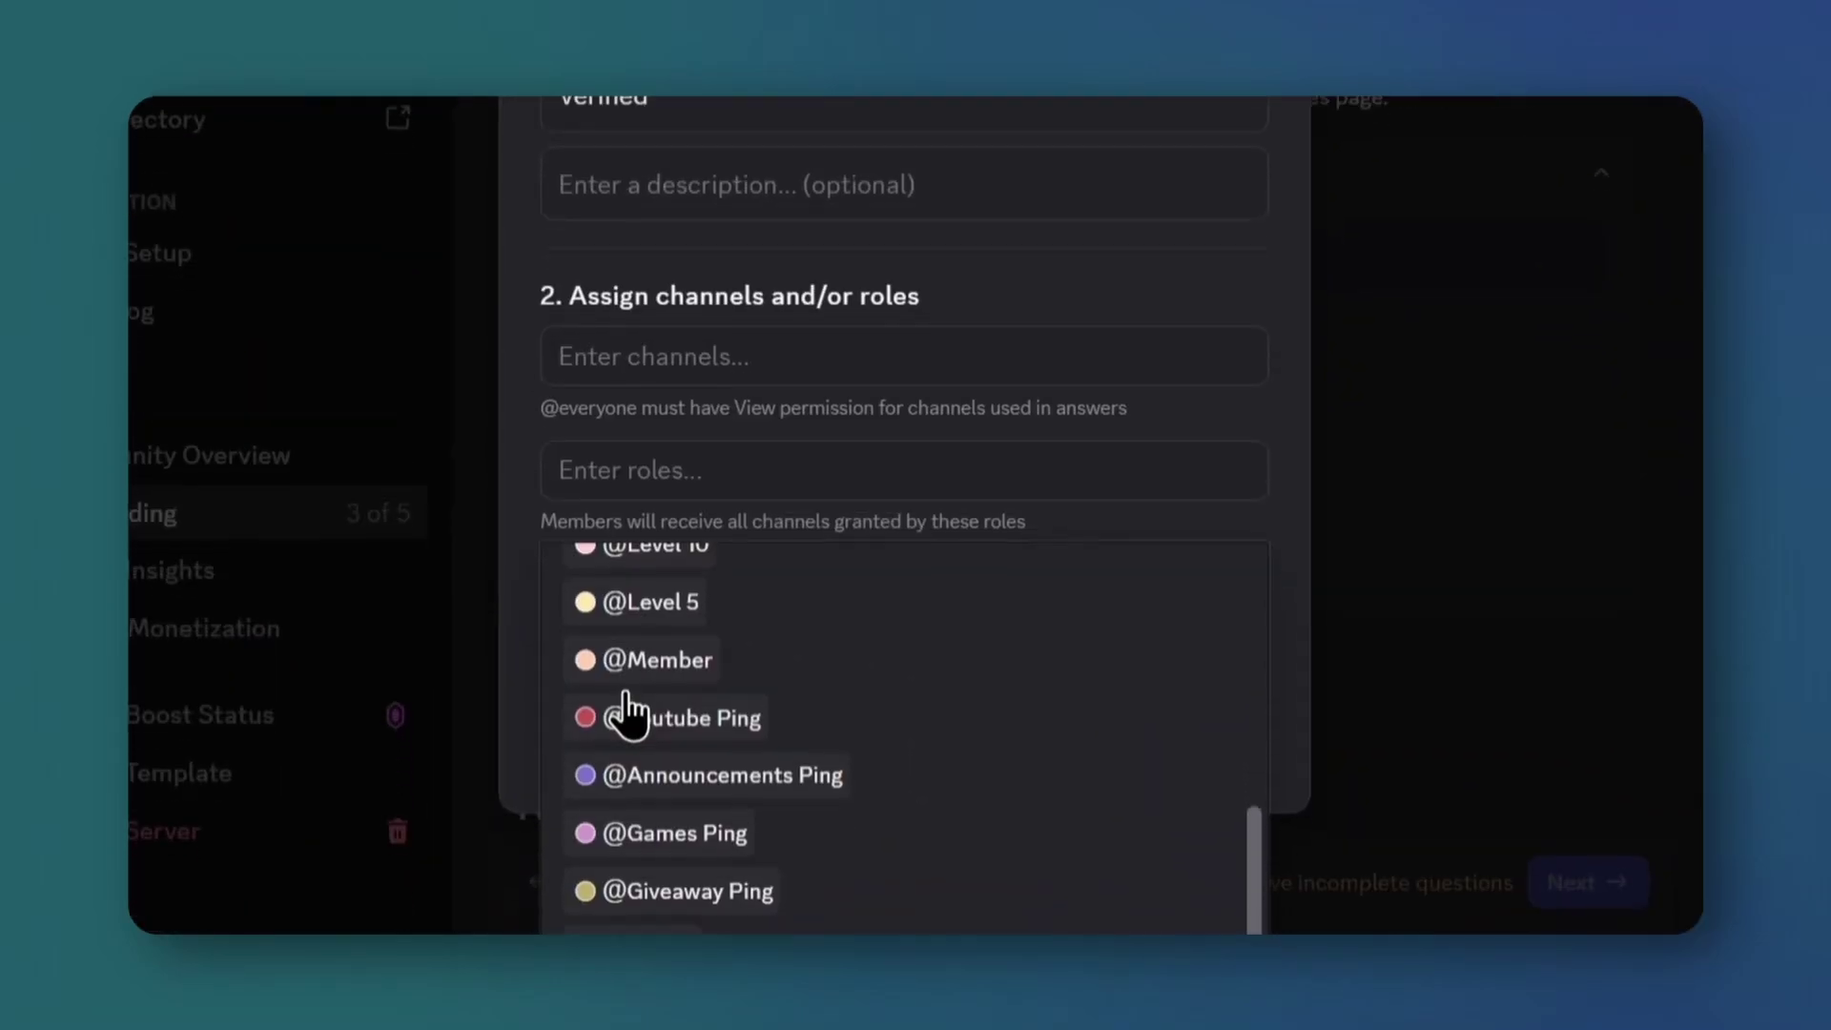
pyautogui.click(656, 639)
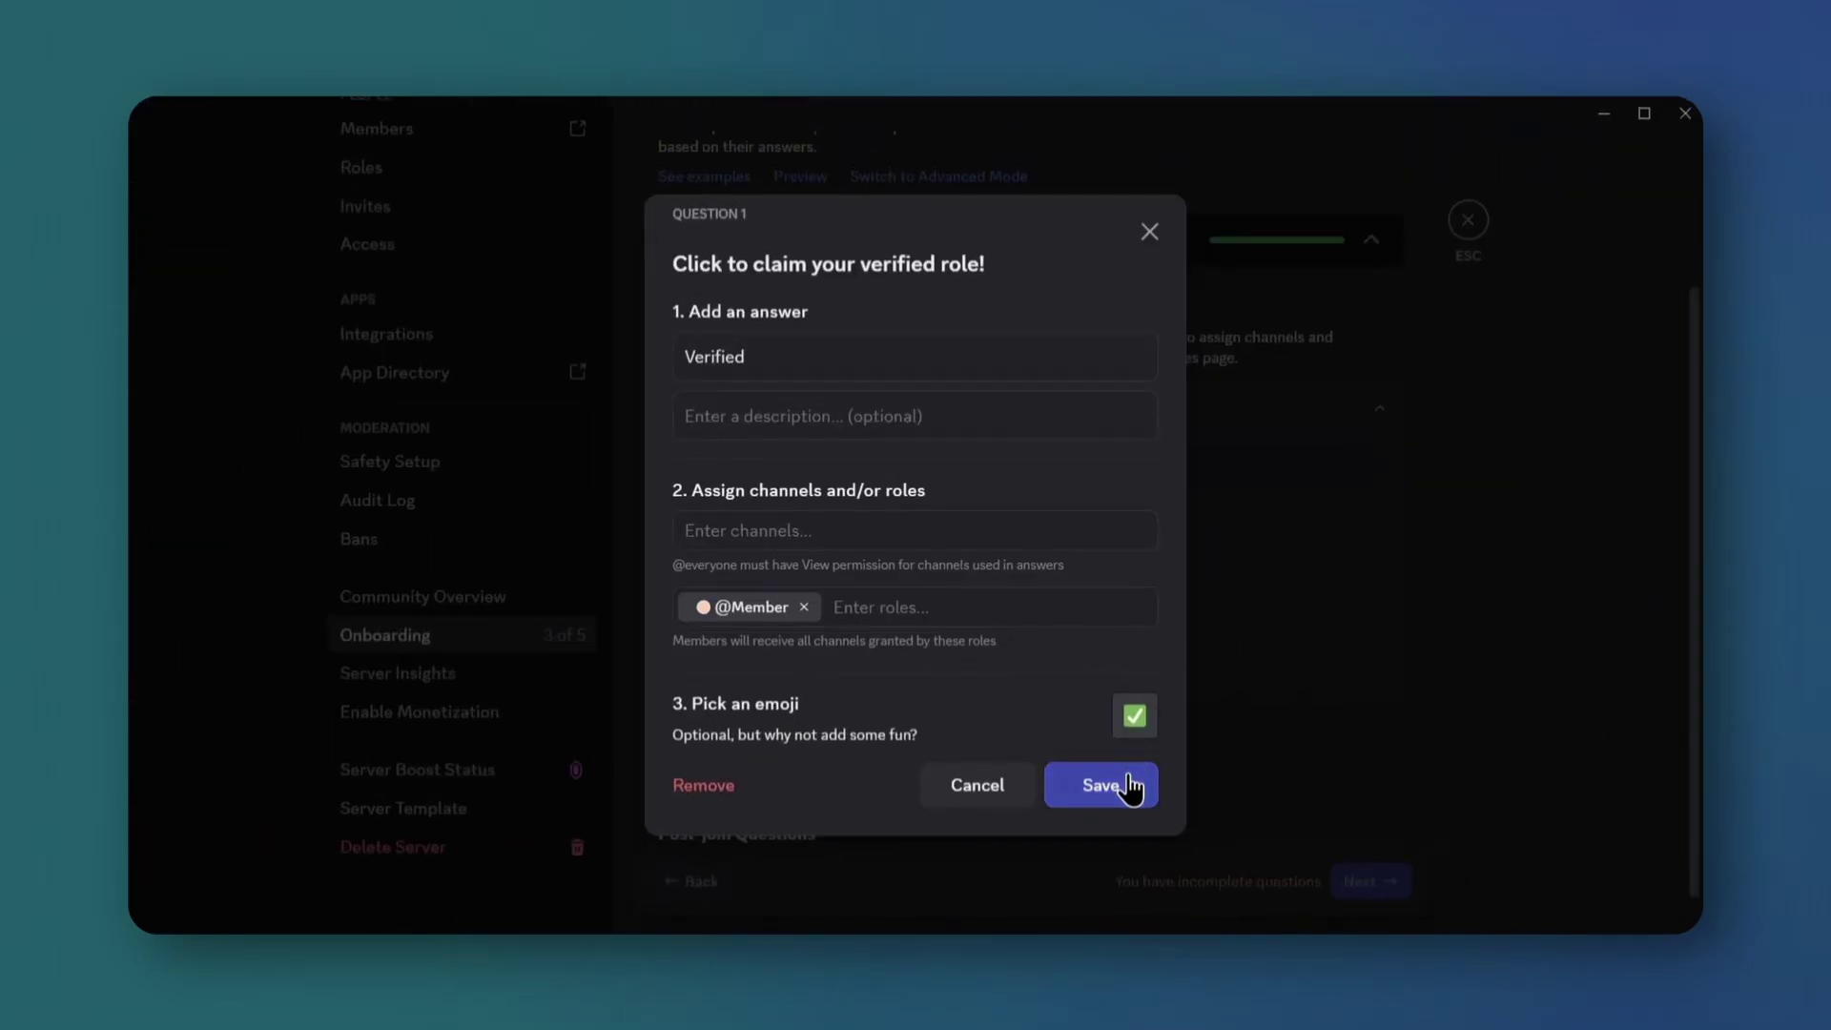
pyautogui.click(1127, 780)
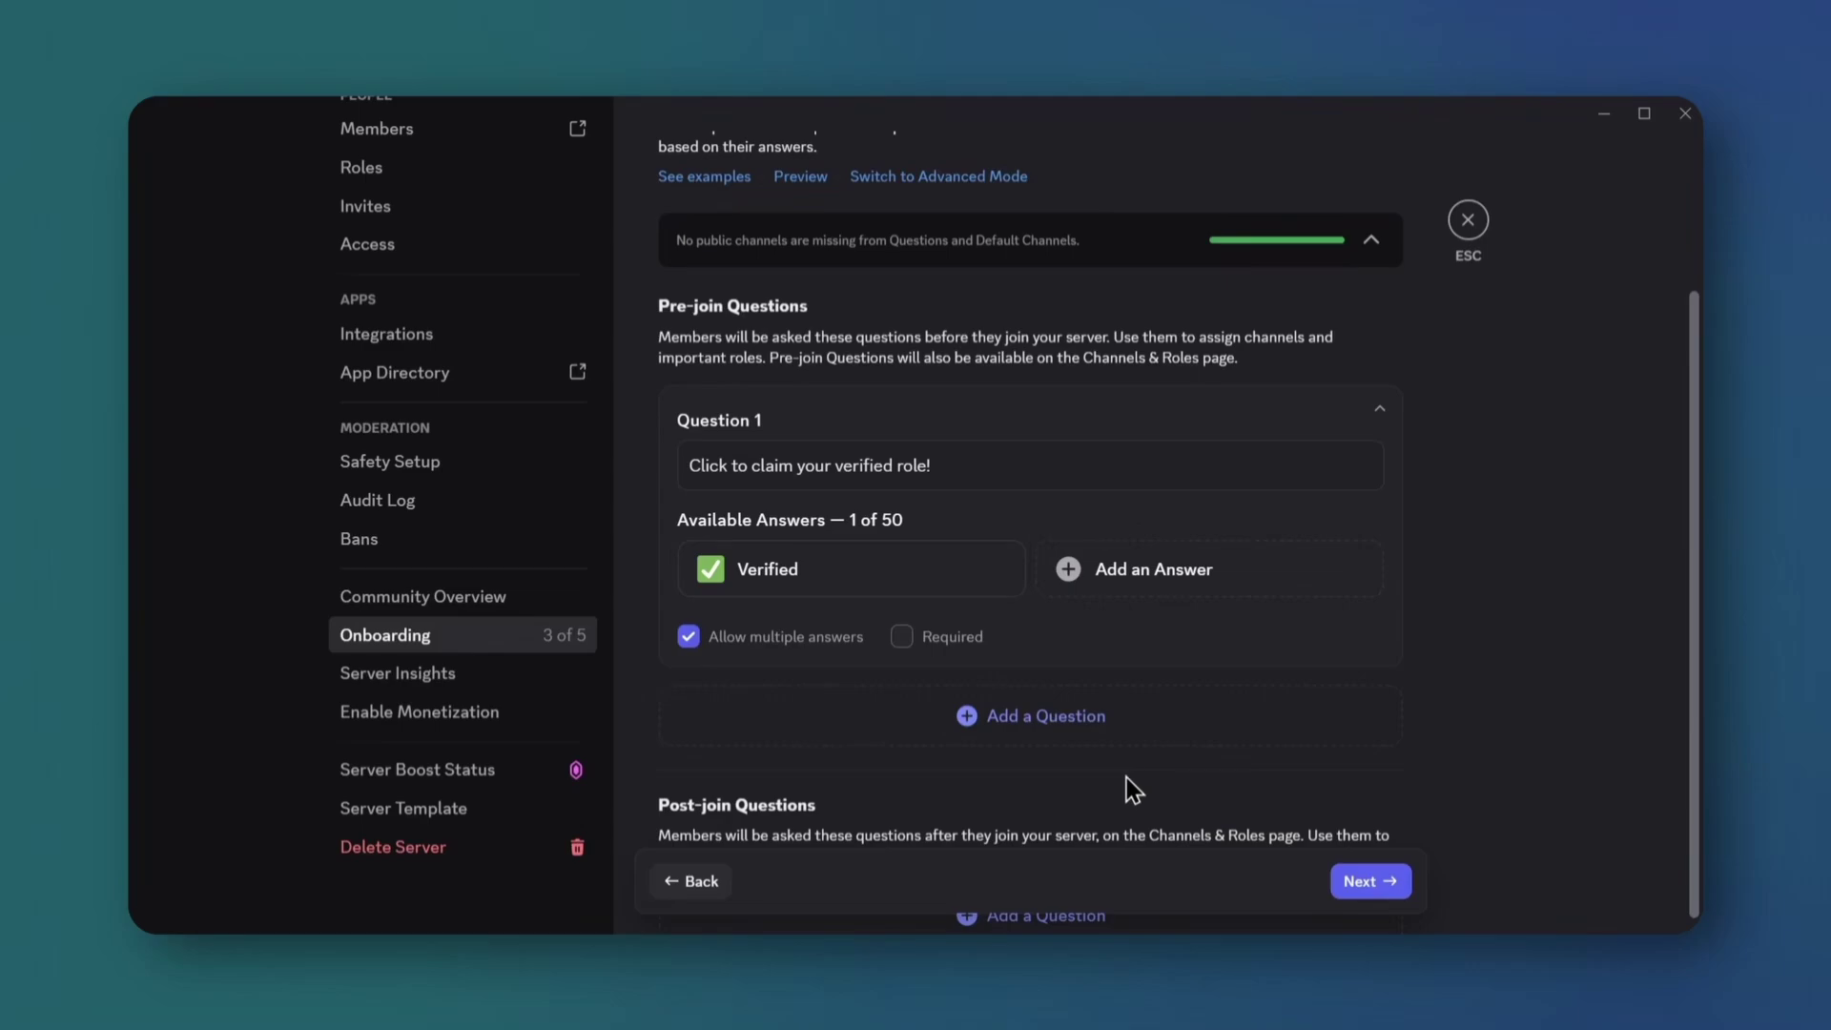
# - Disallow multiple answers for Question 1, make it required, and continue to the Server Guide setup
pyautogui.click(690, 636)
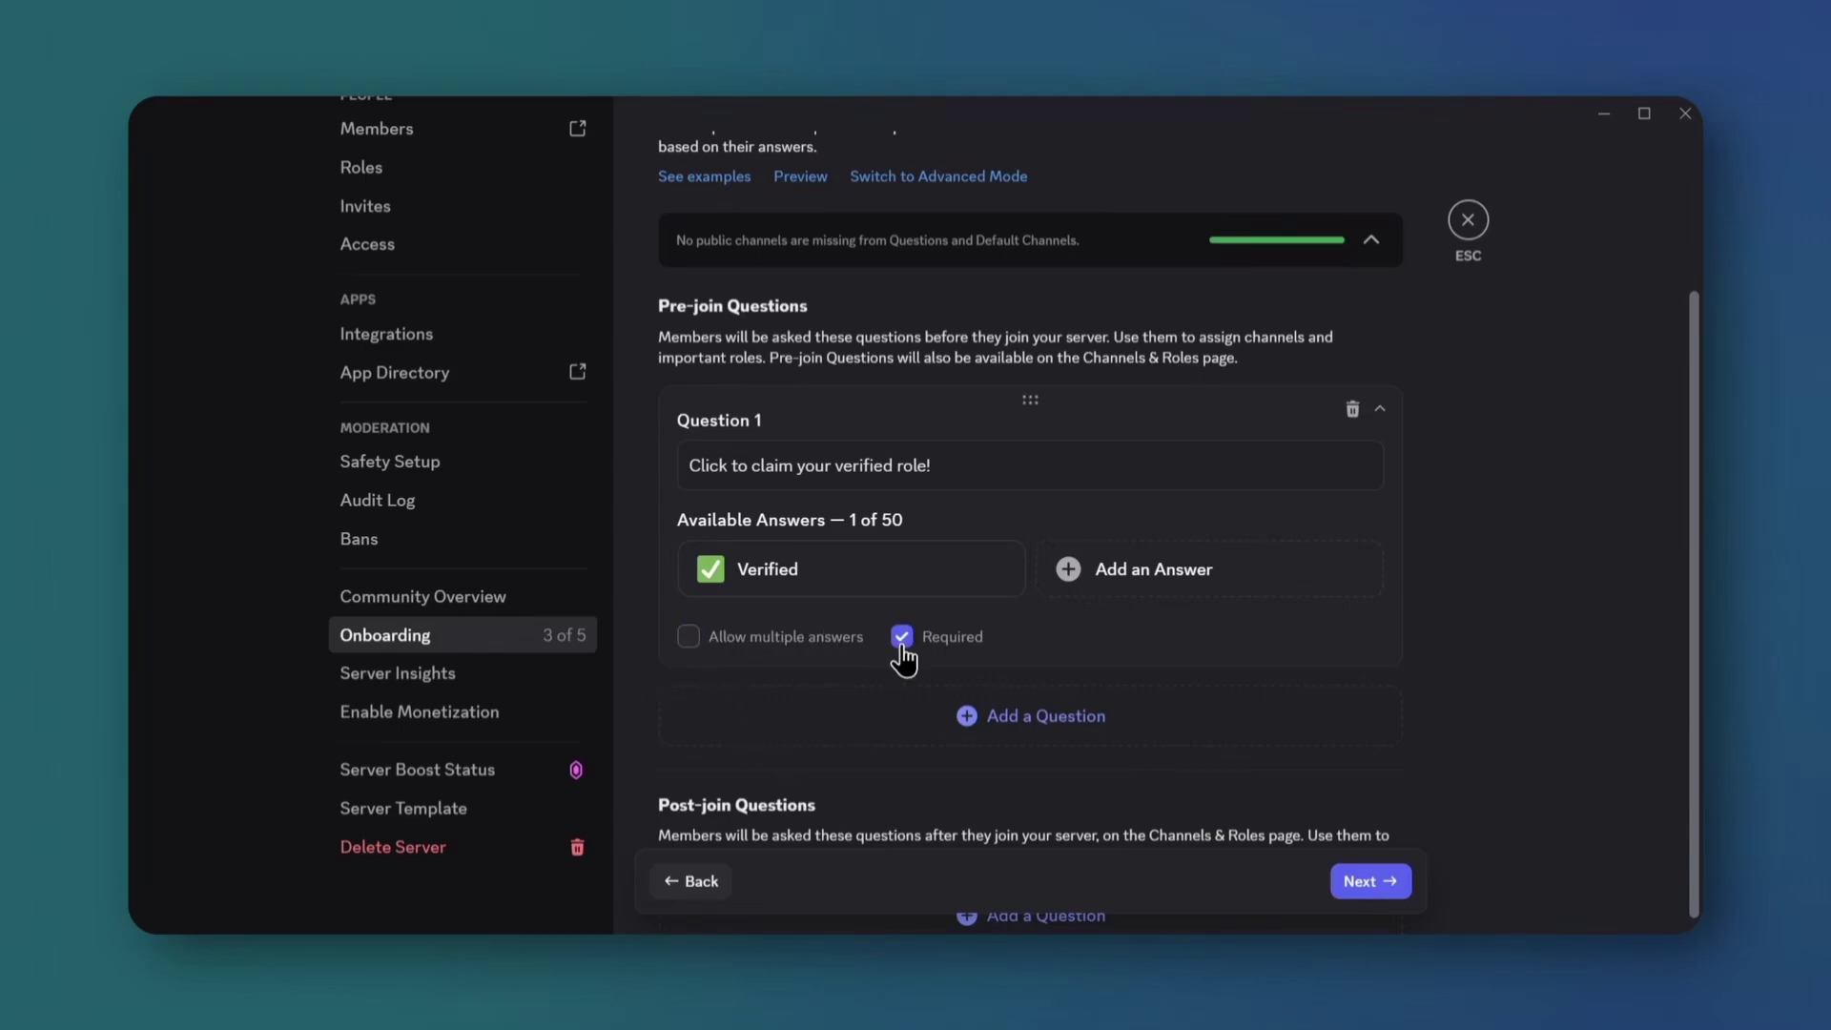
pyautogui.click(1356, 883)
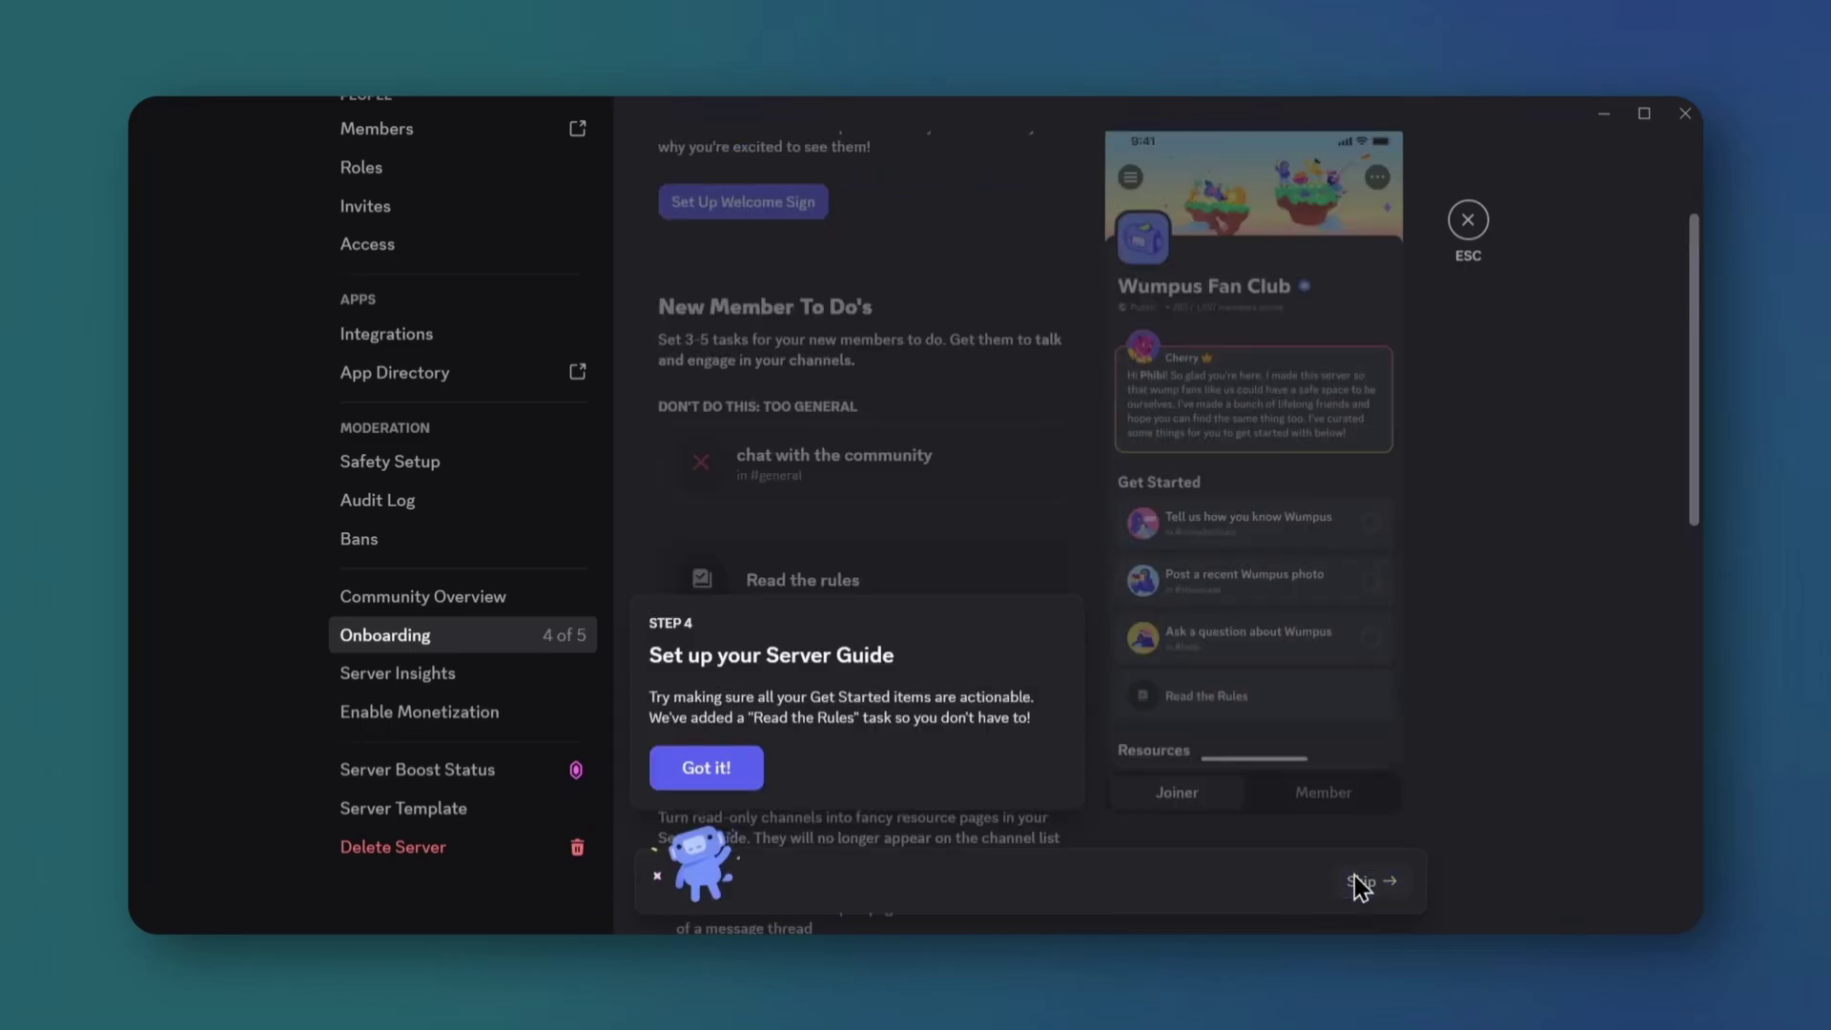
pyautogui.click(740, 767)
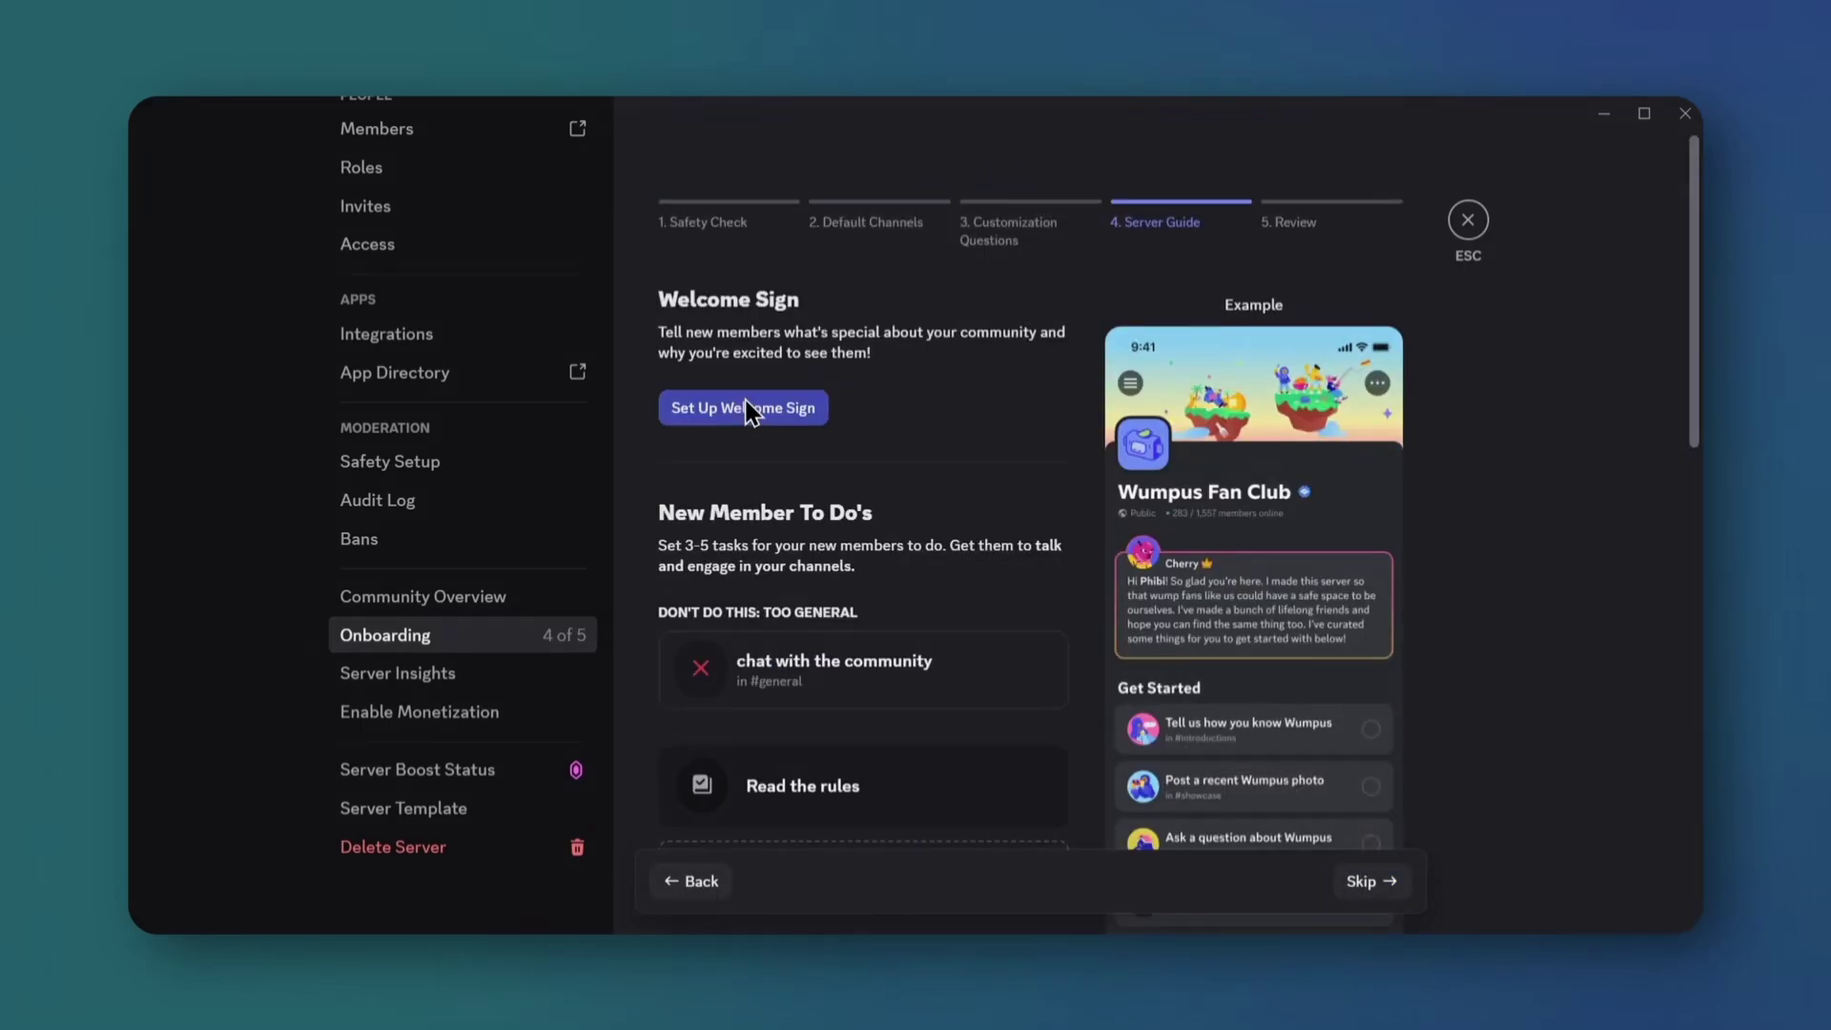
pyautogui.click(736, 408)
pyautogui.click(756, 360)
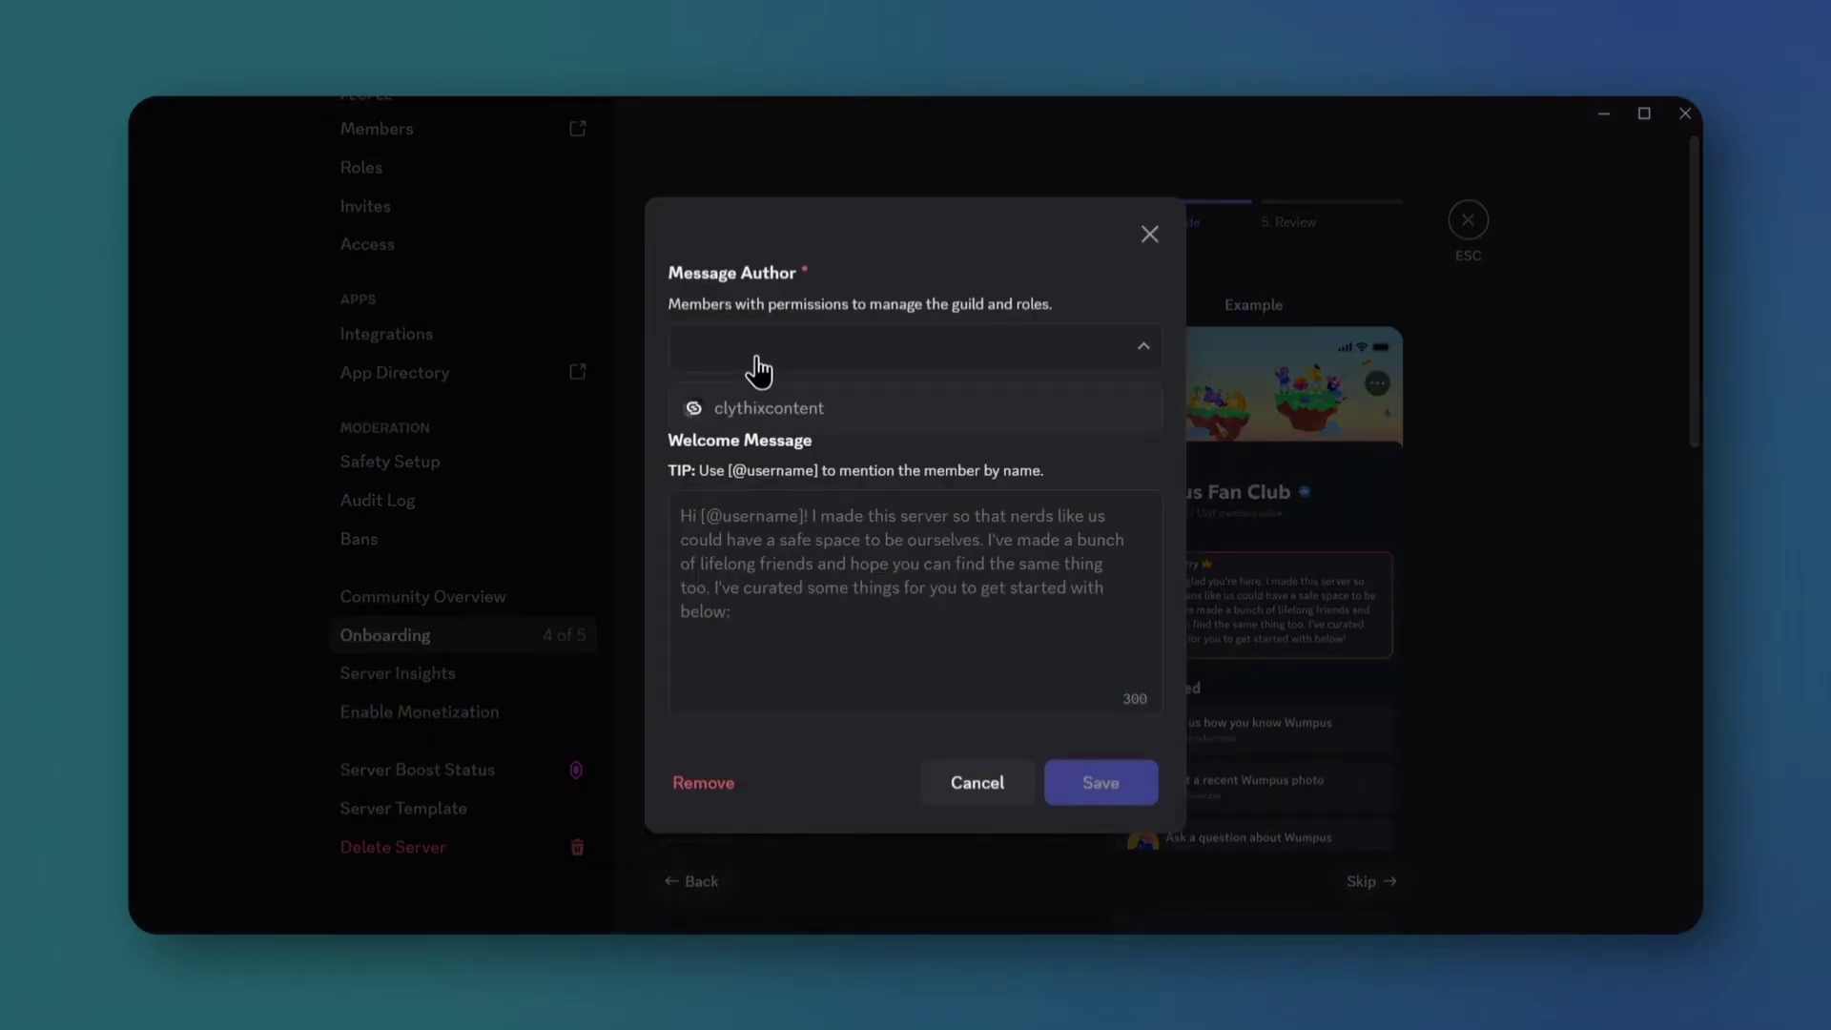
pyautogui.click(797, 410)
pyautogui.click(792, 559)
pyautogui.write('Welcome [@username] to the Clythix Discord server!')
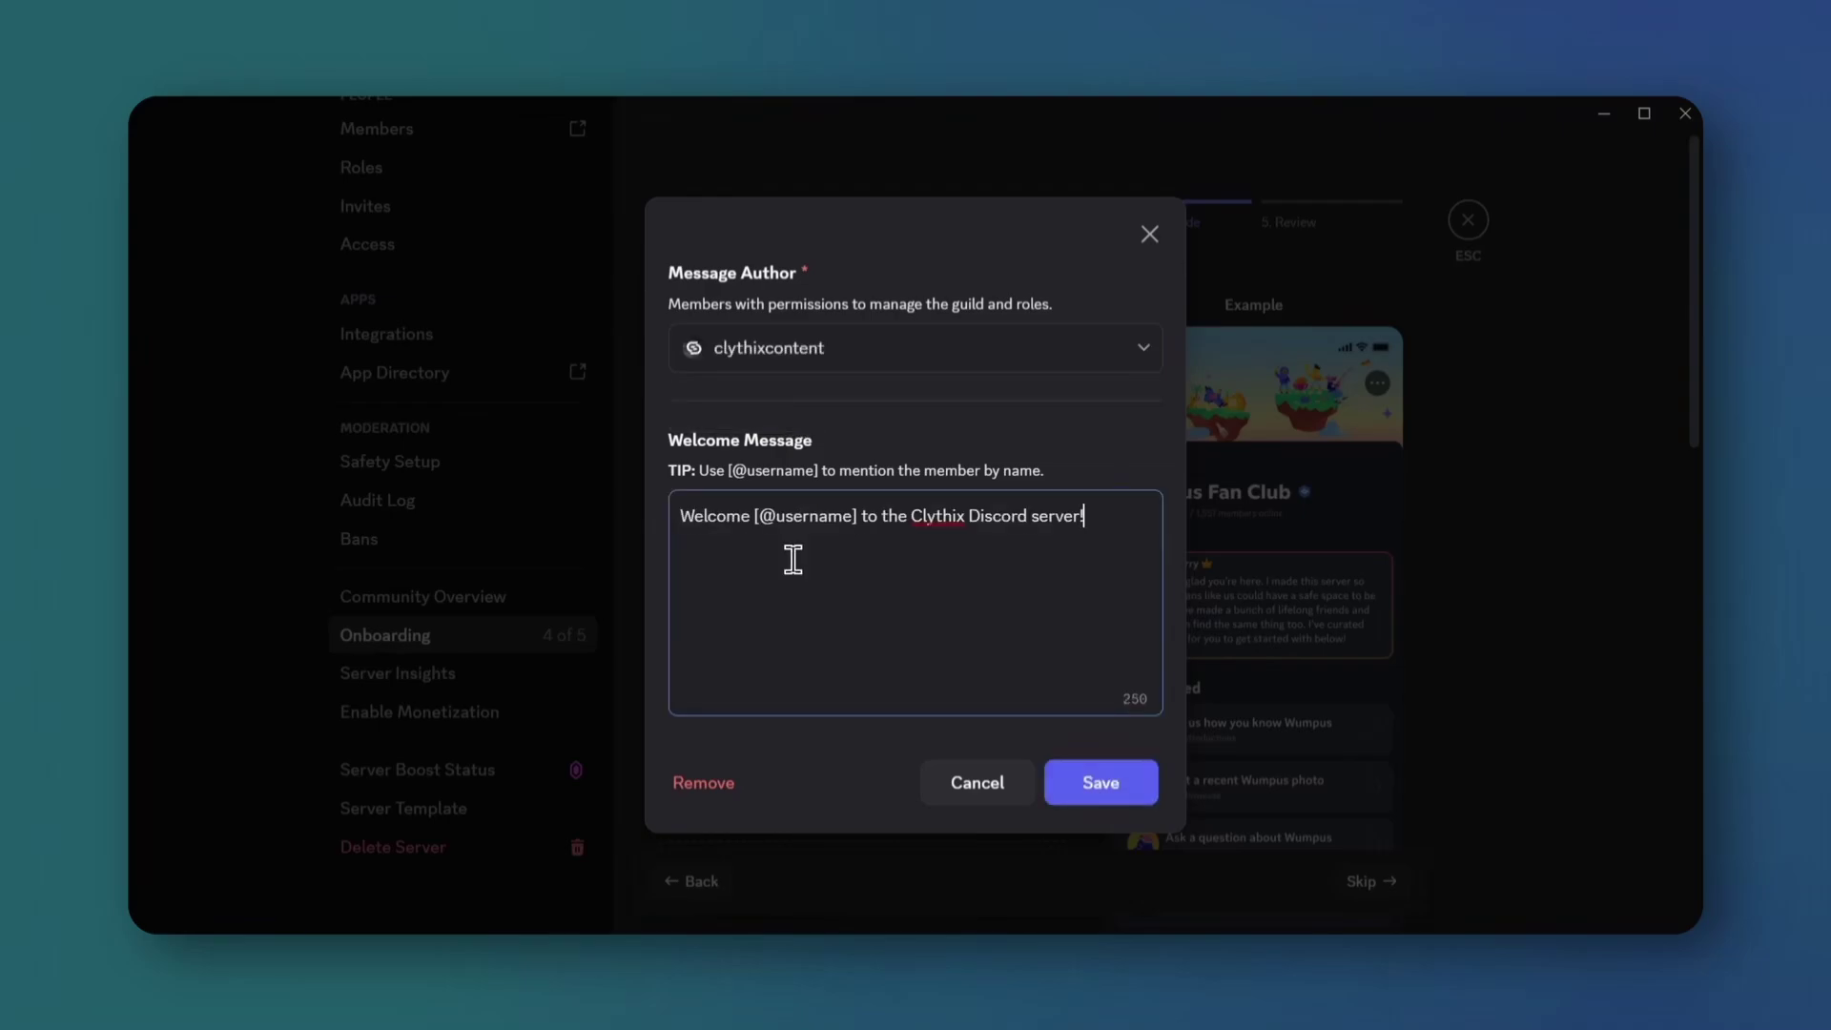
pyautogui.click(1123, 783)
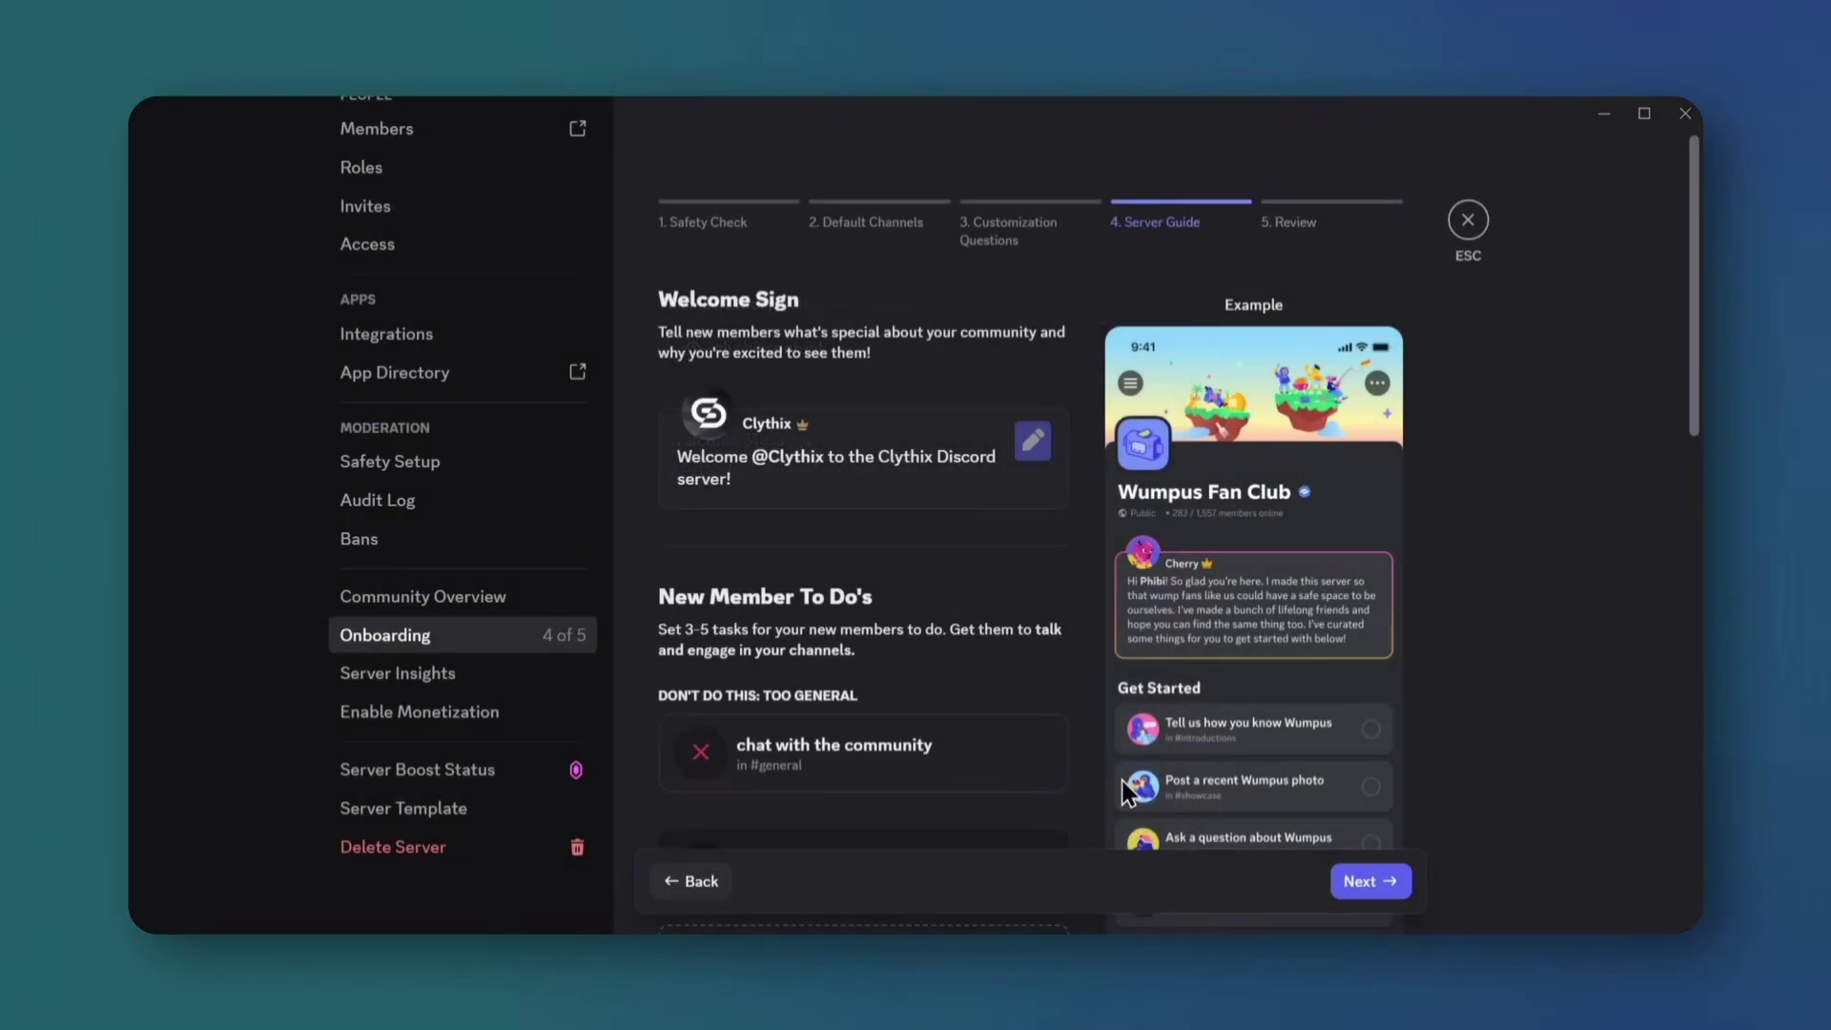
# - Create a new member task titled "Say Hello to the server" in the global-chat channel
pyautogui.scroll(-4, 1087, 786)
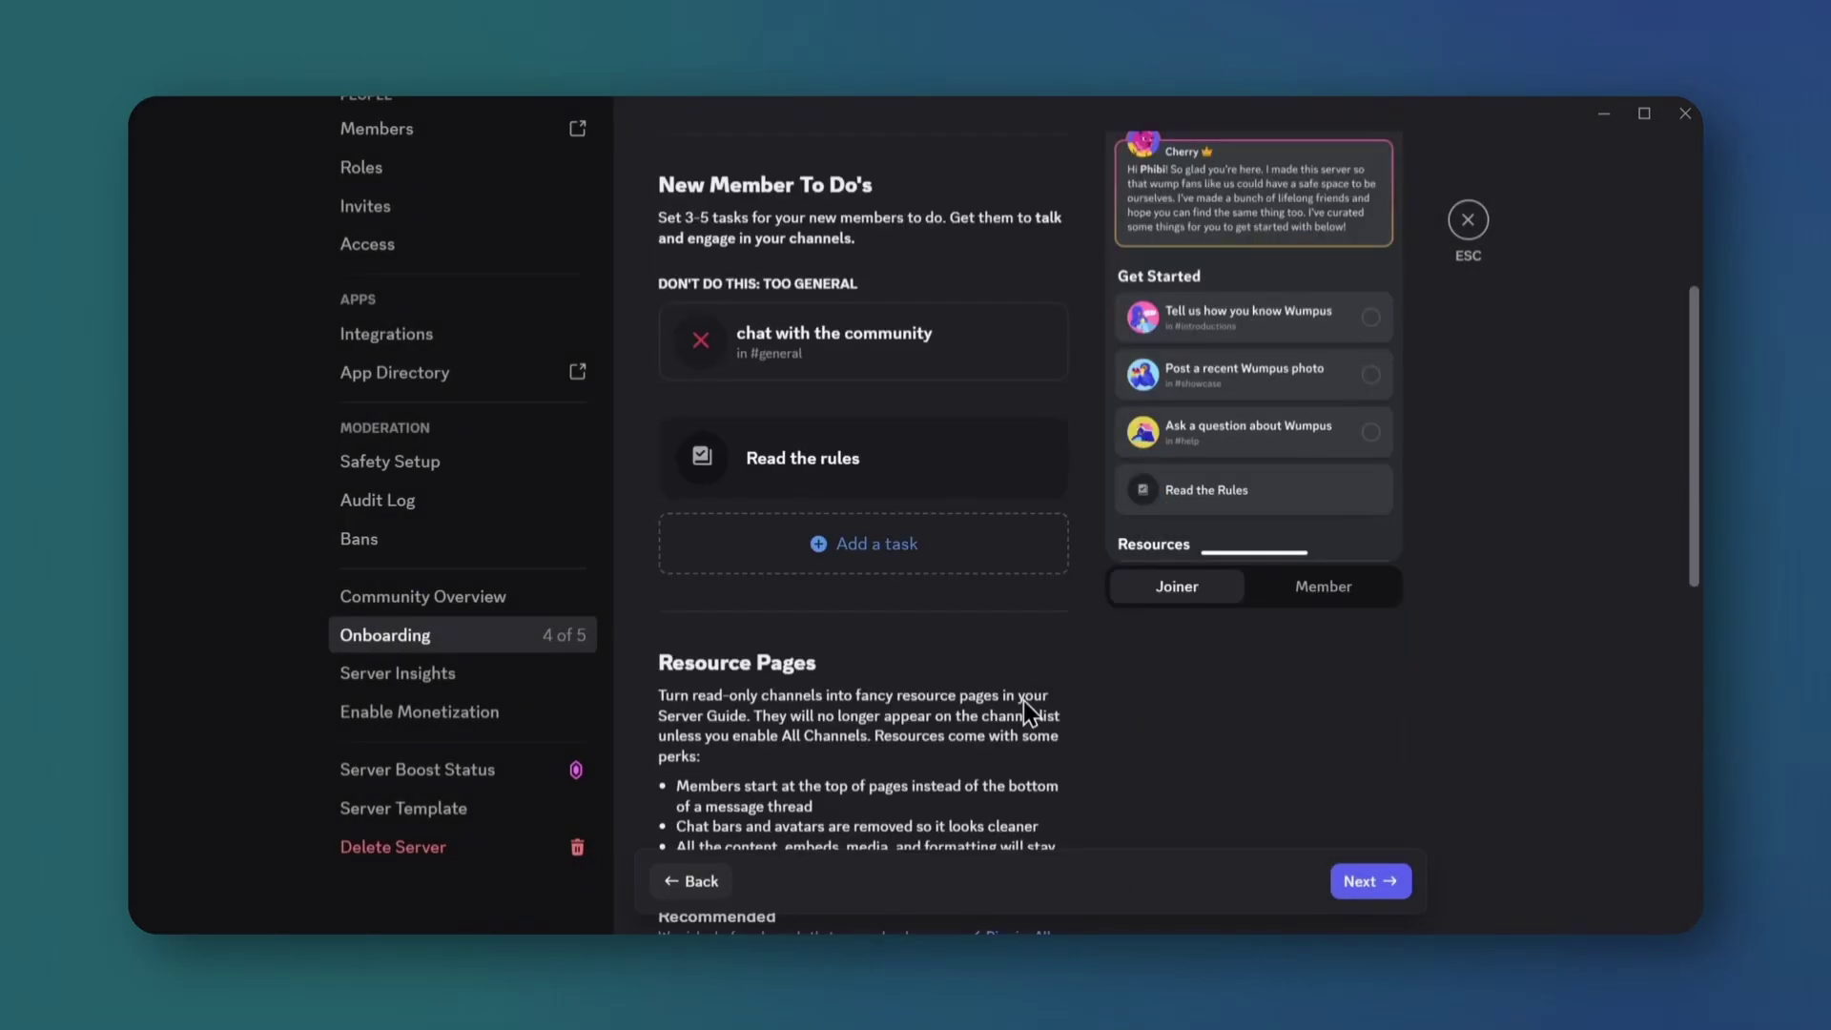
pyautogui.click(946, 541)
pyautogui.click(885, 277)
pyautogui.write('Say Hello to the server')
pyautogui.click(878, 417)
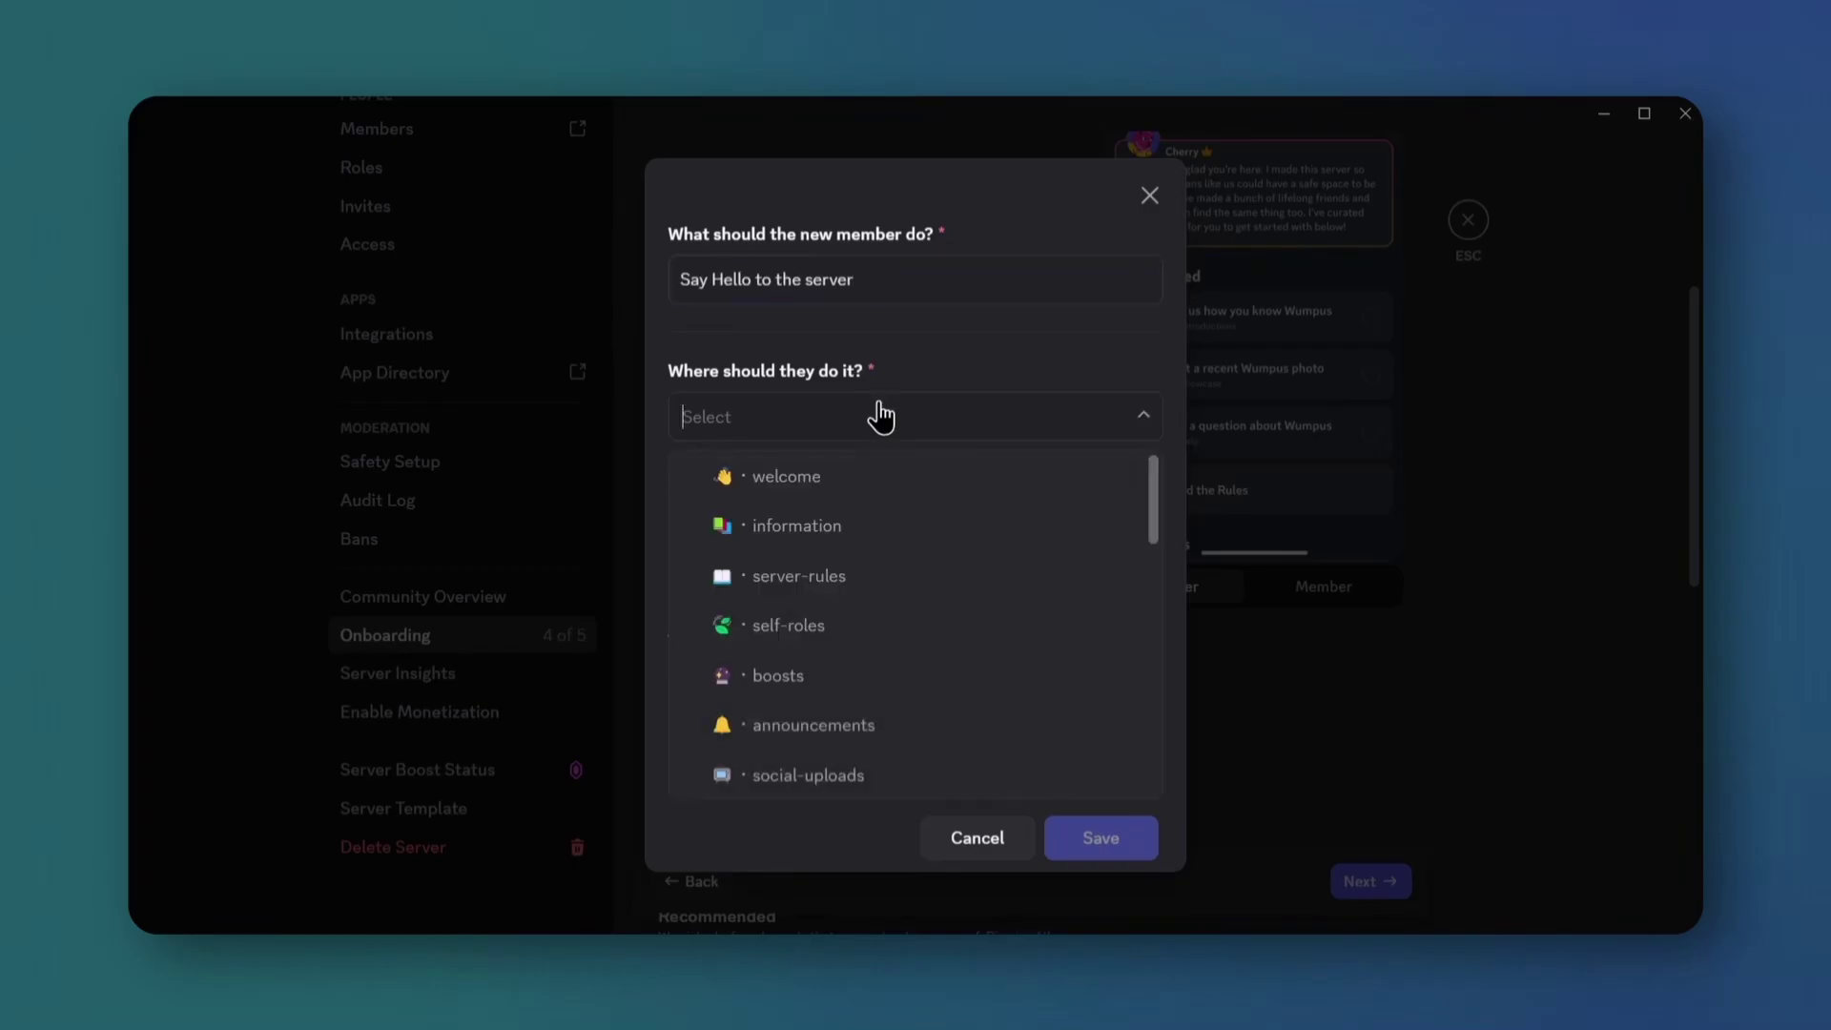
pyautogui.scroll(-4, 863, 539)
pyautogui.click(820, 563)
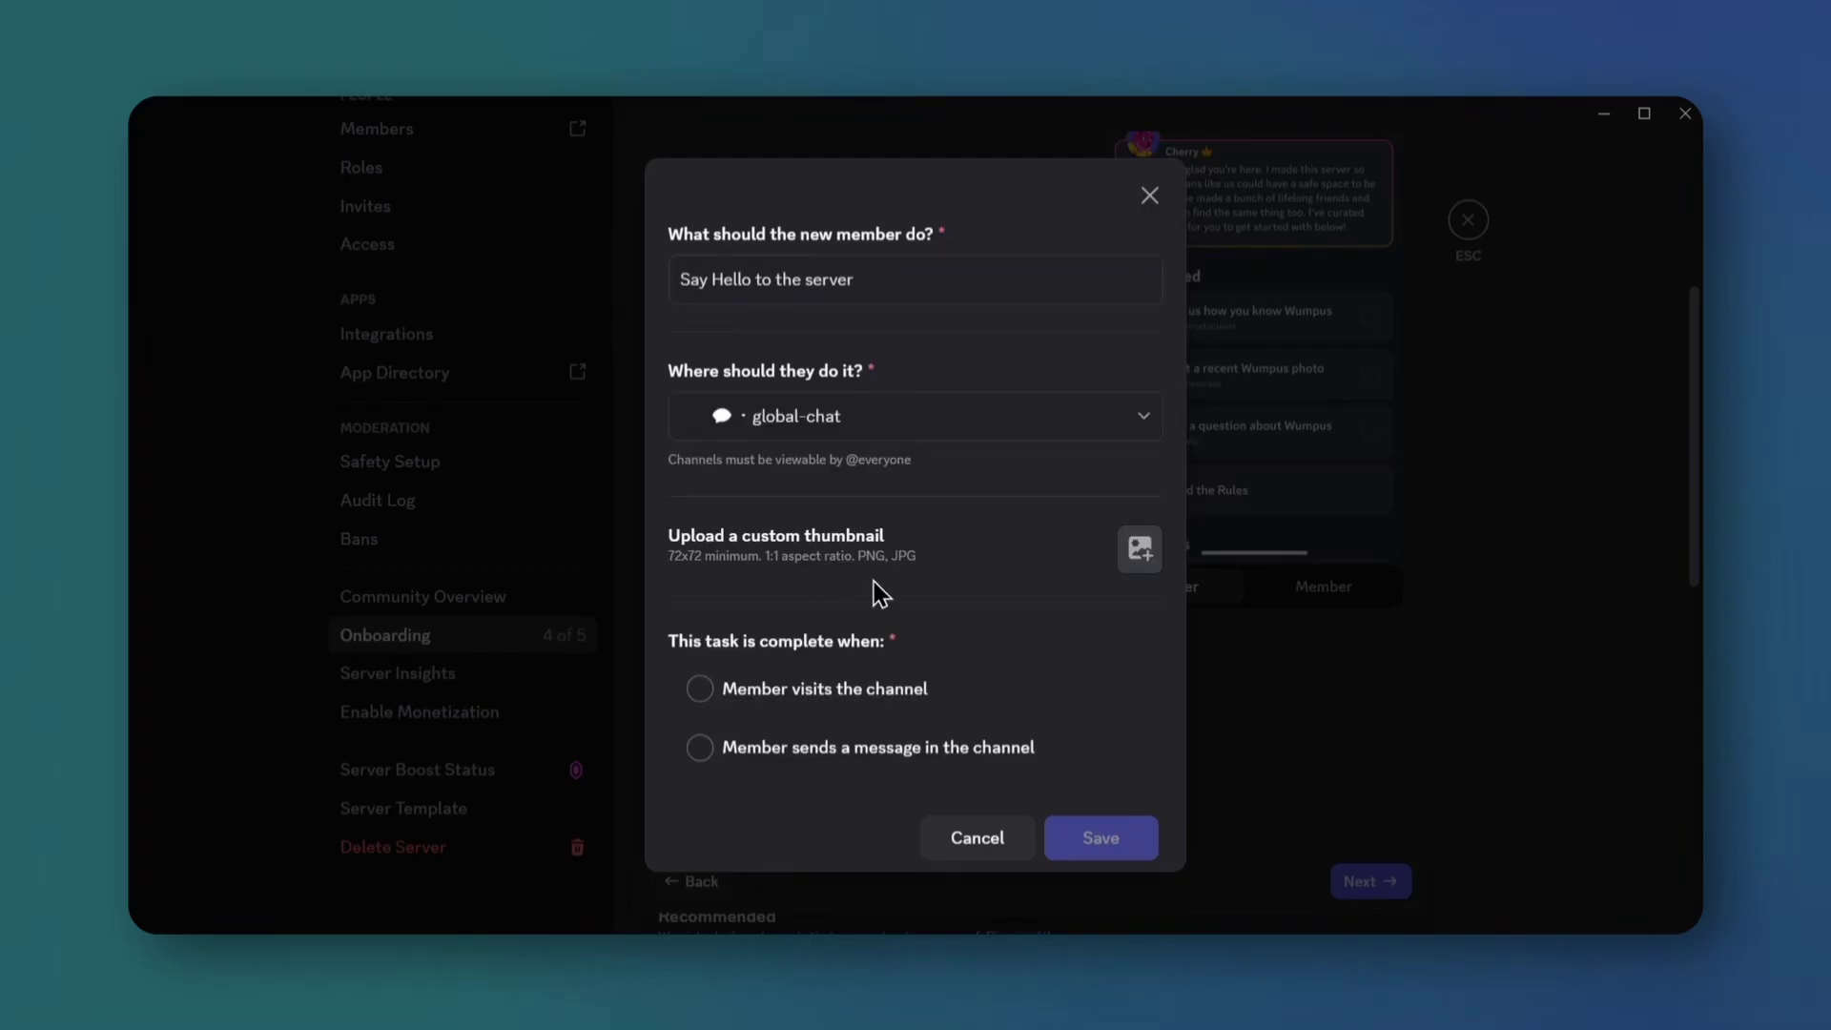
# - Give the hello task a waving hand emoji, complete it when the member sends a message in the channel, and save
pyautogui.click(1137, 563)
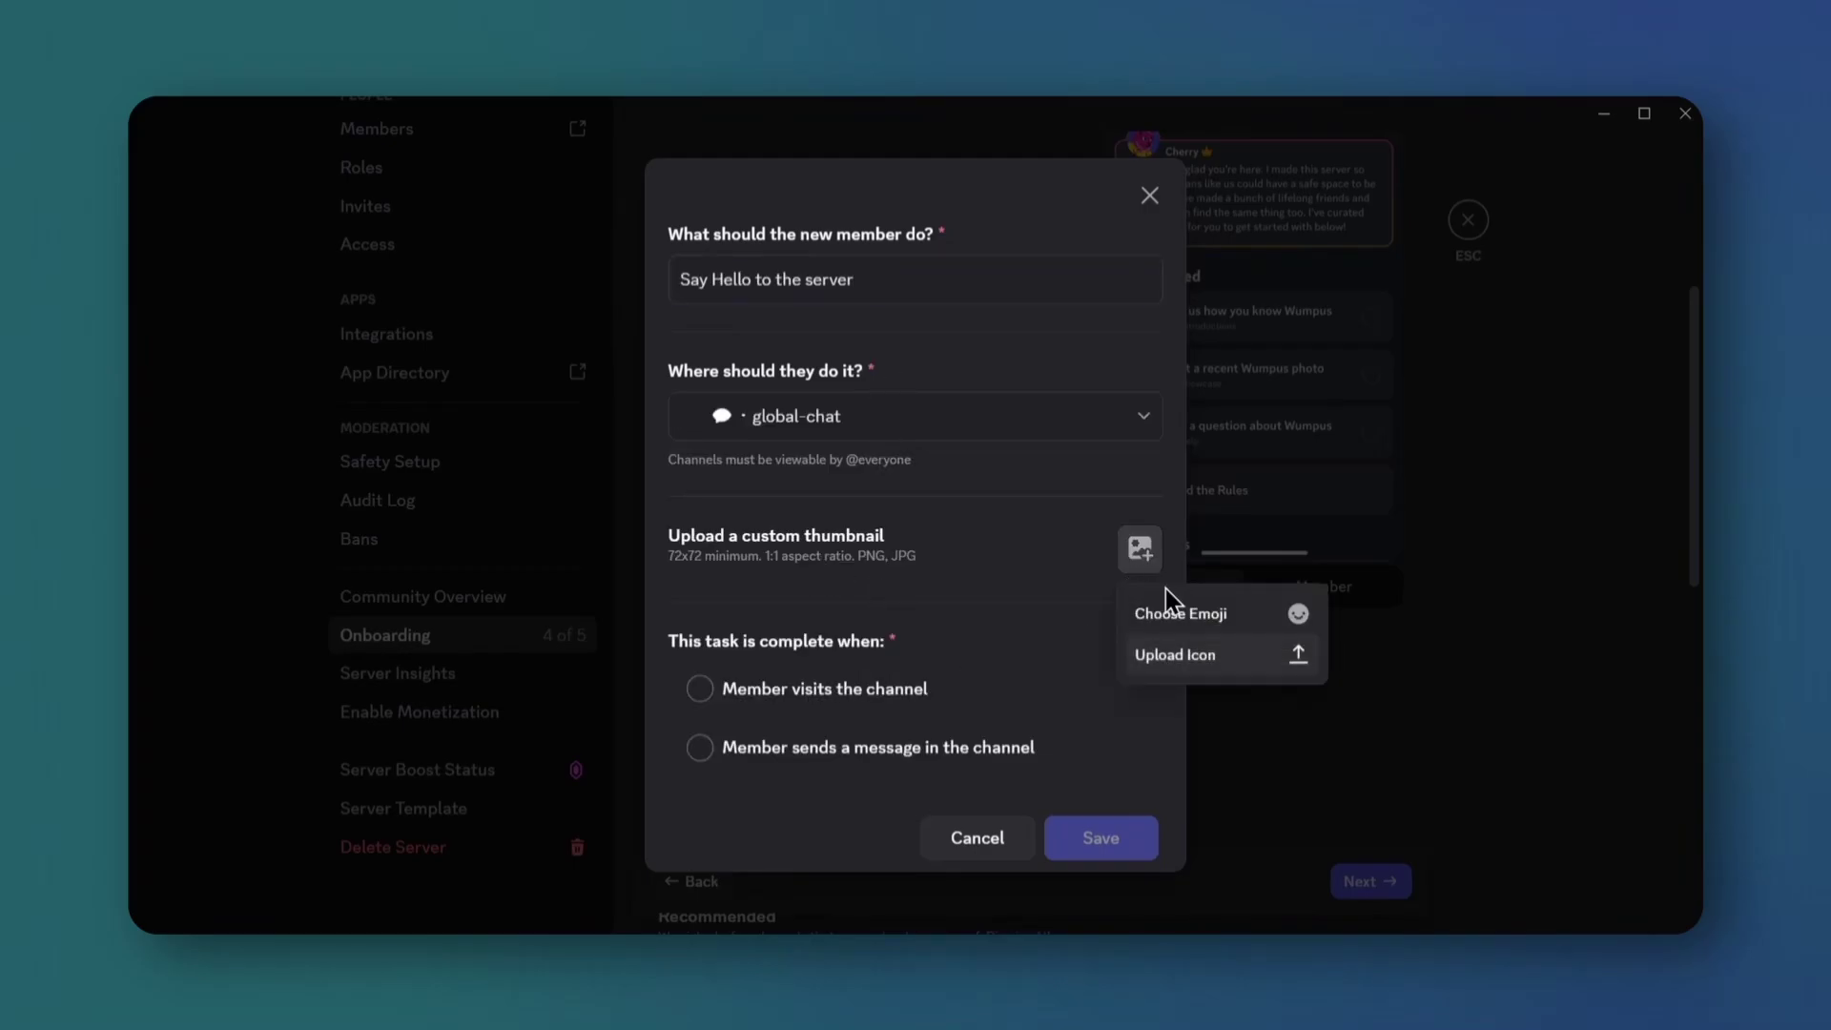
pyautogui.click(1179, 615)
pyautogui.write('w')
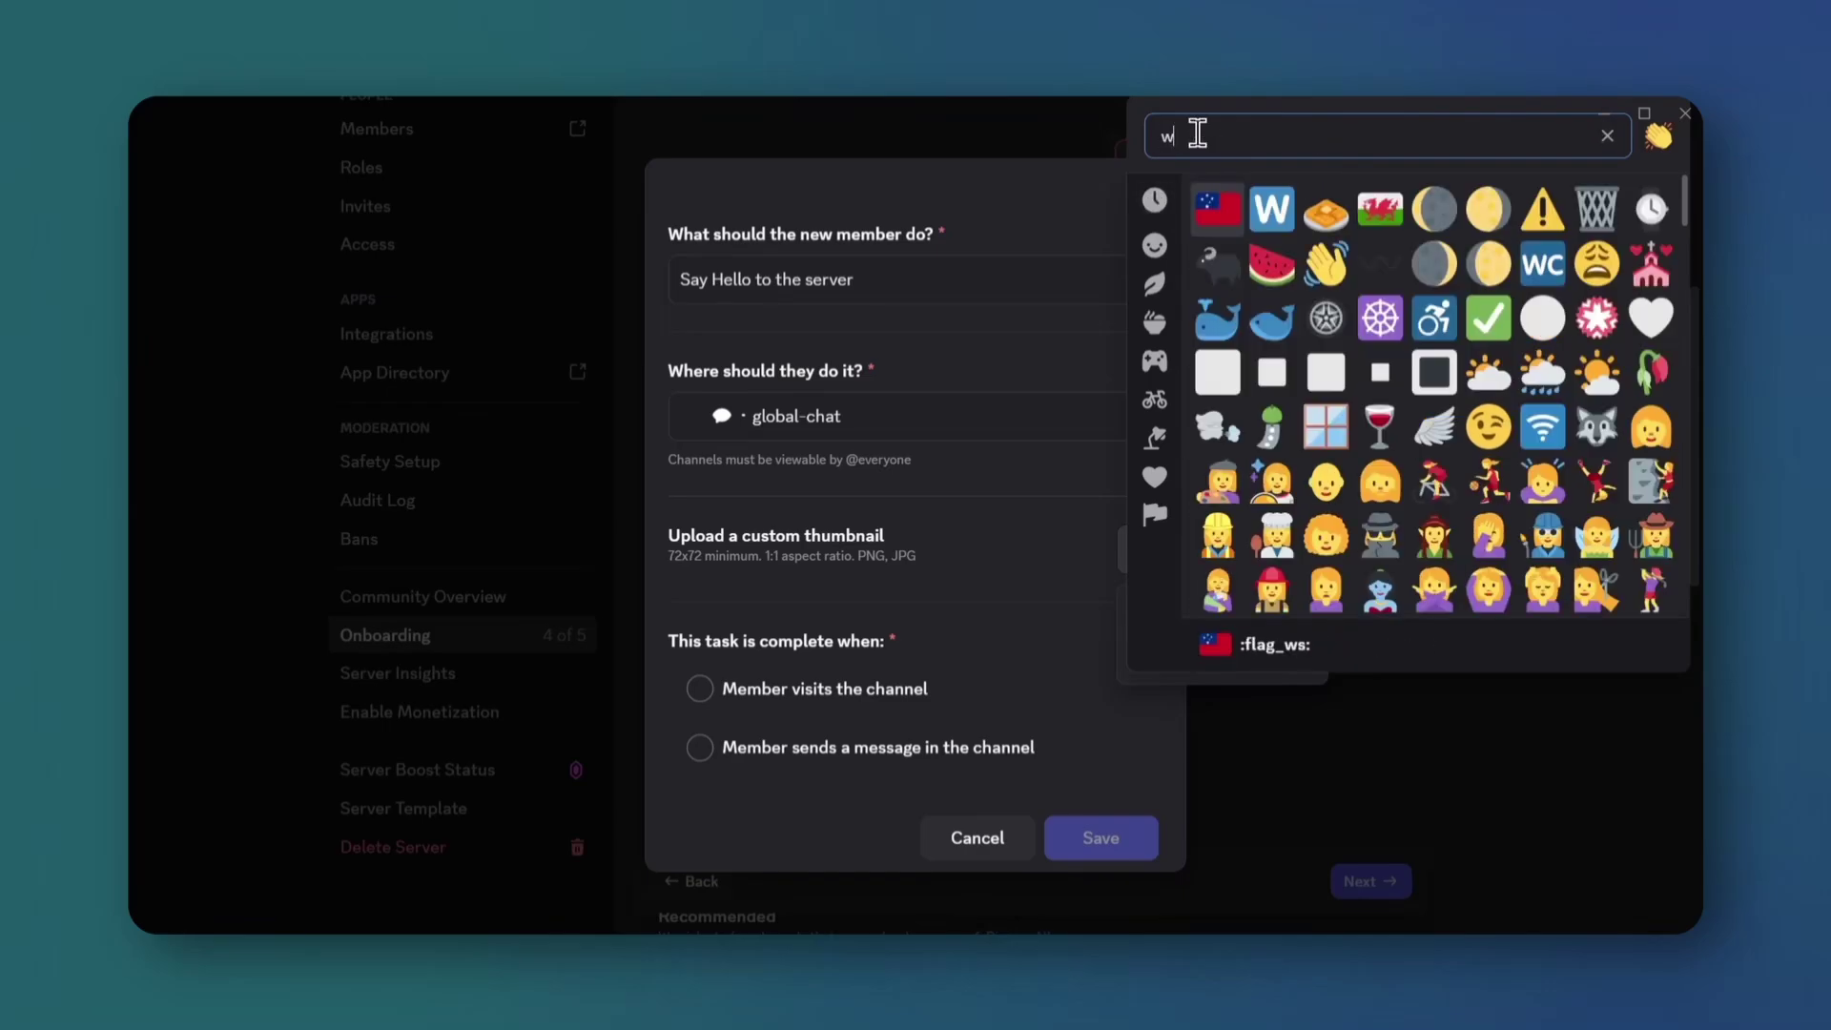
pyautogui.write('ave')
pyautogui.click(1223, 209)
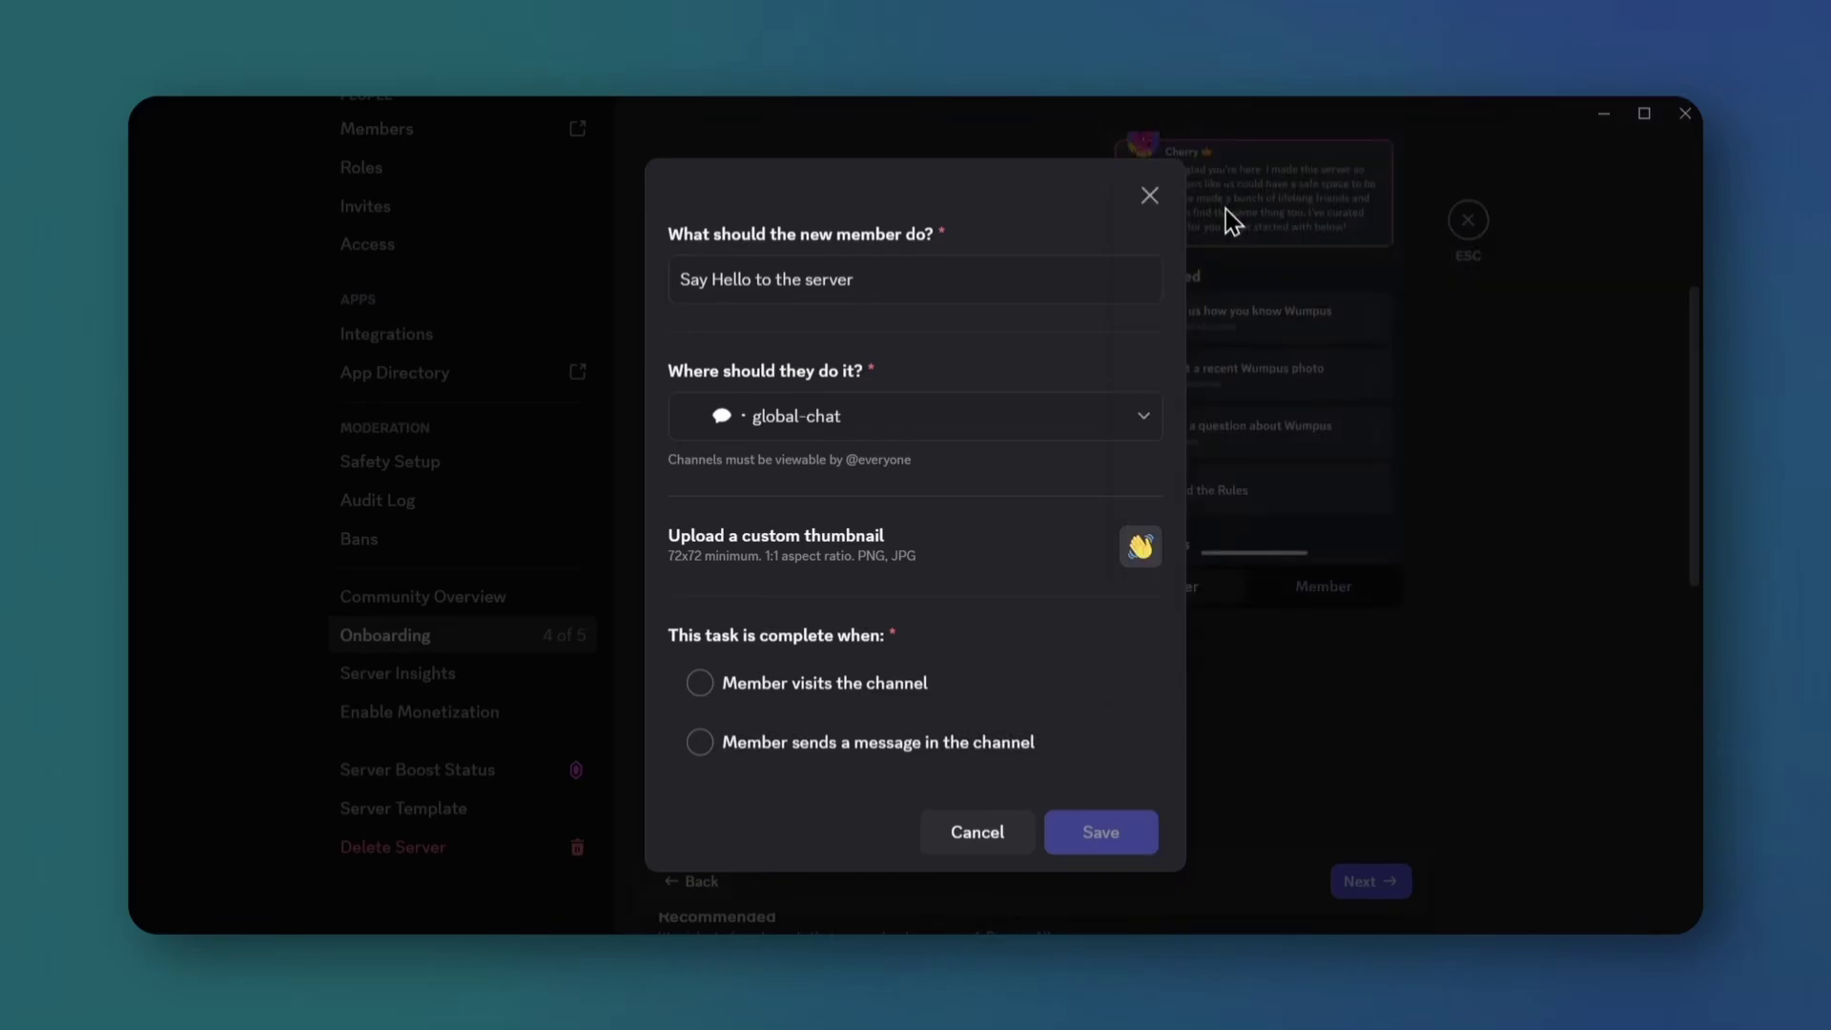
pyautogui.click(846, 679)
pyautogui.click(843, 751)
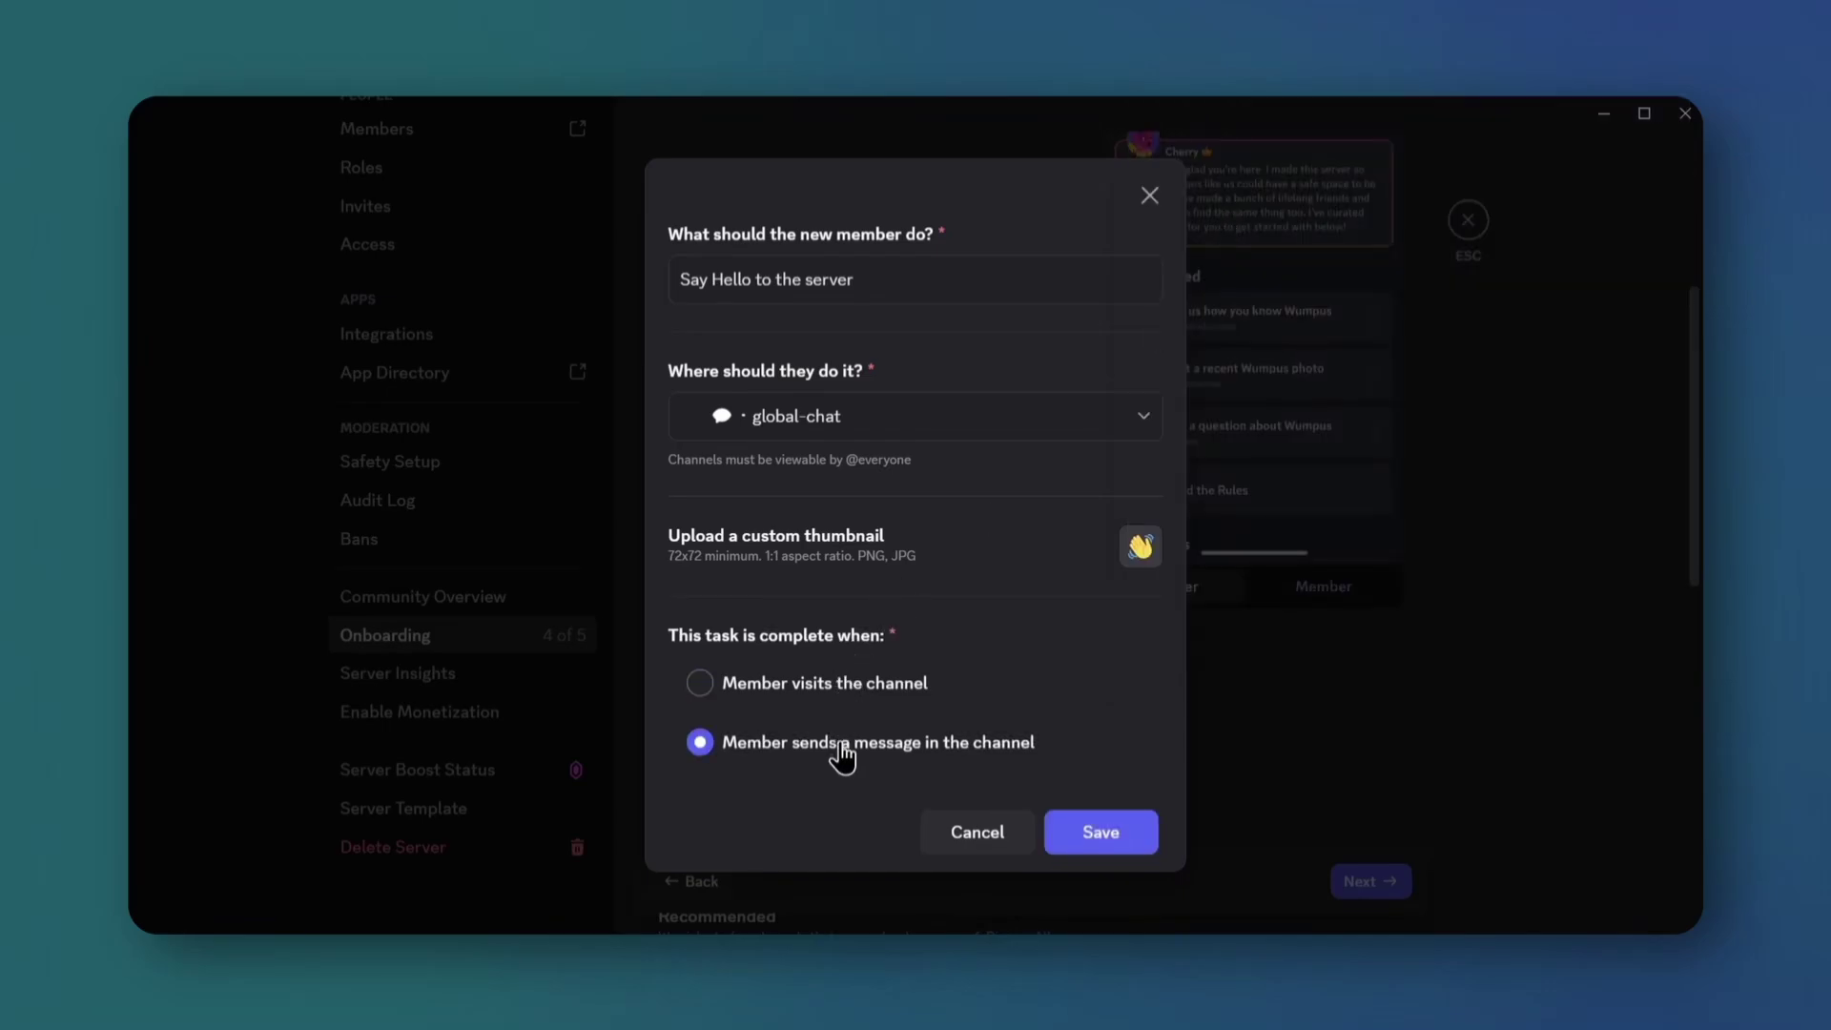
pyautogui.click(1115, 843)
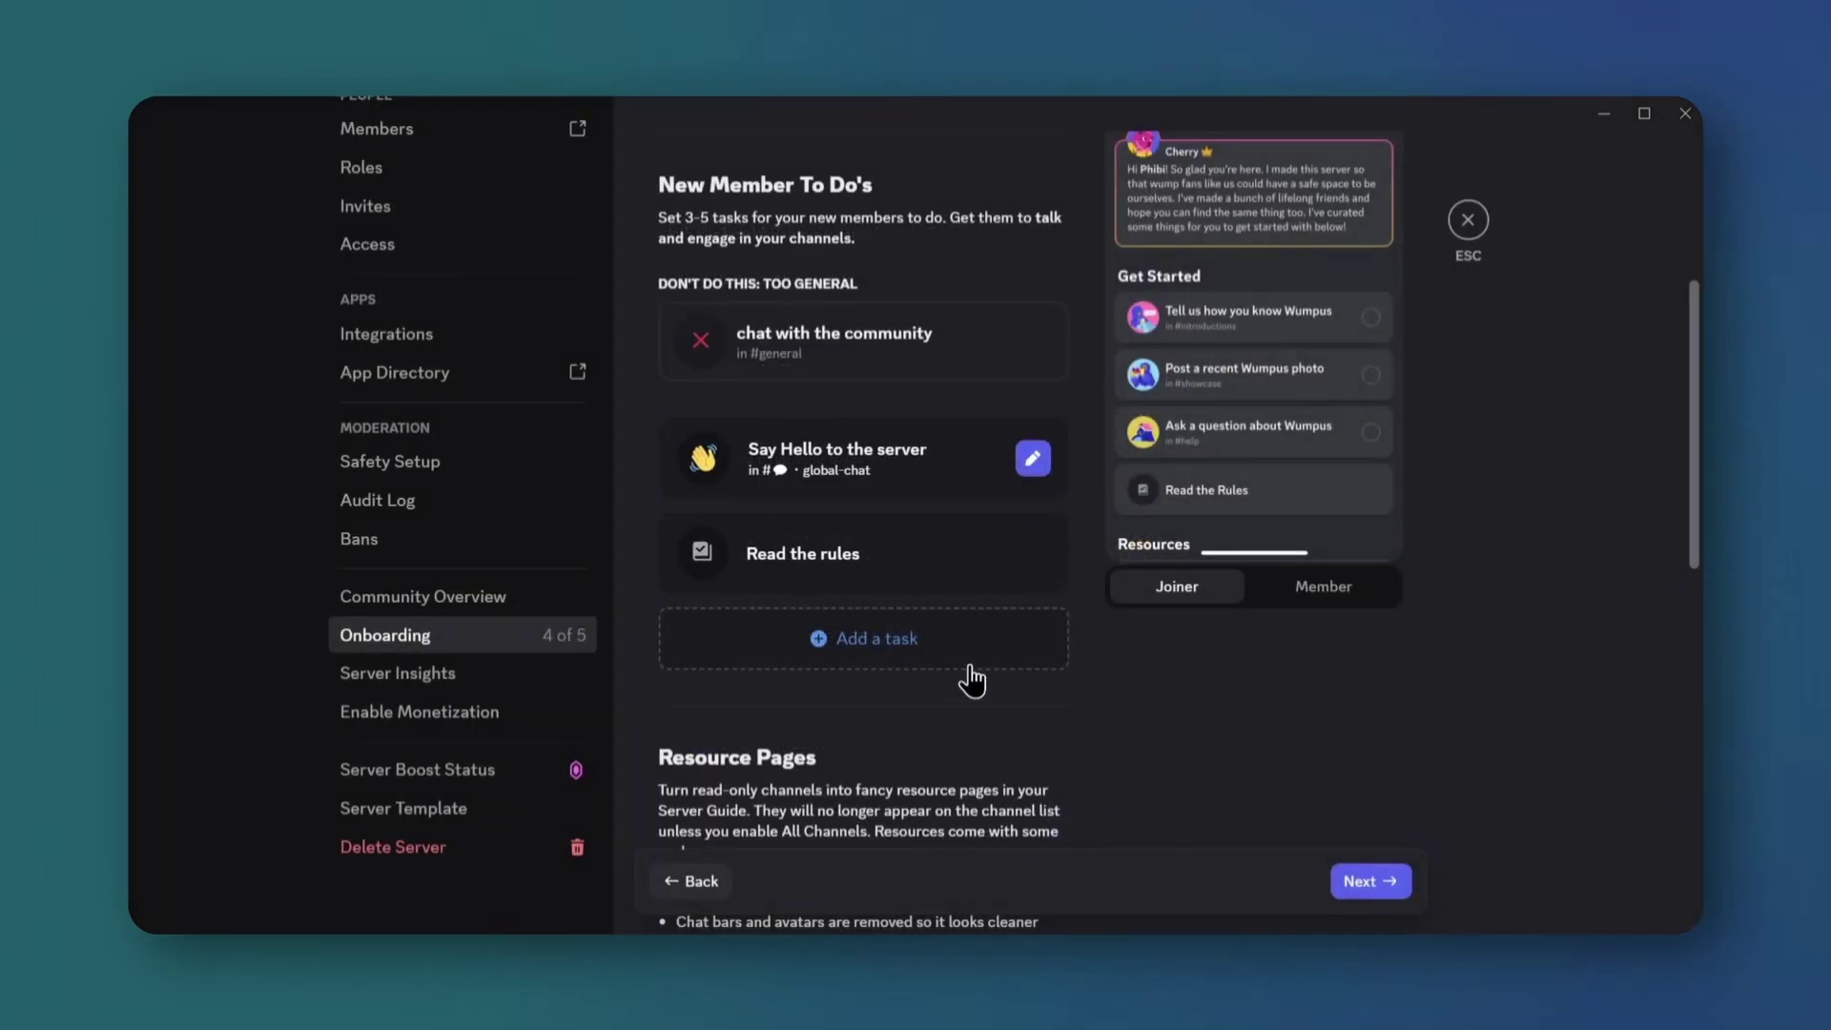
# - Create a second new member task titled "View rhe server rules!" in the server-rules channel
pyautogui.click(903, 658)
pyautogui.click(818, 279)
pyautogui.write('View rhe server rules!')
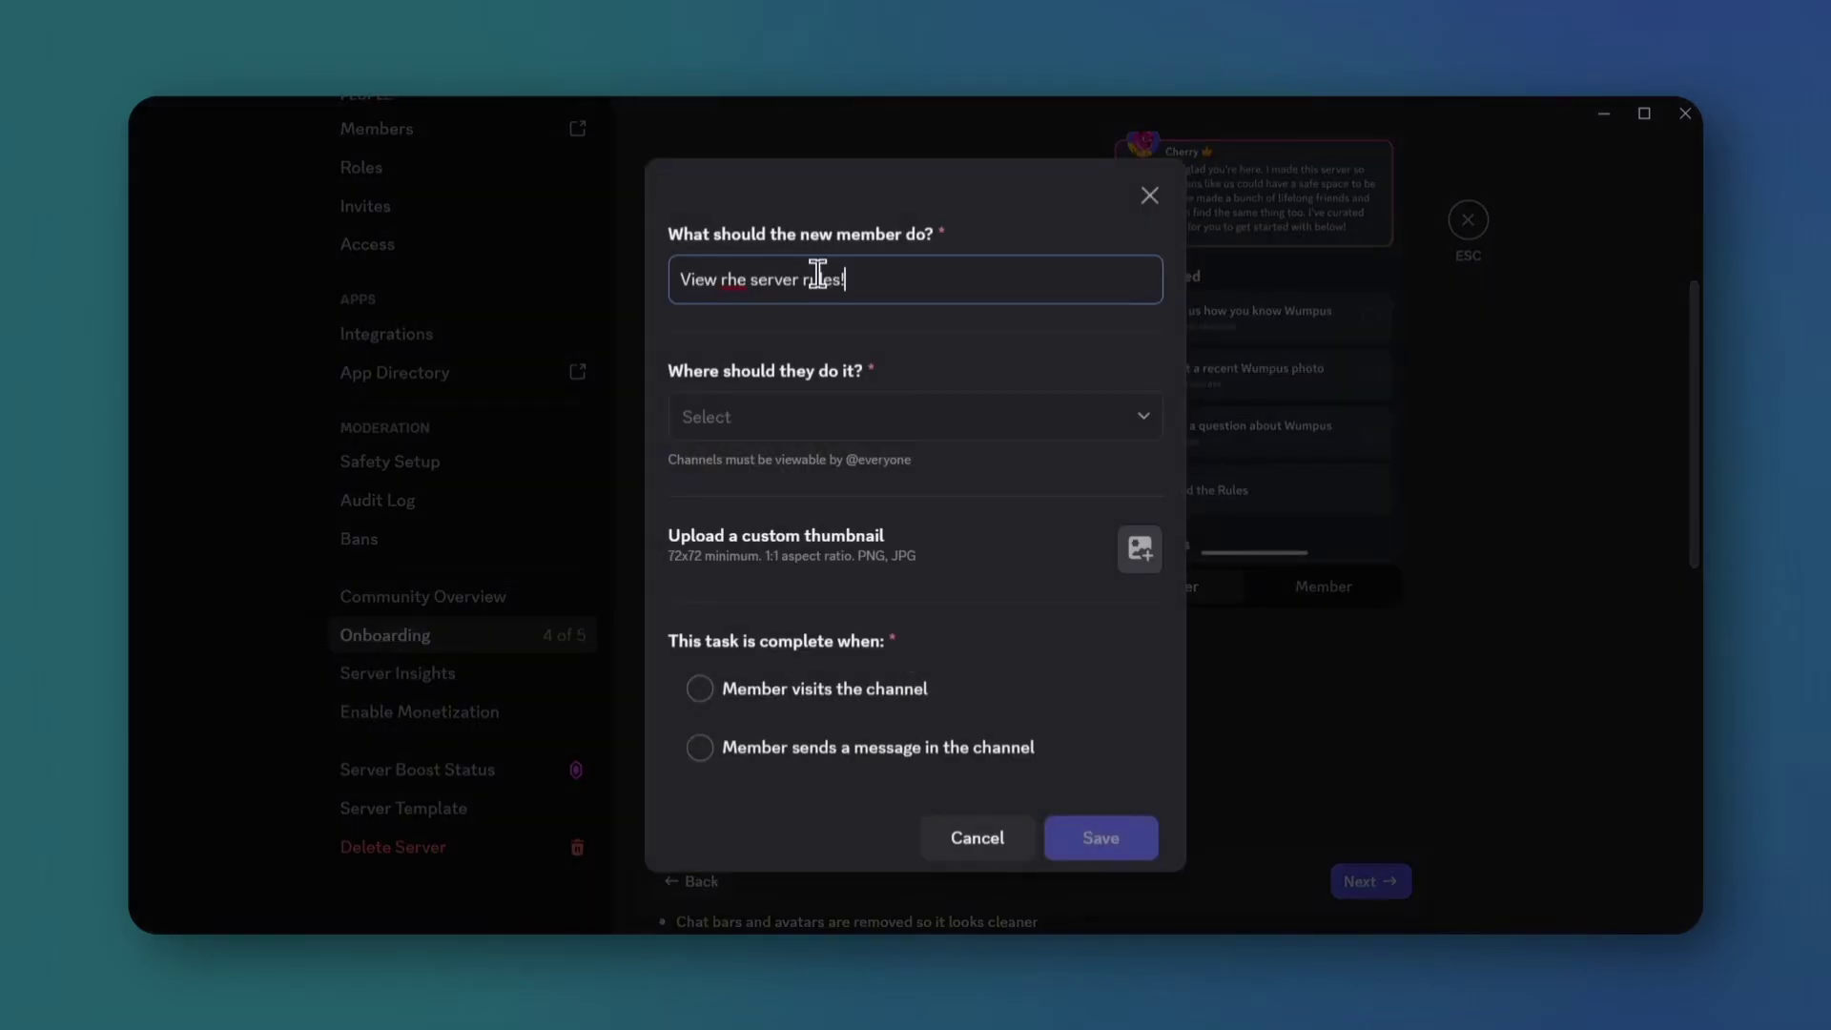
pyautogui.click(824, 416)
pyautogui.click(829, 584)
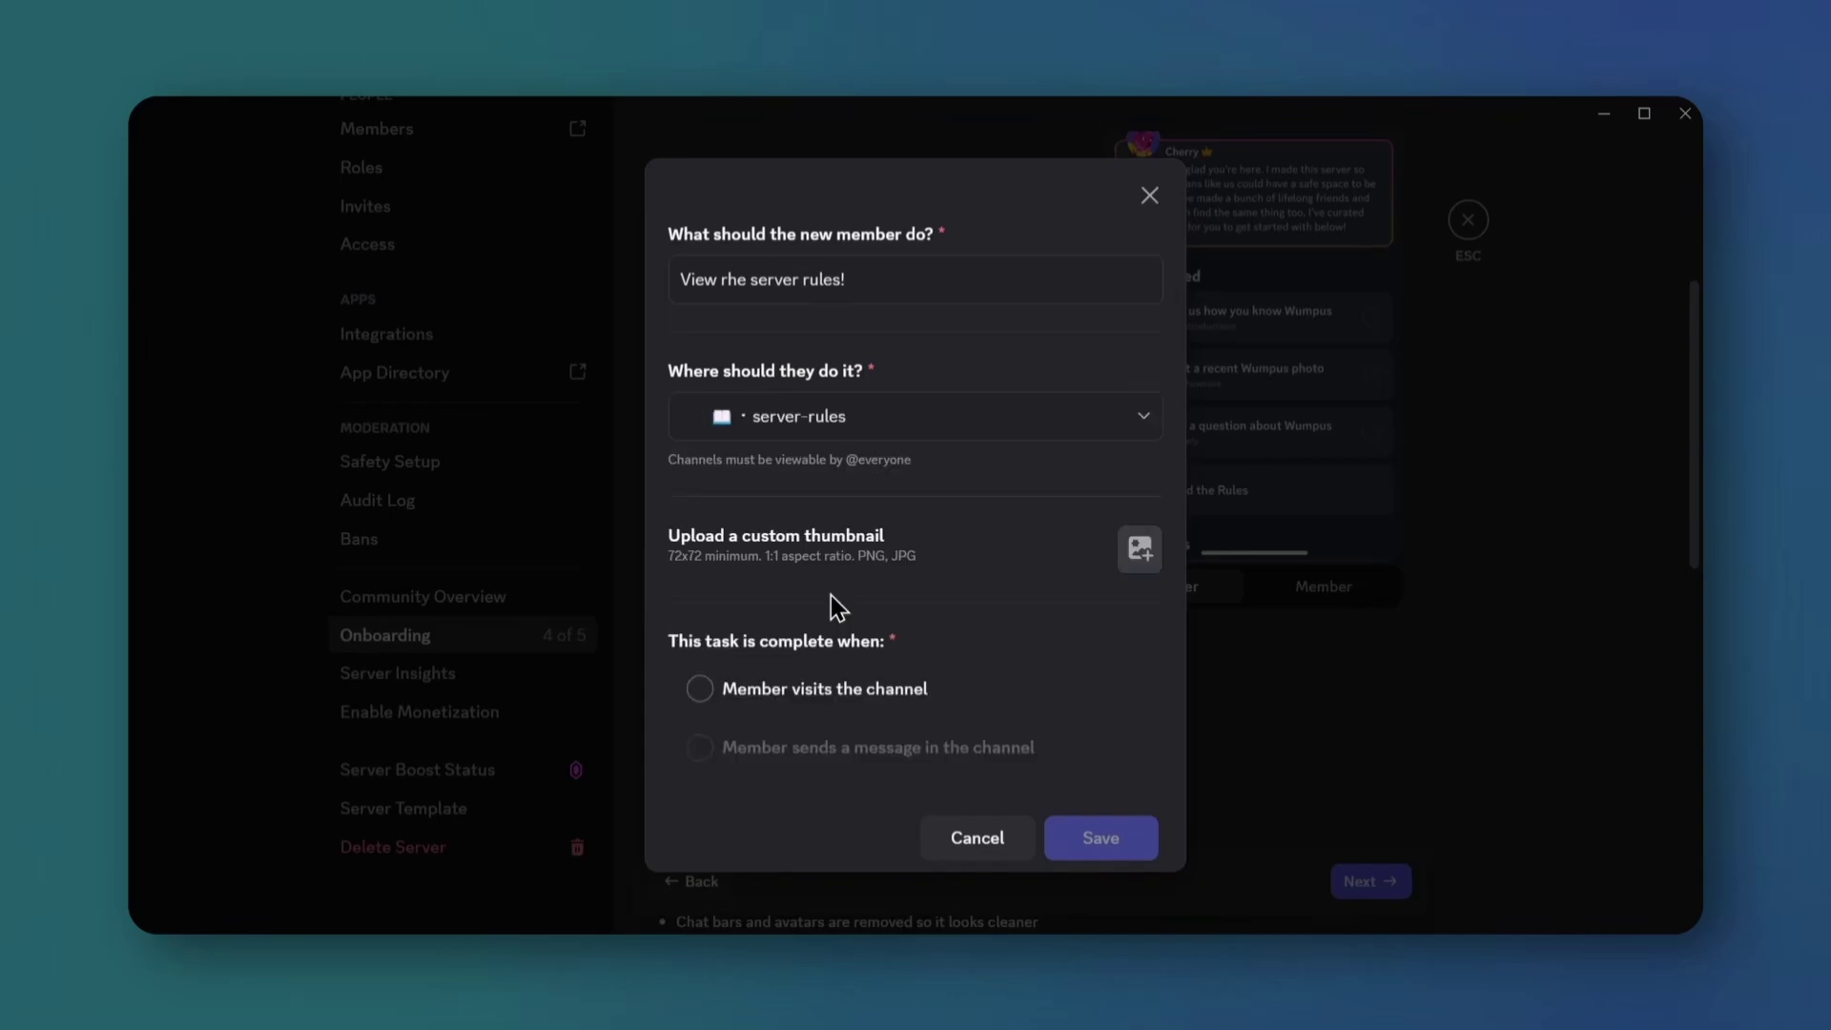
# - Give the server rules task a book emoji, complete it when the member visits the channel, and save
pyautogui.click(1140, 548)
pyautogui.write('book')
pyautogui.click(1219, 208)
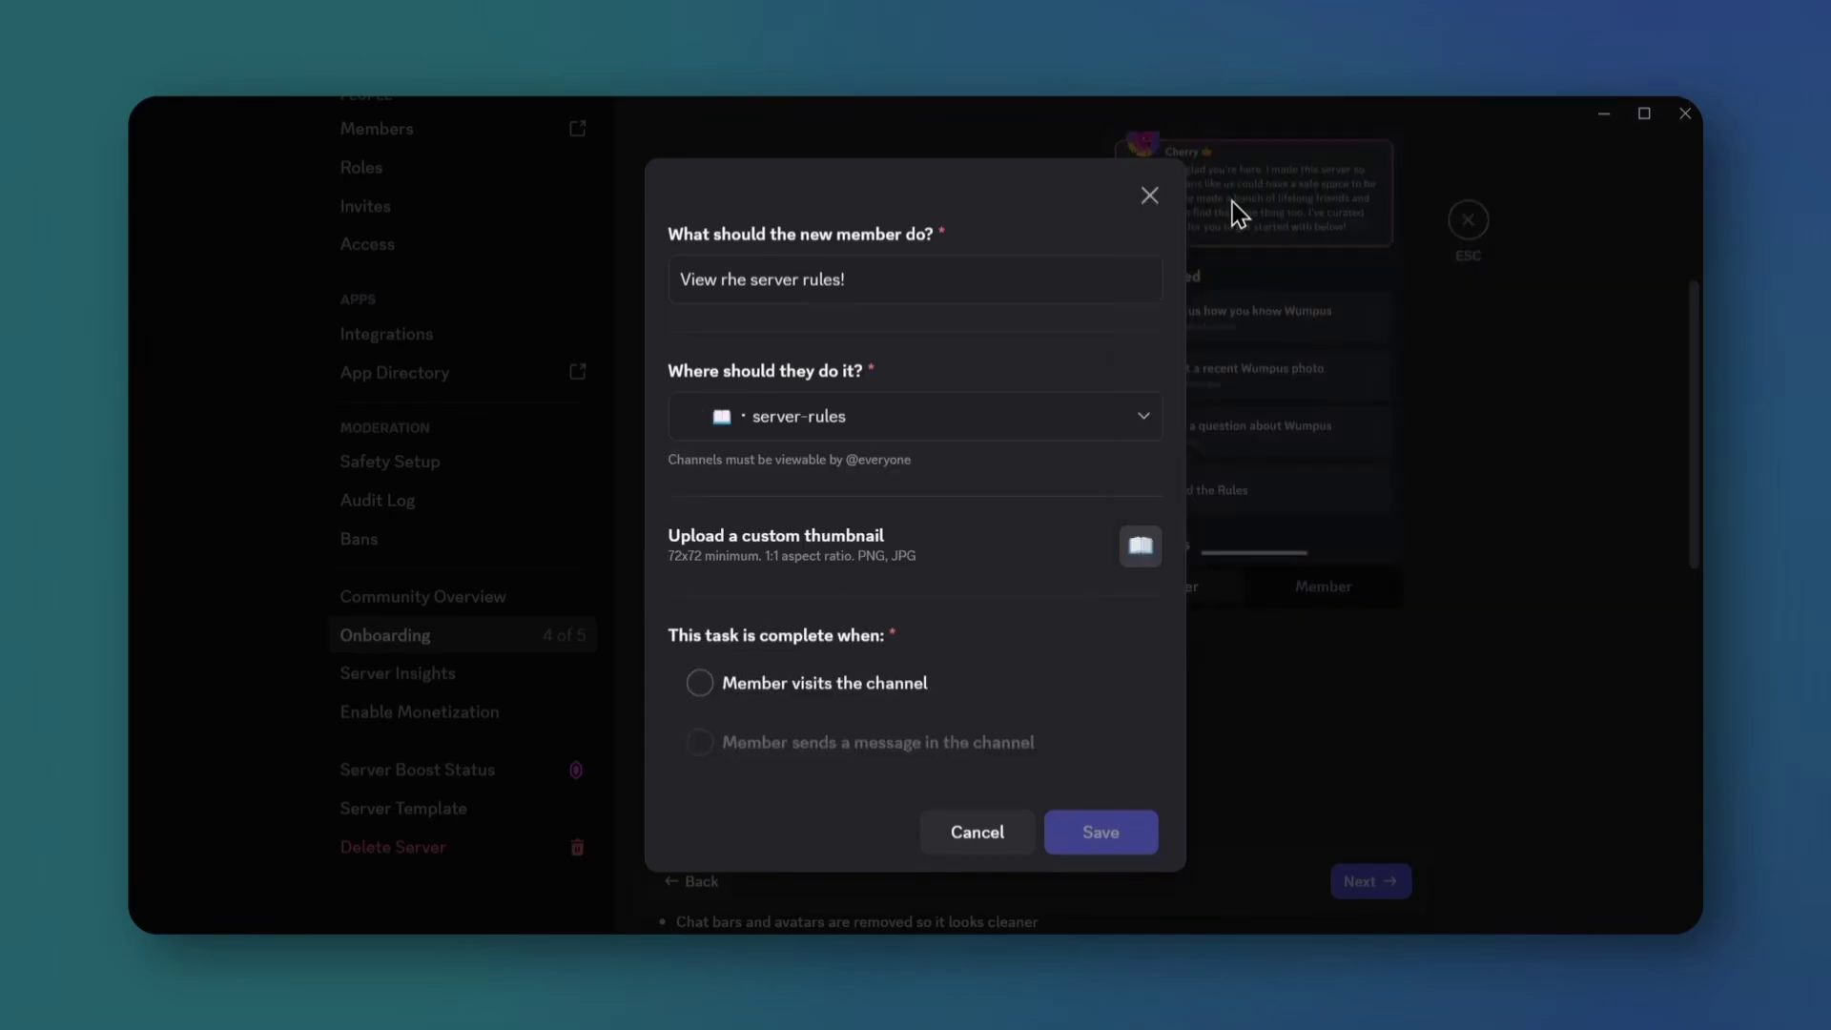
pyautogui.click(791, 703)
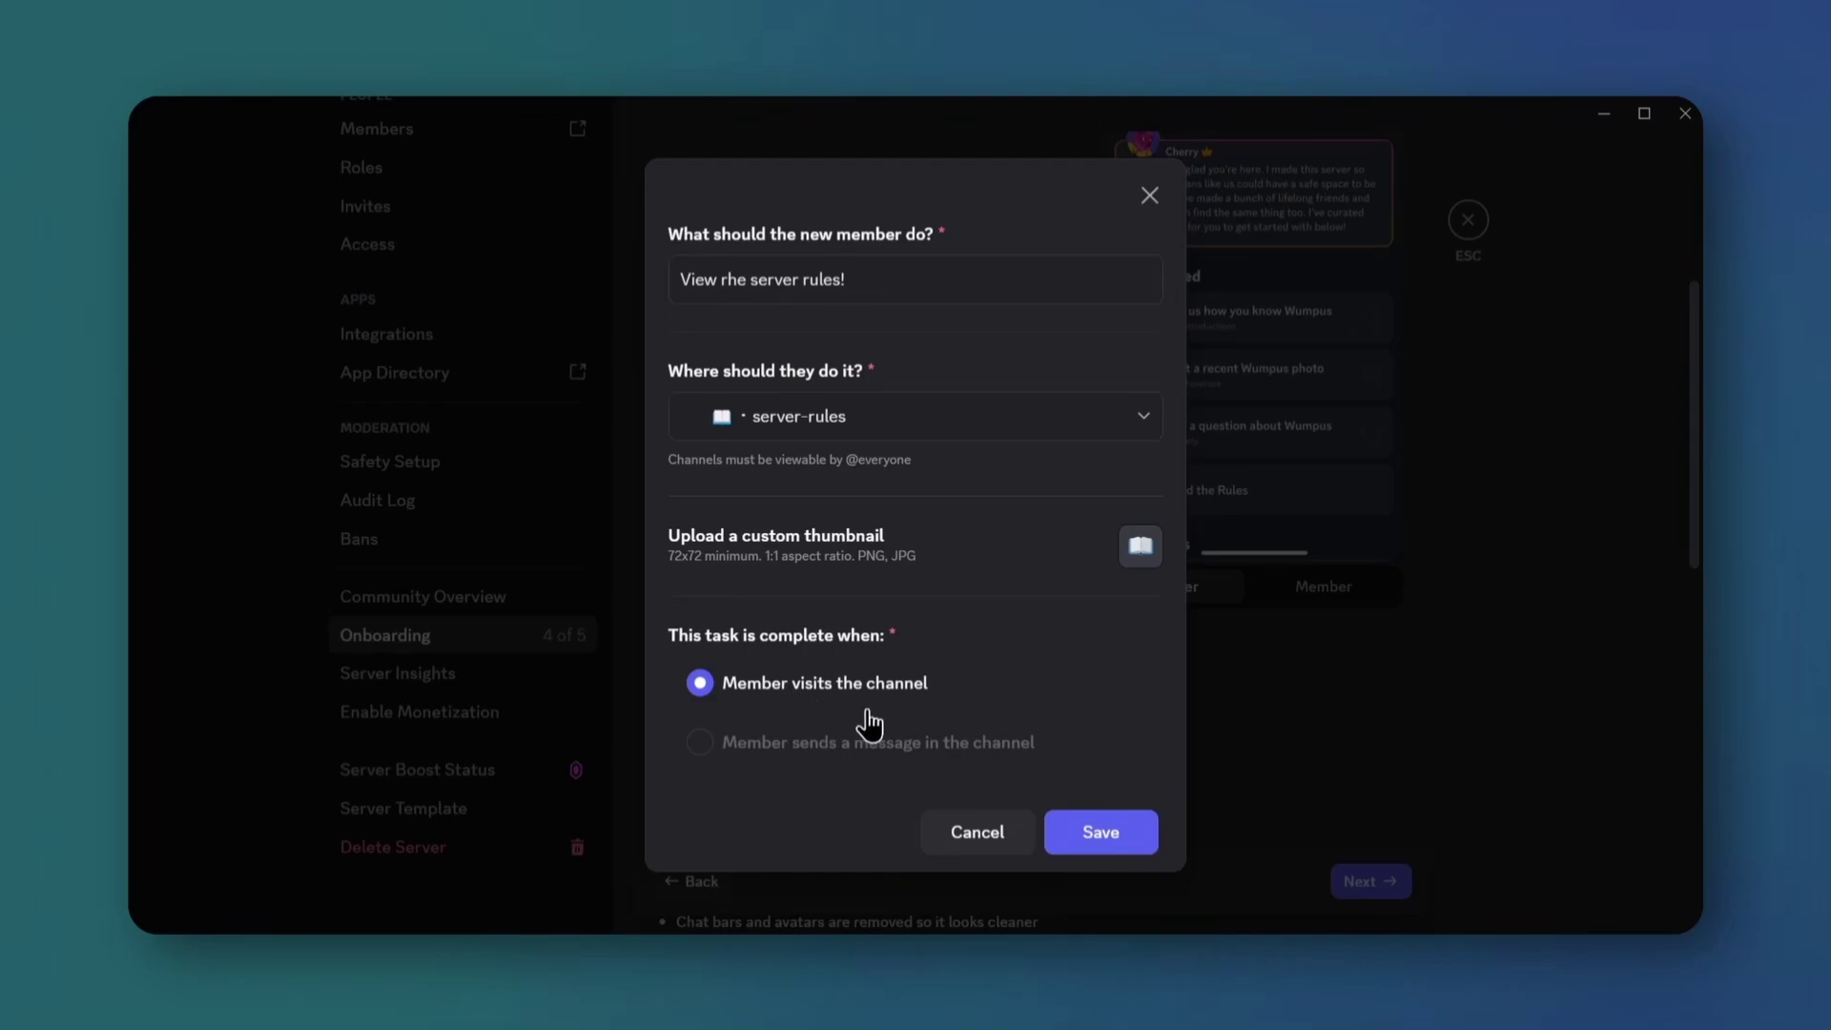
pyautogui.click(1097, 841)
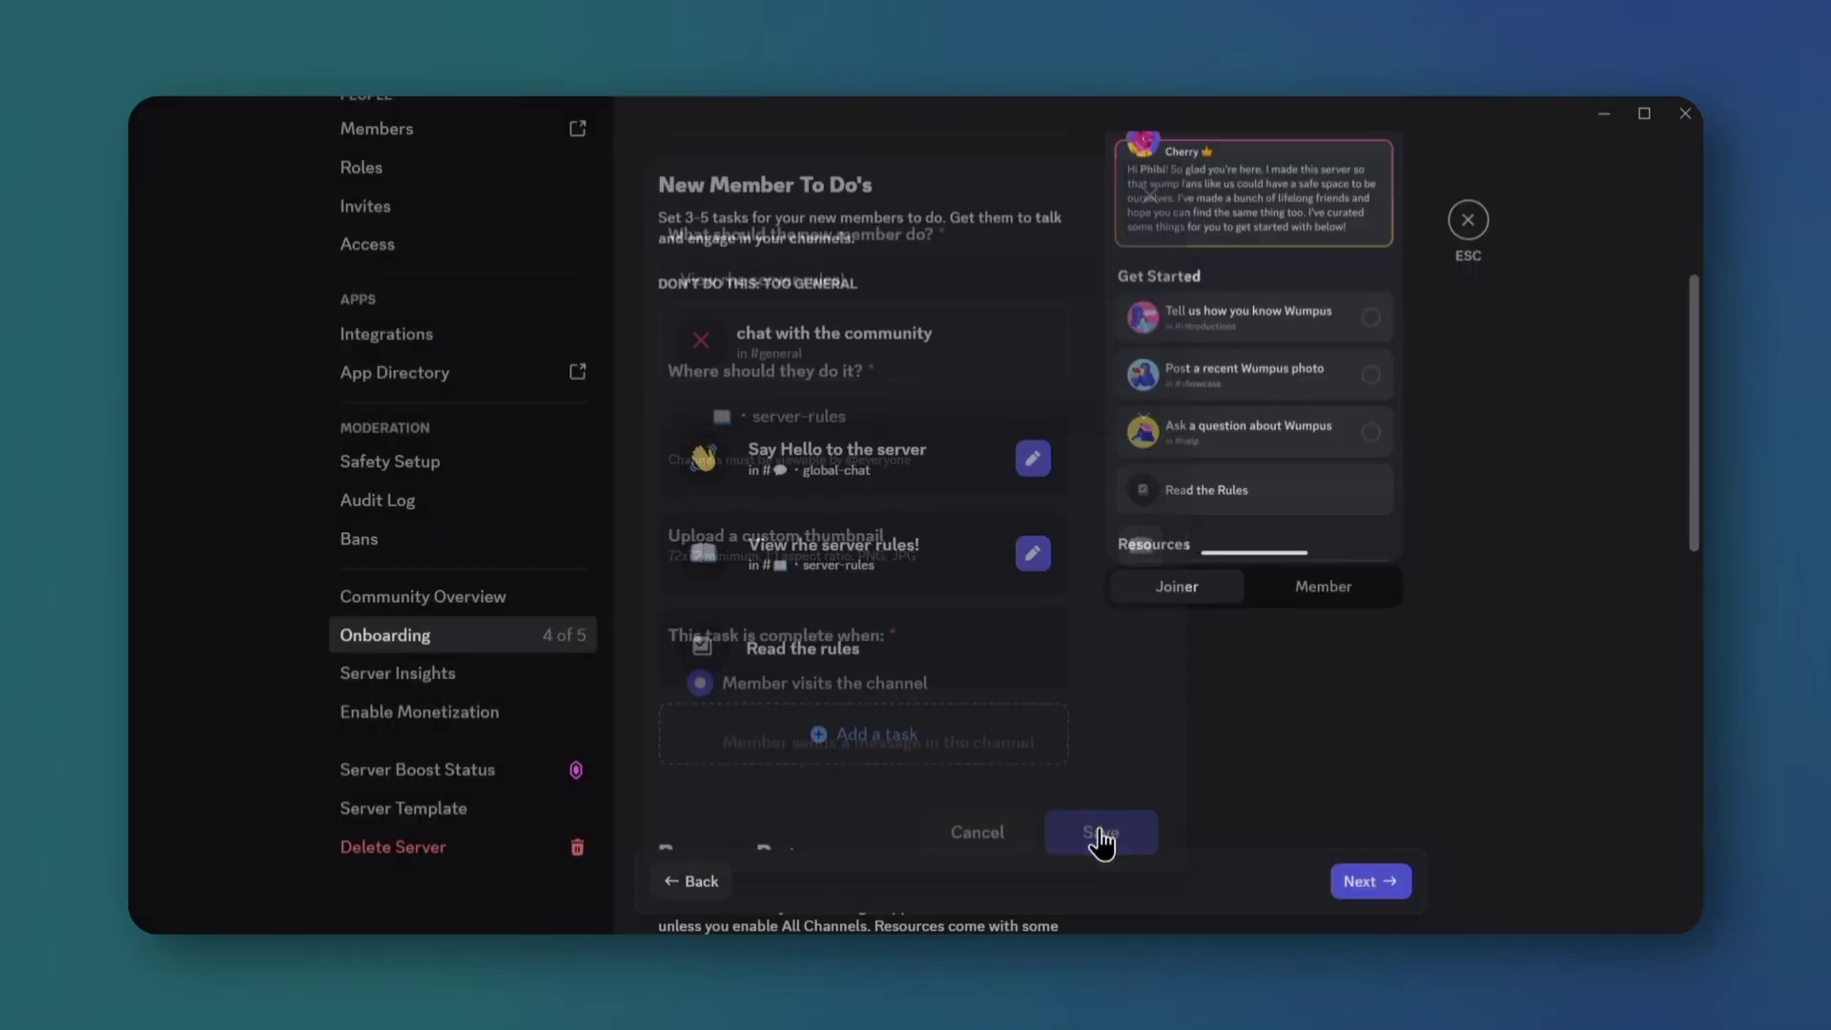
# - Add a "Check out our server updates!" task in the announcements channel with a megaphone thumbnail, completed when the member visits the channel
pyautogui.click(1002, 753)
pyautogui.click(878, 280)
pyautogui.write('Check out our server updates!')
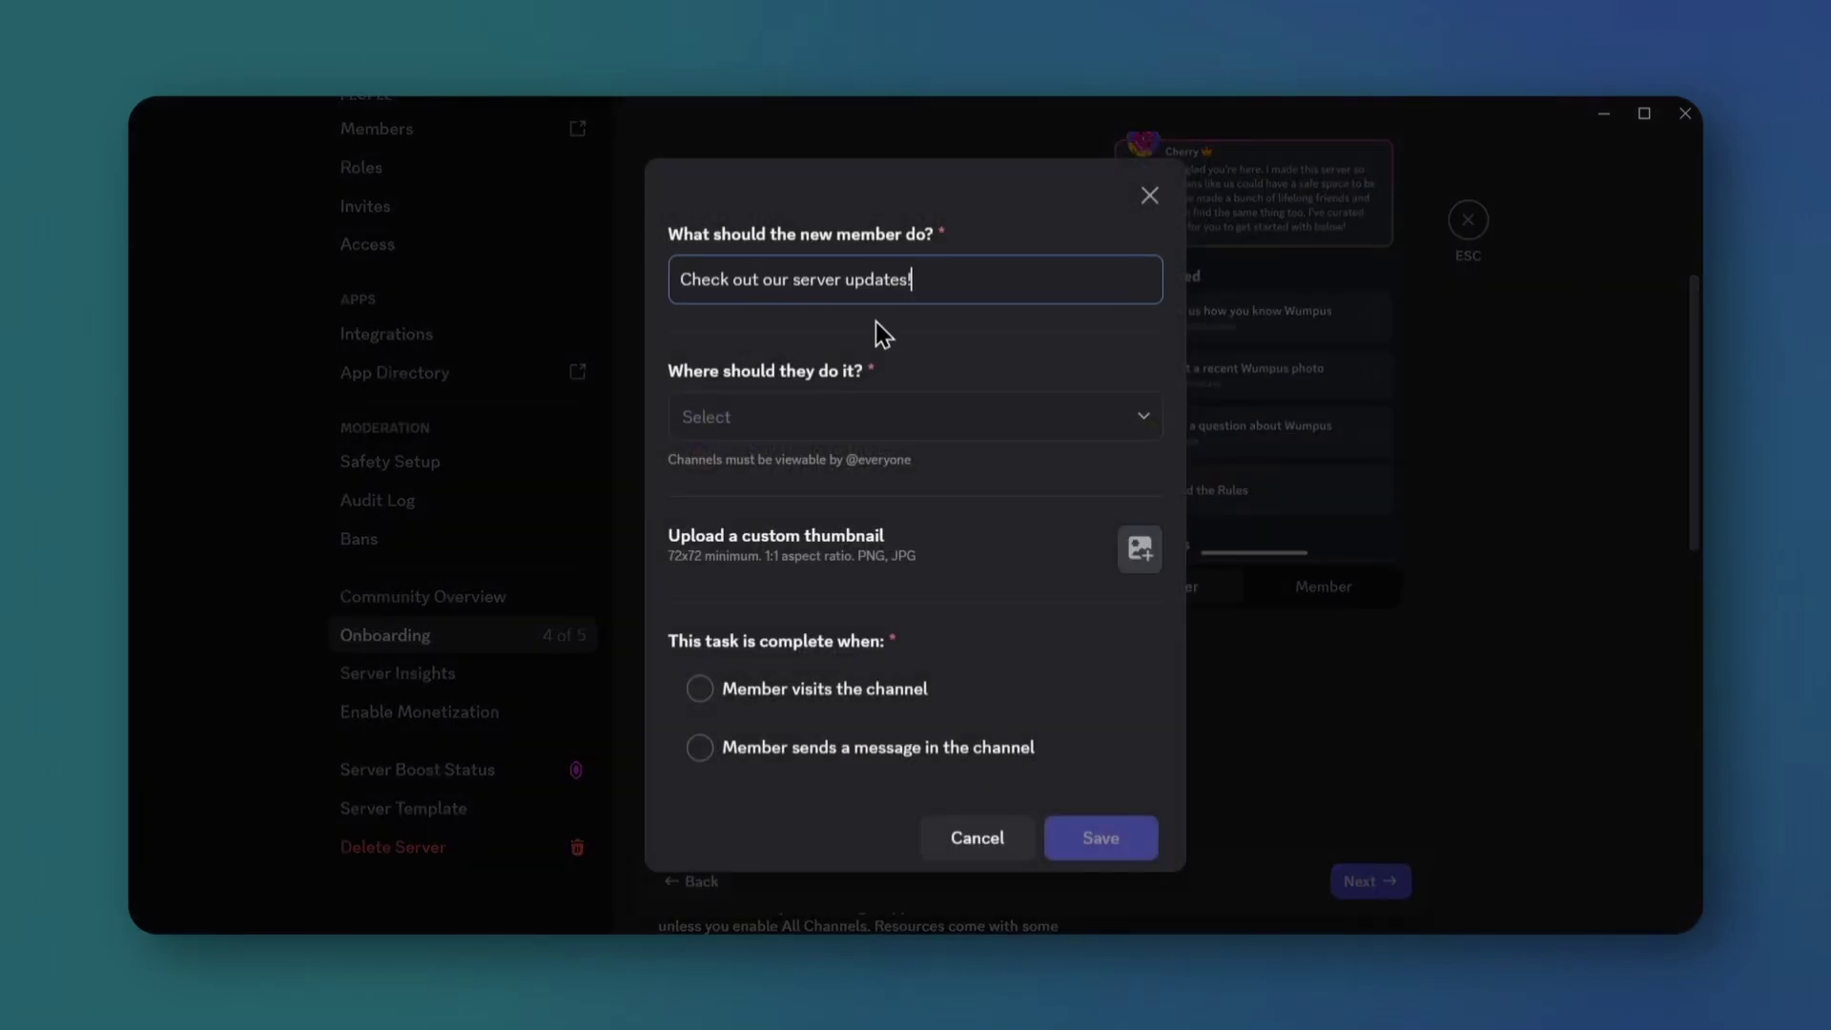
pyautogui.click(871, 412)
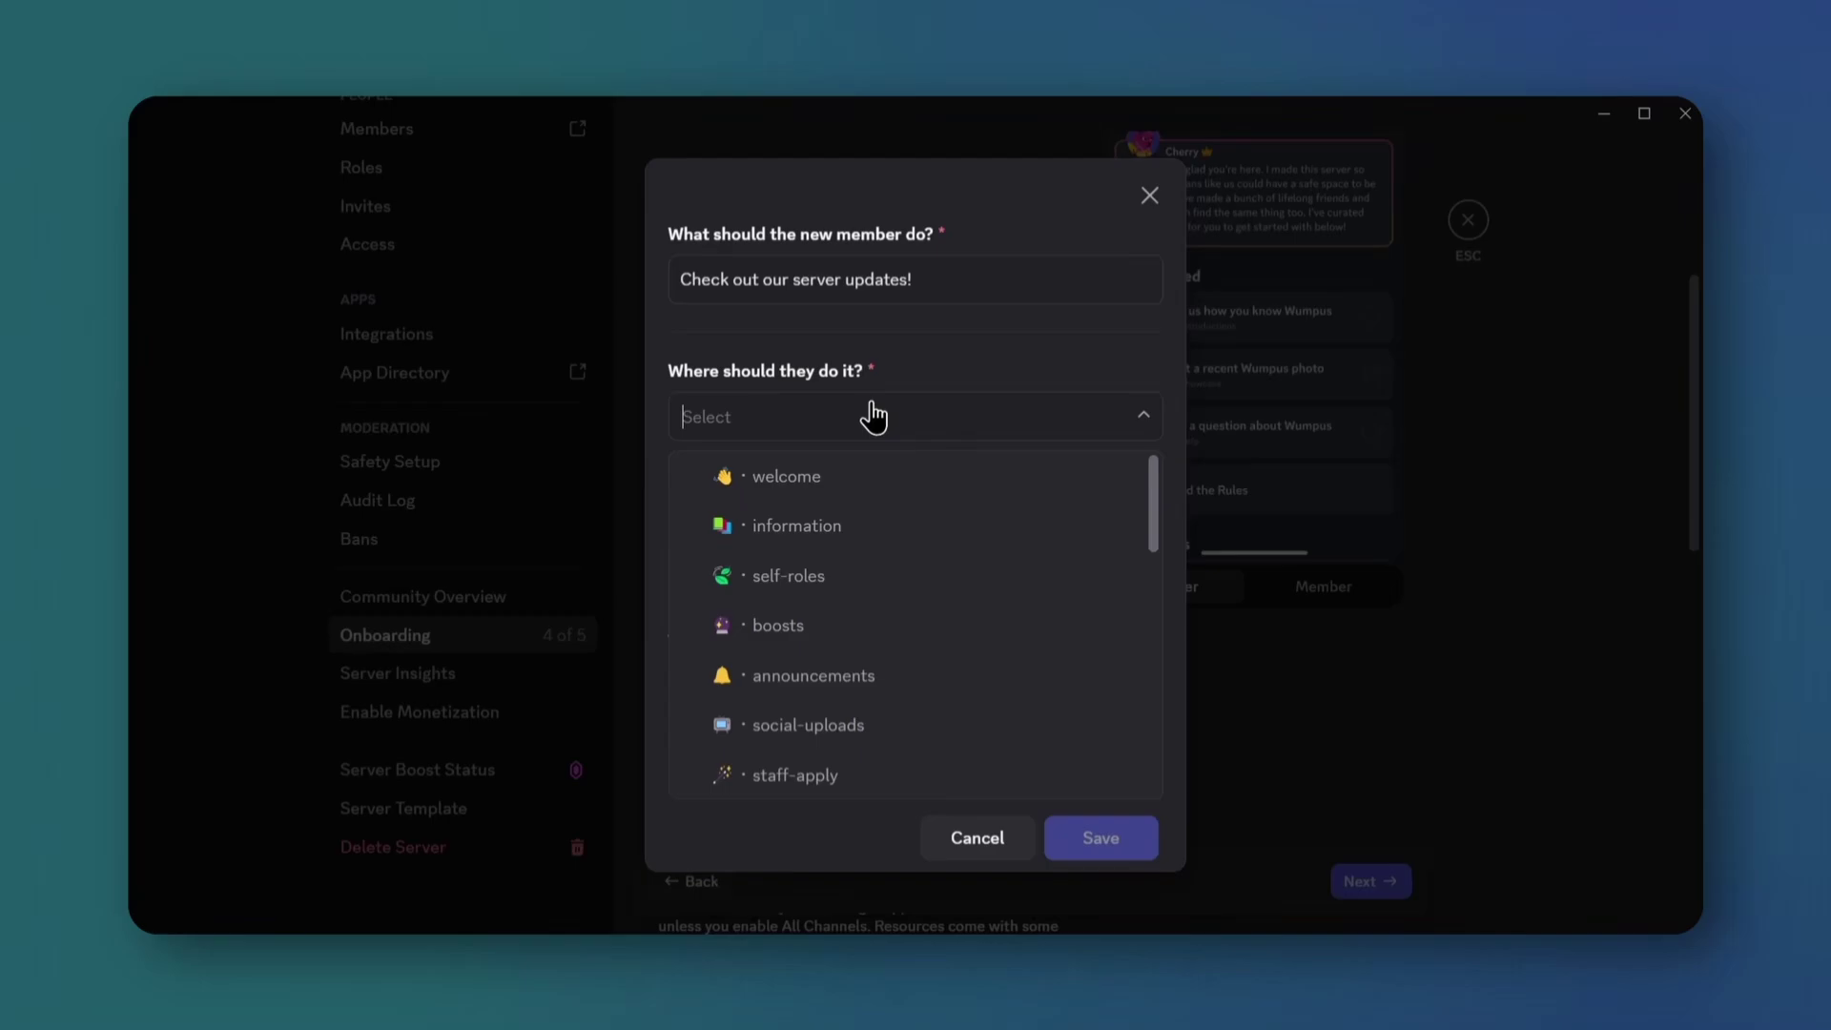
pyautogui.click(822, 672)
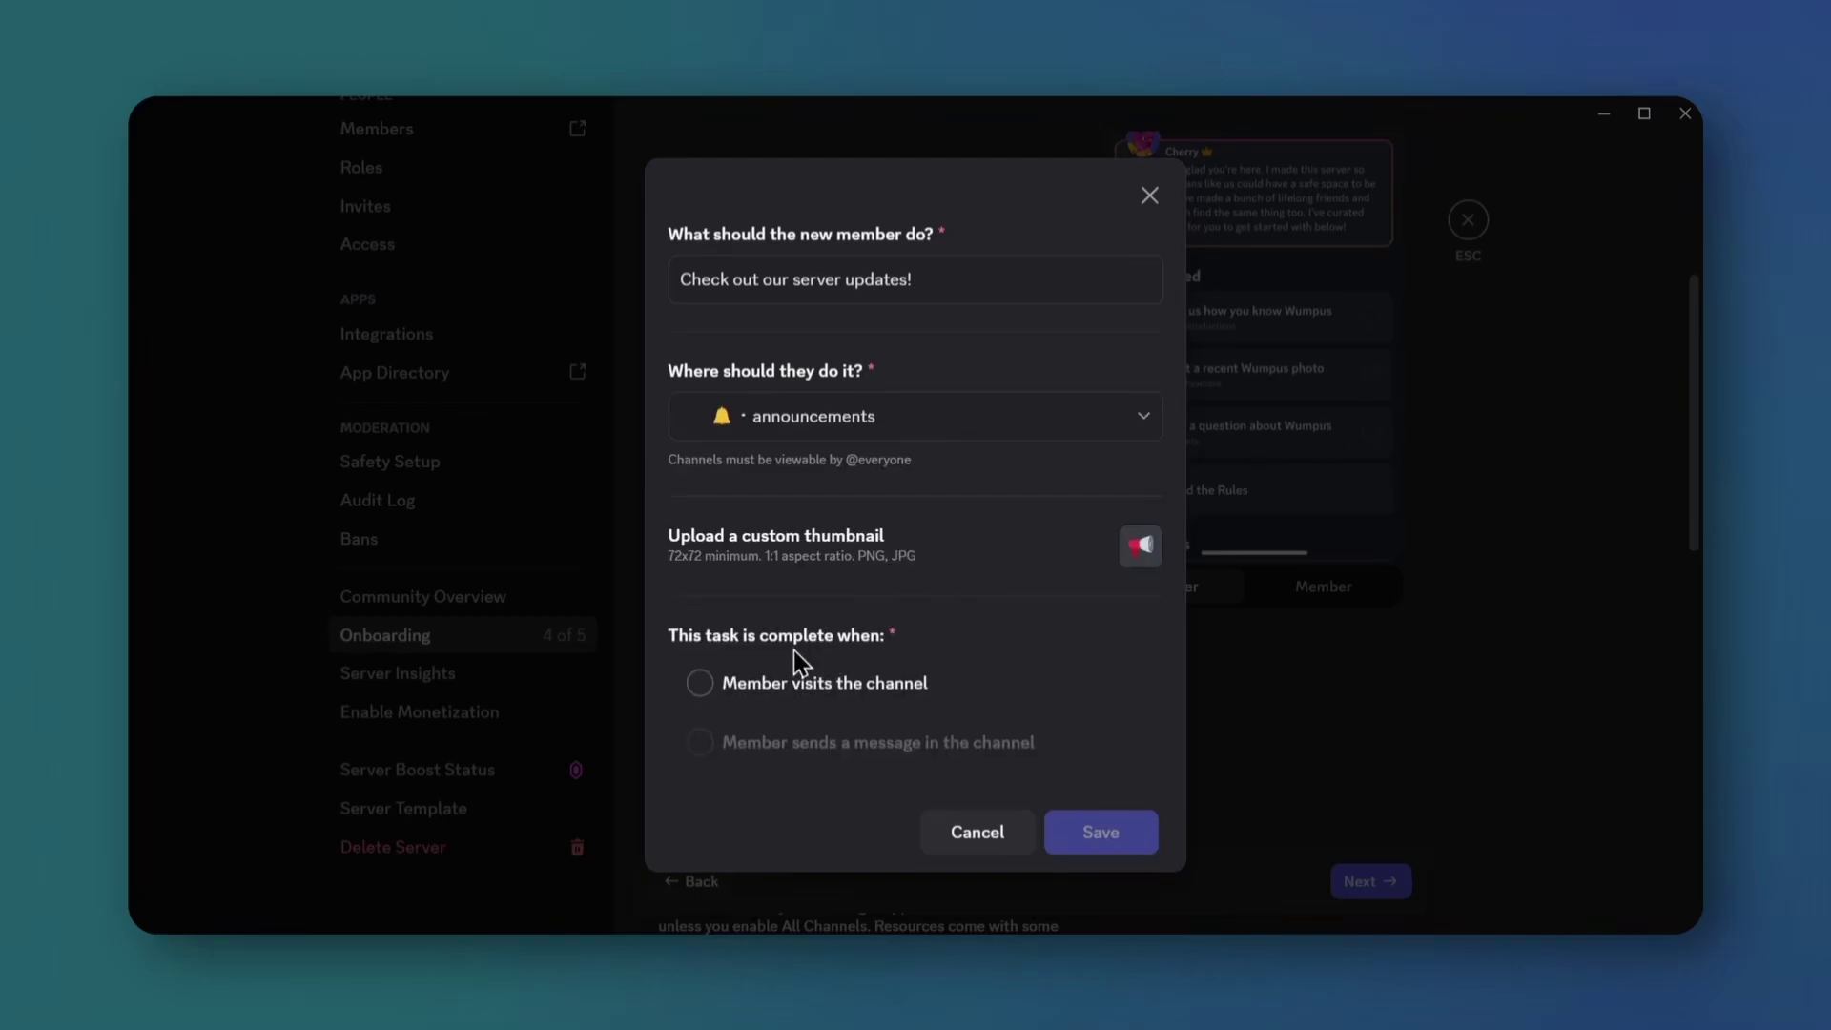
pyautogui.click(750, 704)
pyautogui.click(1104, 837)
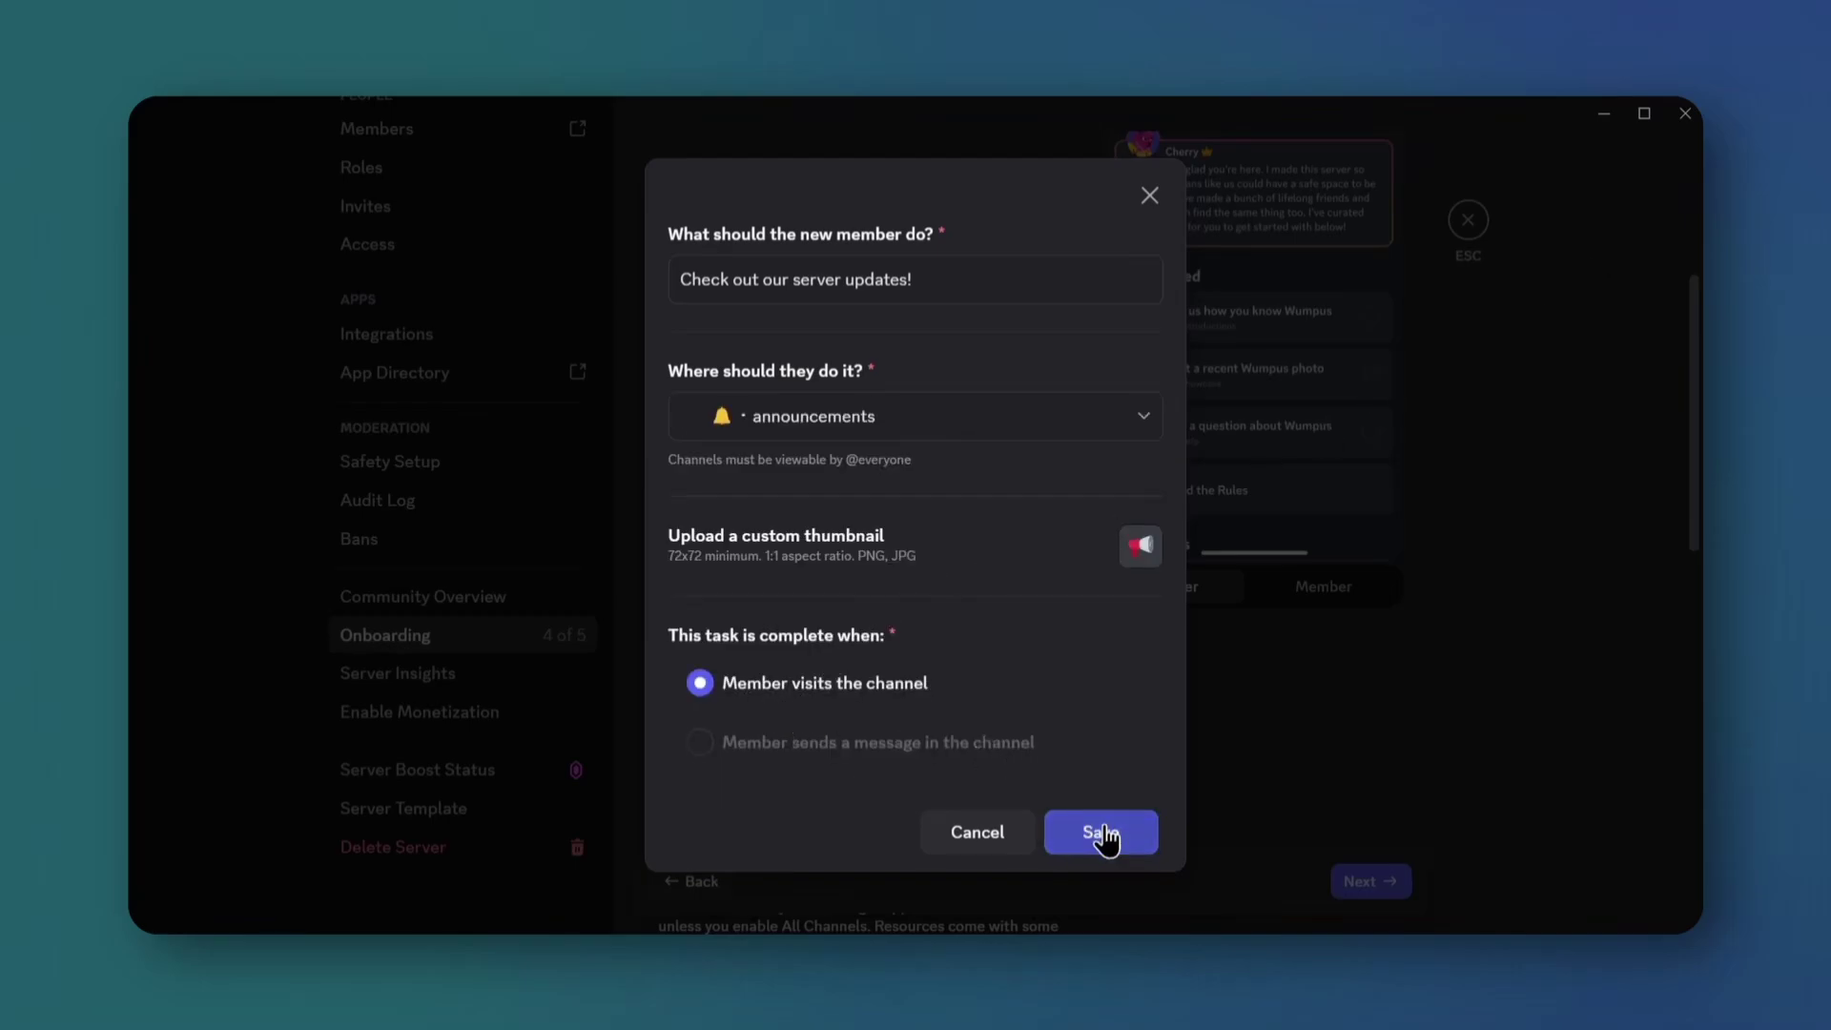
# - Add the self-roles, announcements and social-uploads channels as Resource Pages in the Server Guide
pyautogui.scroll(-6, 1064, 708)
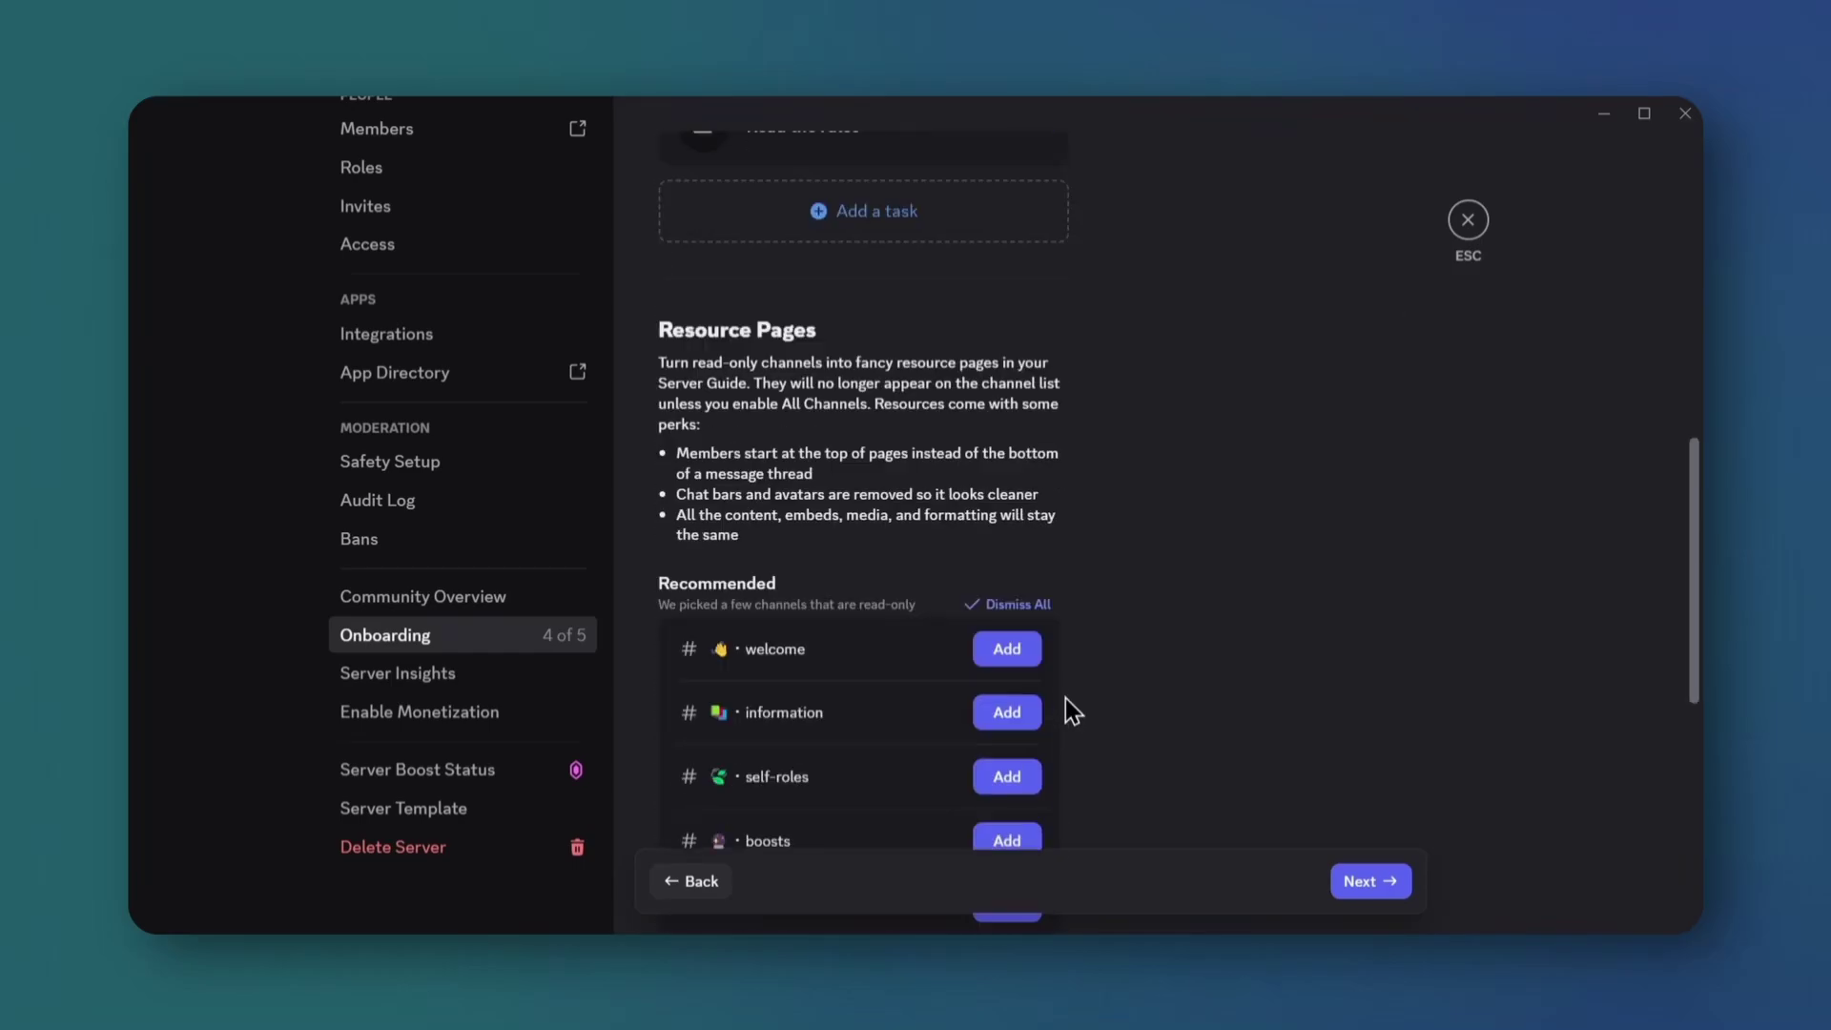
pyautogui.scroll(-5, 1088, 661)
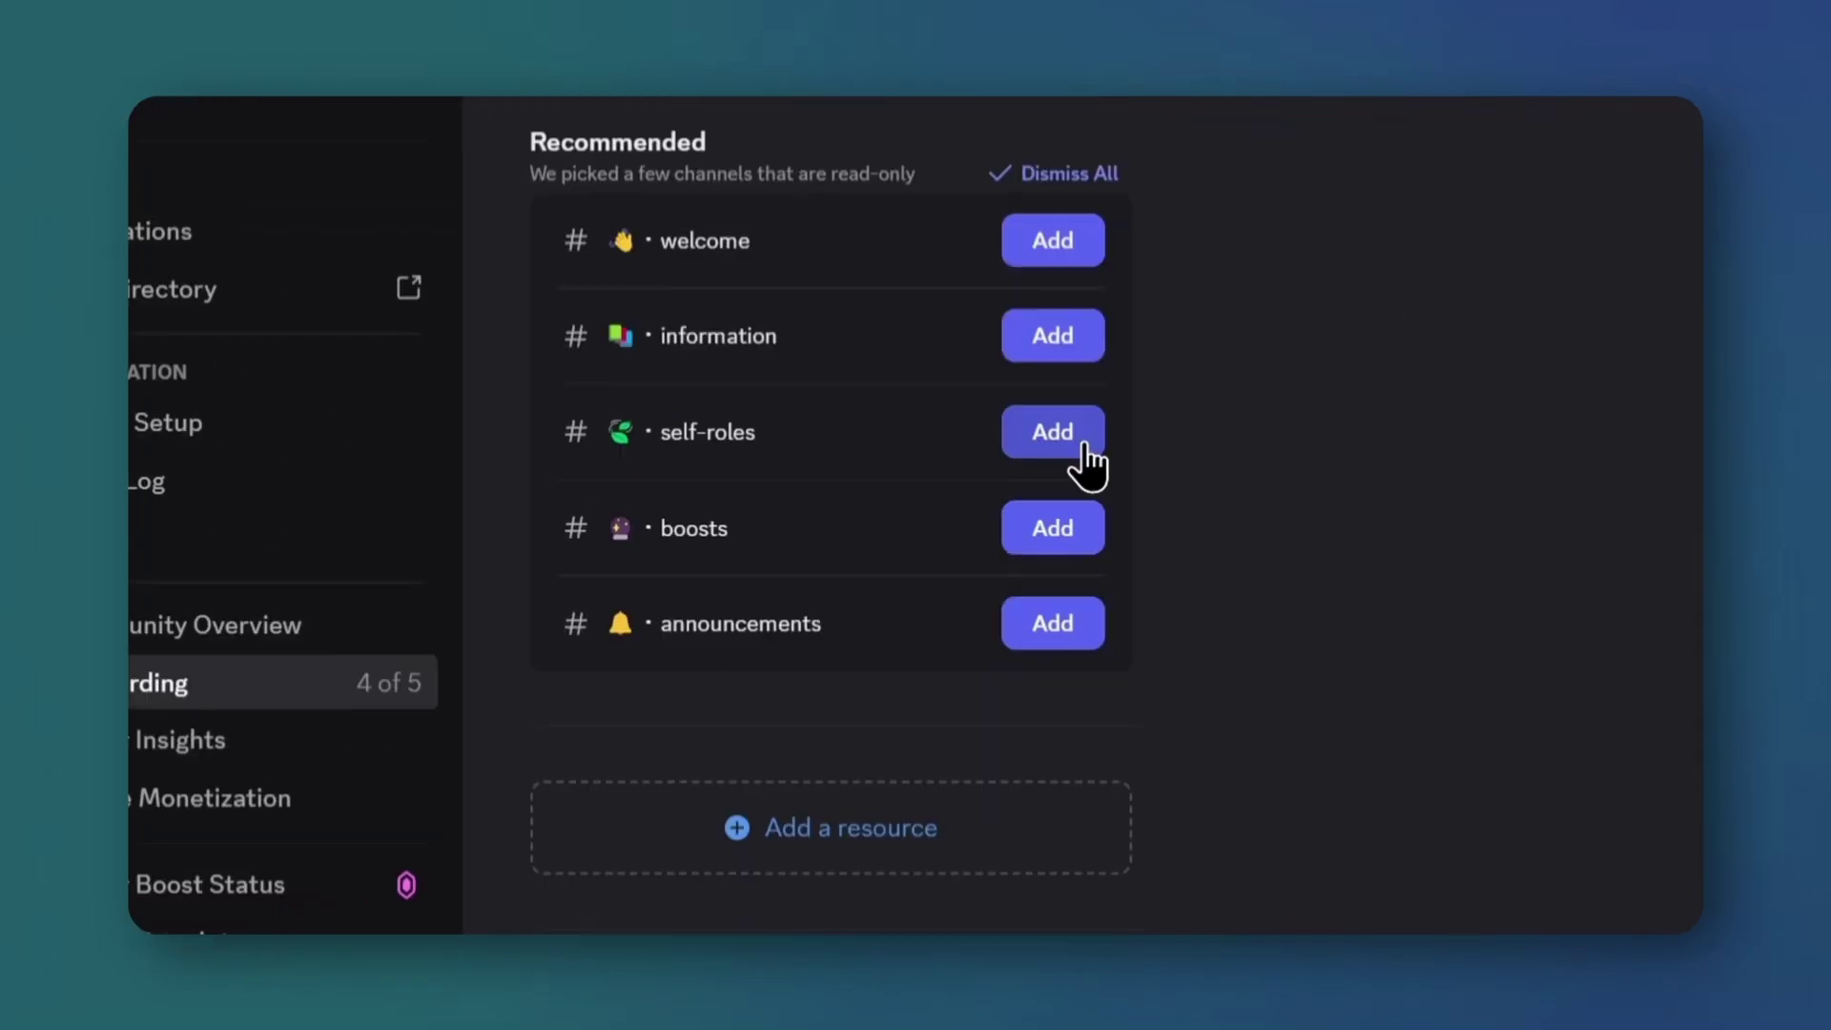
pyautogui.click(1070, 441)
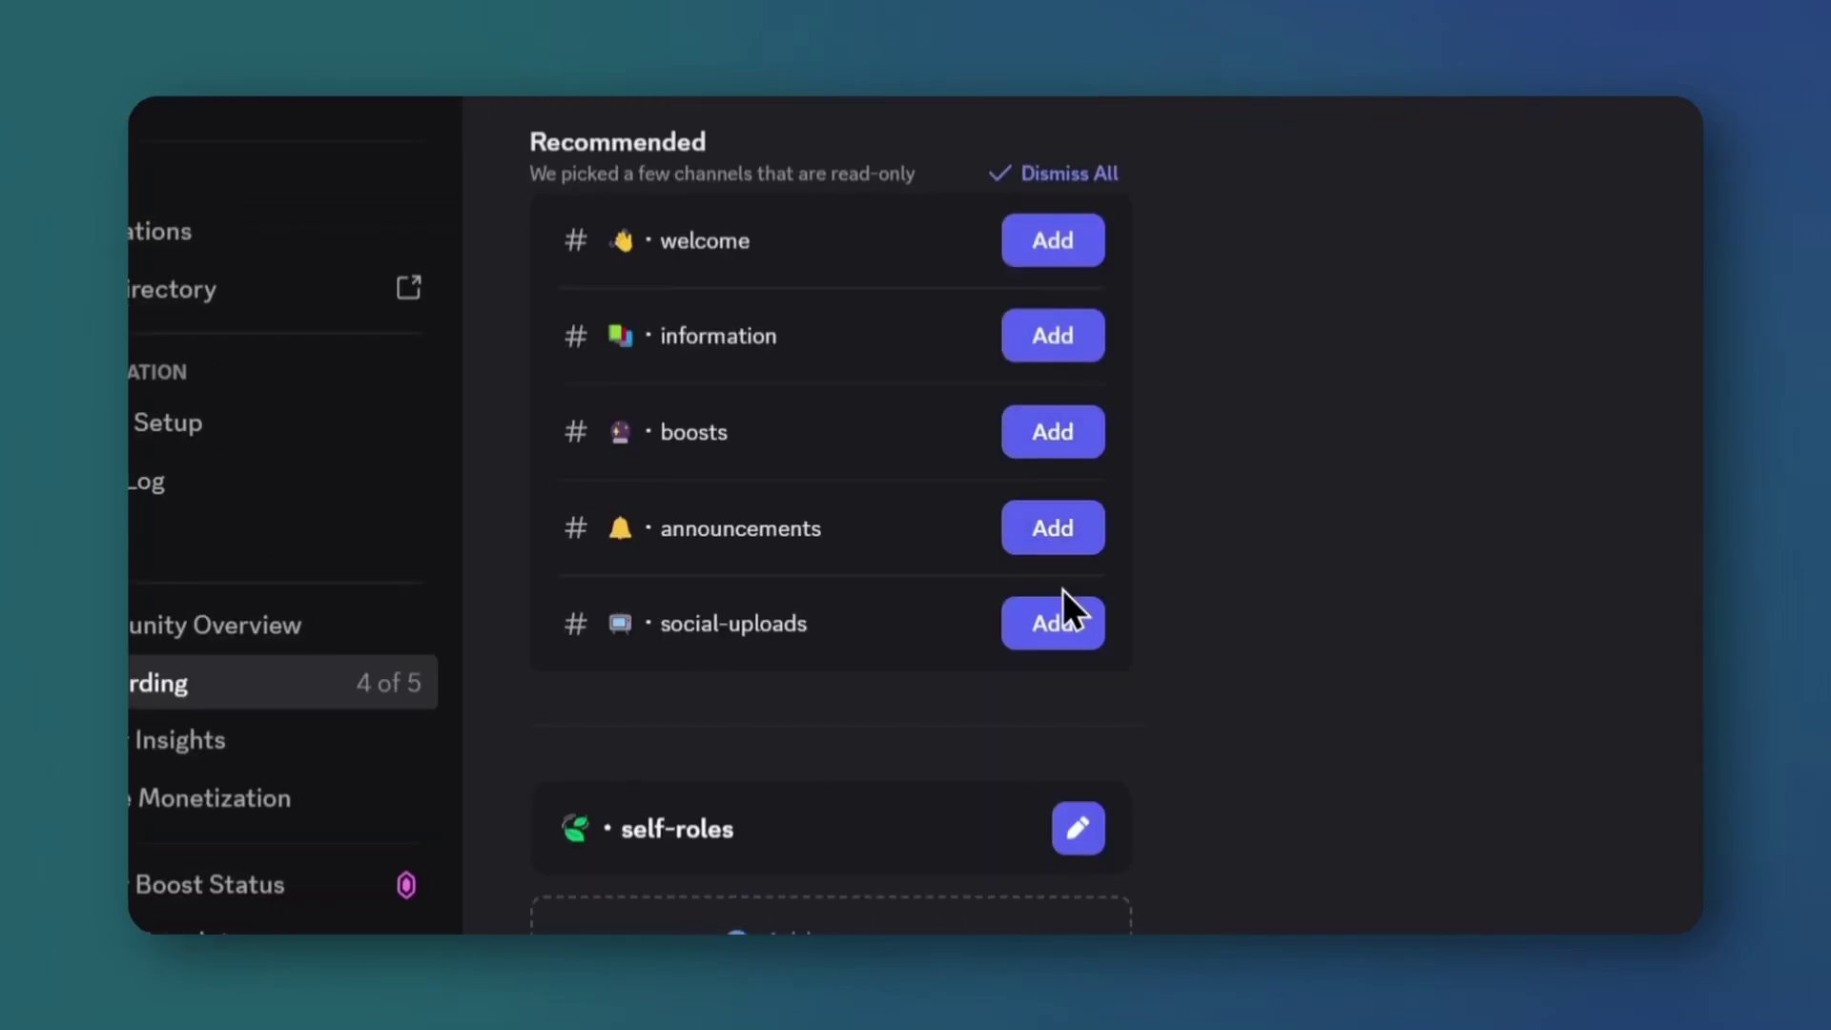
pyautogui.click(1061, 548)
pyautogui.click(1059, 541)
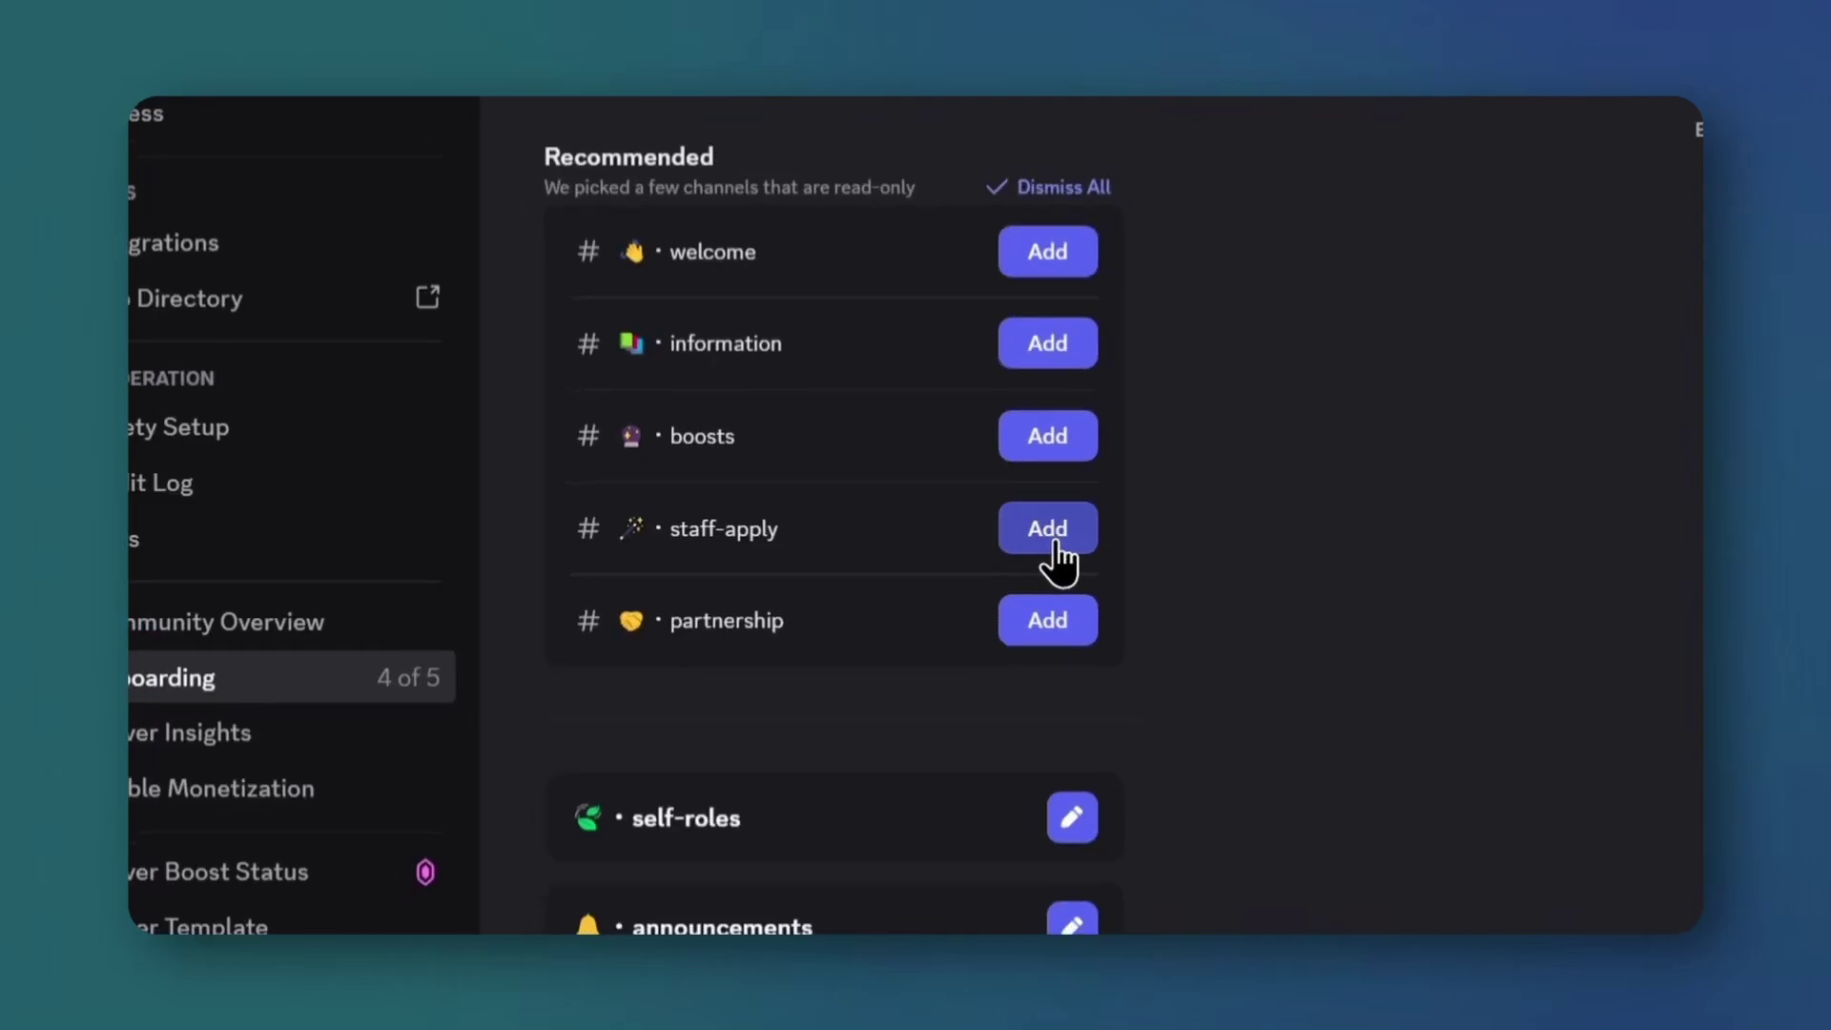
# - Continue to the onboarding Review and enable Onboarding
pyautogui.scroll(-3, 1061, 553)
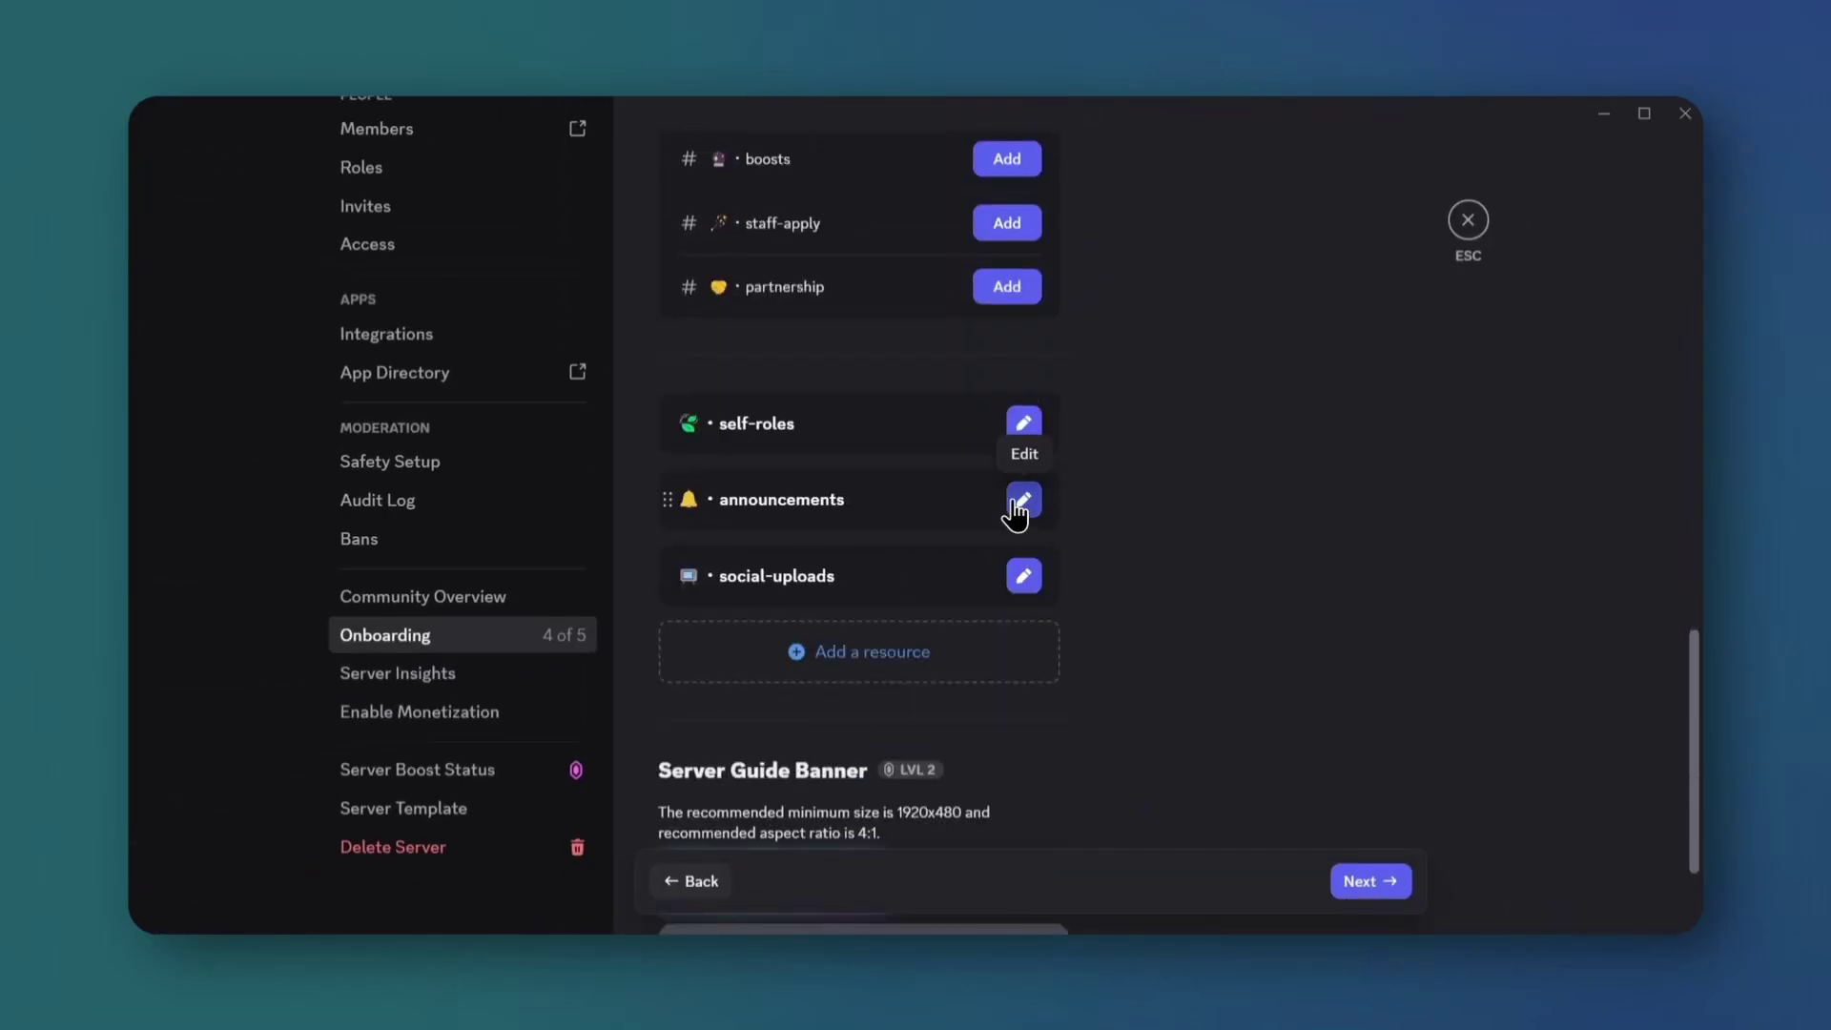
pyautogui.click(1388, 888)
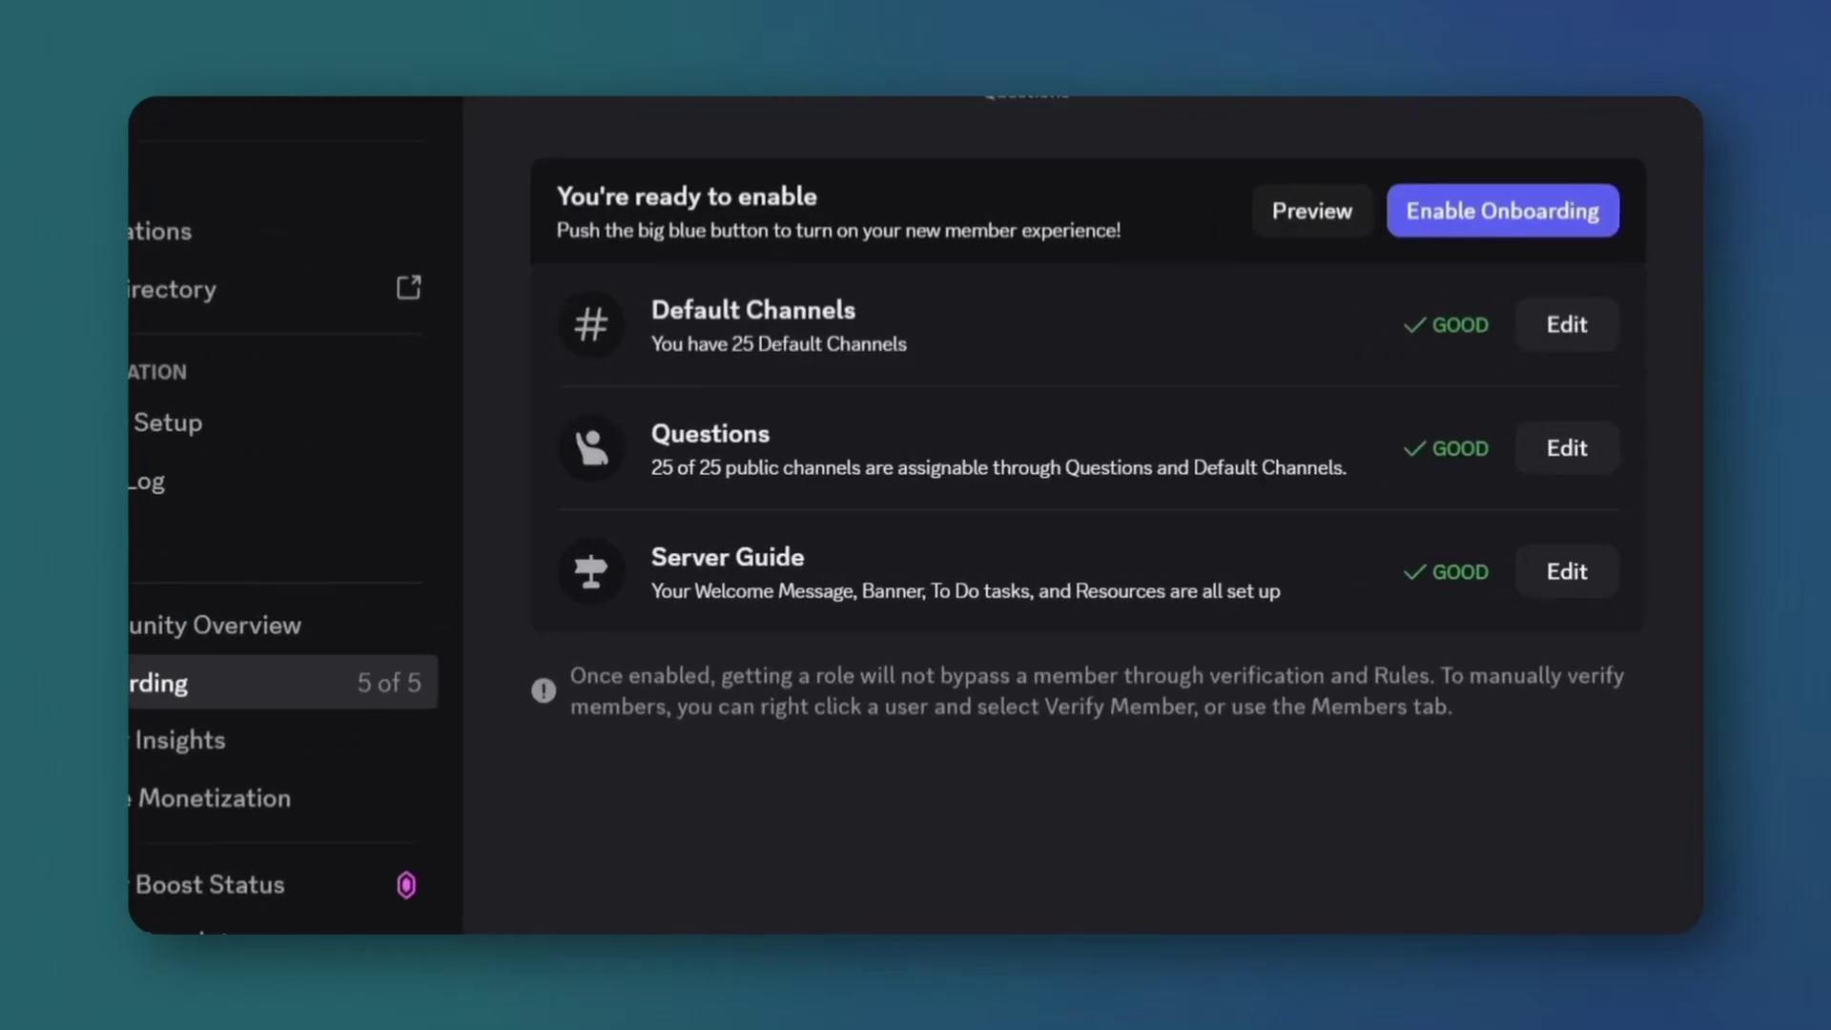
pyautogui.click(1558, 238)
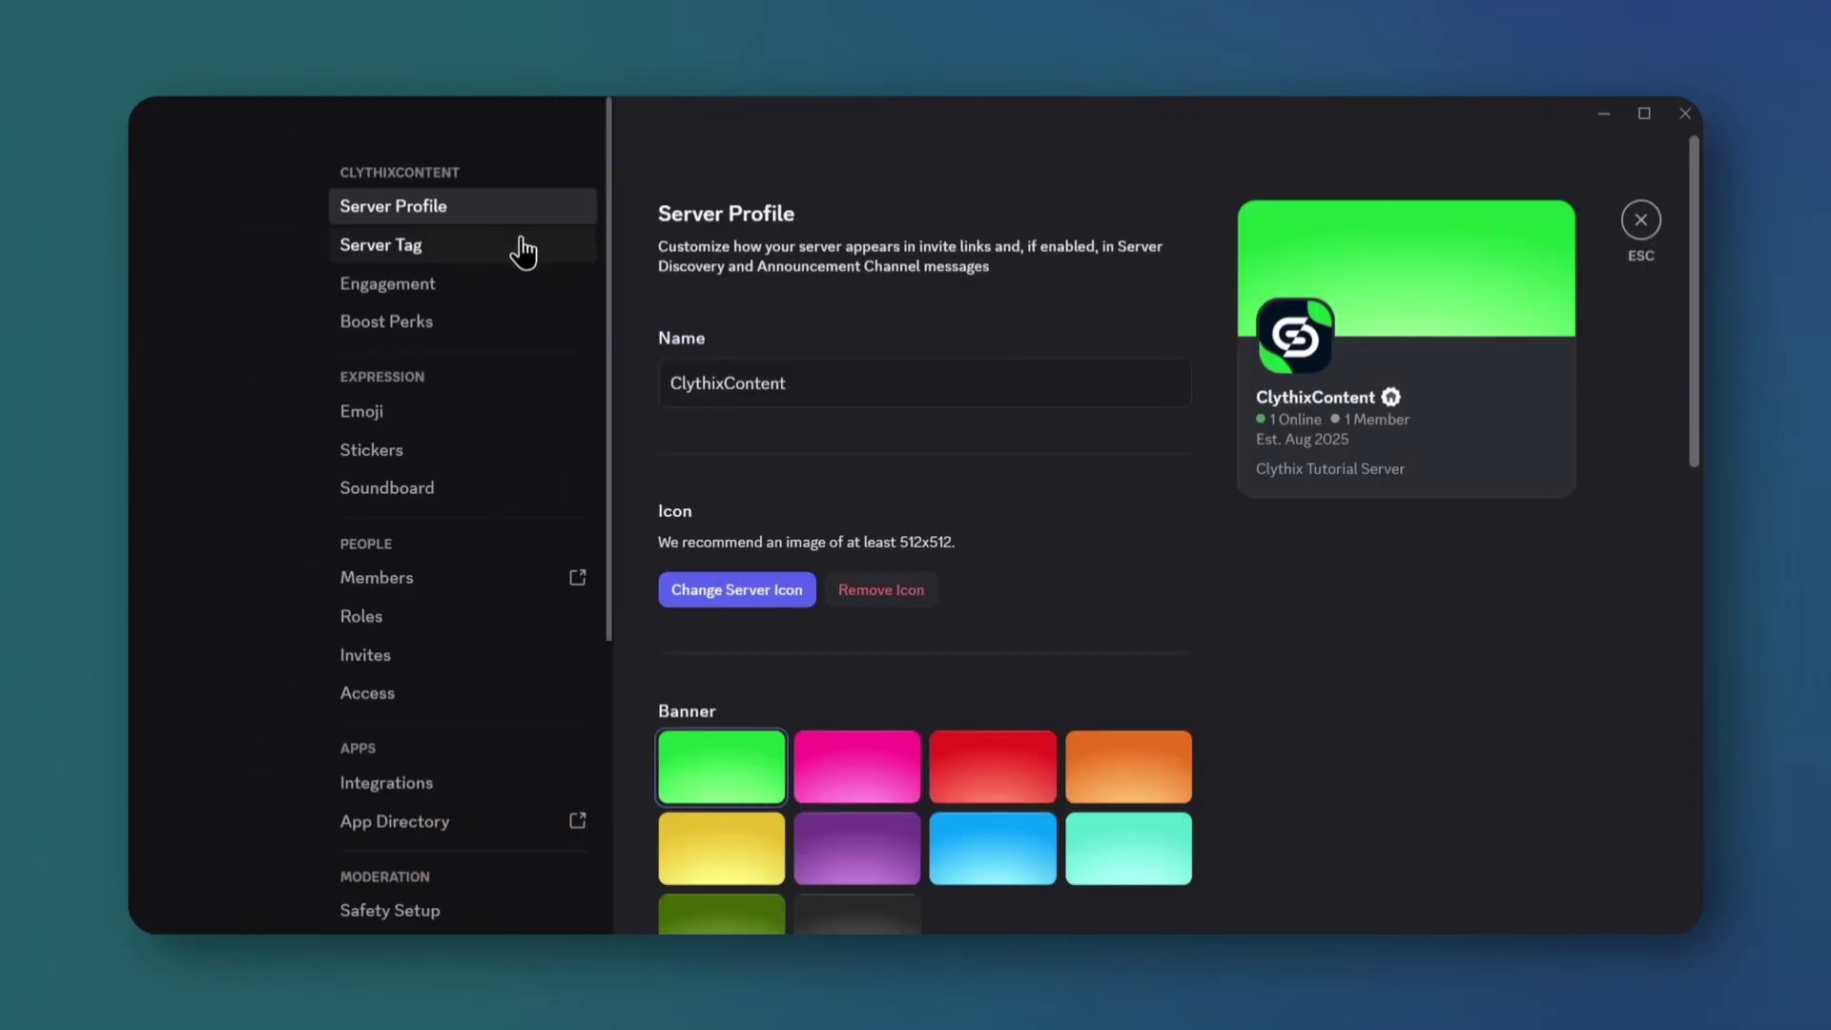
# - Fill in the server profile's five traits, including Gaming, Minecraft and Hangout
pyautogui.scroll(-3, 826, 368)
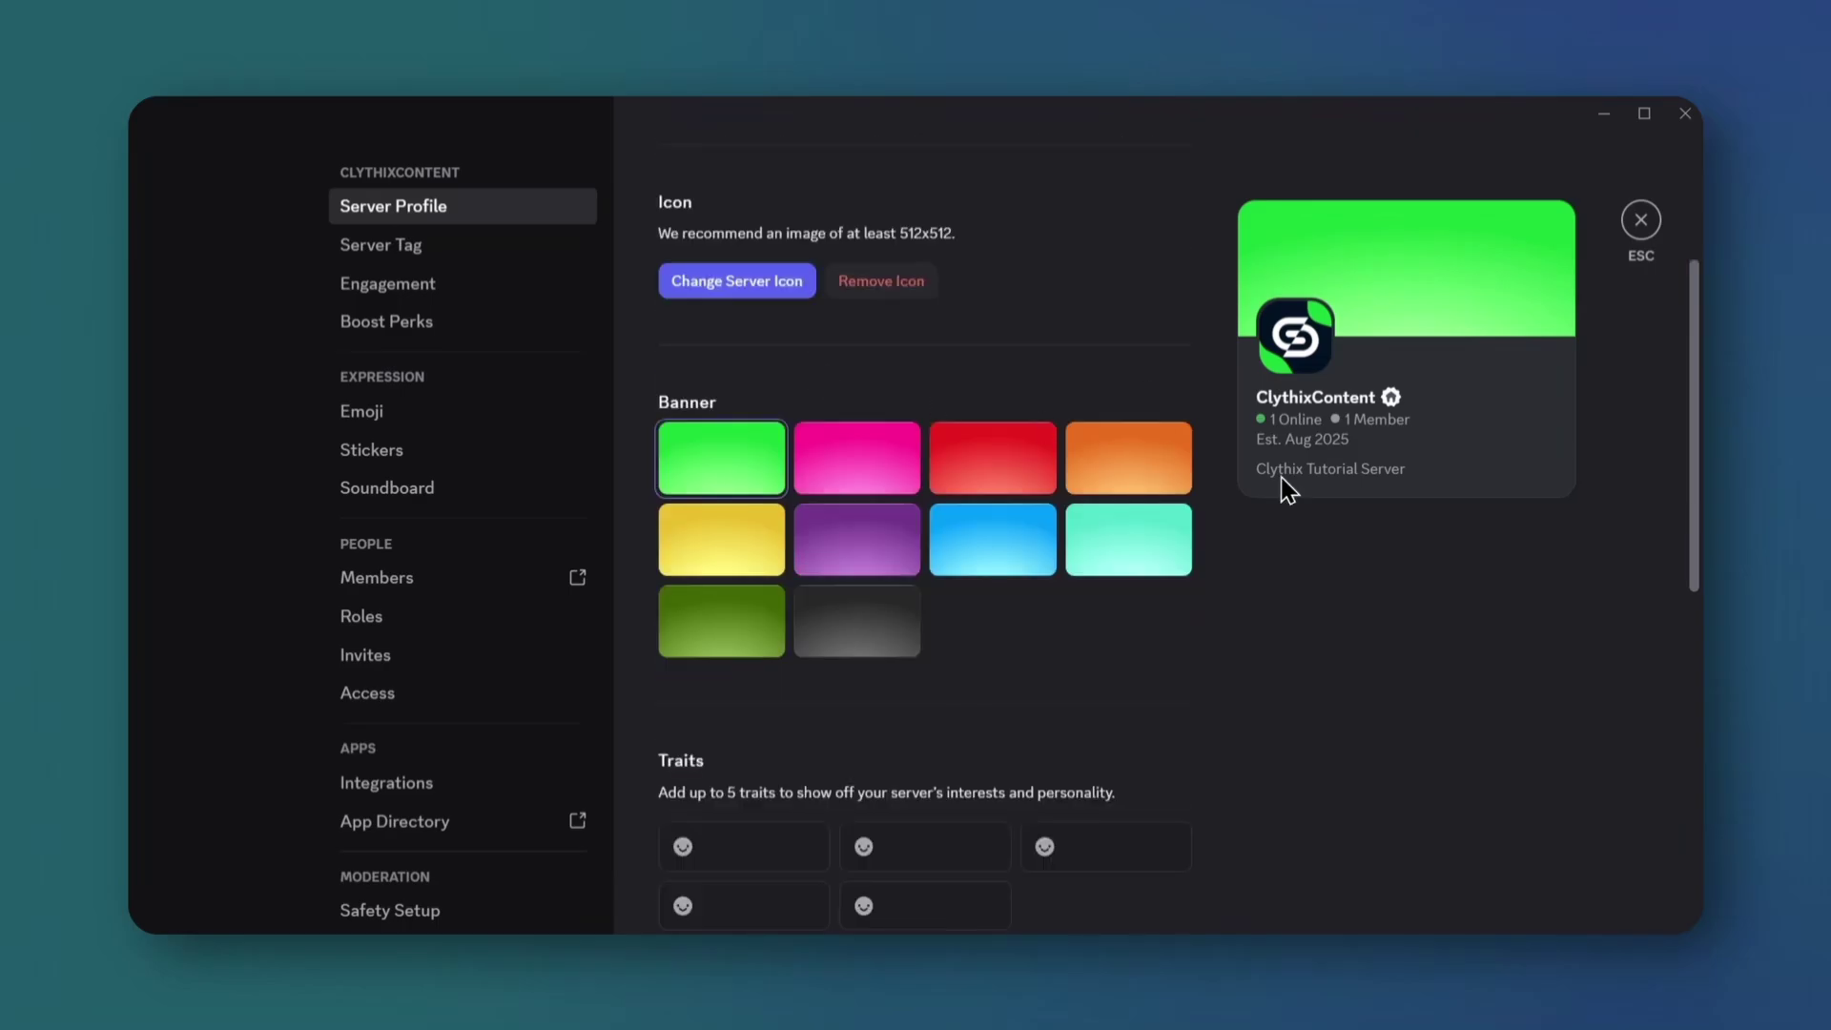
pyautogui.scroll(-2, 987, 429)
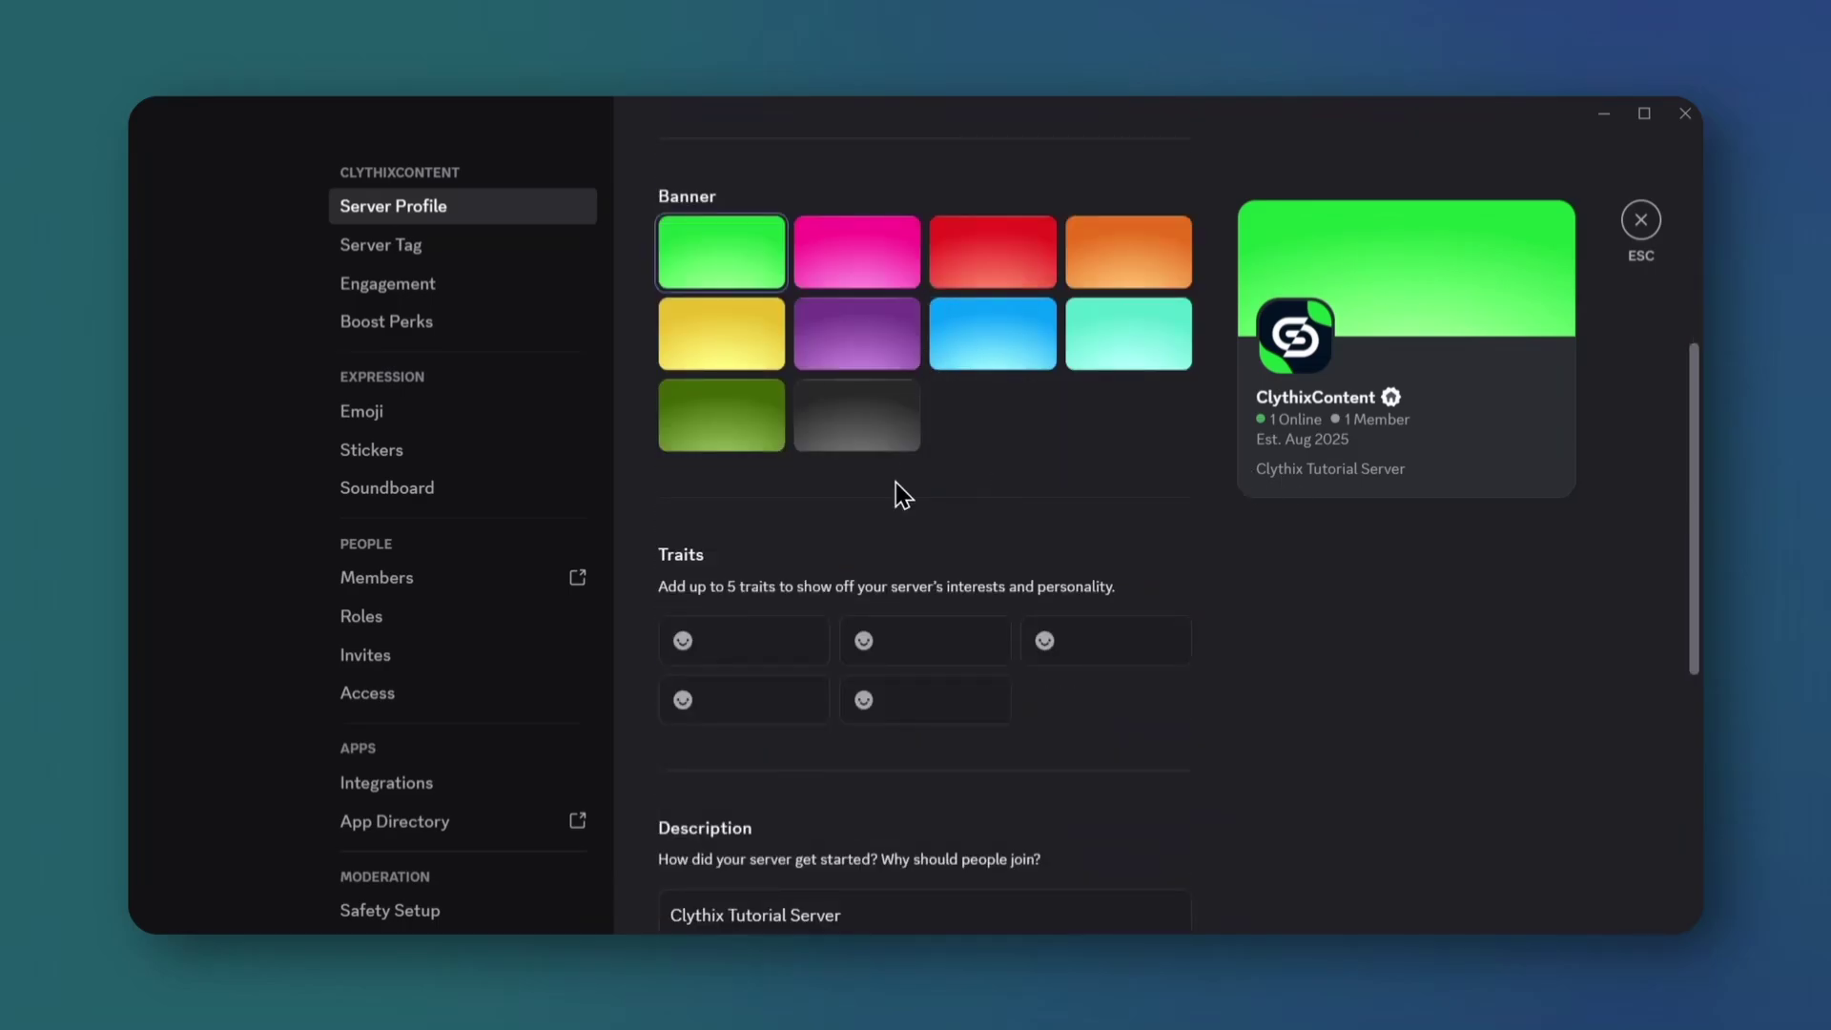
pyautogui.click(615, 543)
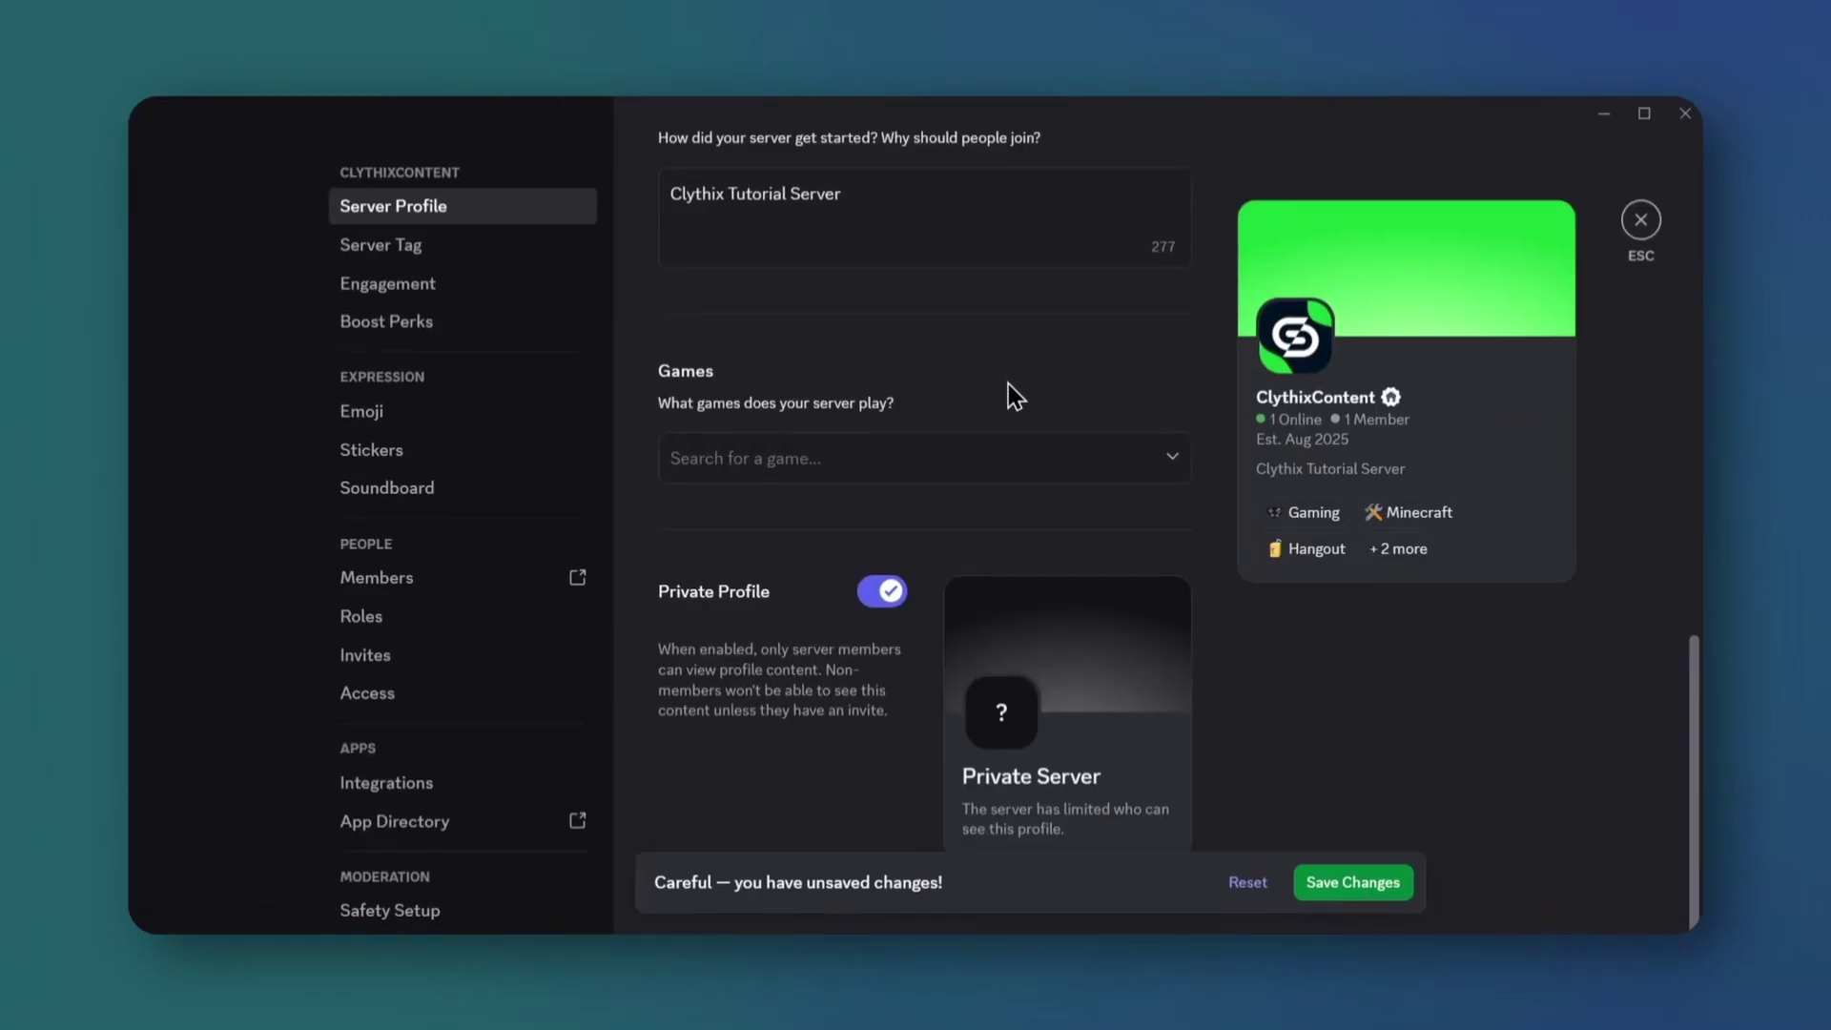
# - Add Minecraft as a game the server plays and review the Private Profile setting
pyautogui.click(1150, 464)
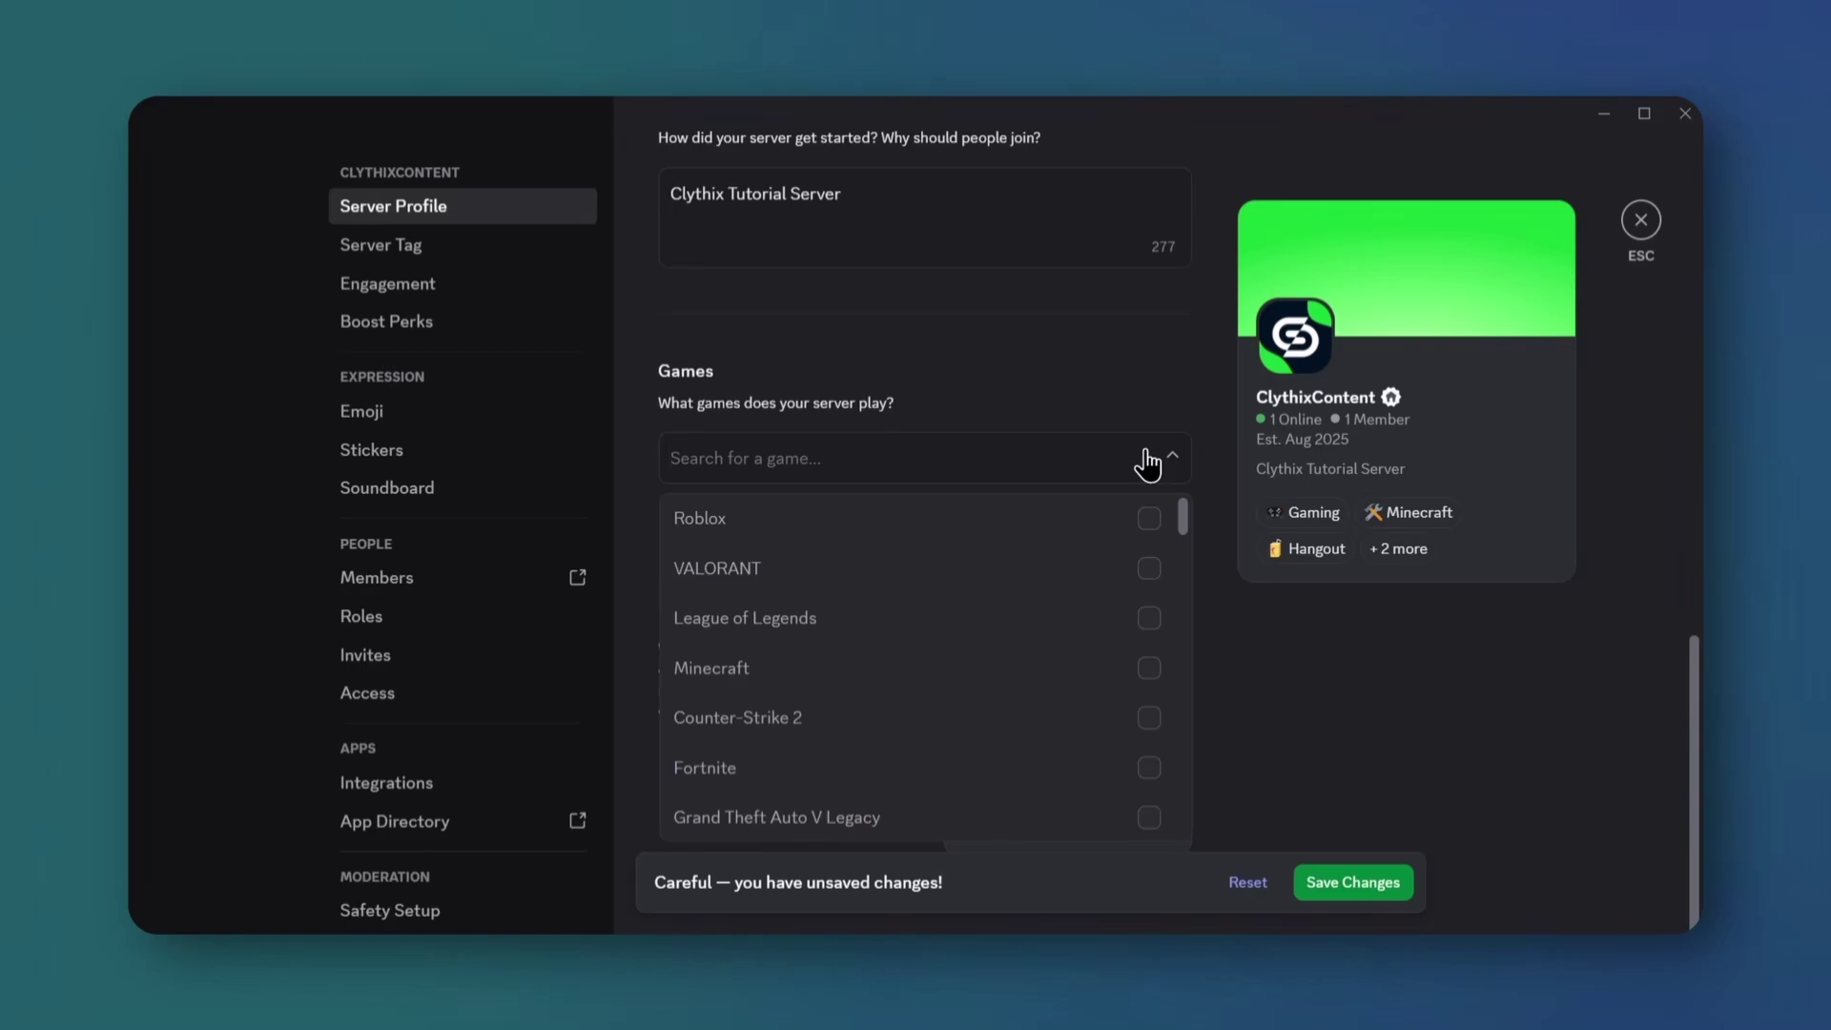
pyautogui.click(1151, 667)
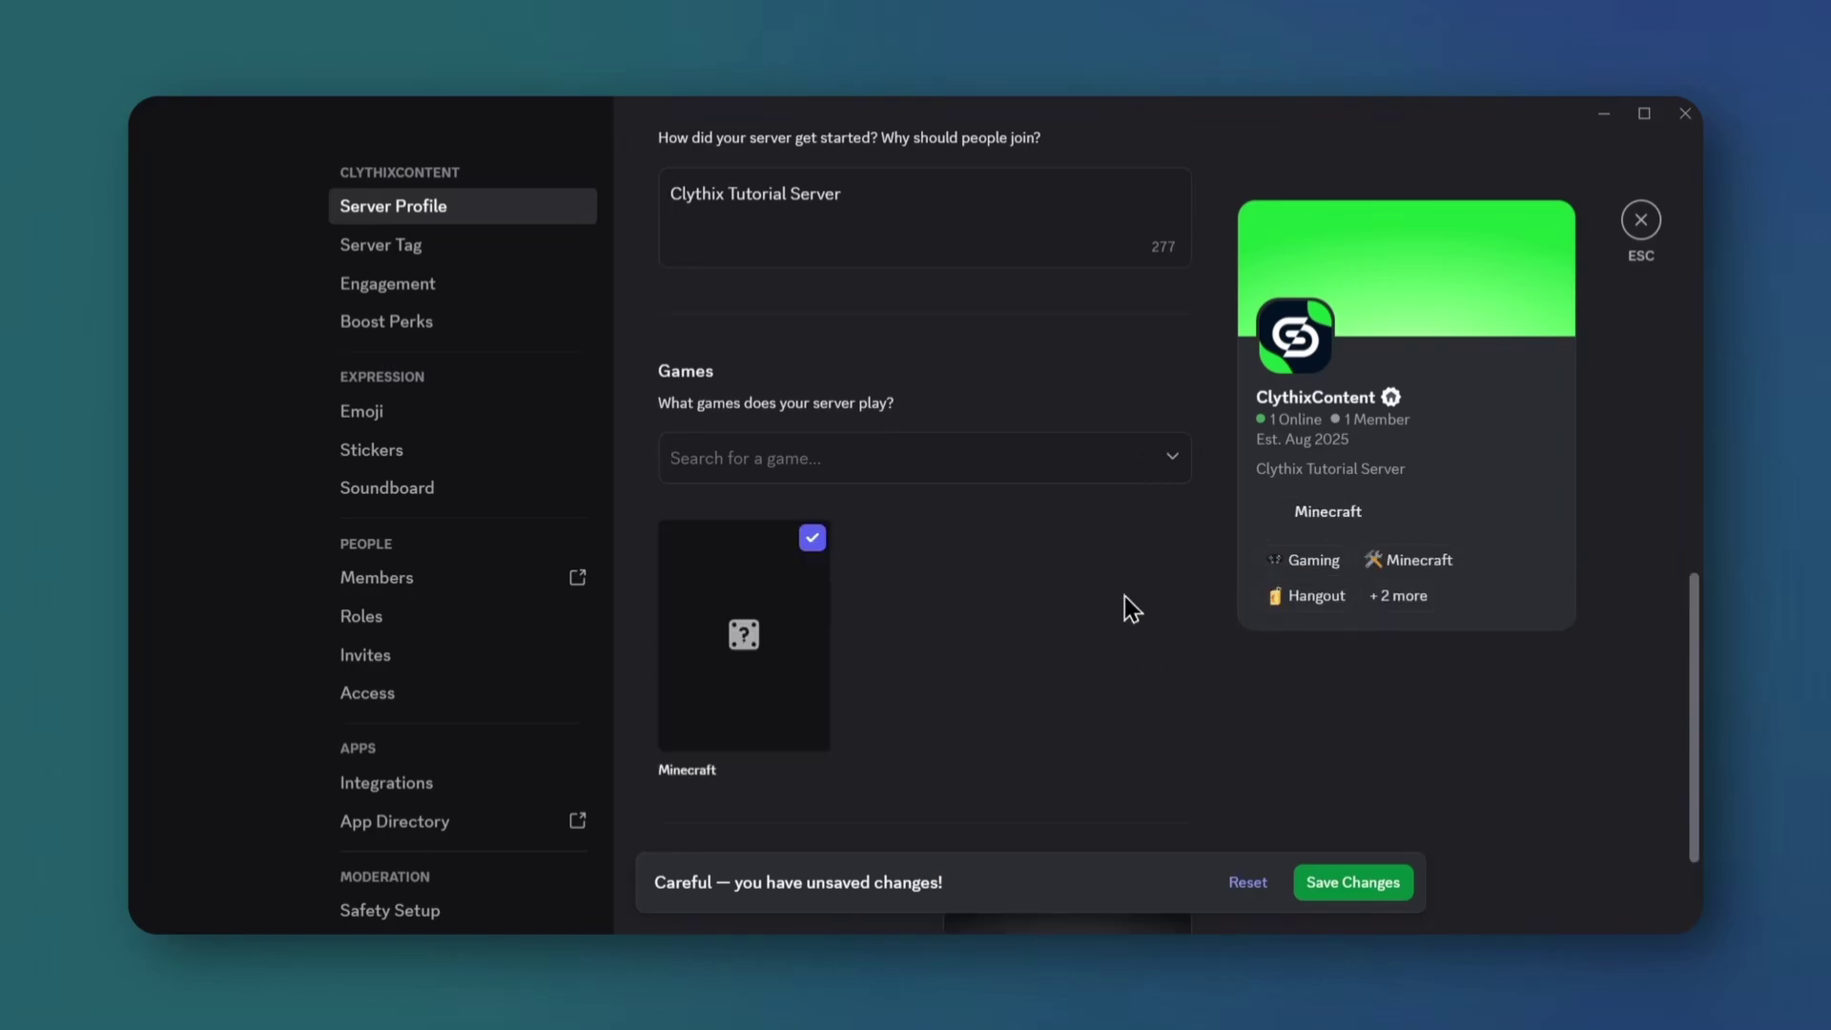
pyautogui.scroll(-2, 1087, 543)
pyautogui.scroll(-1, 1001, 372)
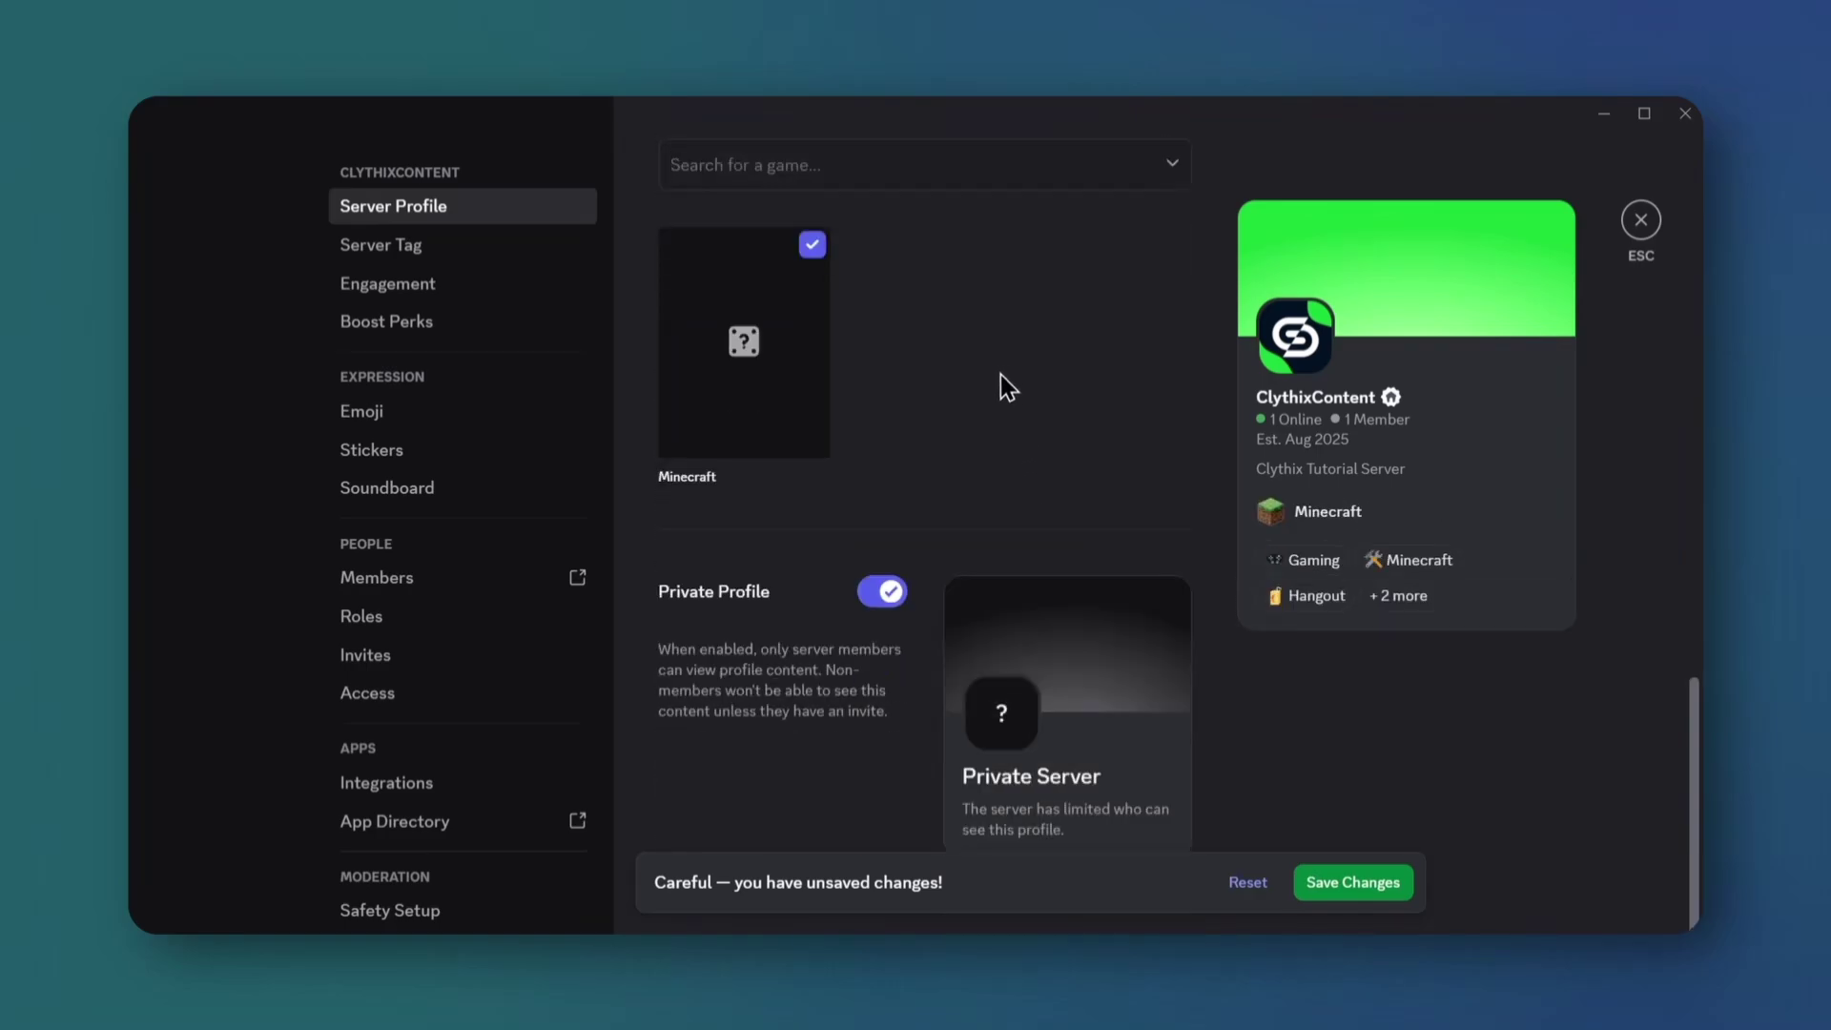
# - Examine the Server Tag options, then the Server Boost levels and additional perks that unlock them
pyautogui.click(488, 246)
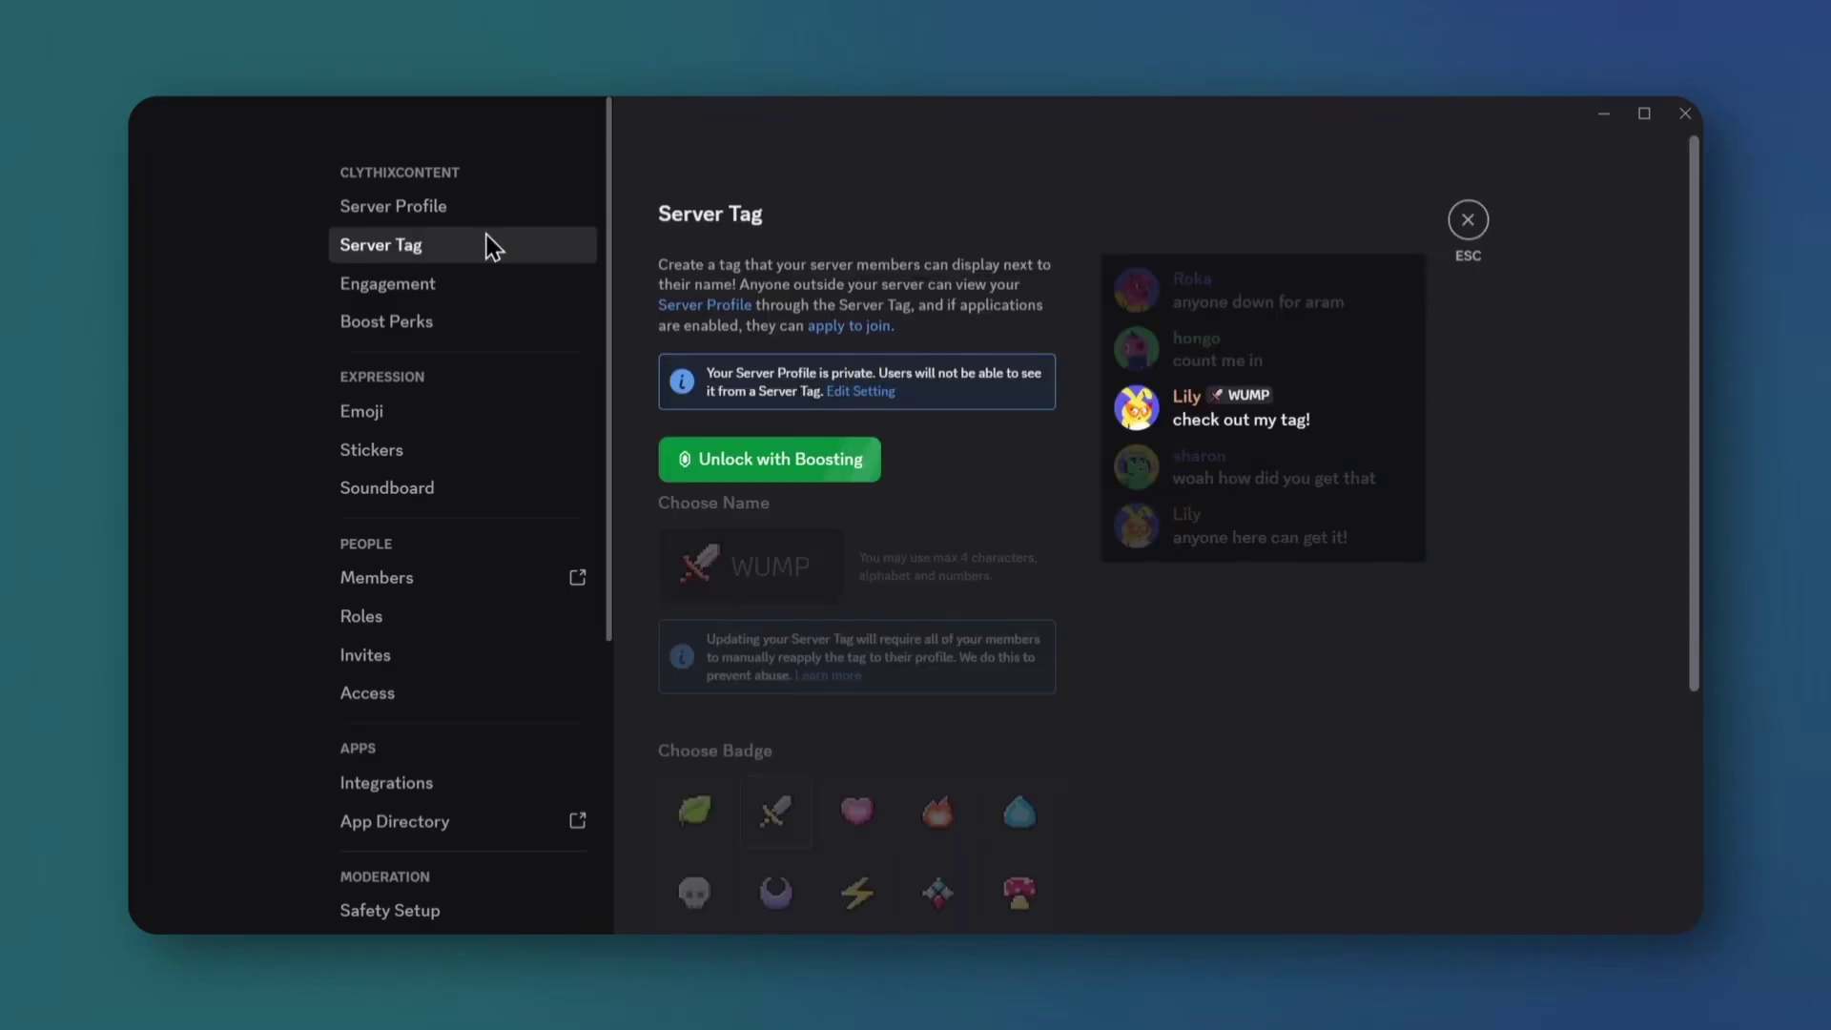
pyautogui.scroll(-4, 980, 338)
pyautogui.scroll(3, 980, 339)
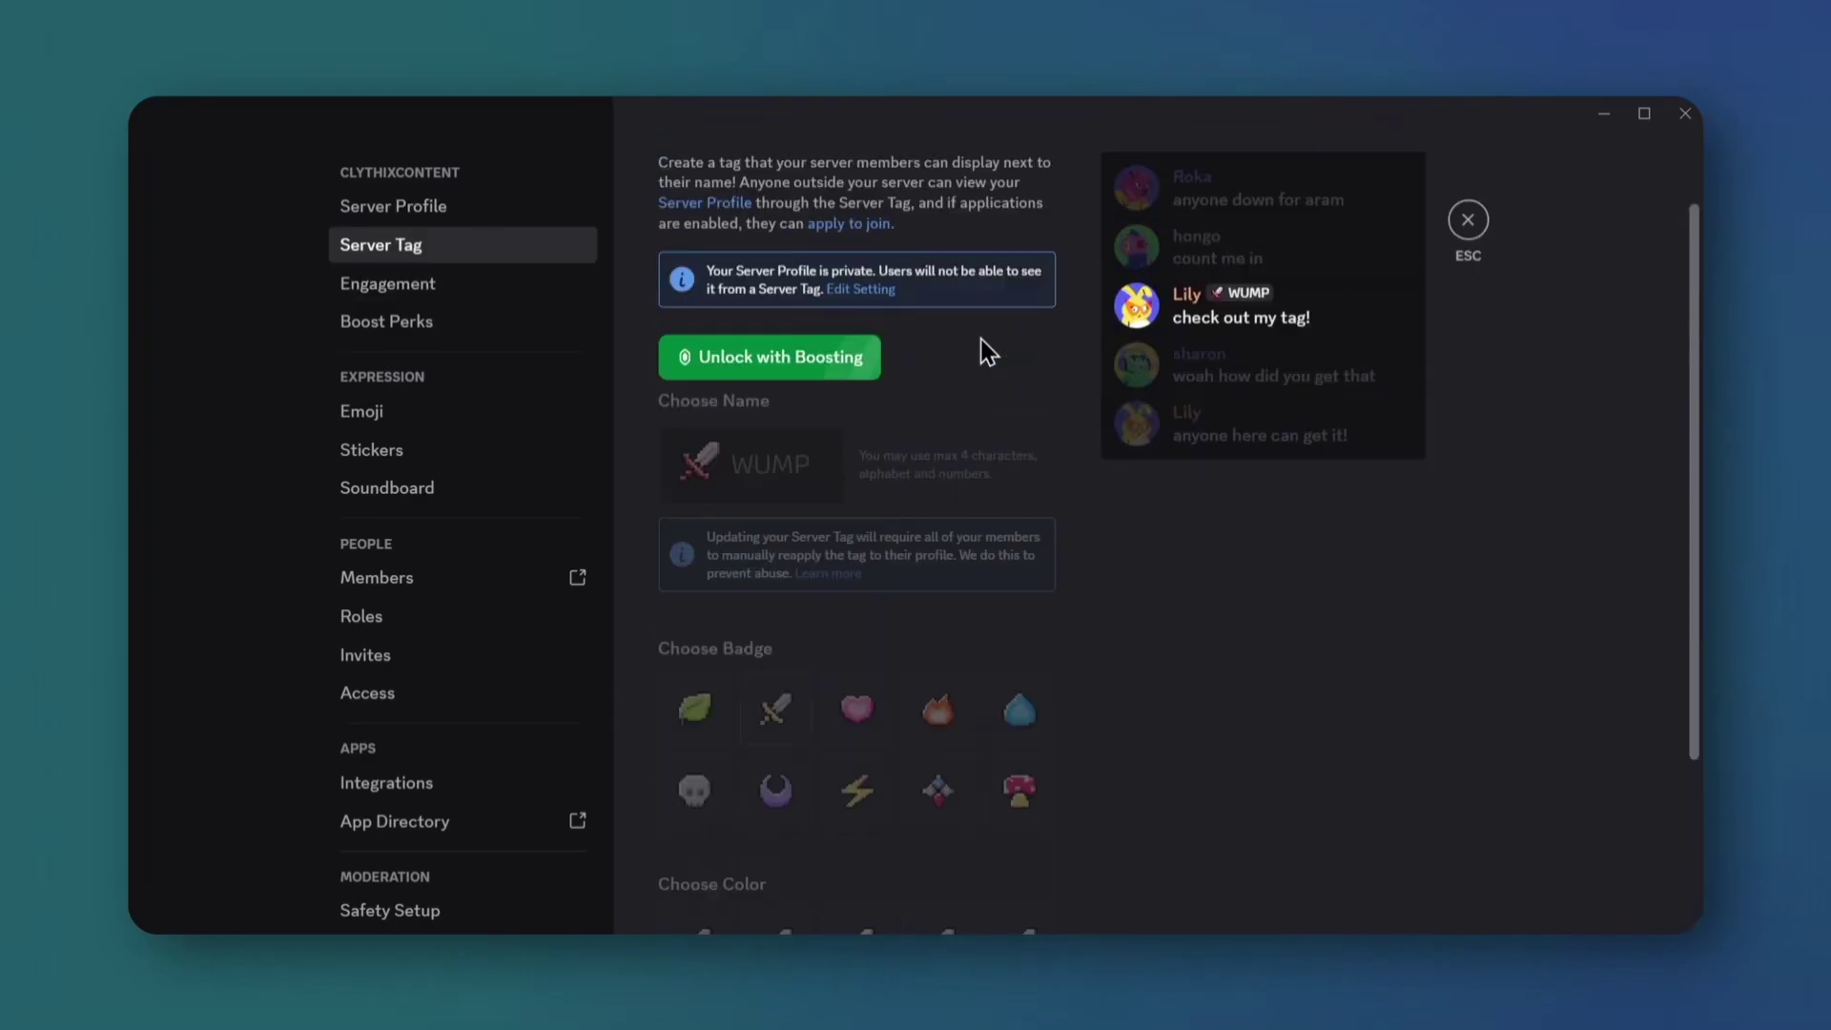
pyautogui.scroll(1, 980, 339)
pyautogui.click(805, 482)
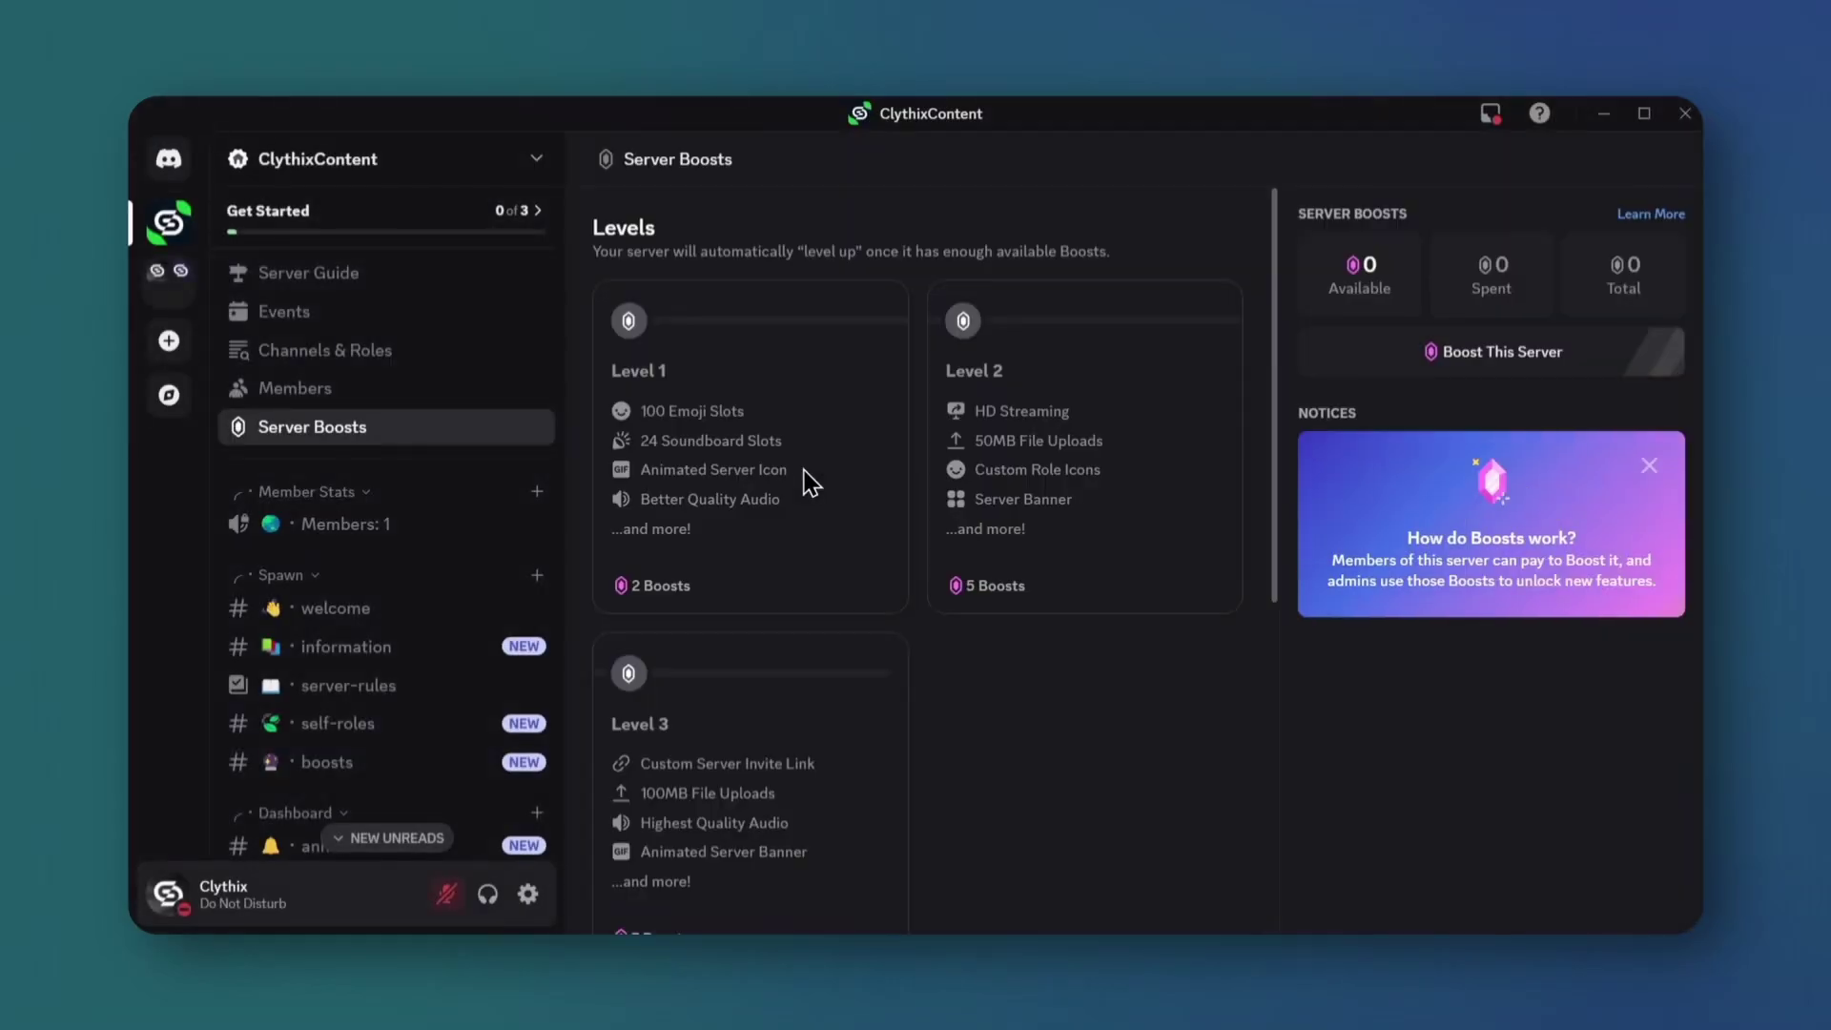
pyautogui.scroll(-4, 874, 613)
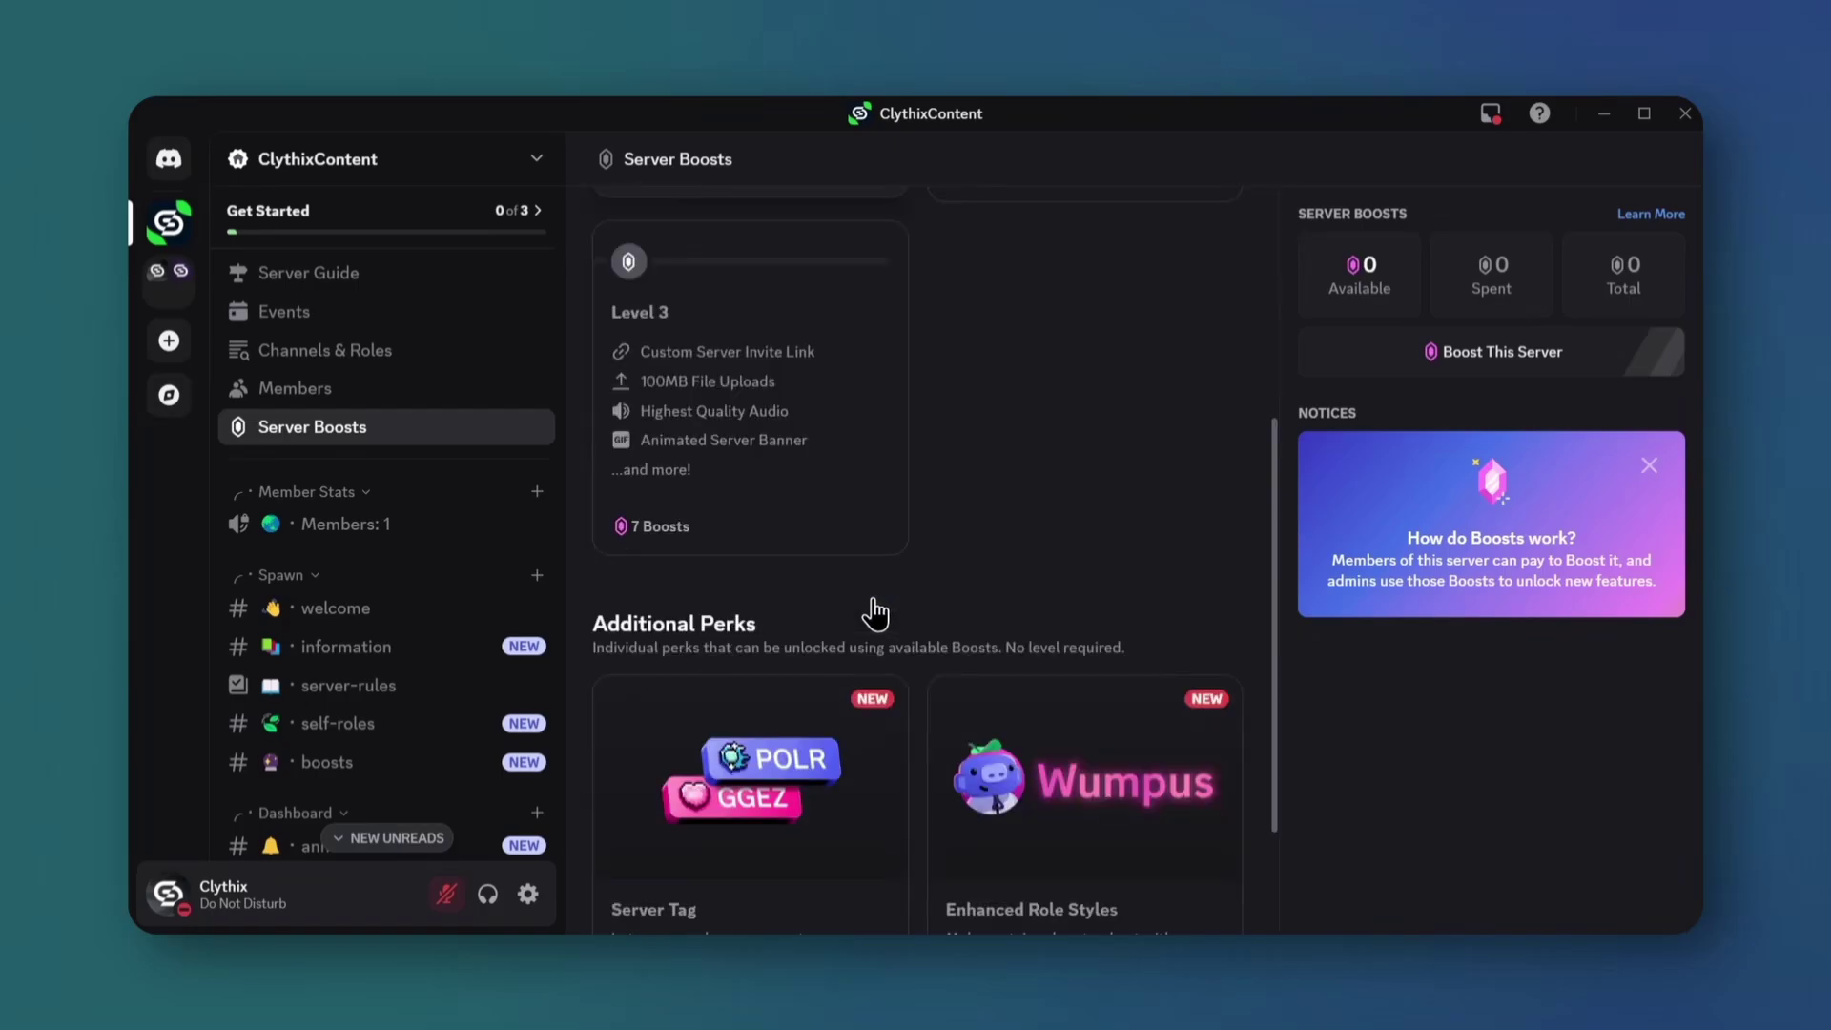
pyautogui.scroll(-2, 875, 613)
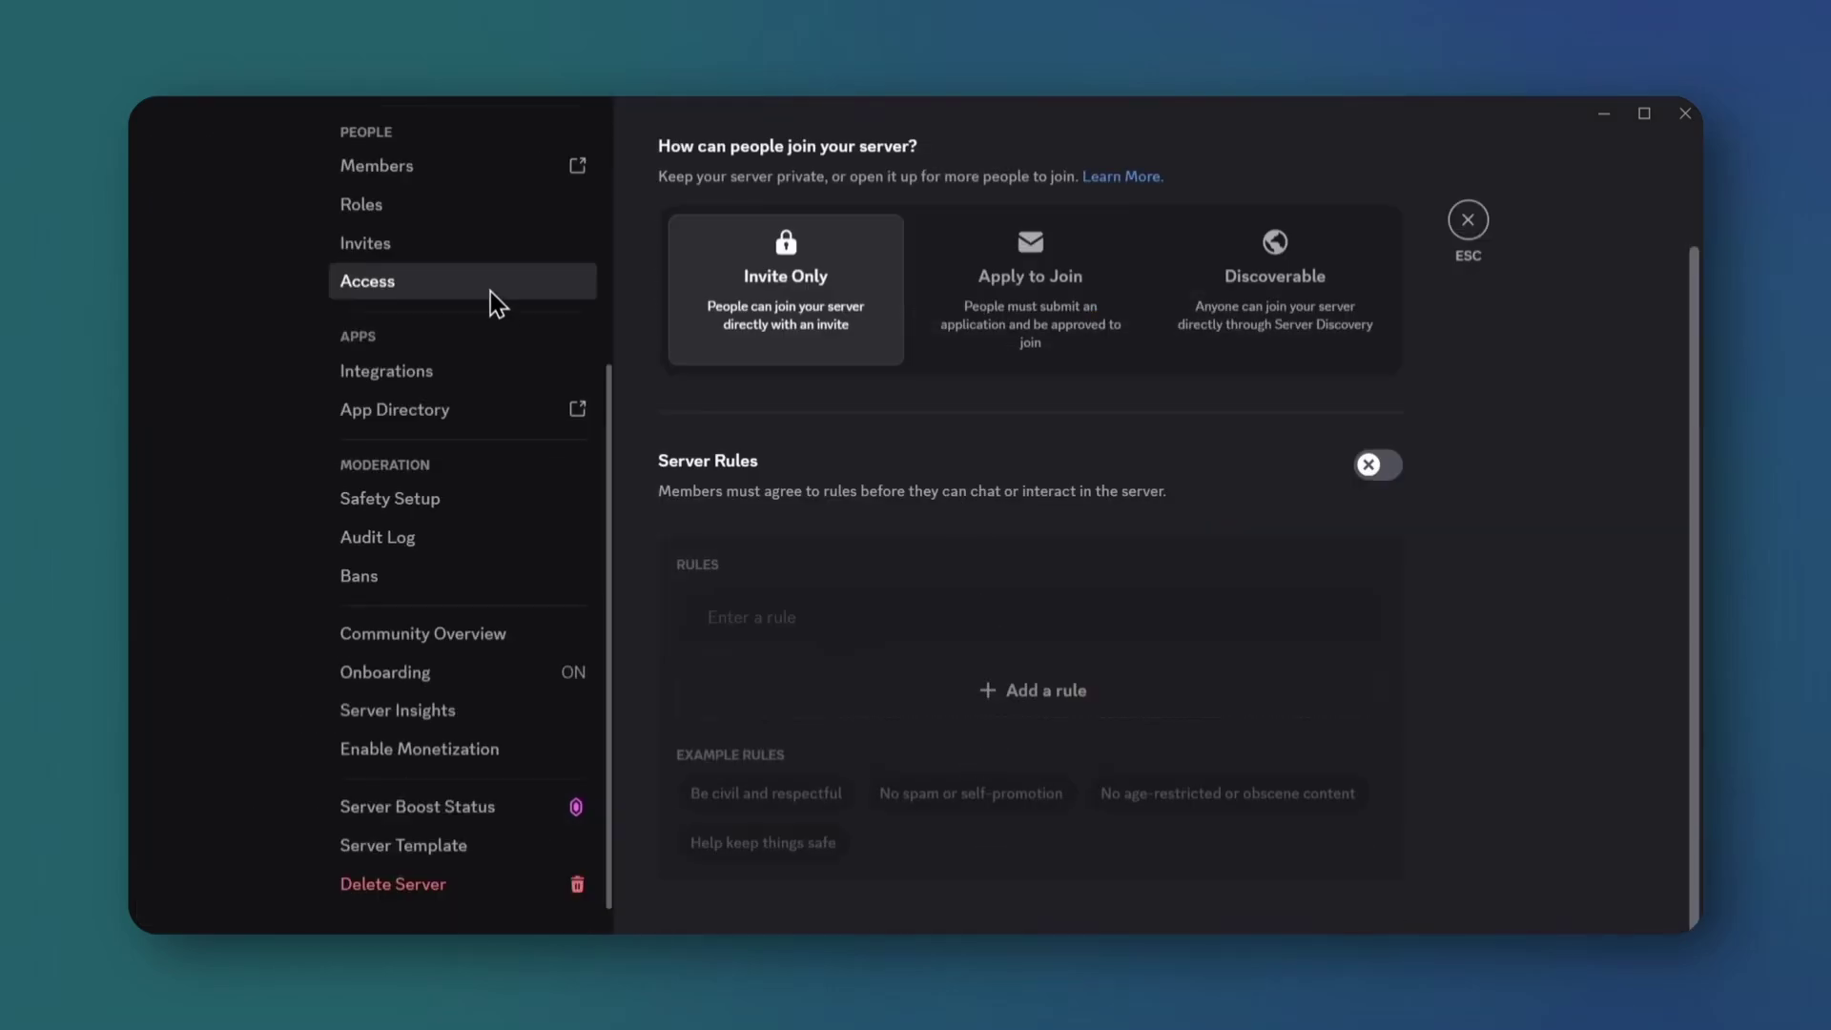
# - Enable Server Rules in the access settings, add all four example rules from civility to keeping things safe, and save
pyautogui.click(1369, 467)
pyautogui.click(805, 793)
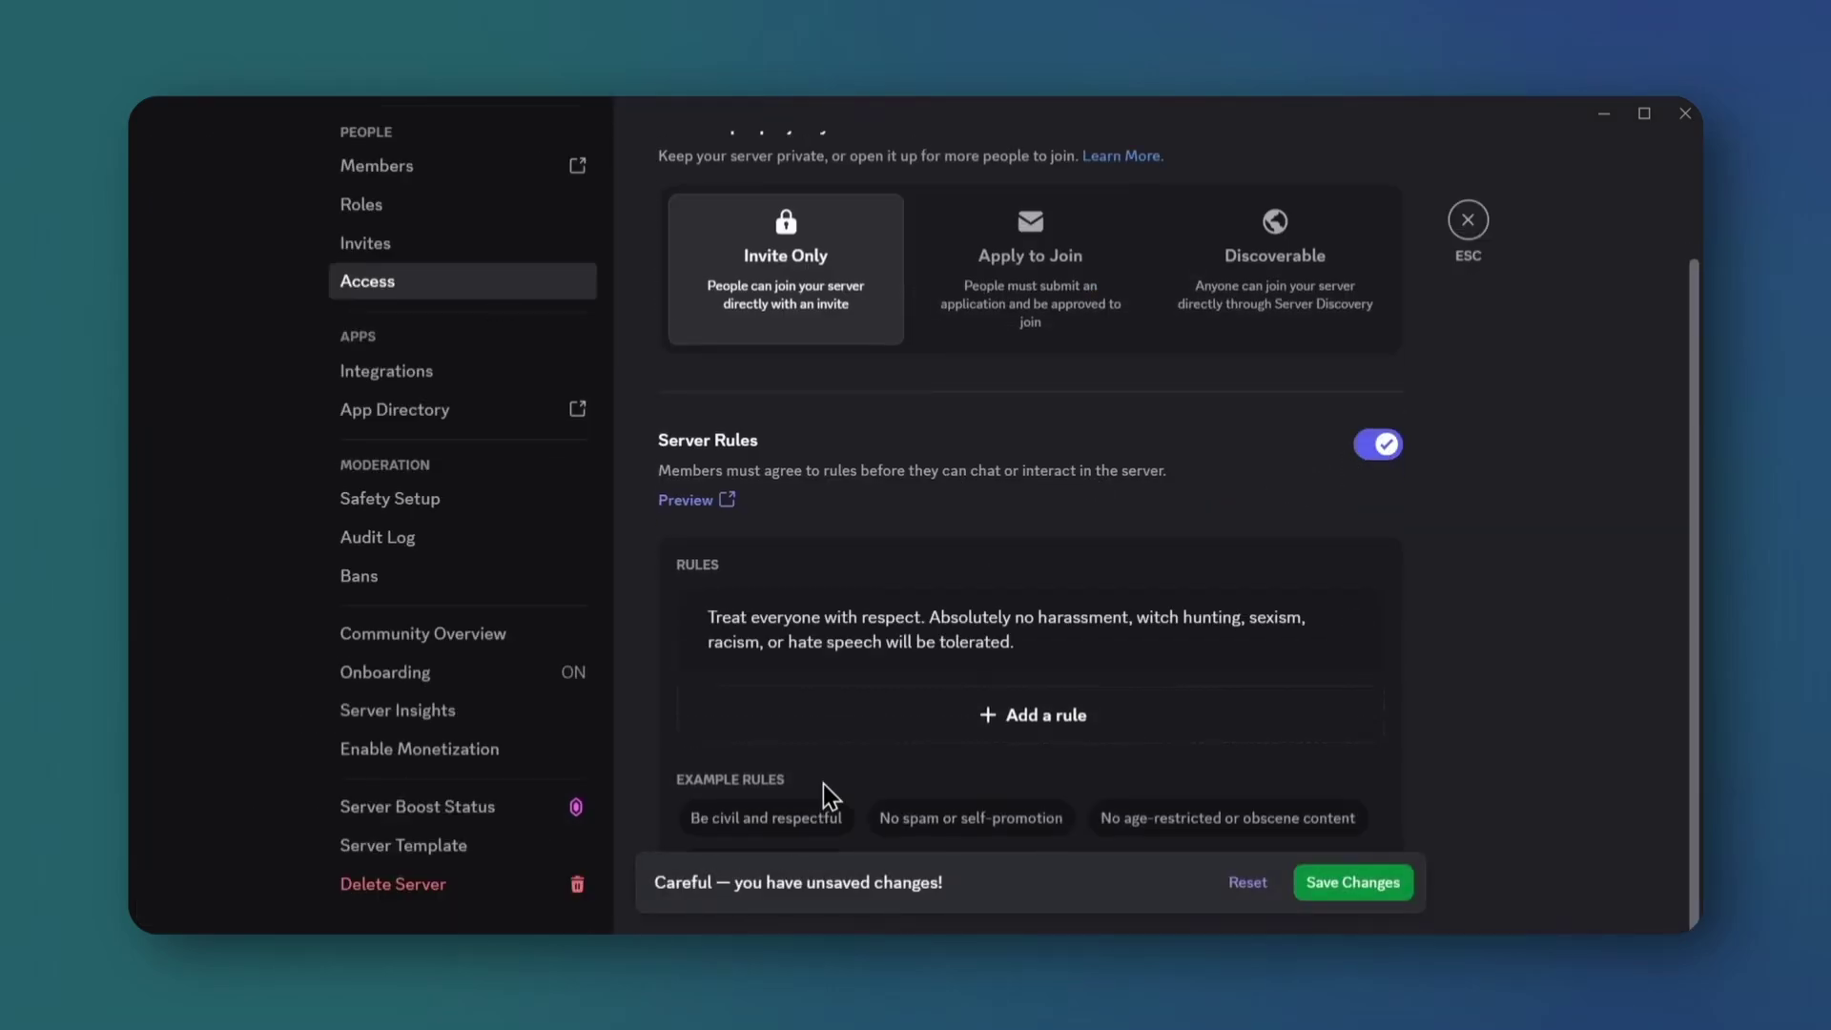
pyautogui.click(963, 801)
pyautogui.click(1145, 794)
pyautogui.click(830, 842)
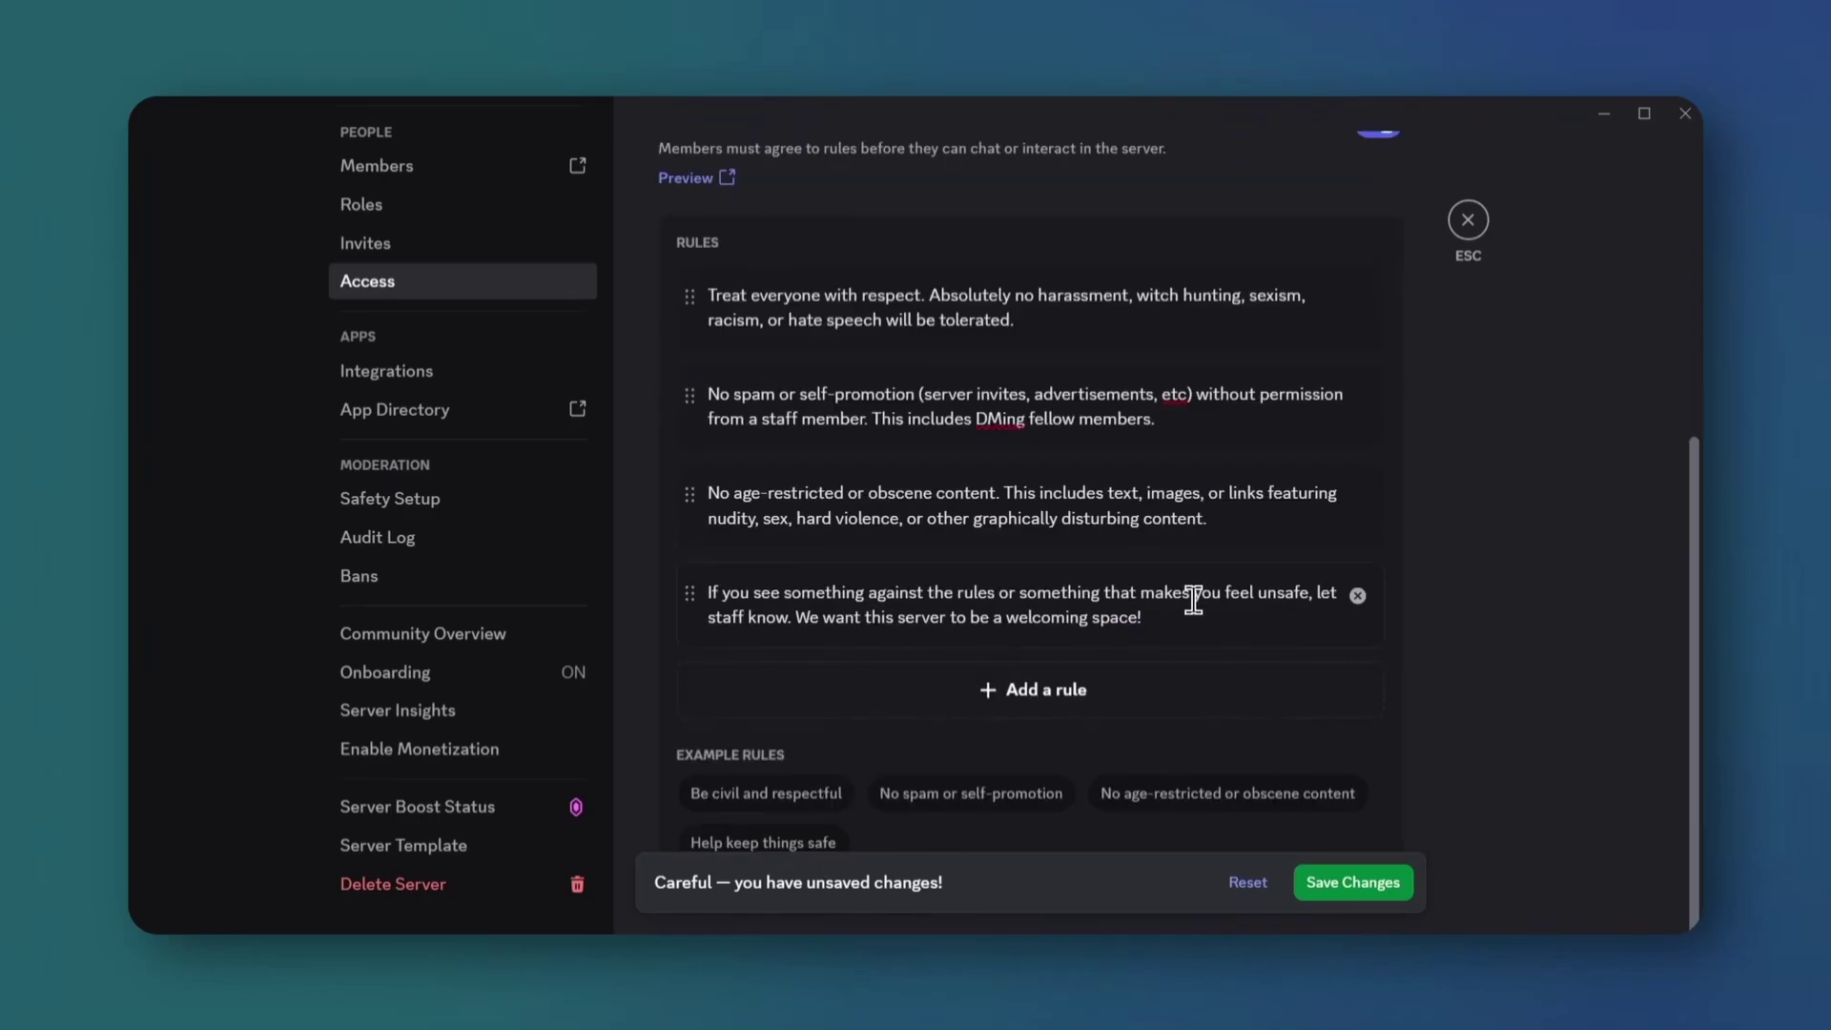
pyautogui.click(1352, 882)
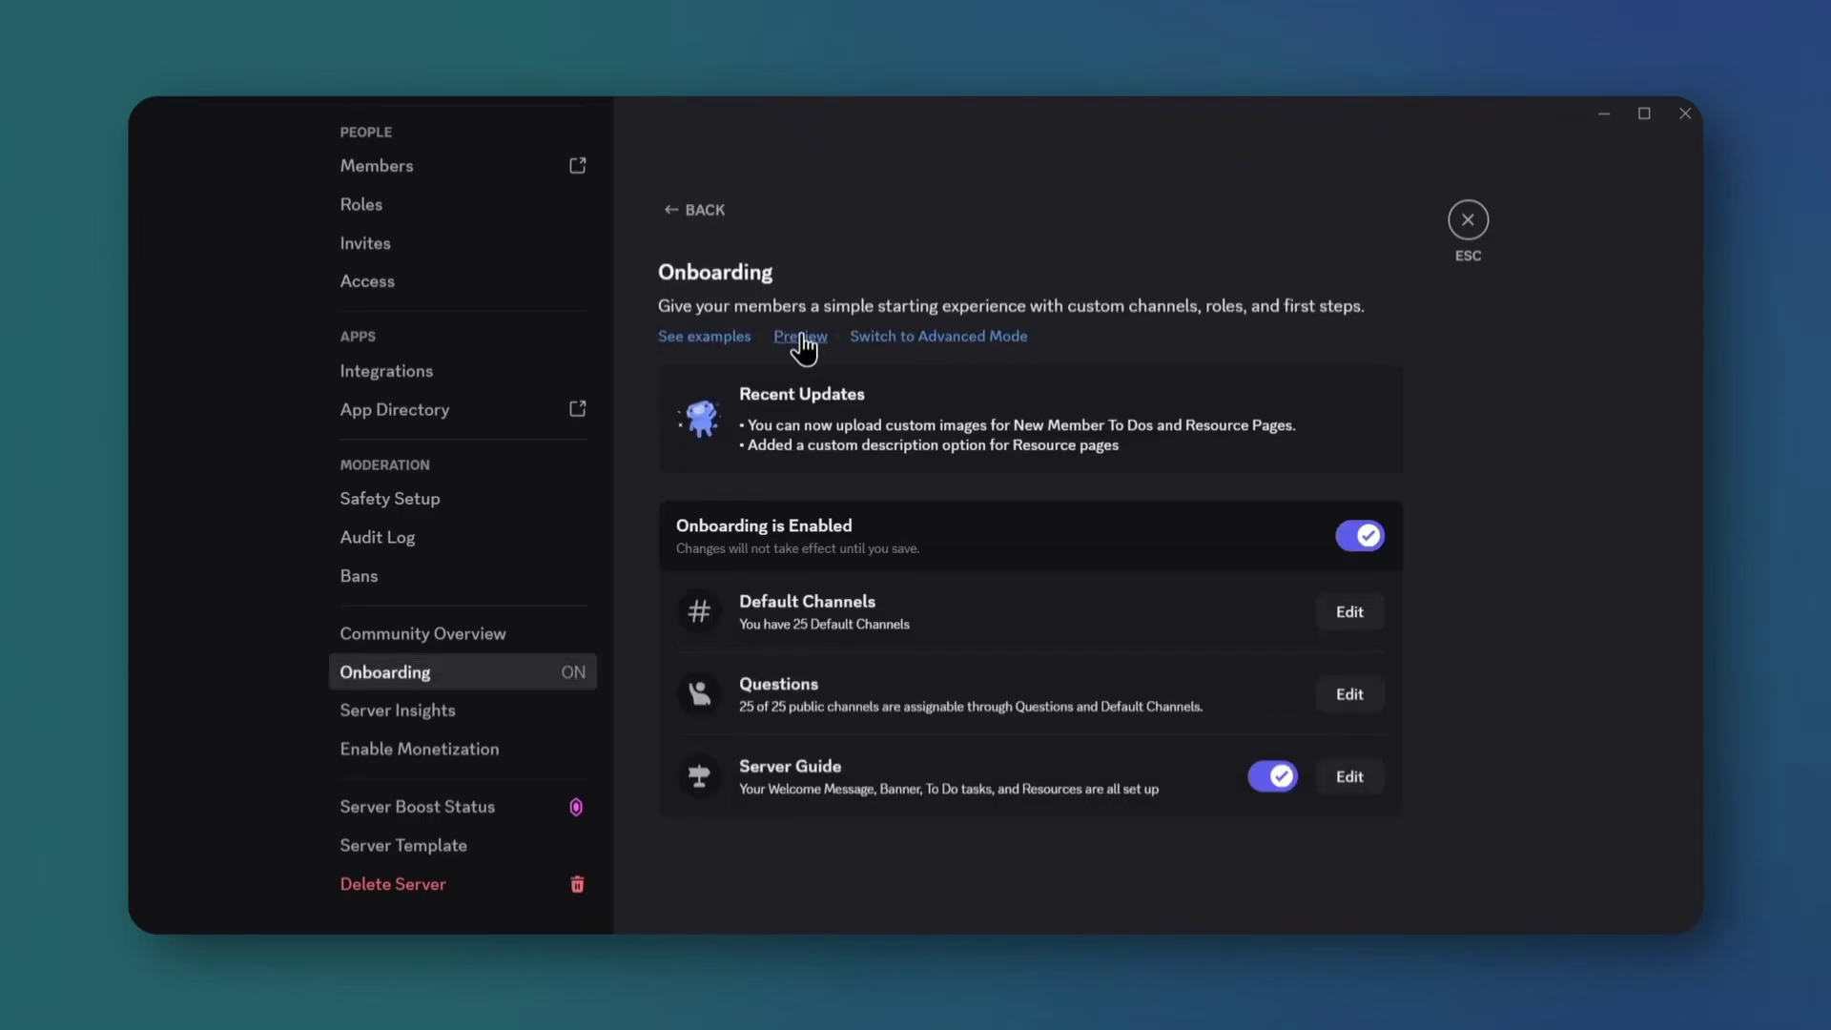
# - Preview the onboarding as a new member, choosing the Verified answer and continuing to the server rules
pyautogui.click(801, 339)
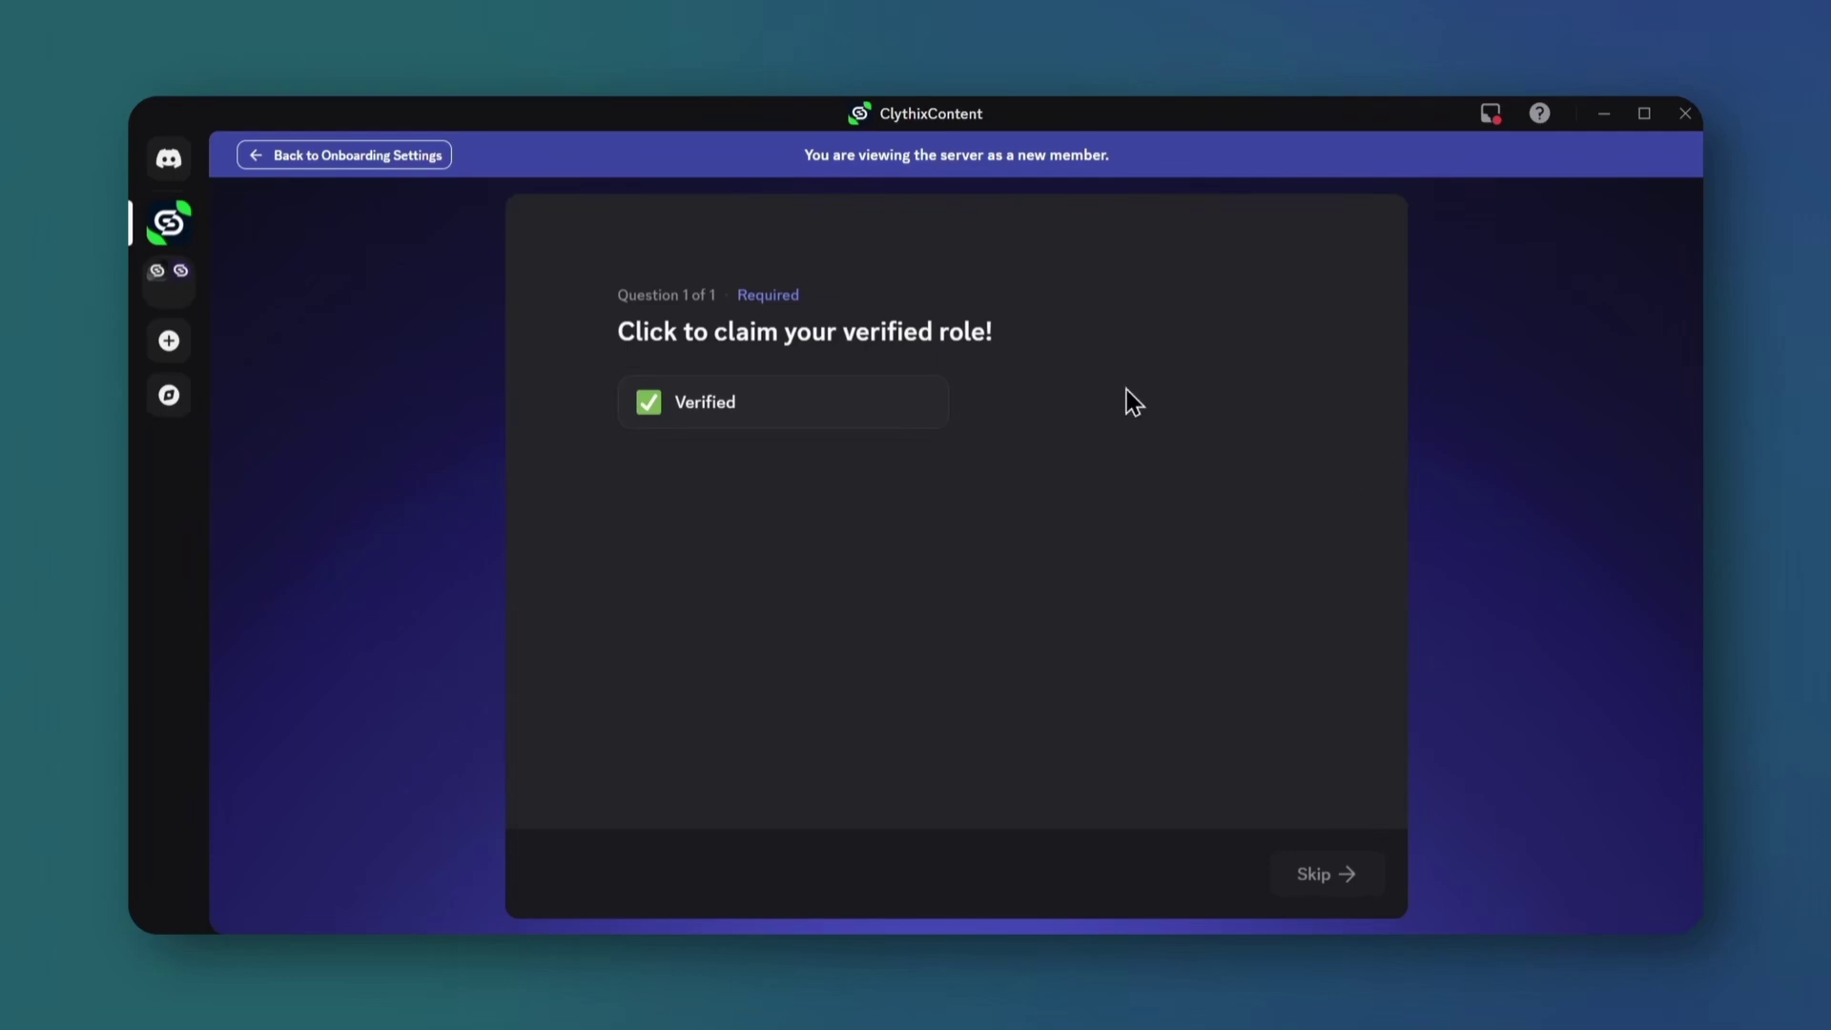
pyautogui.click(869, 415)
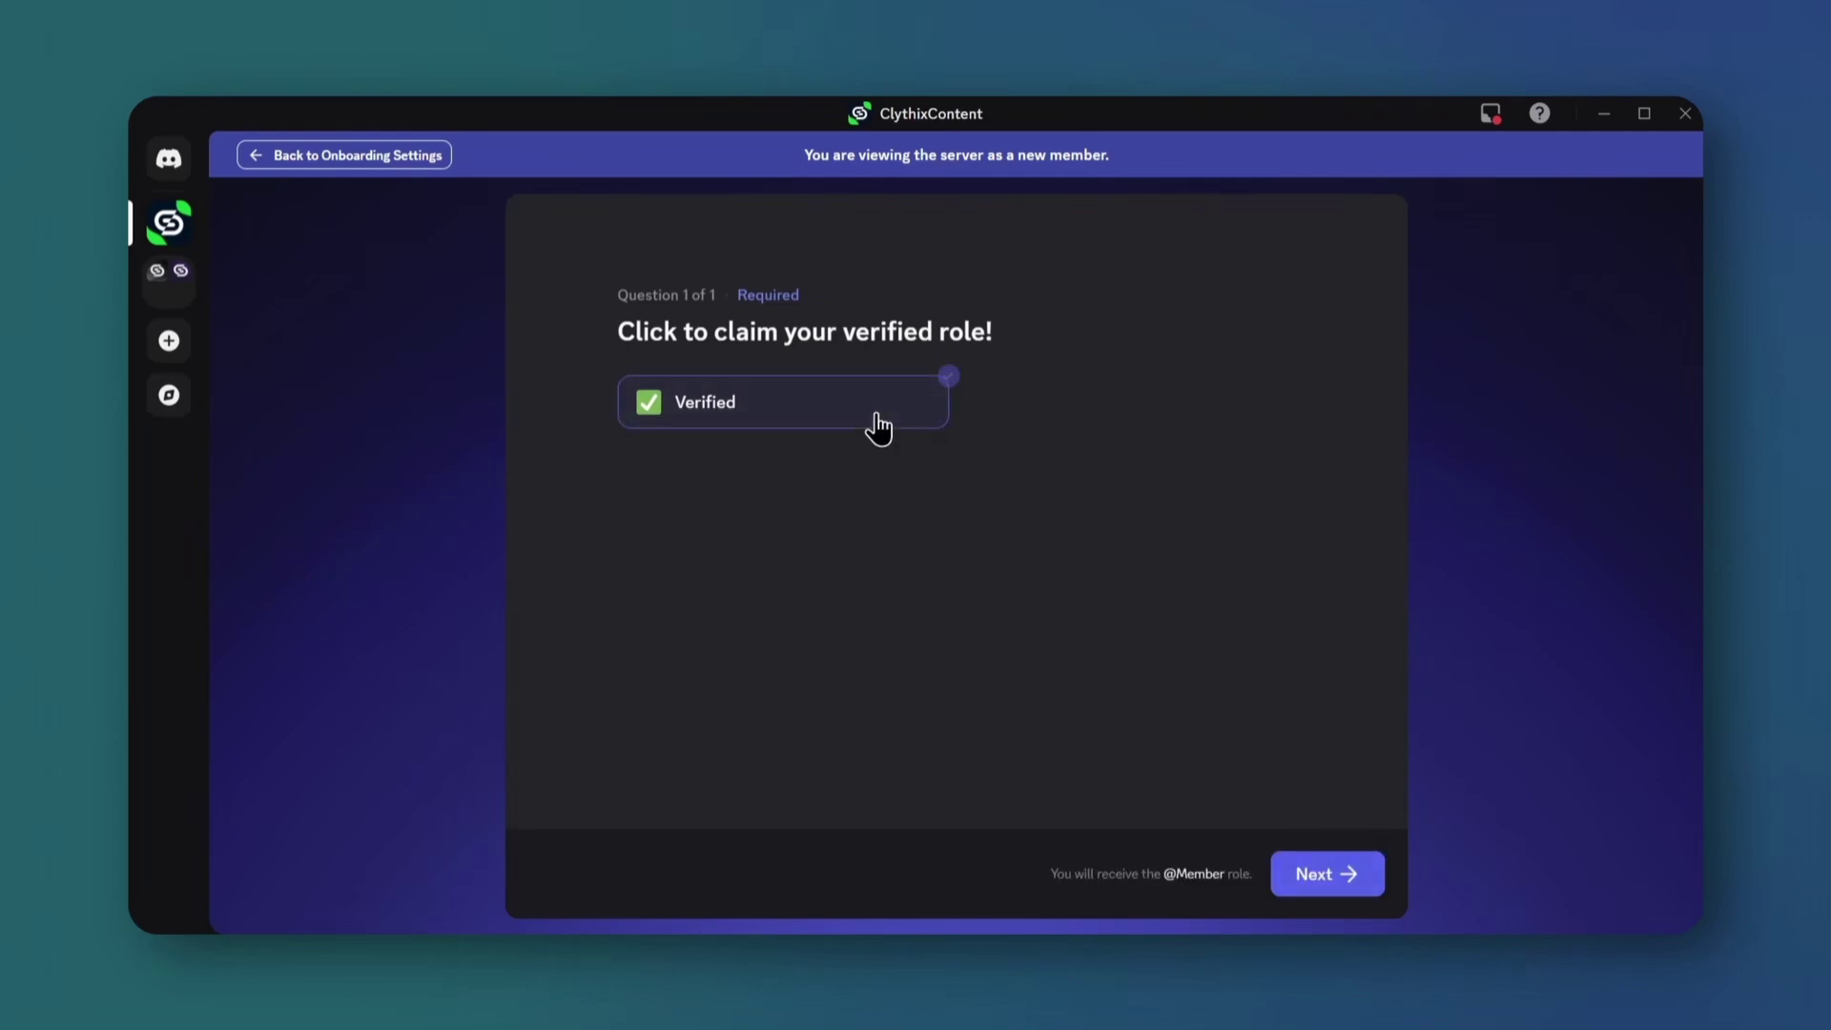
pyautogui.click(1308, 896)
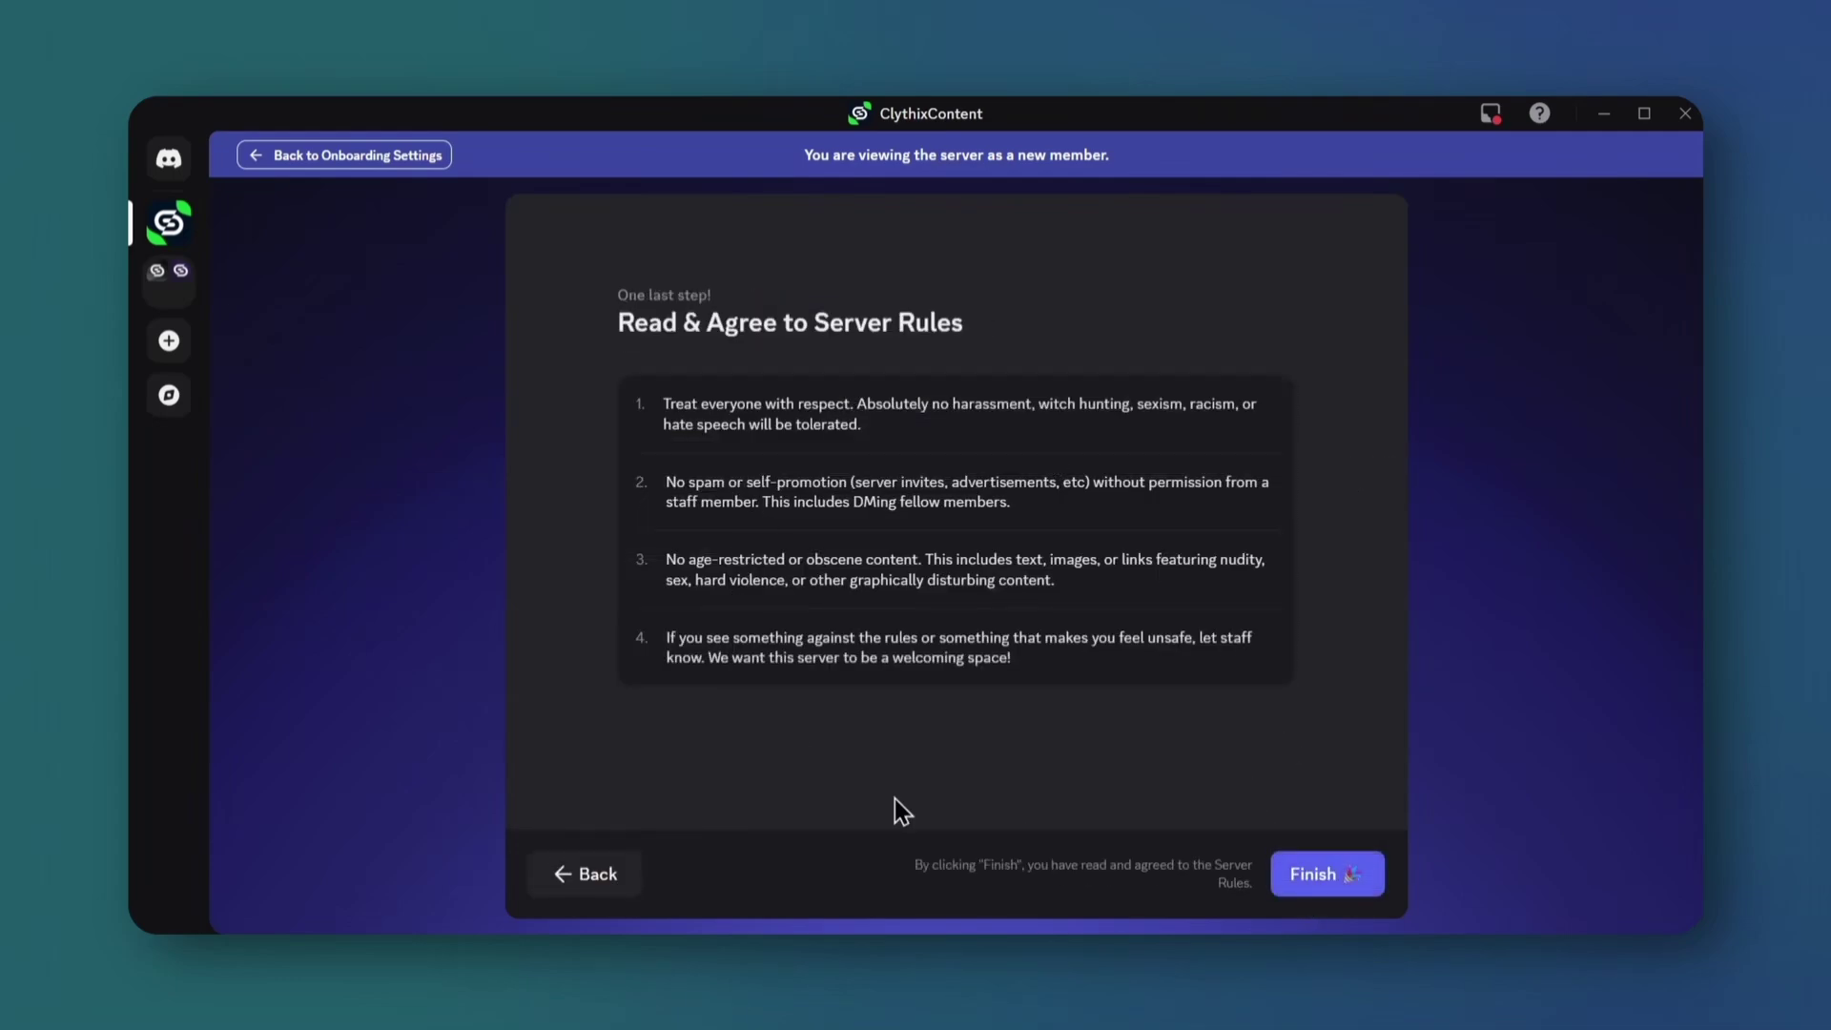